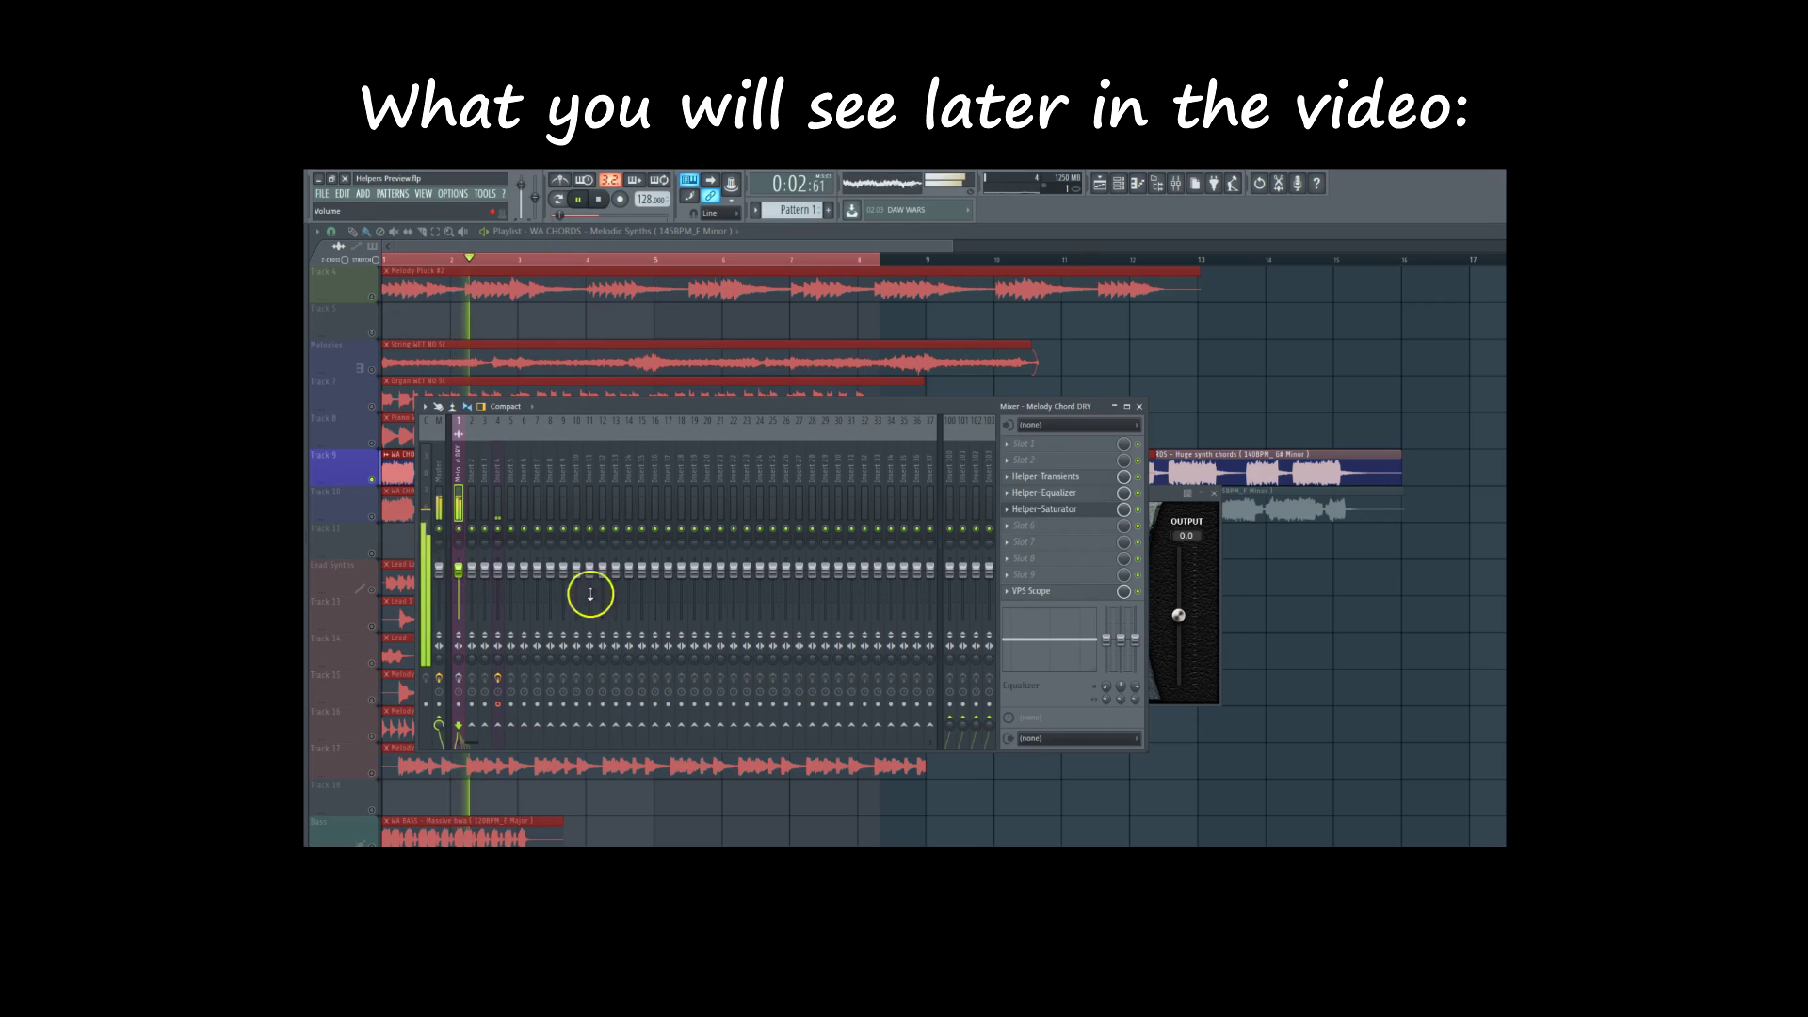
Step: Lower Helper-Saturator's output to -4.6 on the Melody Chord DRY track and compare the track with its effects bypassed and enabled
click(1069, 509)
drag(1178, 617, 1178, 649)
click(461, 680)
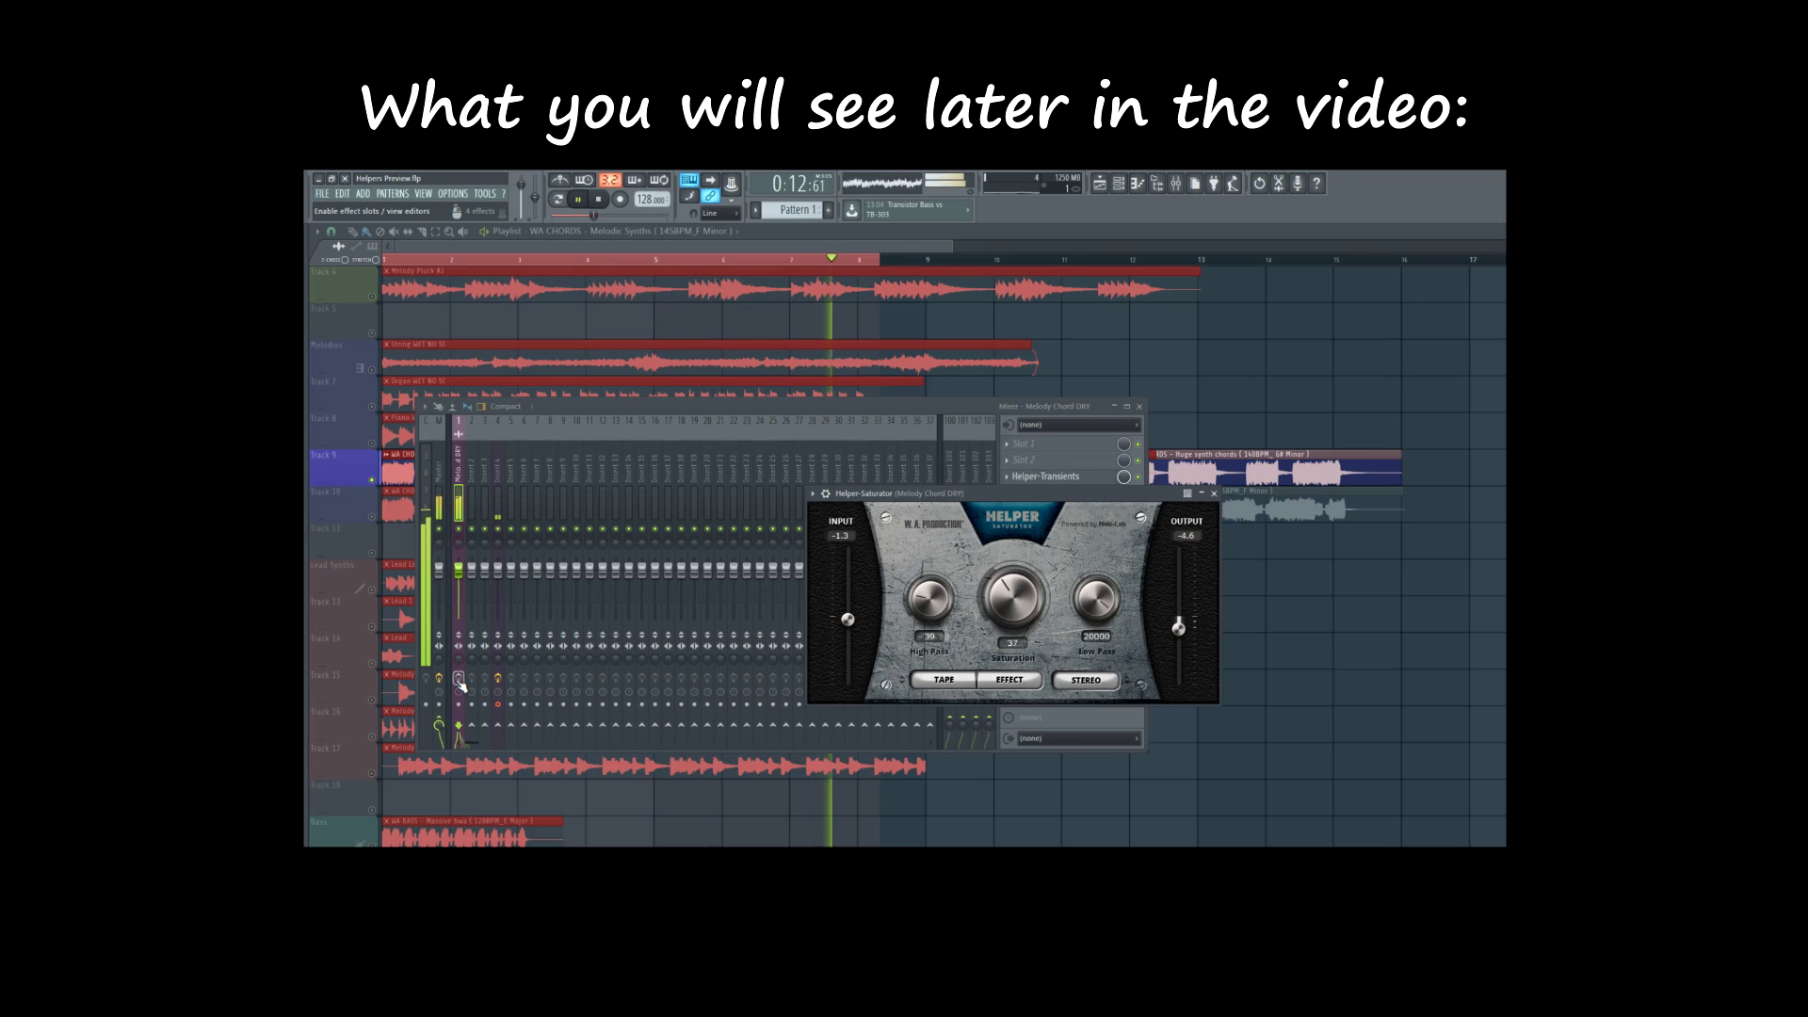
click(459, 680)
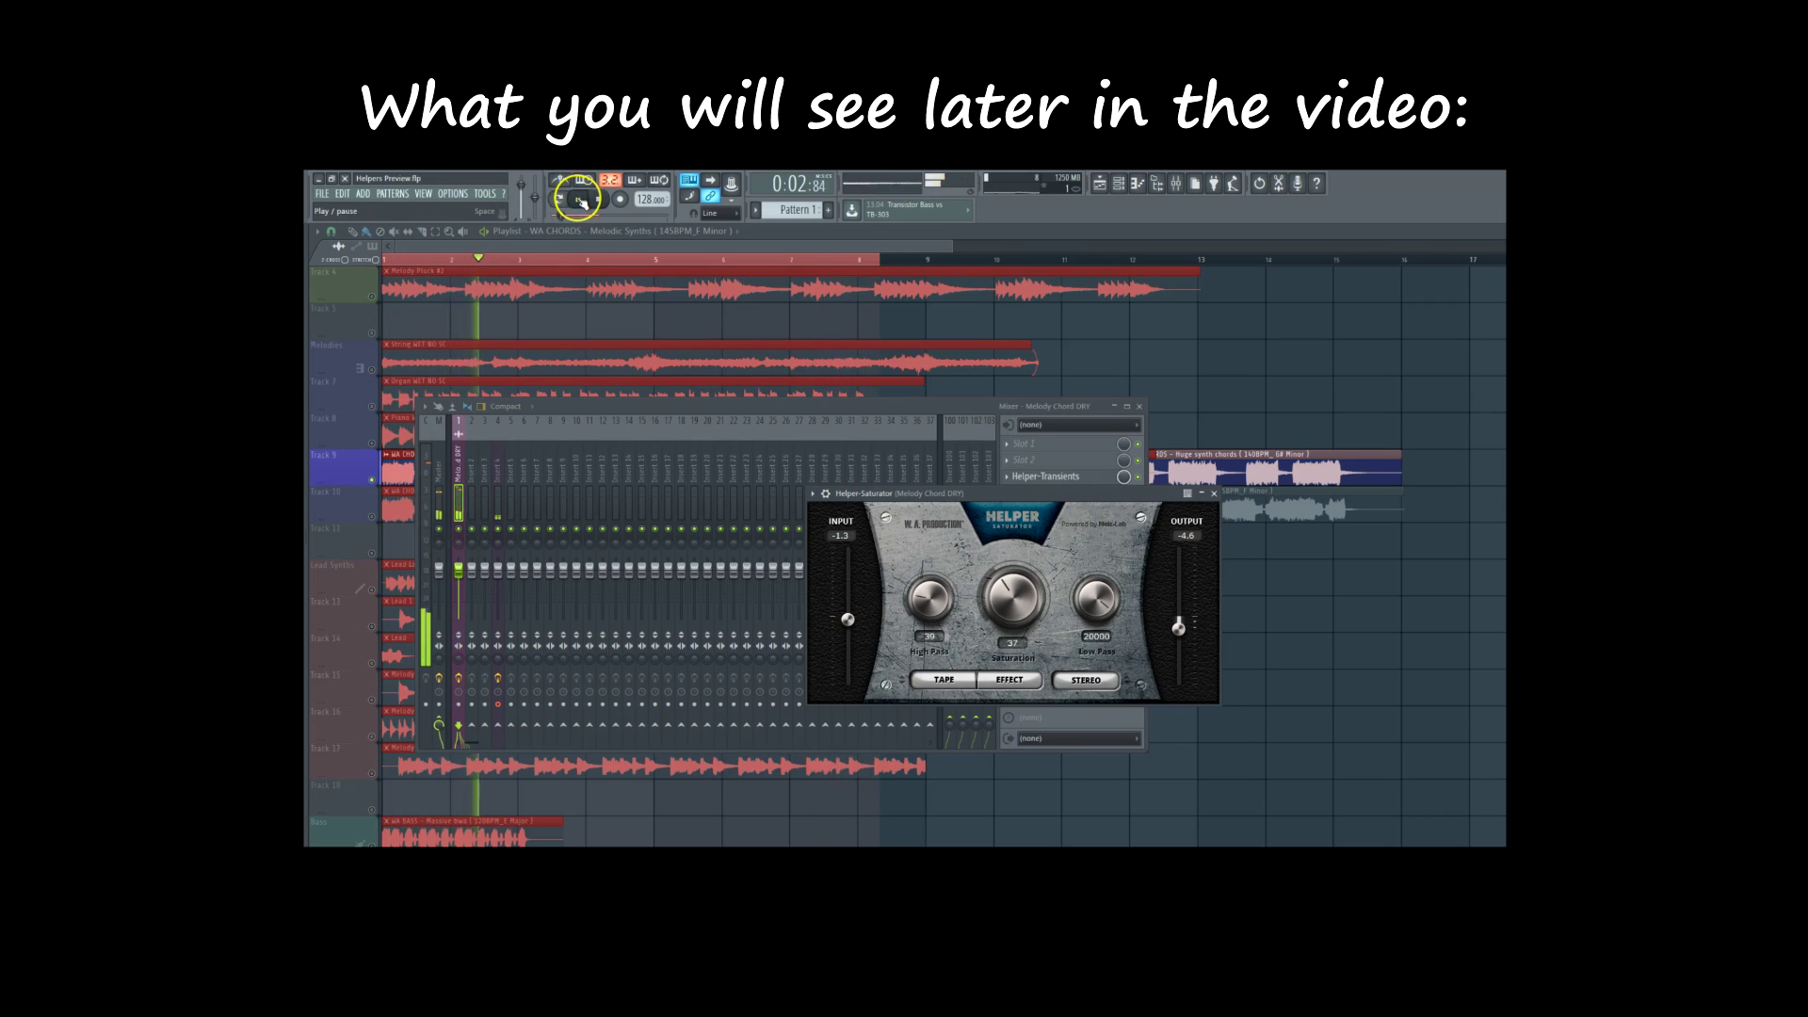
click(1213, 494)
click(1139, 406)
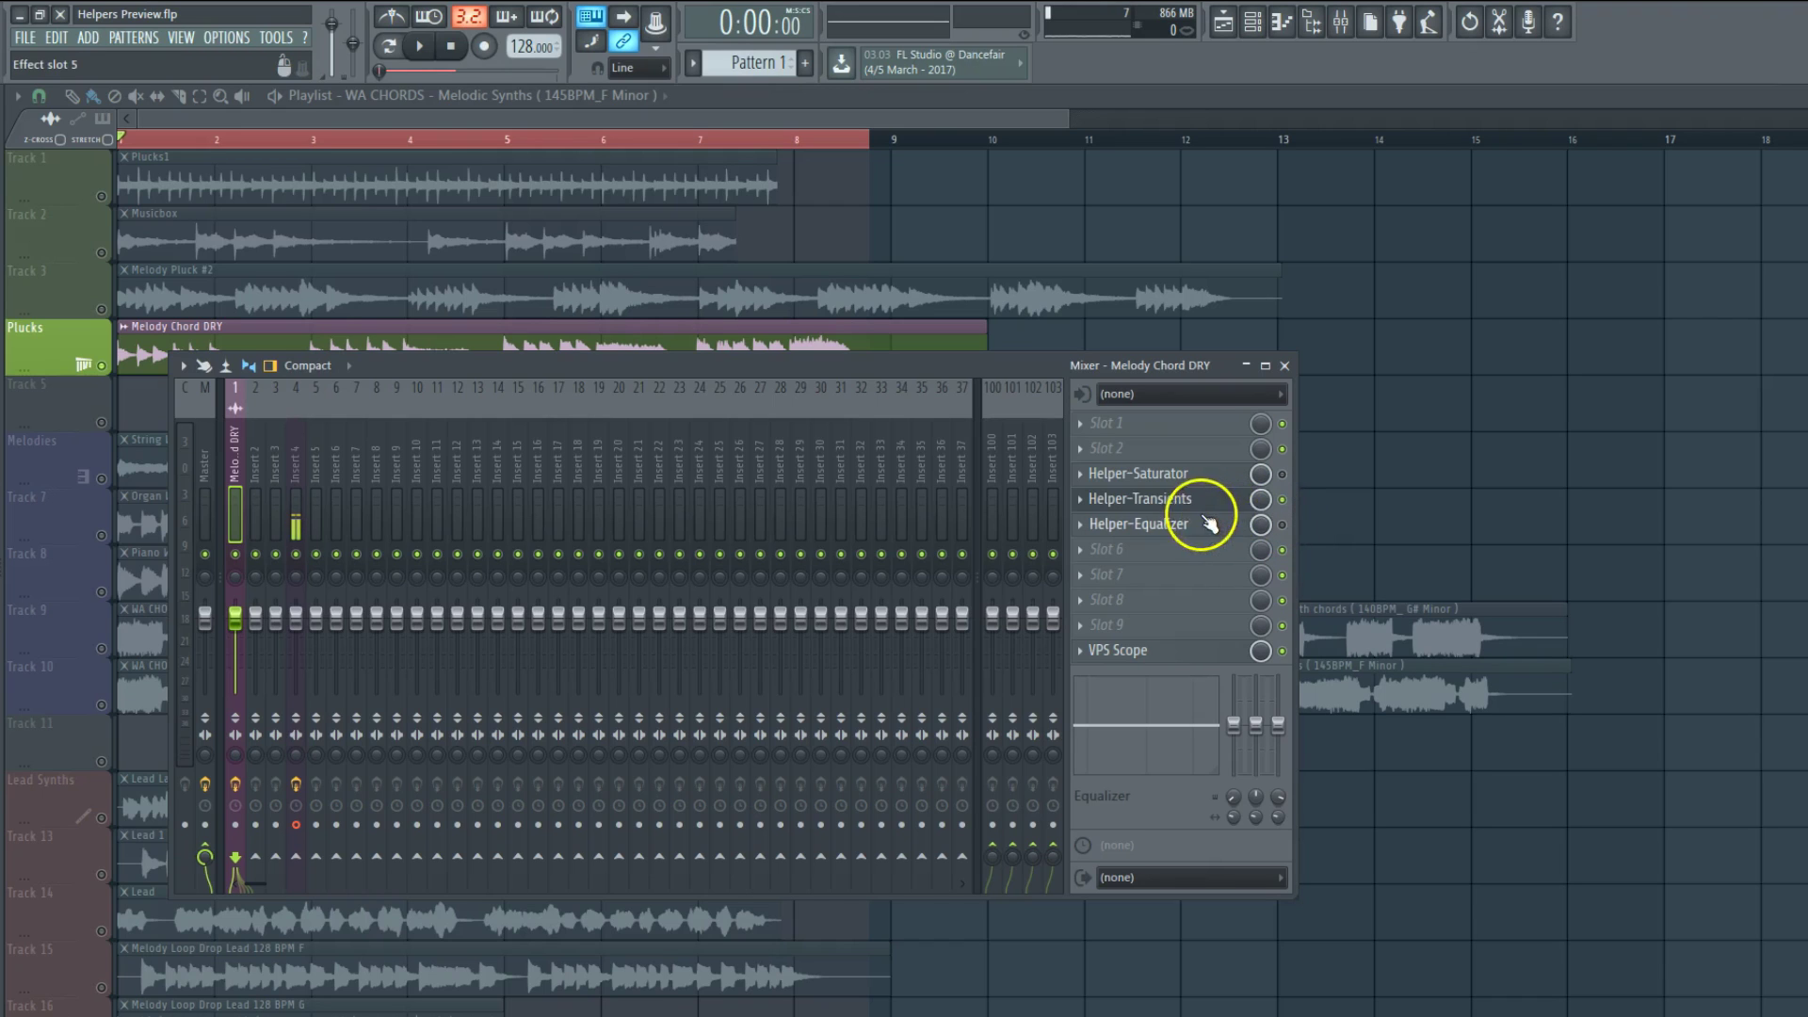
Step: Bypass the Helper-Equalizer and Helper-Transients effects on the Melody Chord DRY mixer track
click(1283, 526)
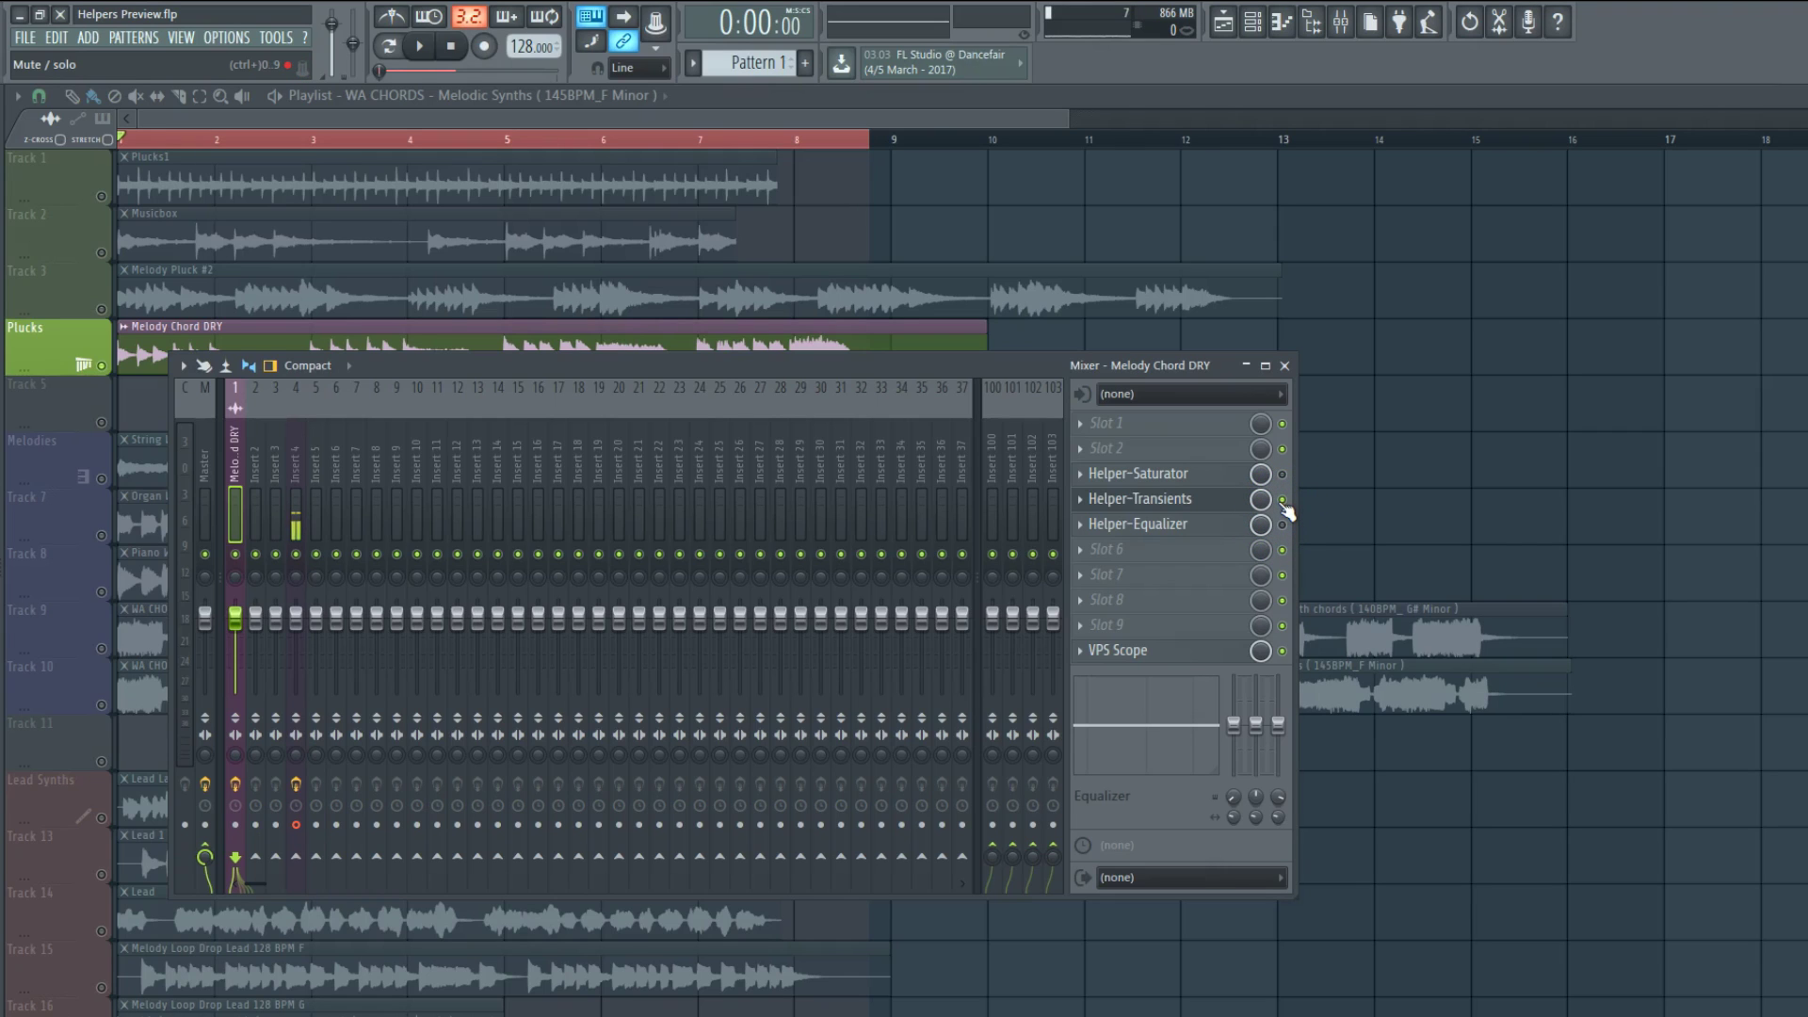
click(1282, 500)
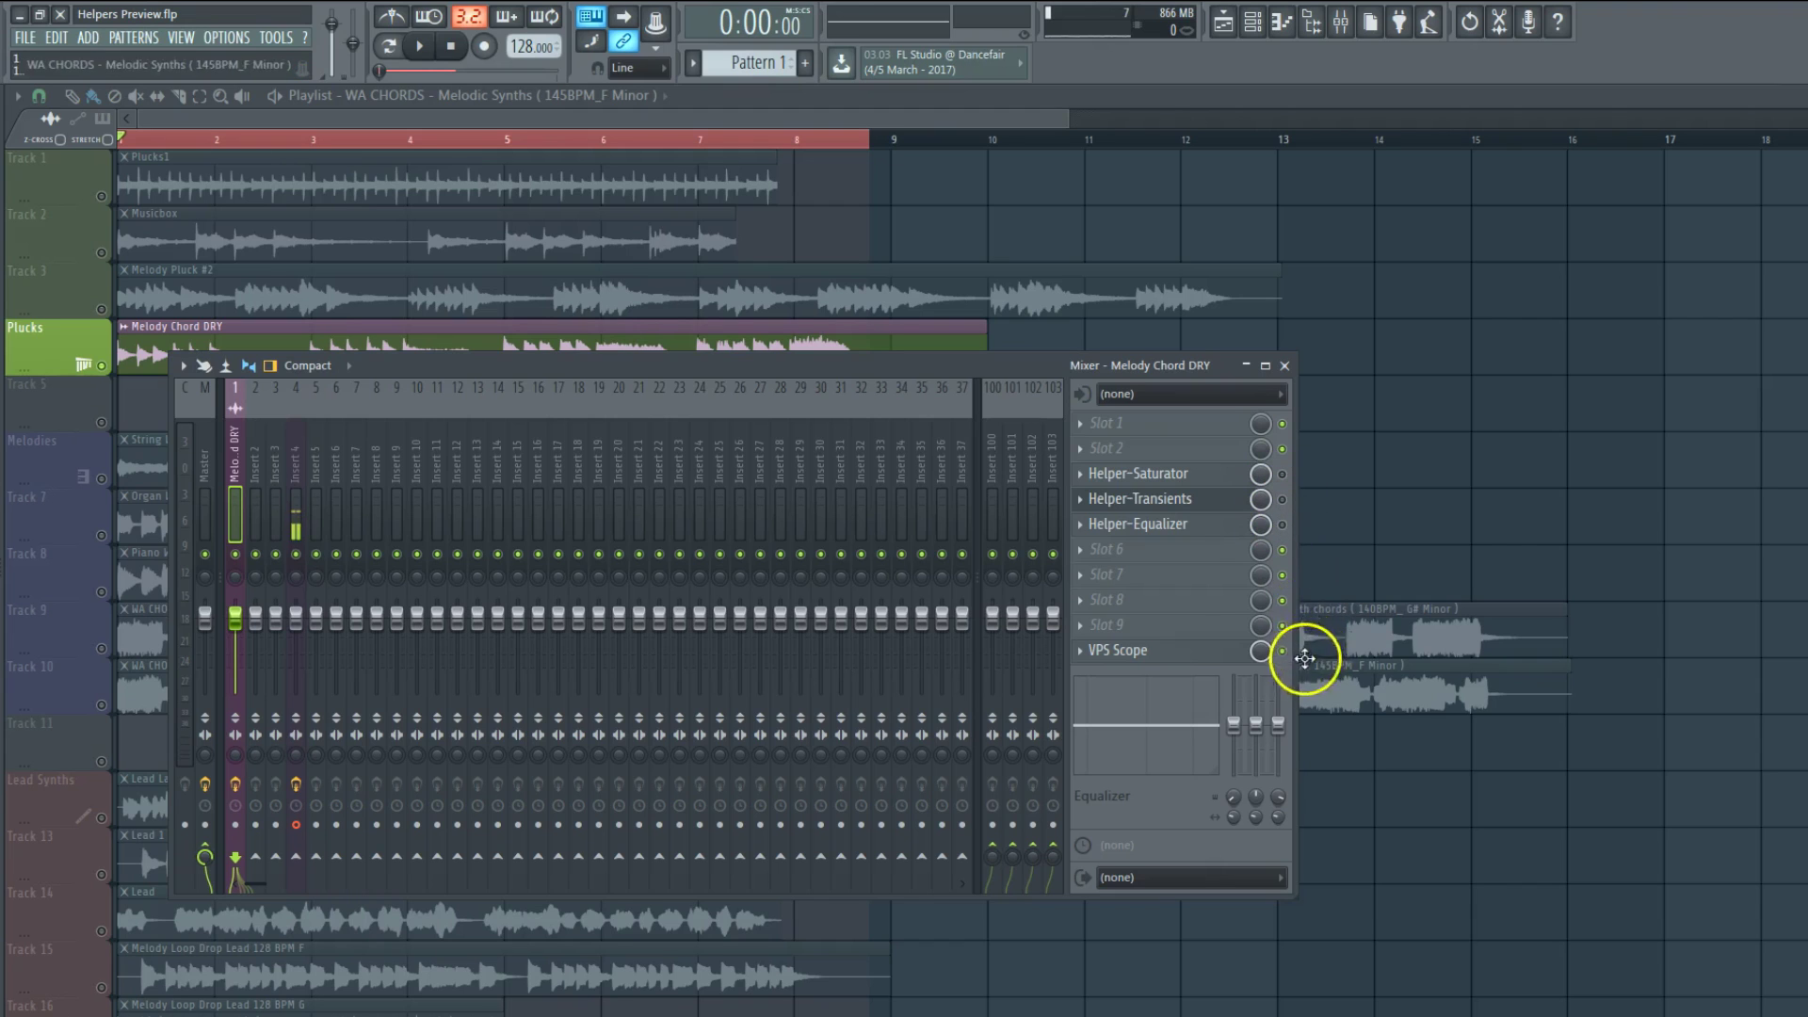
Step: Open the Helper-Saturator, Helper-Transients and Helper-Equalizer interfaces and spread them apart to view all their controls
click(1164, 474)
drag(816, 373, 1654, 113)
click(1188, 499)
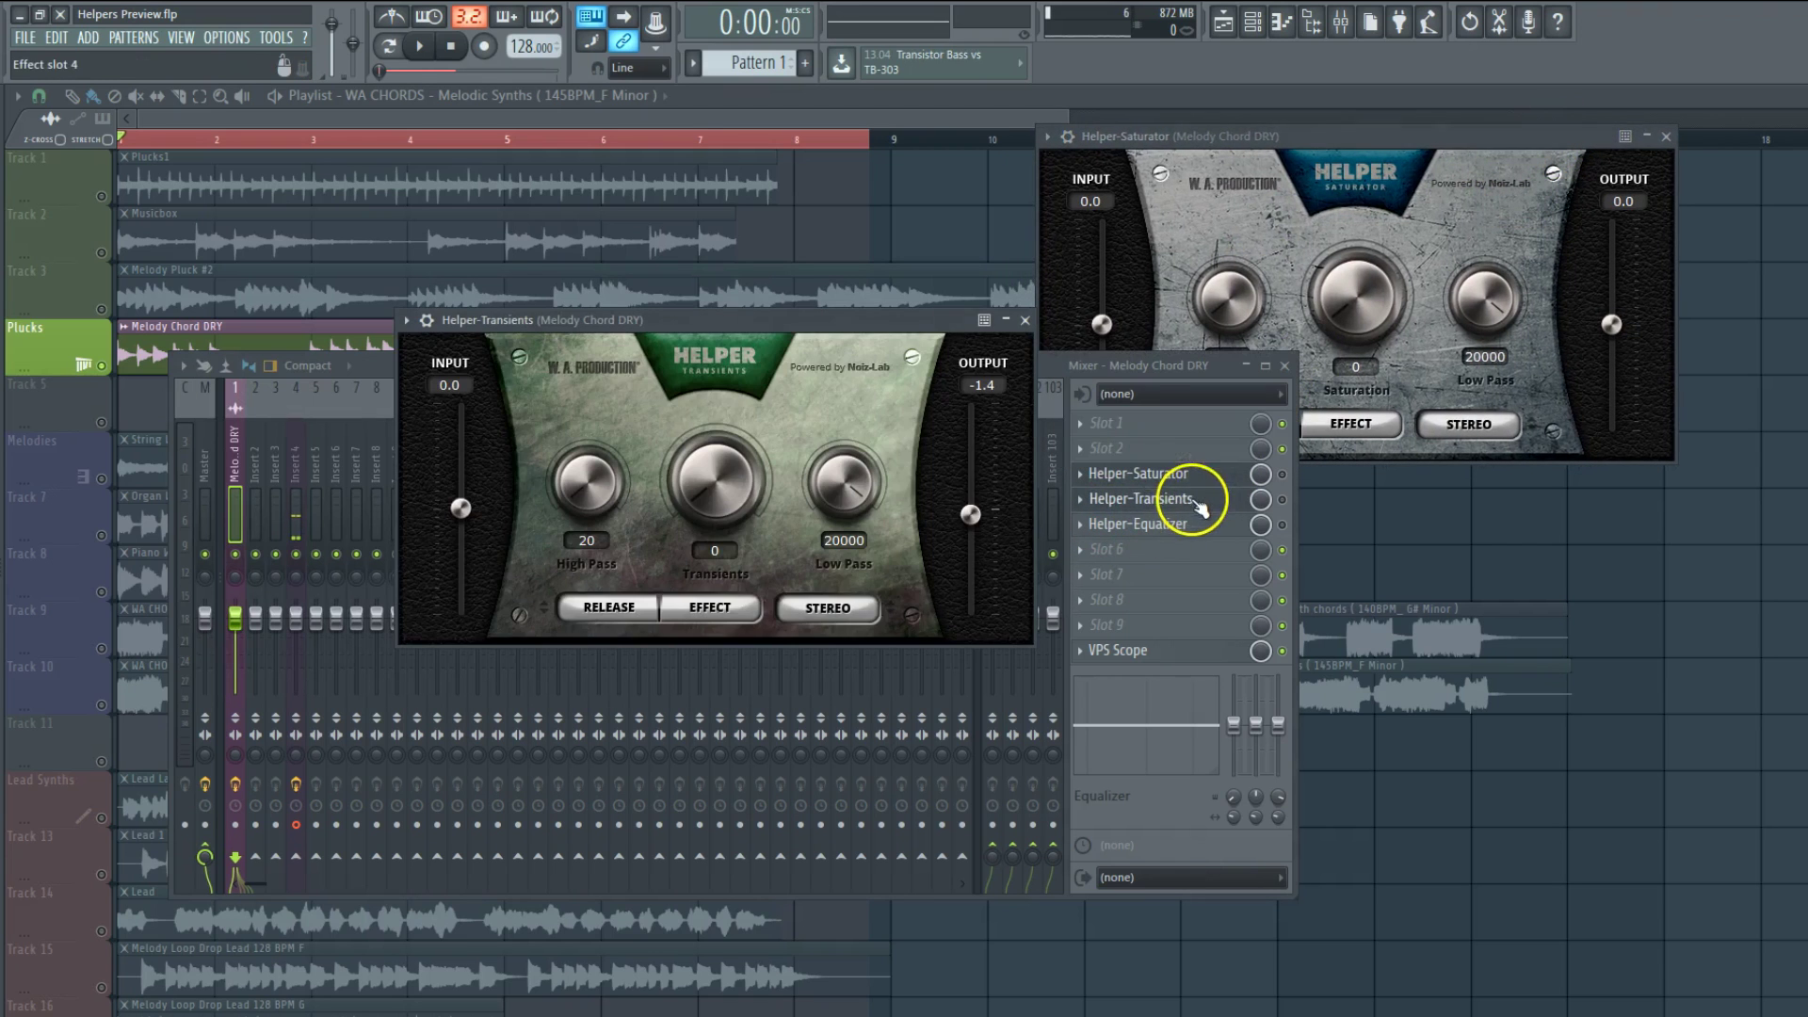
click(1201, 527)
drag(646, 377, 1008, 557)
click(911, 337)
drag(888, 331, 790, 257)
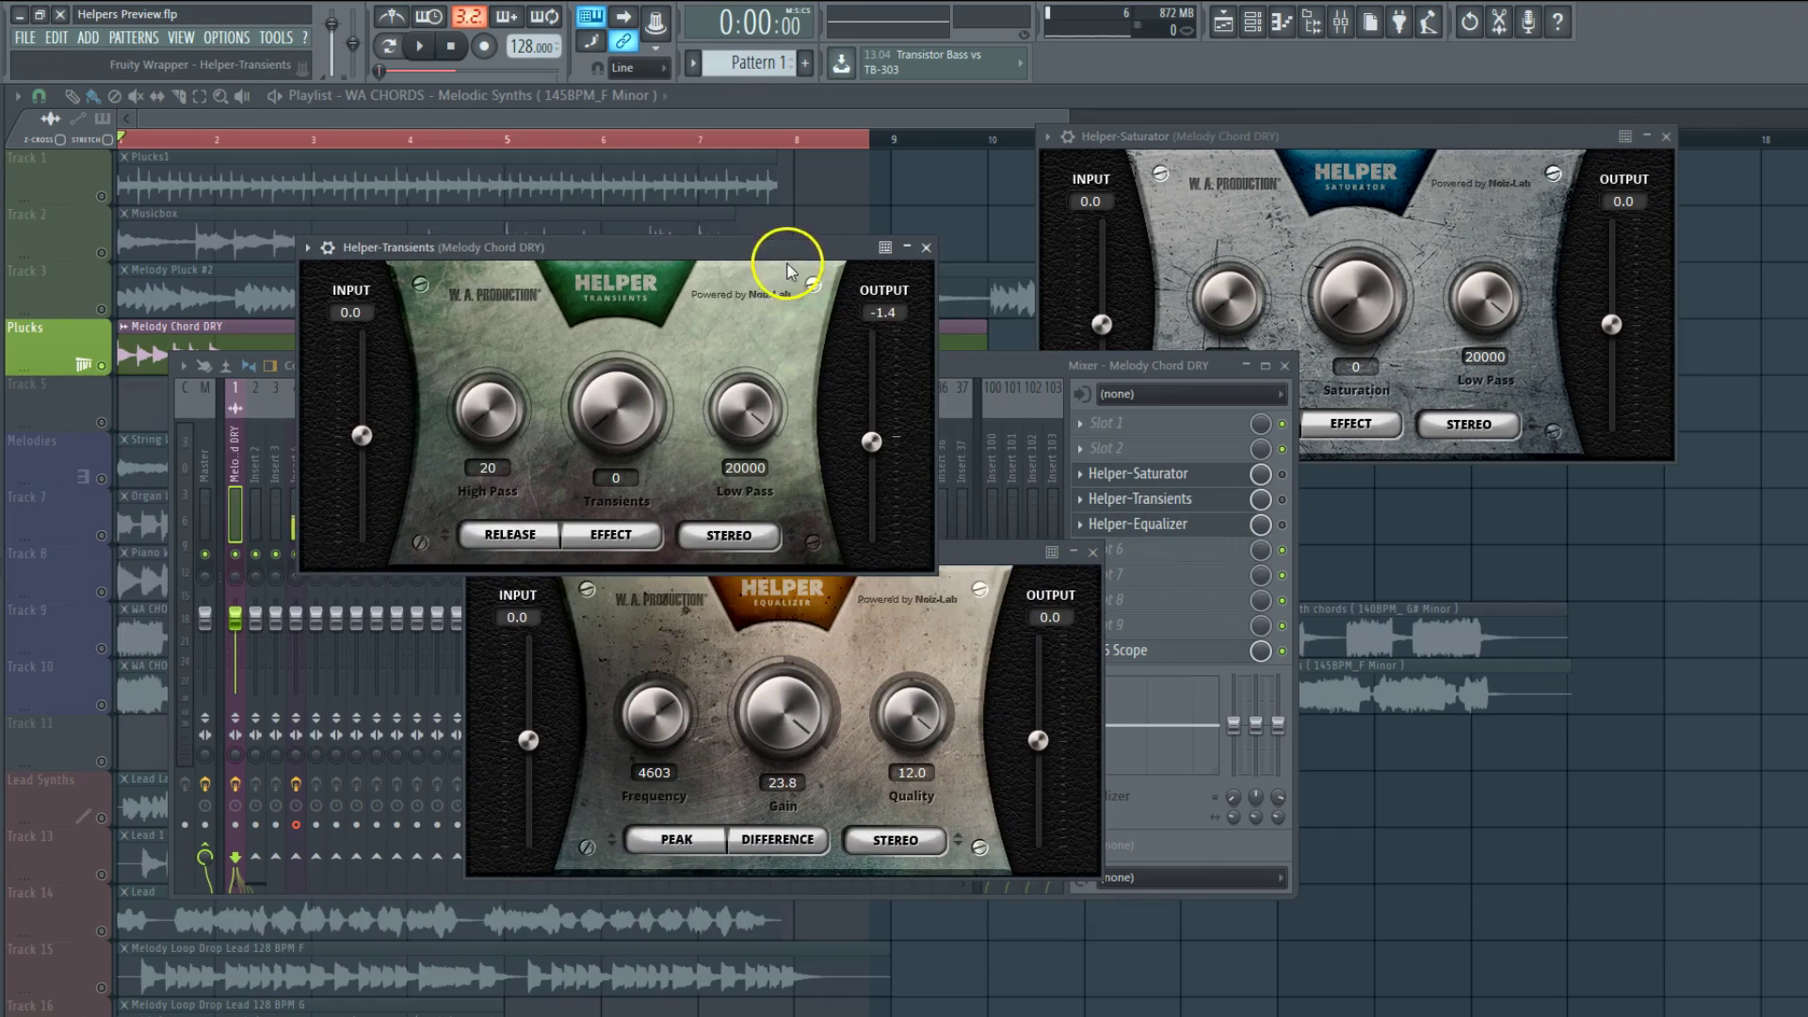
drag(993, 552, 1312, 573)
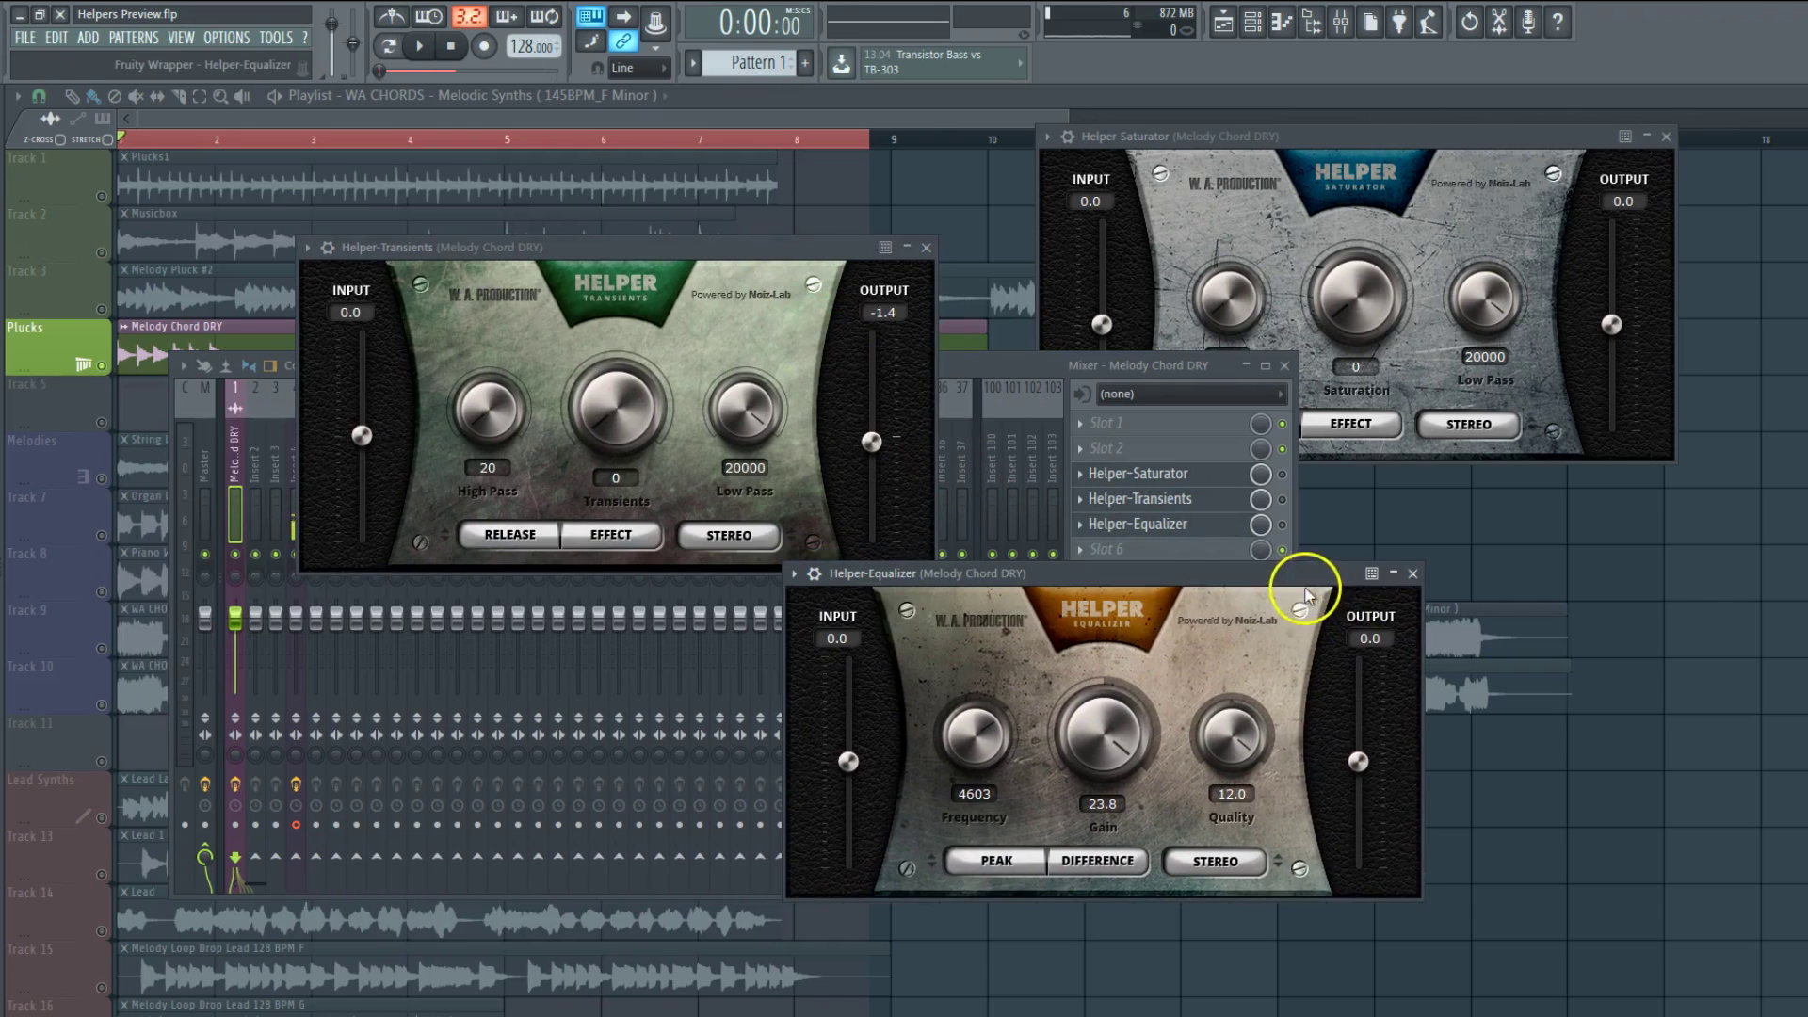
Step: Close the Helper-Equalizer, Helper-Transients and Helper-Saturator windows
click(1412, 572)
click(926, 247)
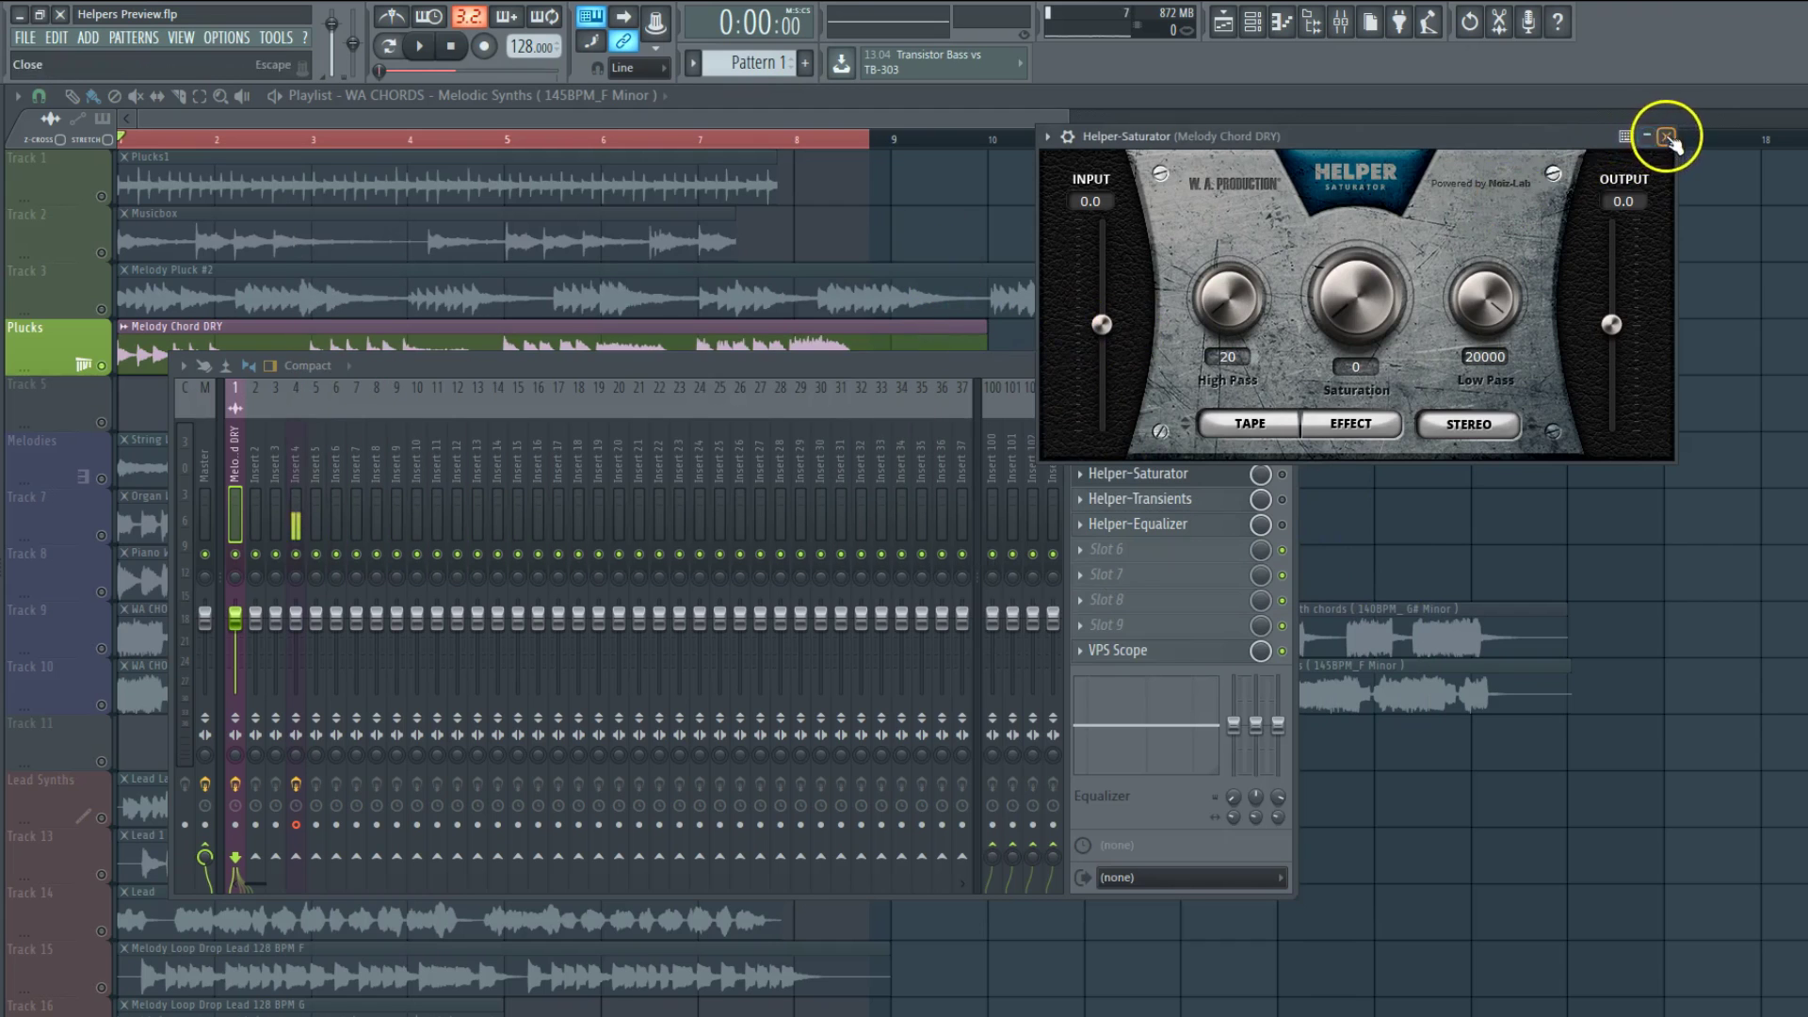
click(1666, 137)
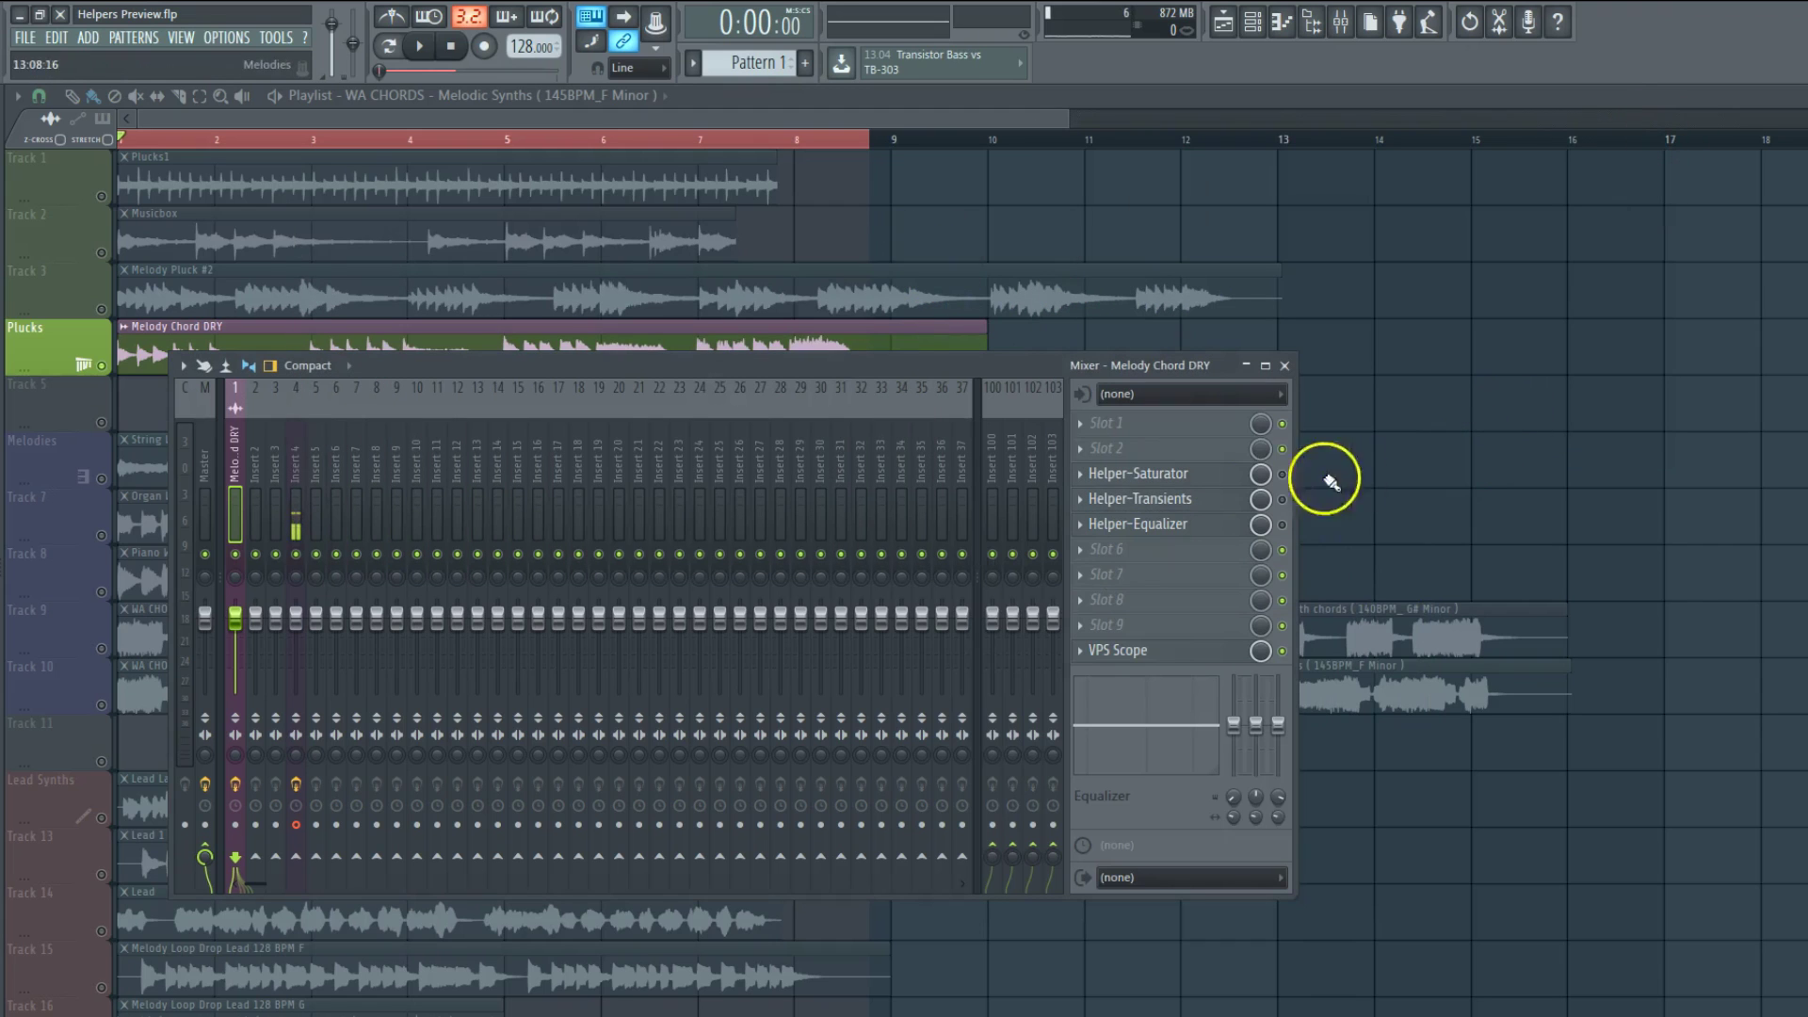
Step: Open Helper-Saturator from the mixer track, set its saturation to 9, and close it
click(1204, 478)
drag(975, 207, 1189, 262)
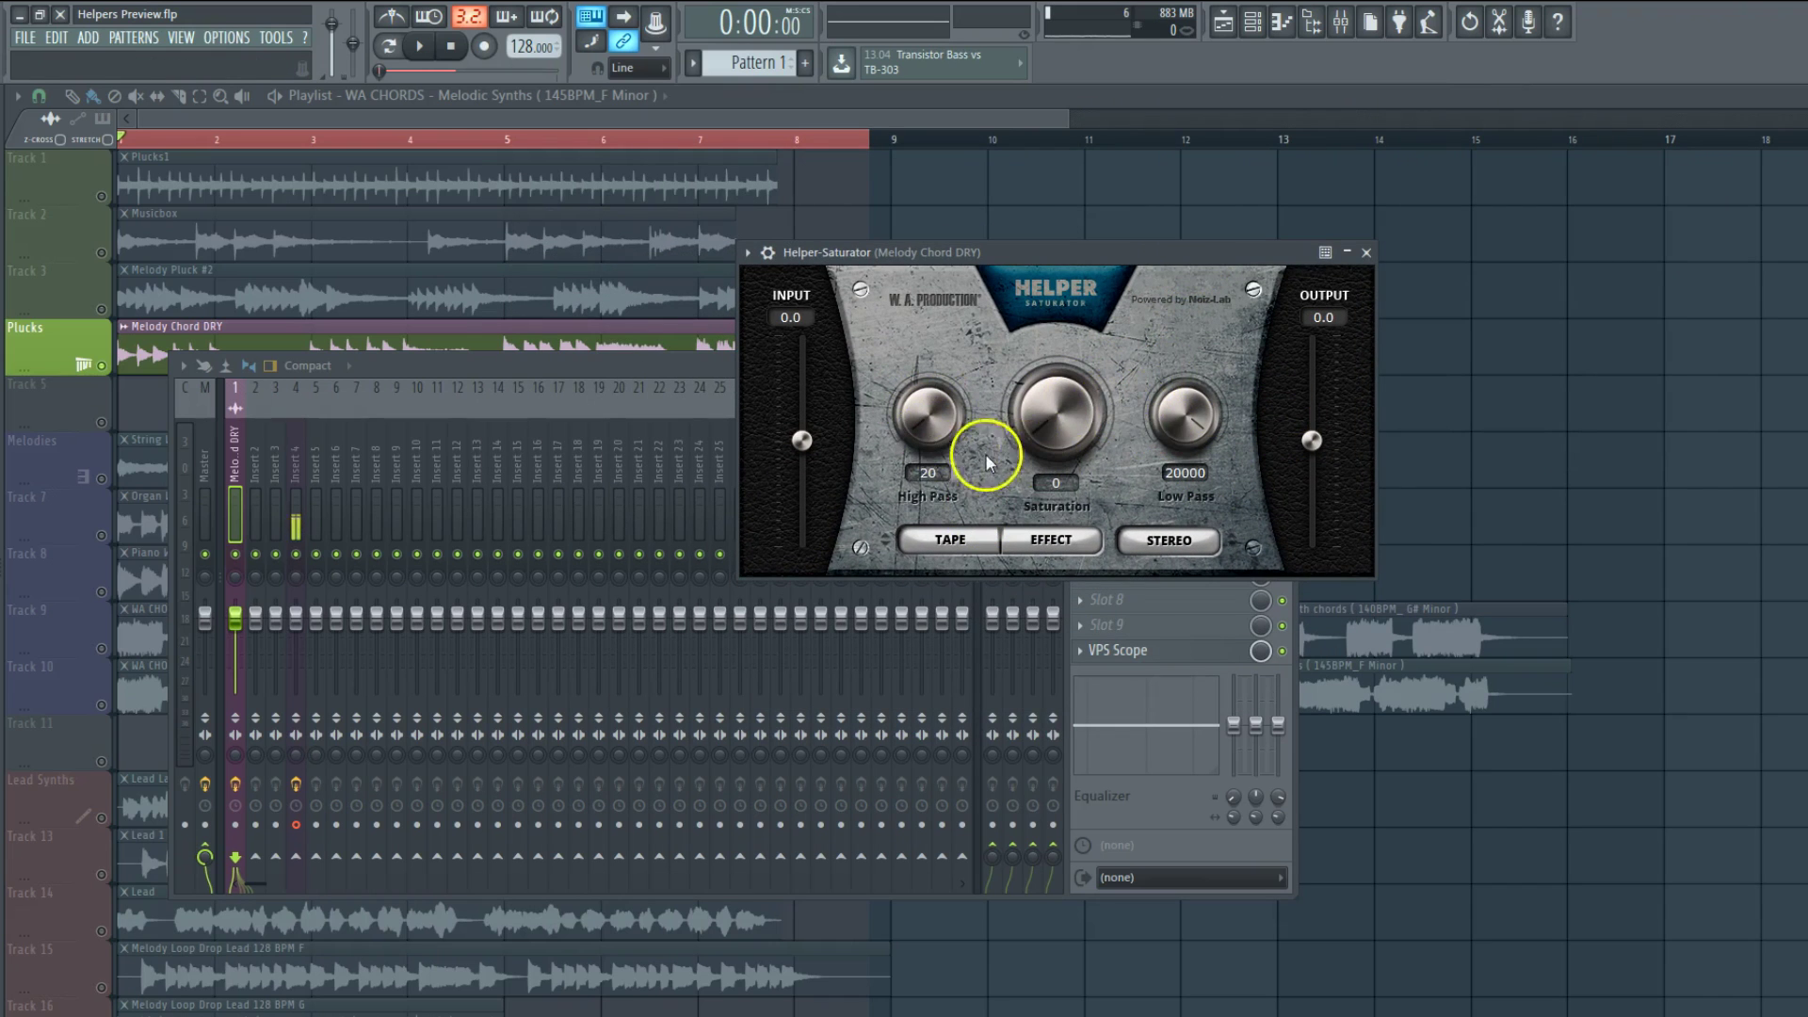
drag(1067, 427, 1185, 122)
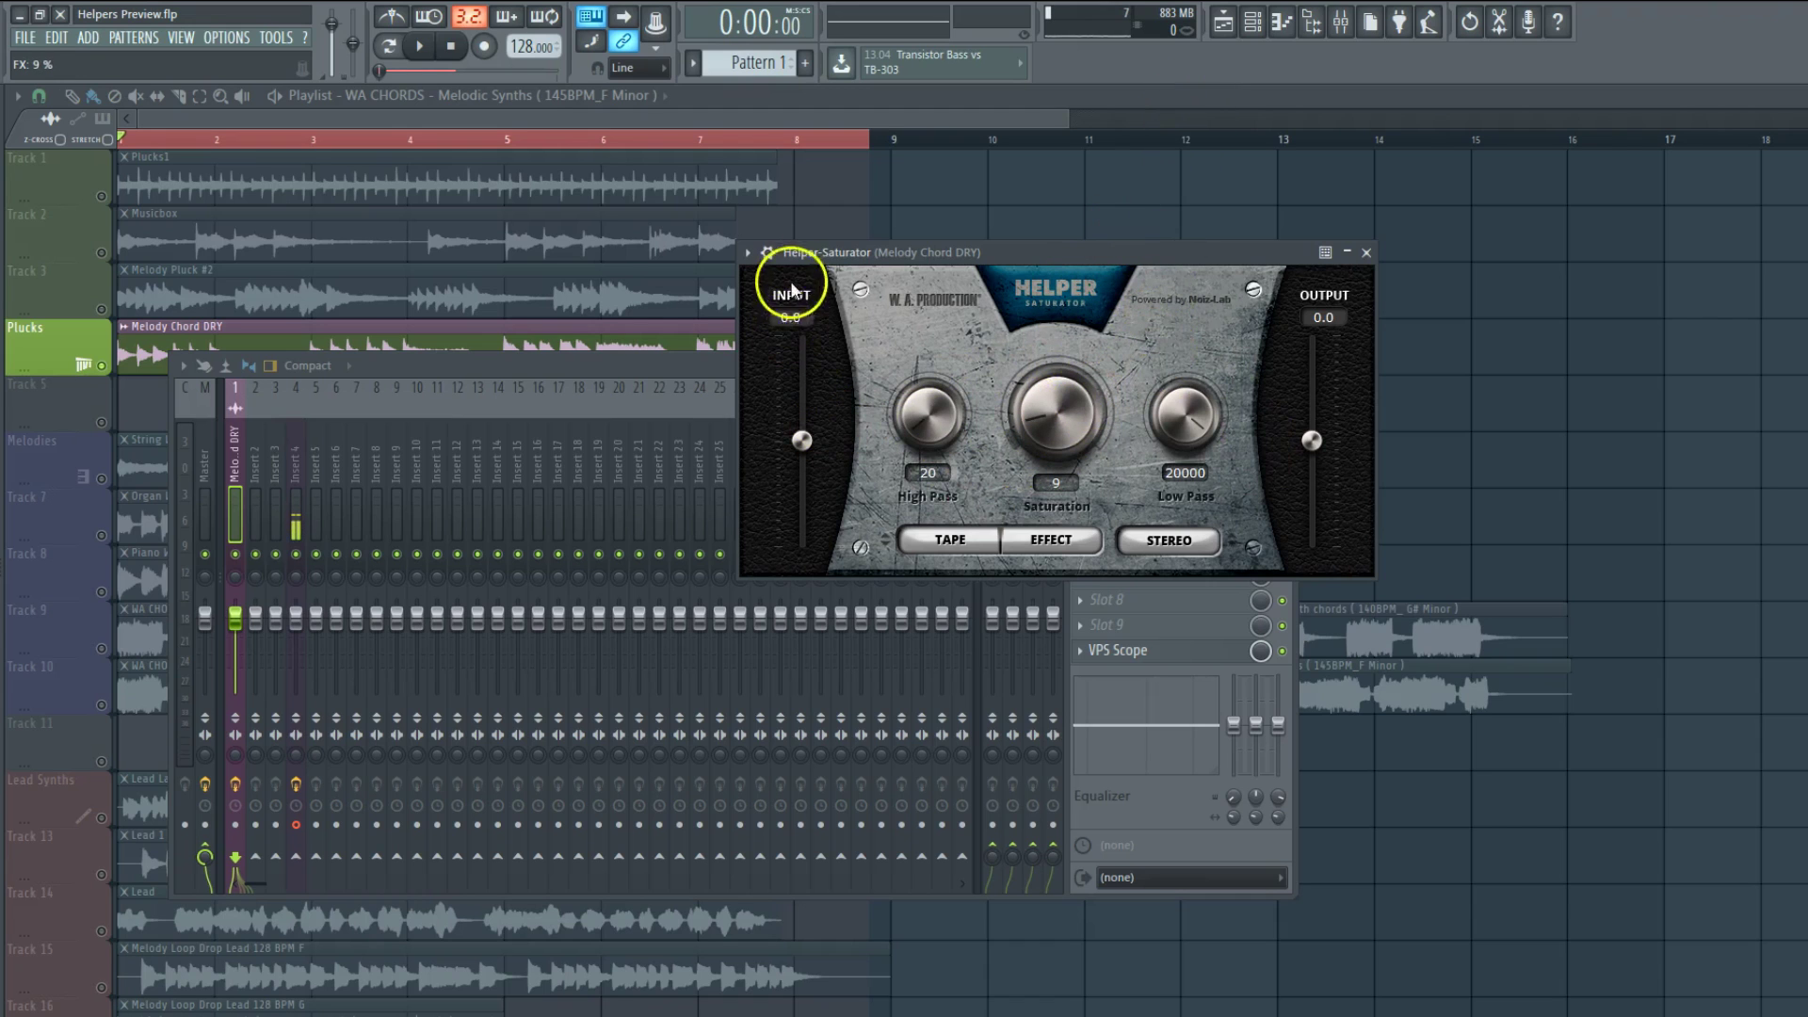
click(1366, 252)
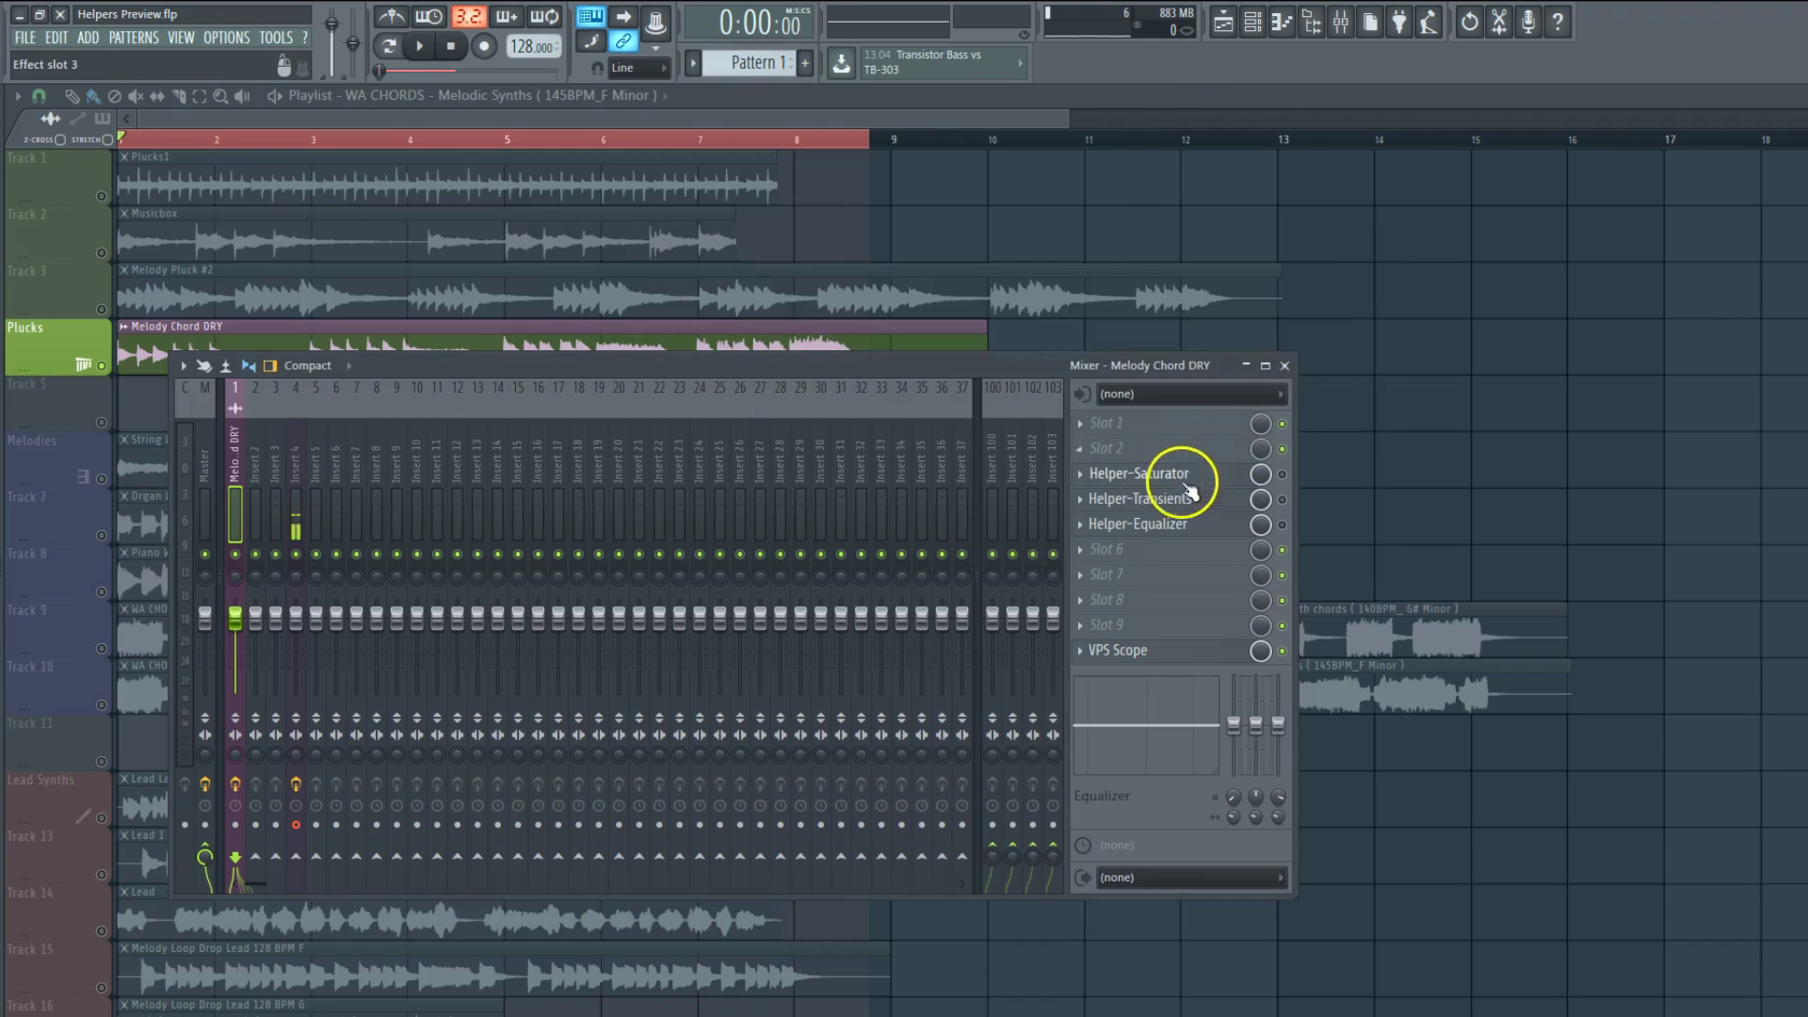
Step: Set Helper-Transients to a 147 Hz high pass, 41% transients, Difference mode and 2.0 dB output
click(1191, 490)
drag(737, 244, 1396, 247)
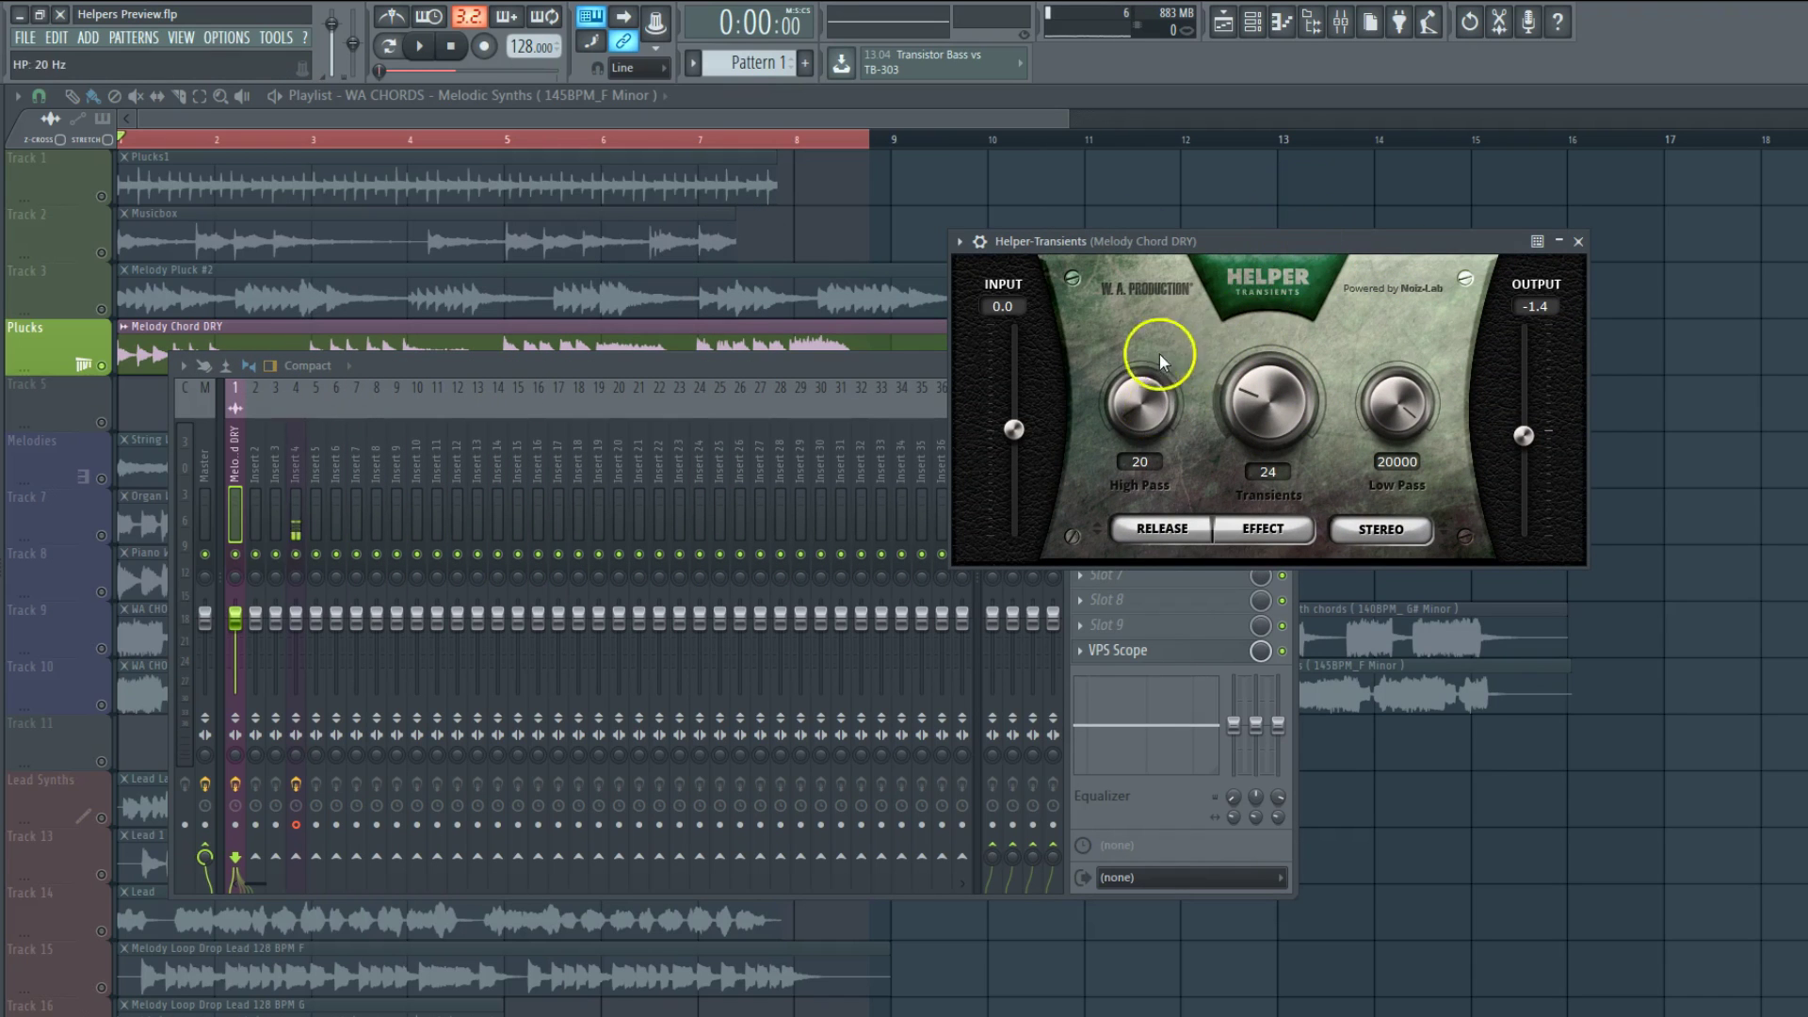
drag(1185, 290, 1239, 181)
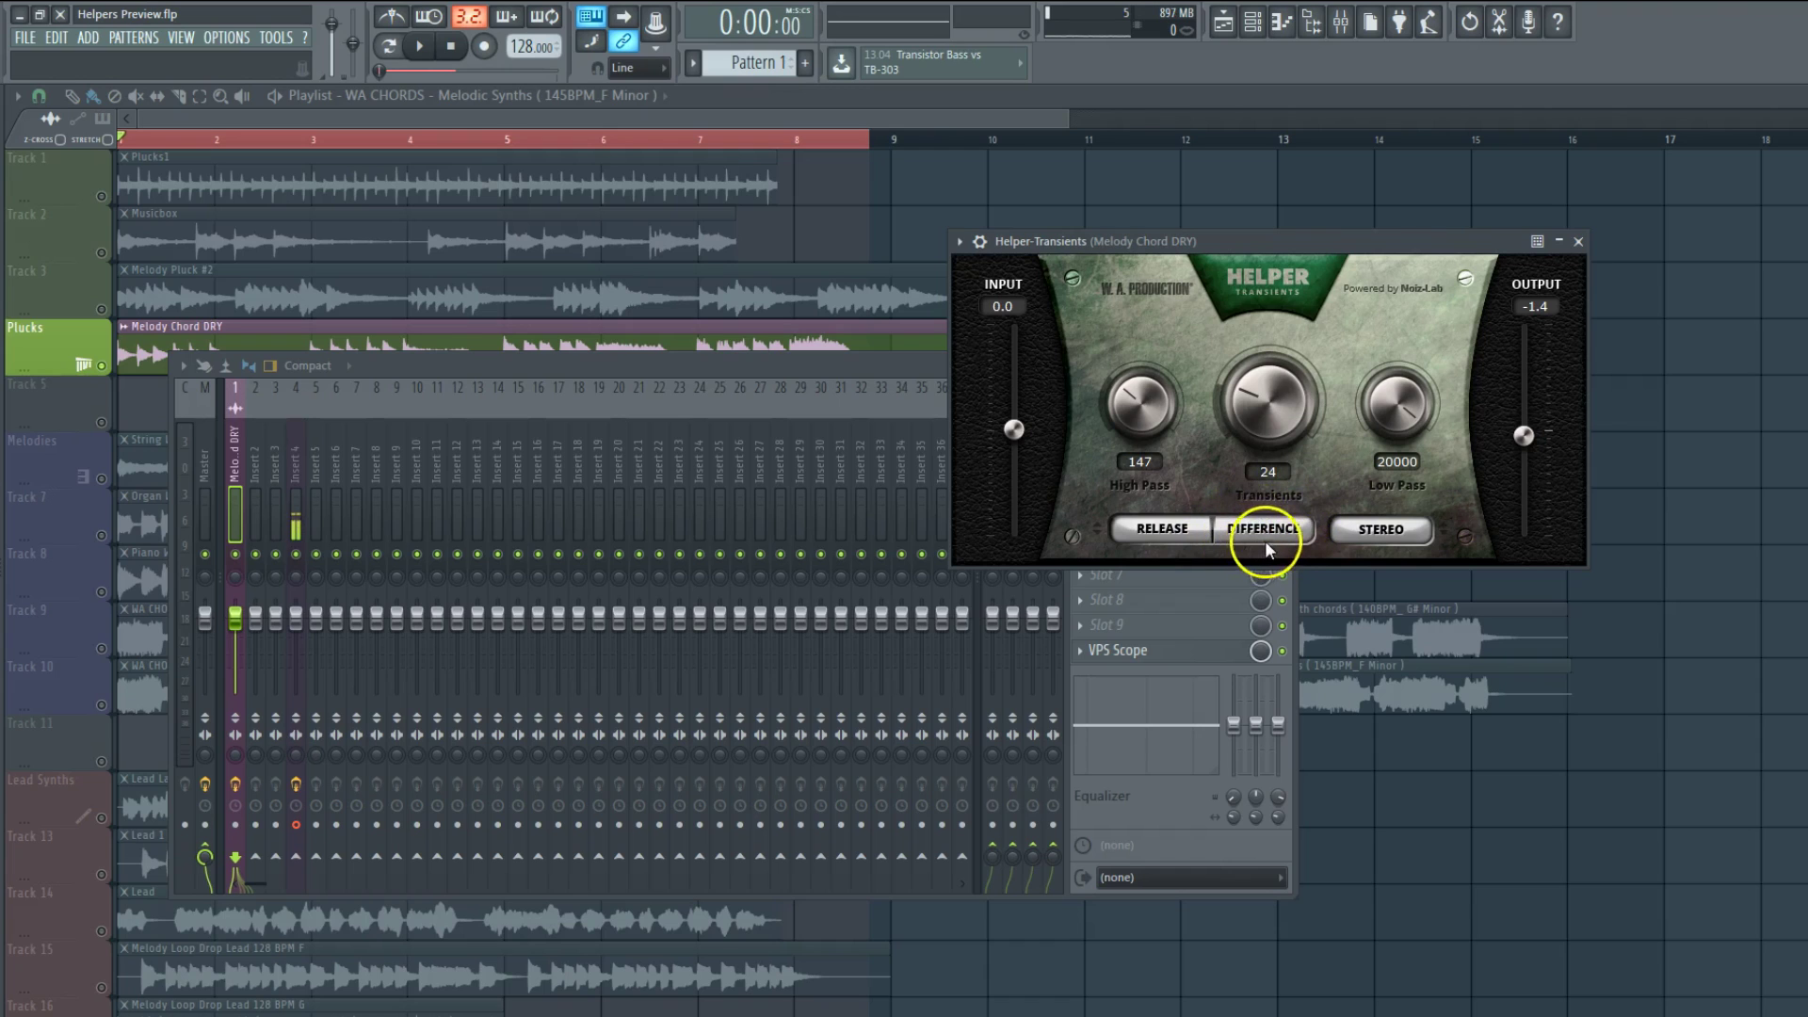
click(1236, 531)
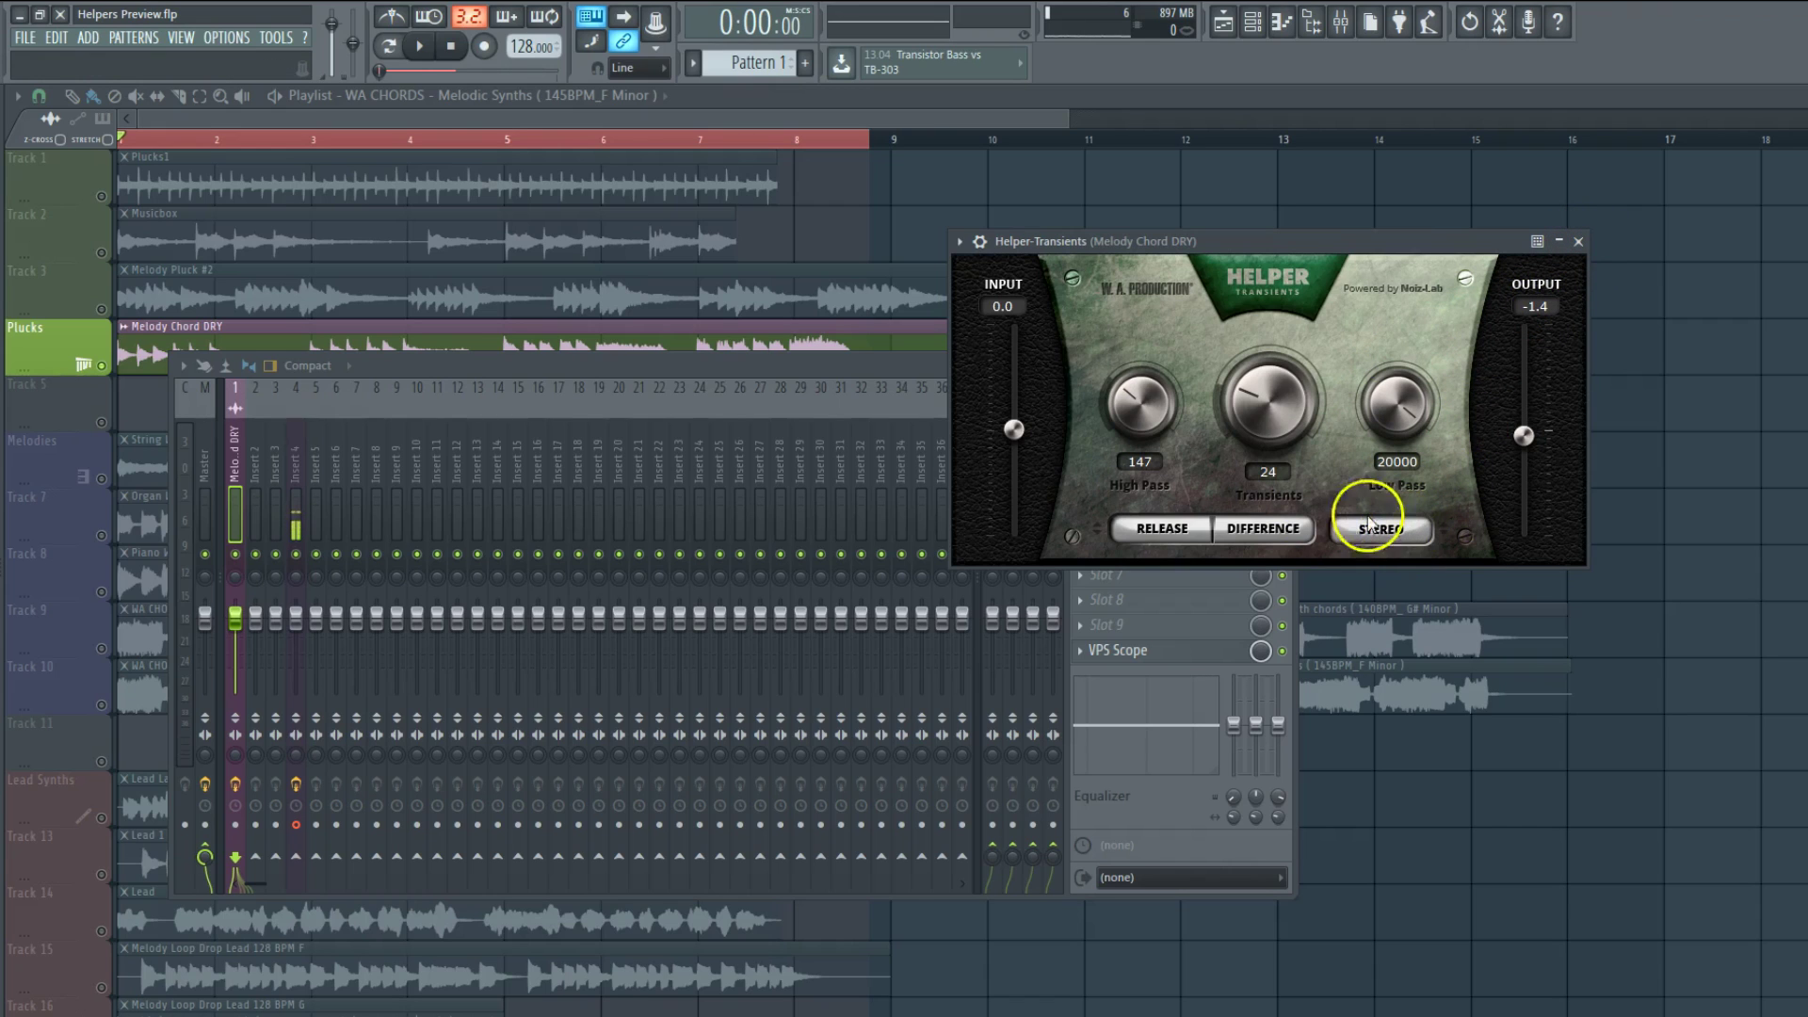
drag(1269, 424, 1298, 303)
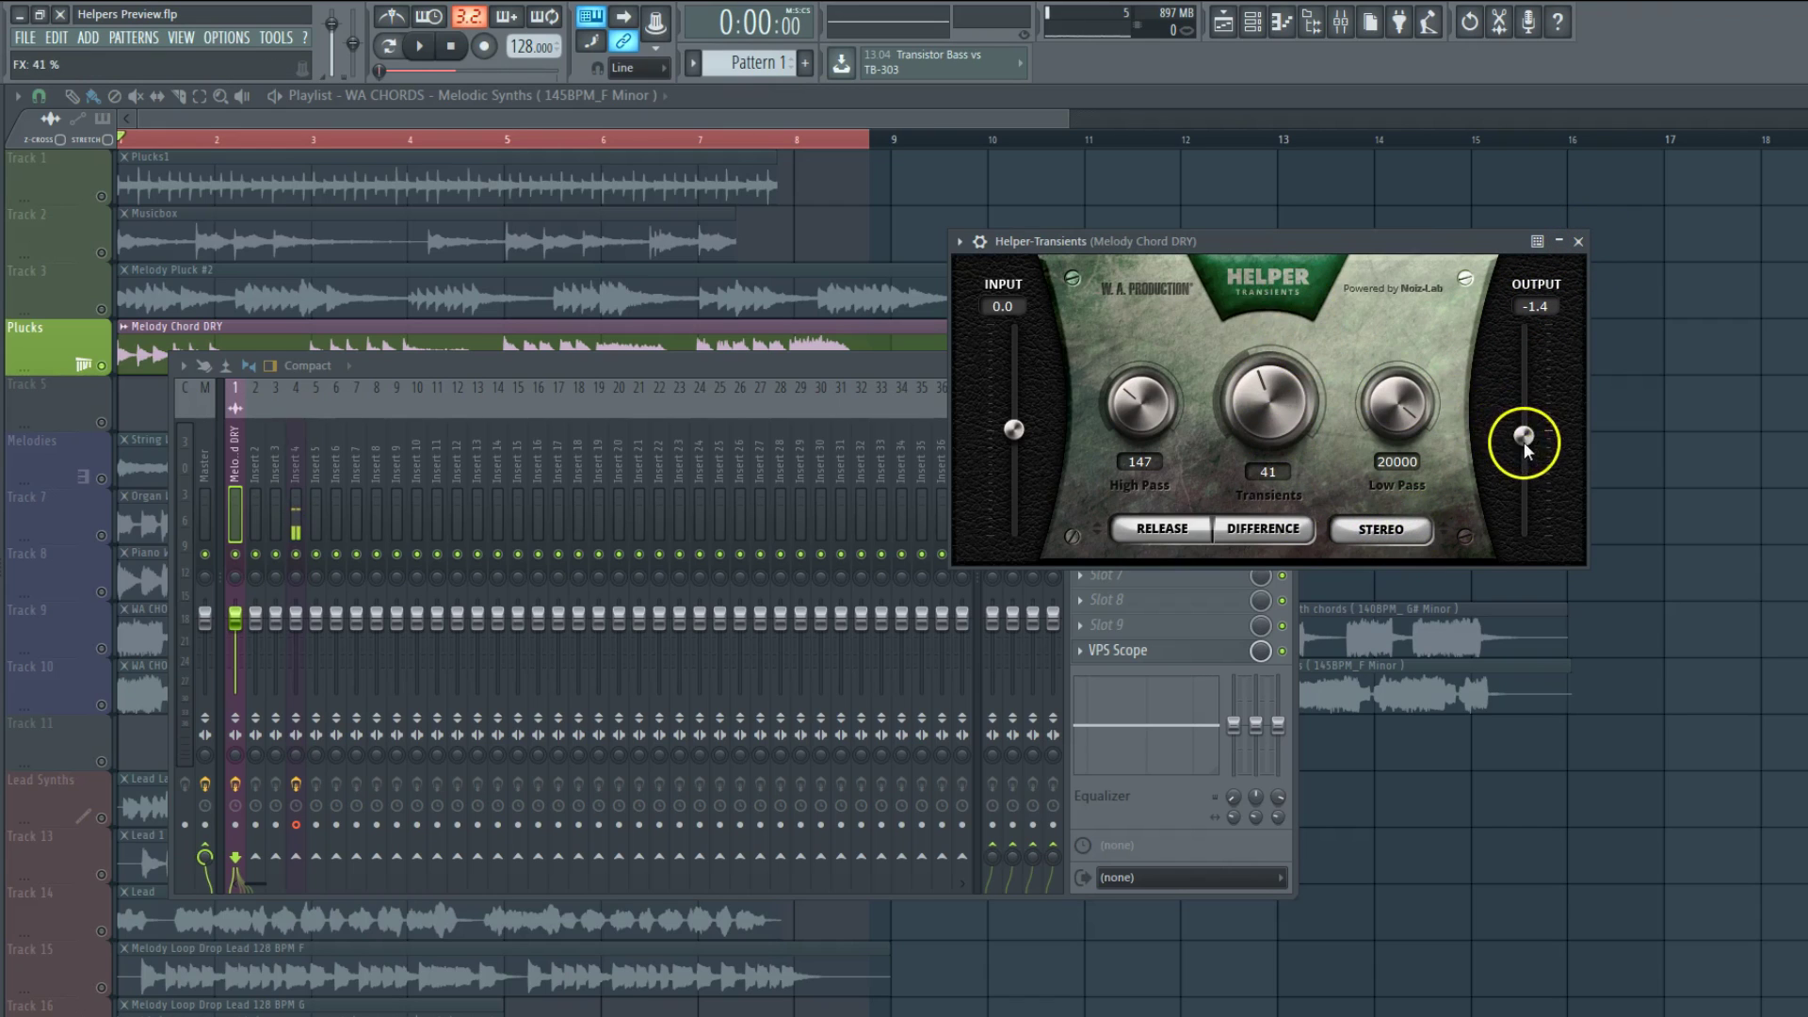
drag(1525, 434, 1523, 409)
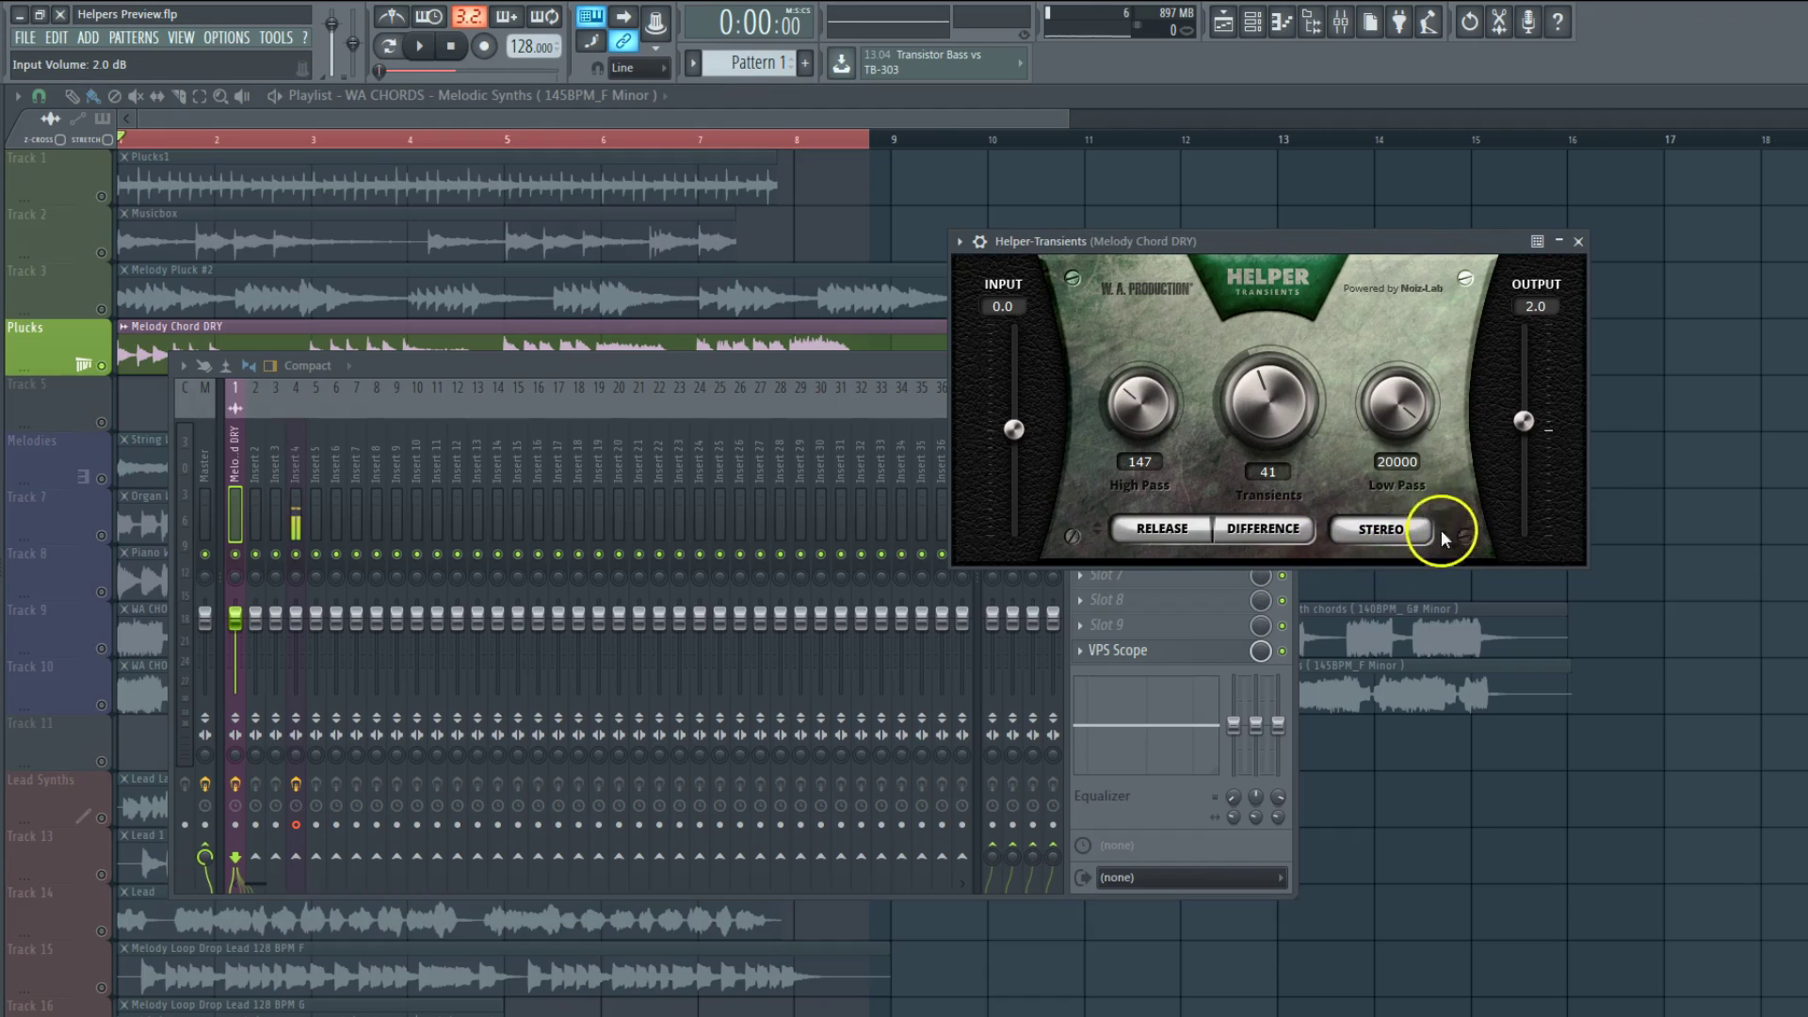
Step: Cycle Helper-Transients' channel mode through Mid and Right back to Stereo, and close the plugin
click(1374, 530)
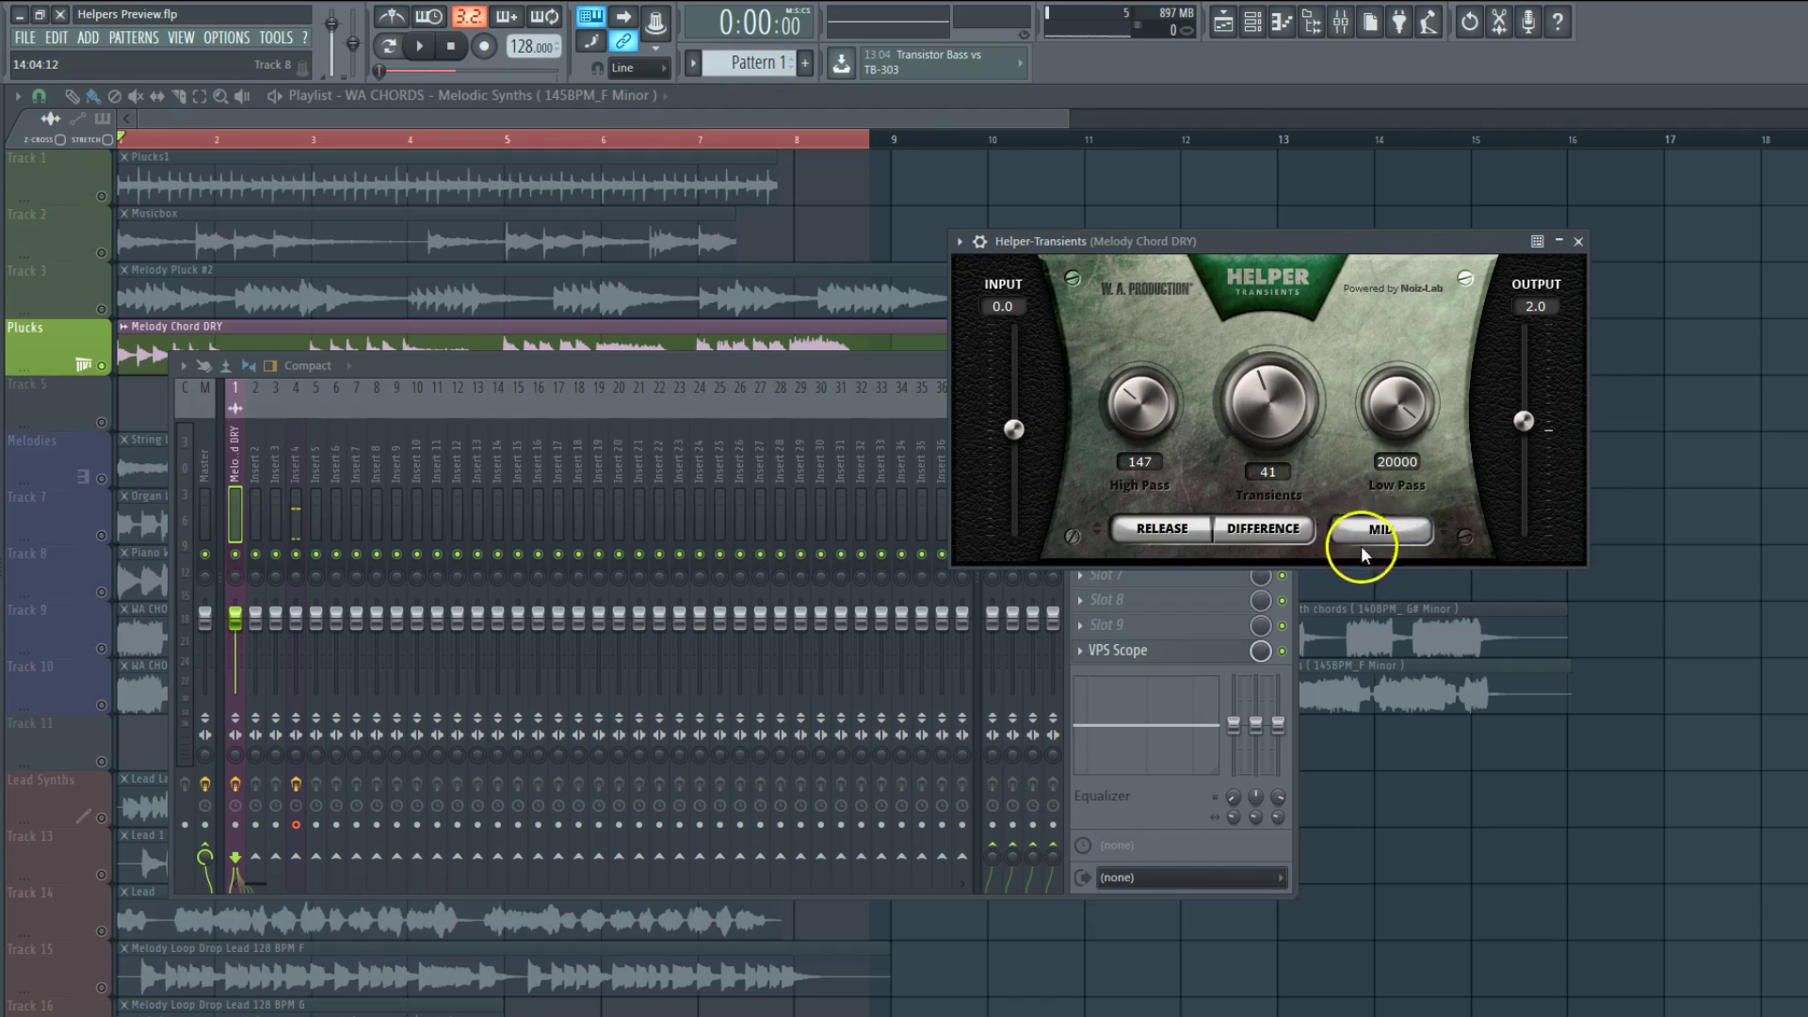
click(1392, 528)
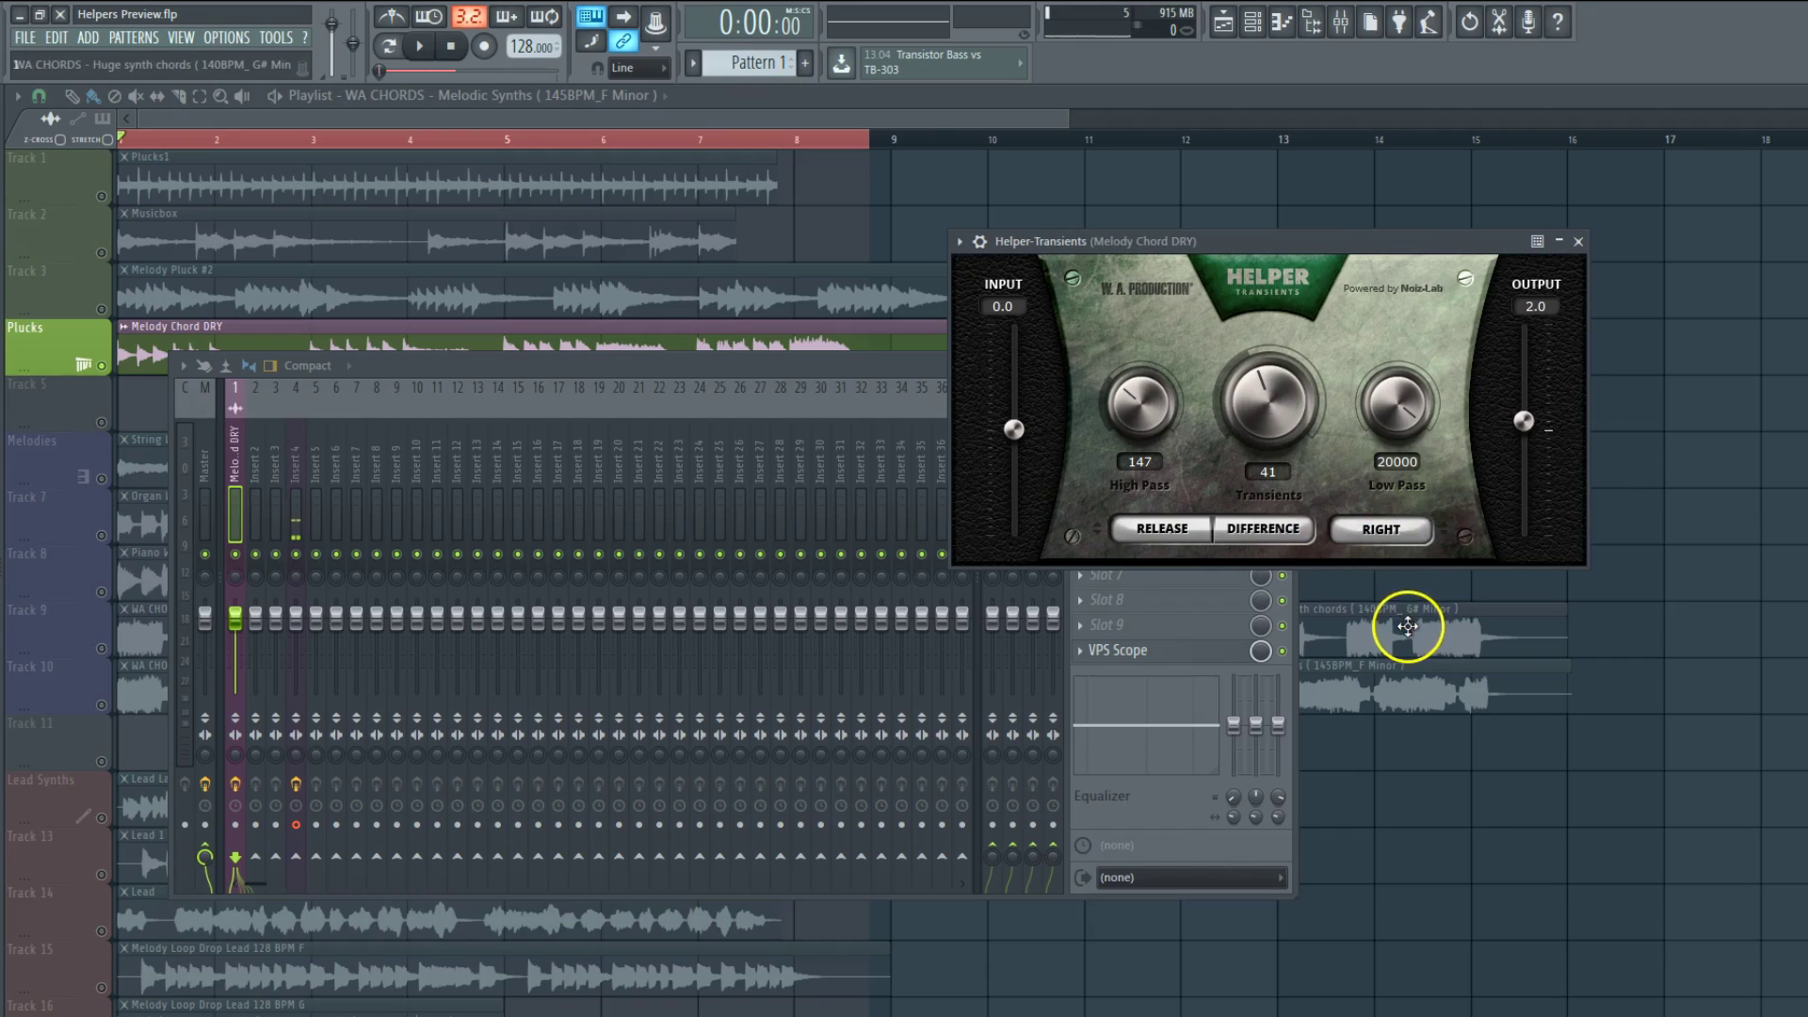
click(1377, 534)
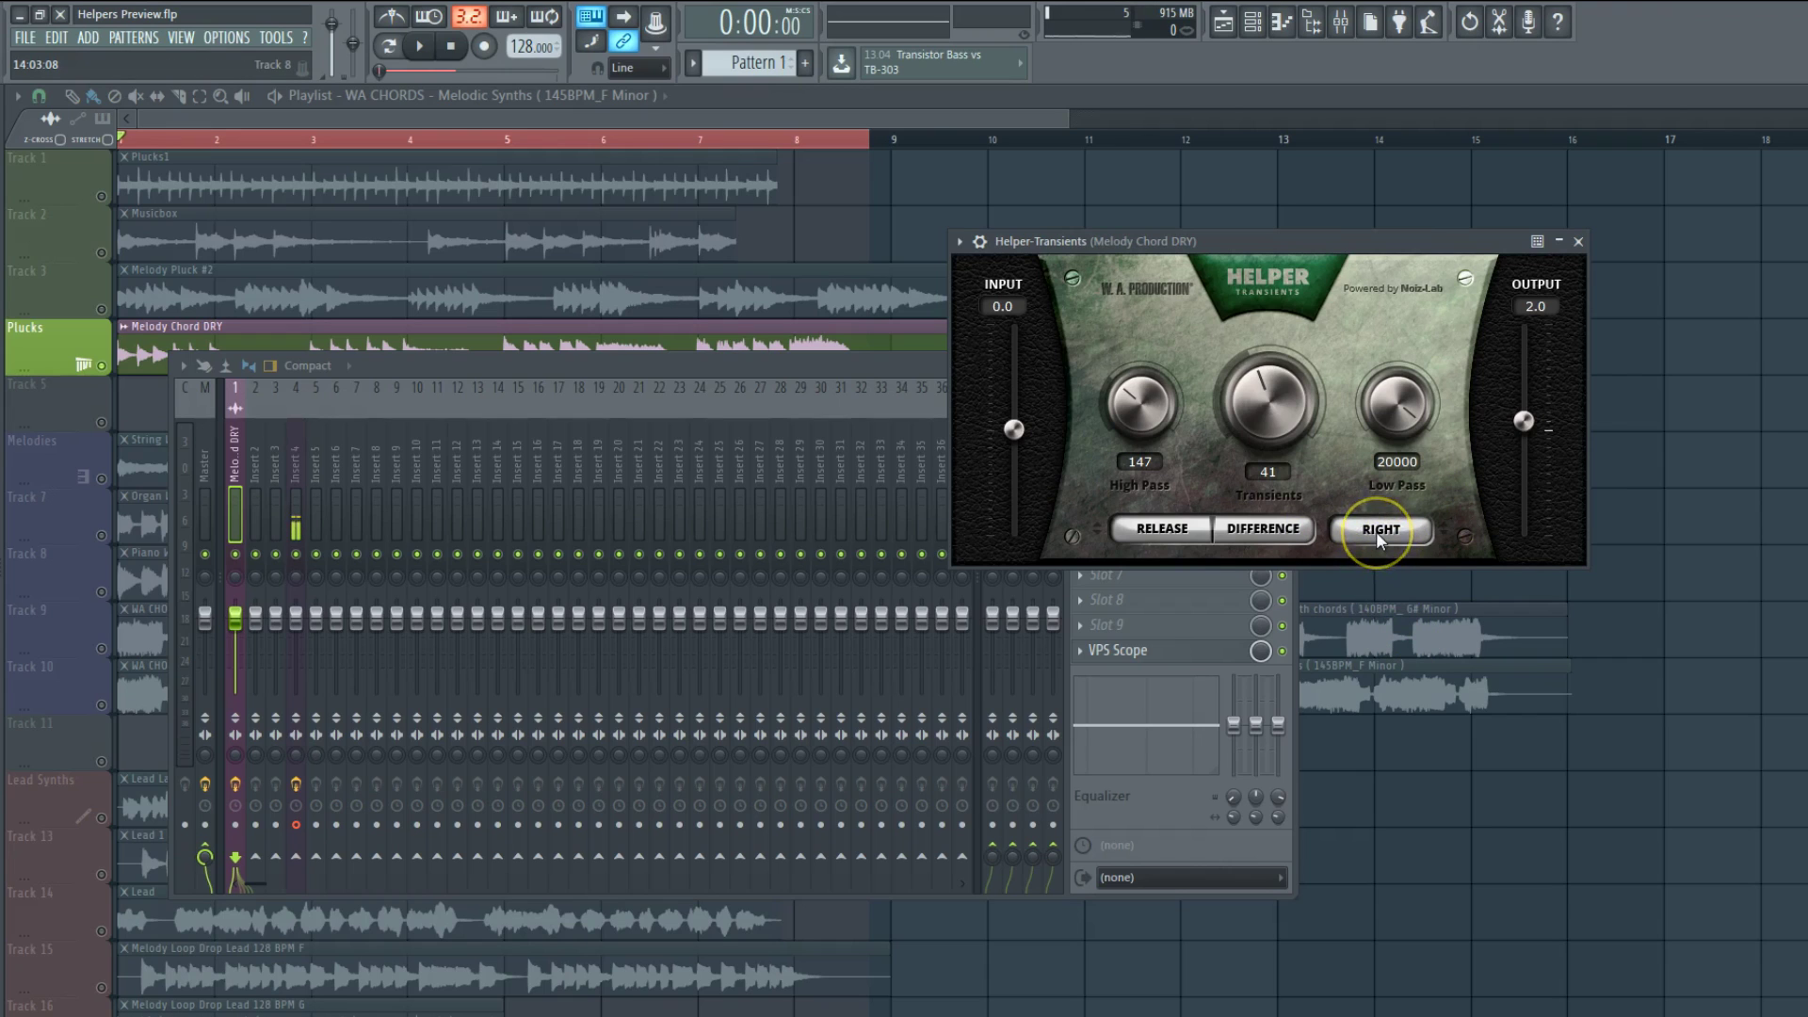
click(1376, 531)
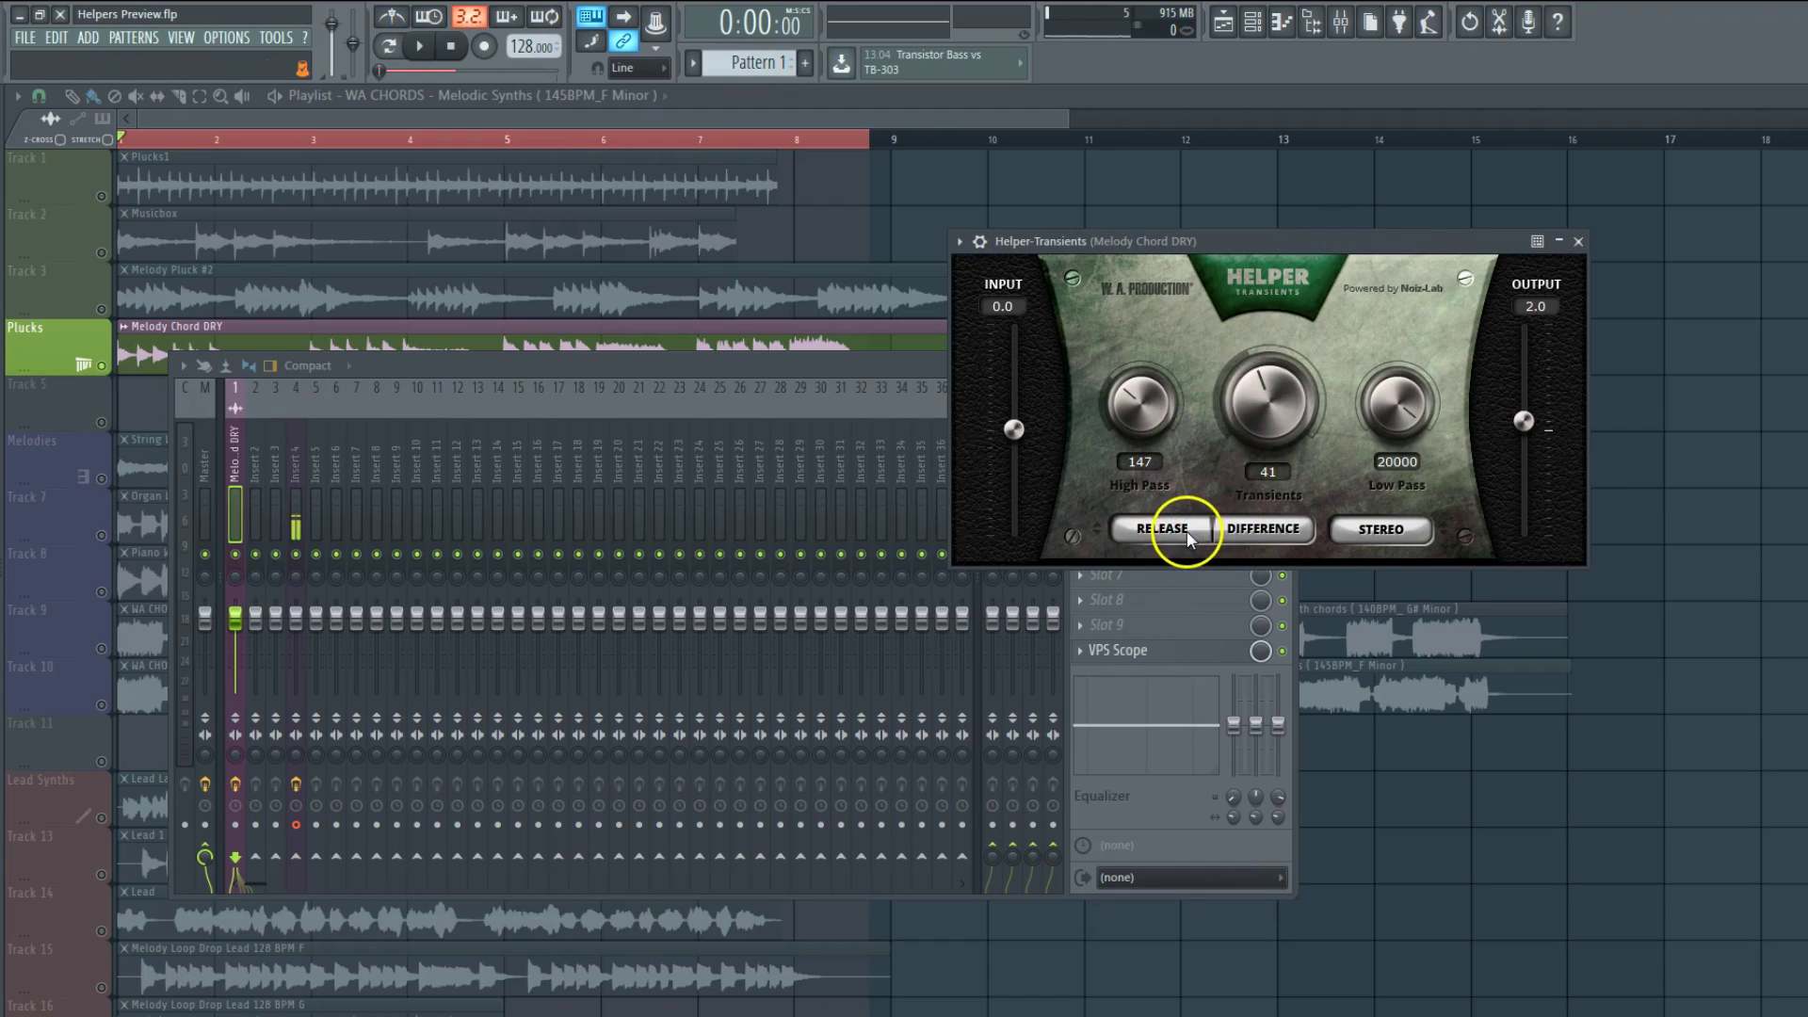
click(1578, 242)
Step: Reopen Helper-Saturator to look over its controls, and close it
click(1172, 473)
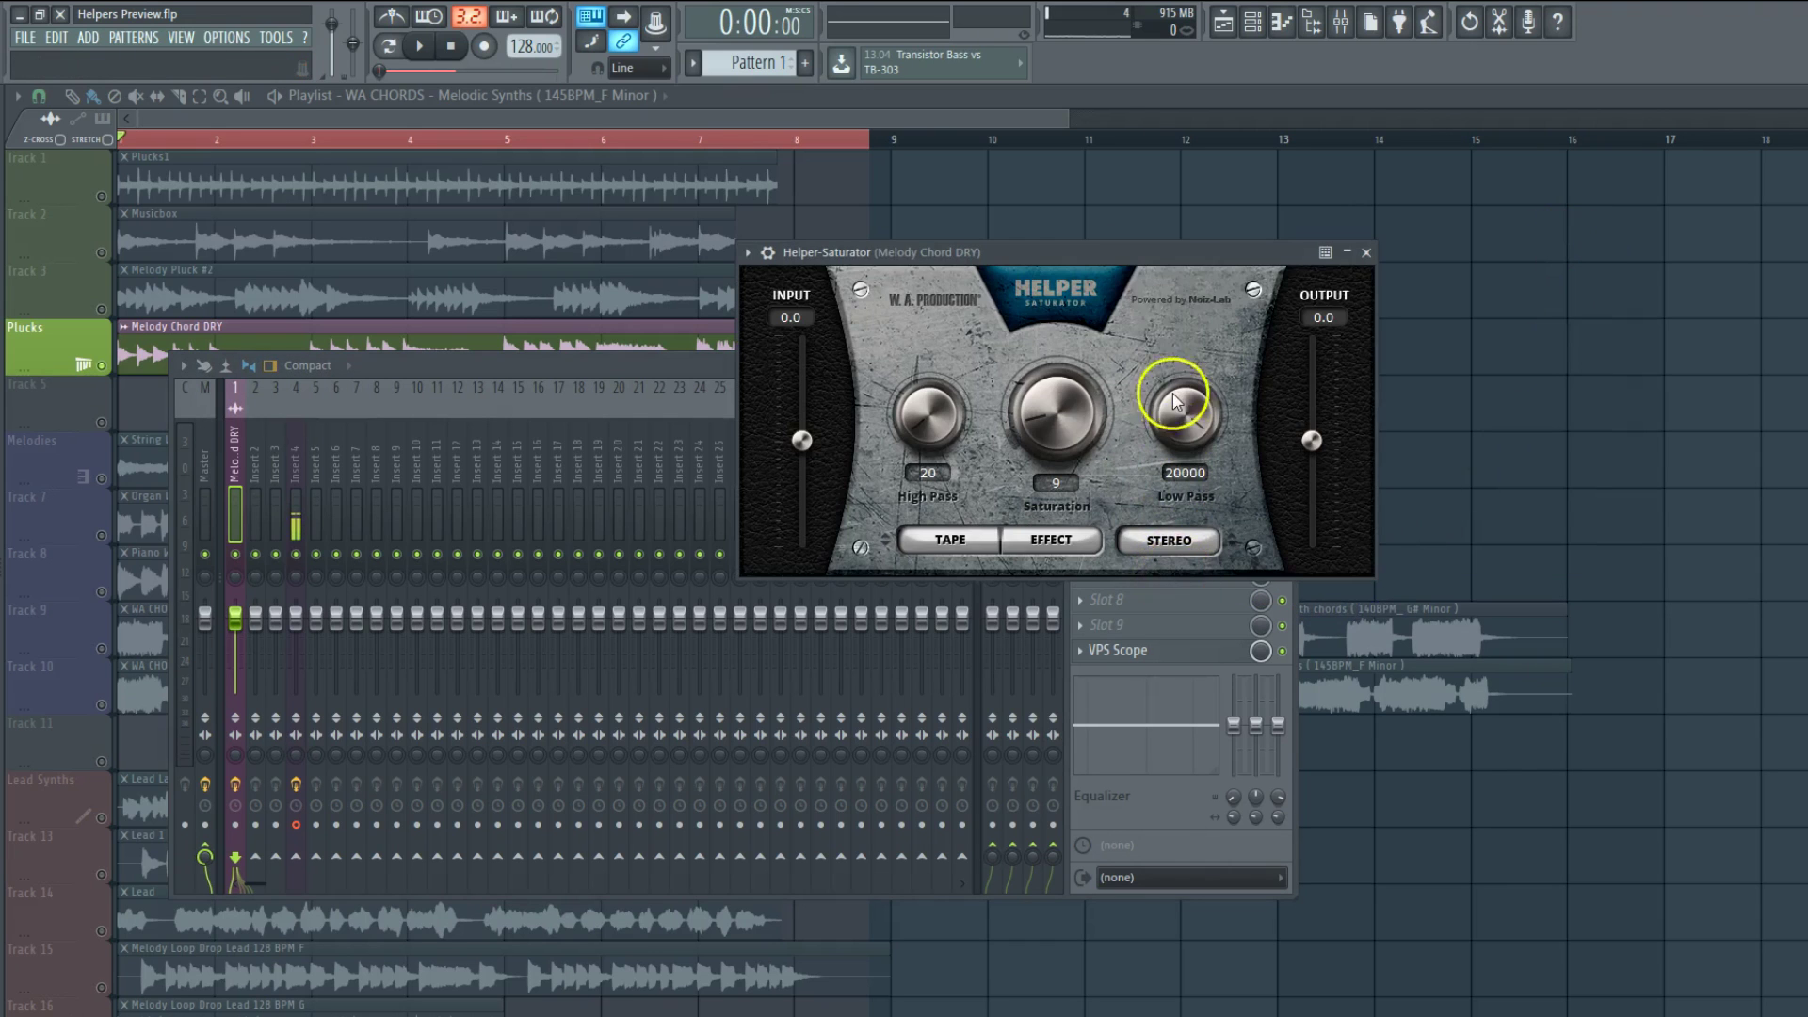
drag(1190, 253, 1224, 326)
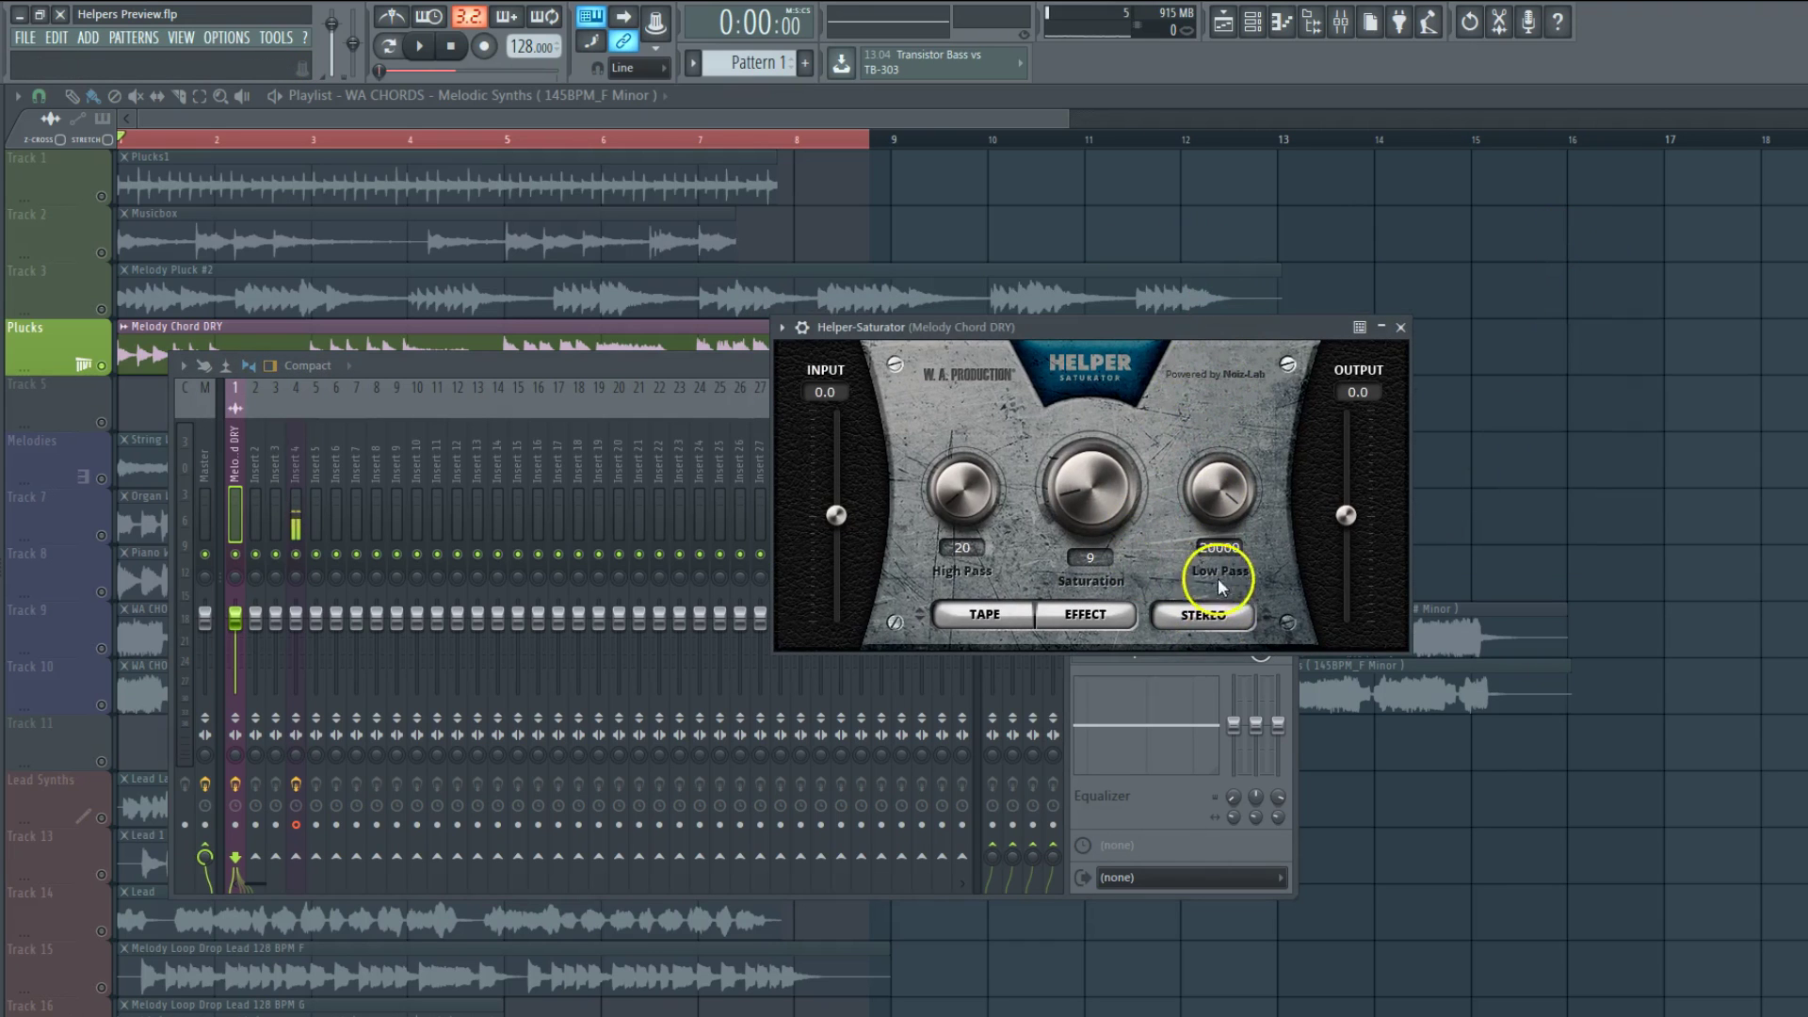
click(1400, 327)
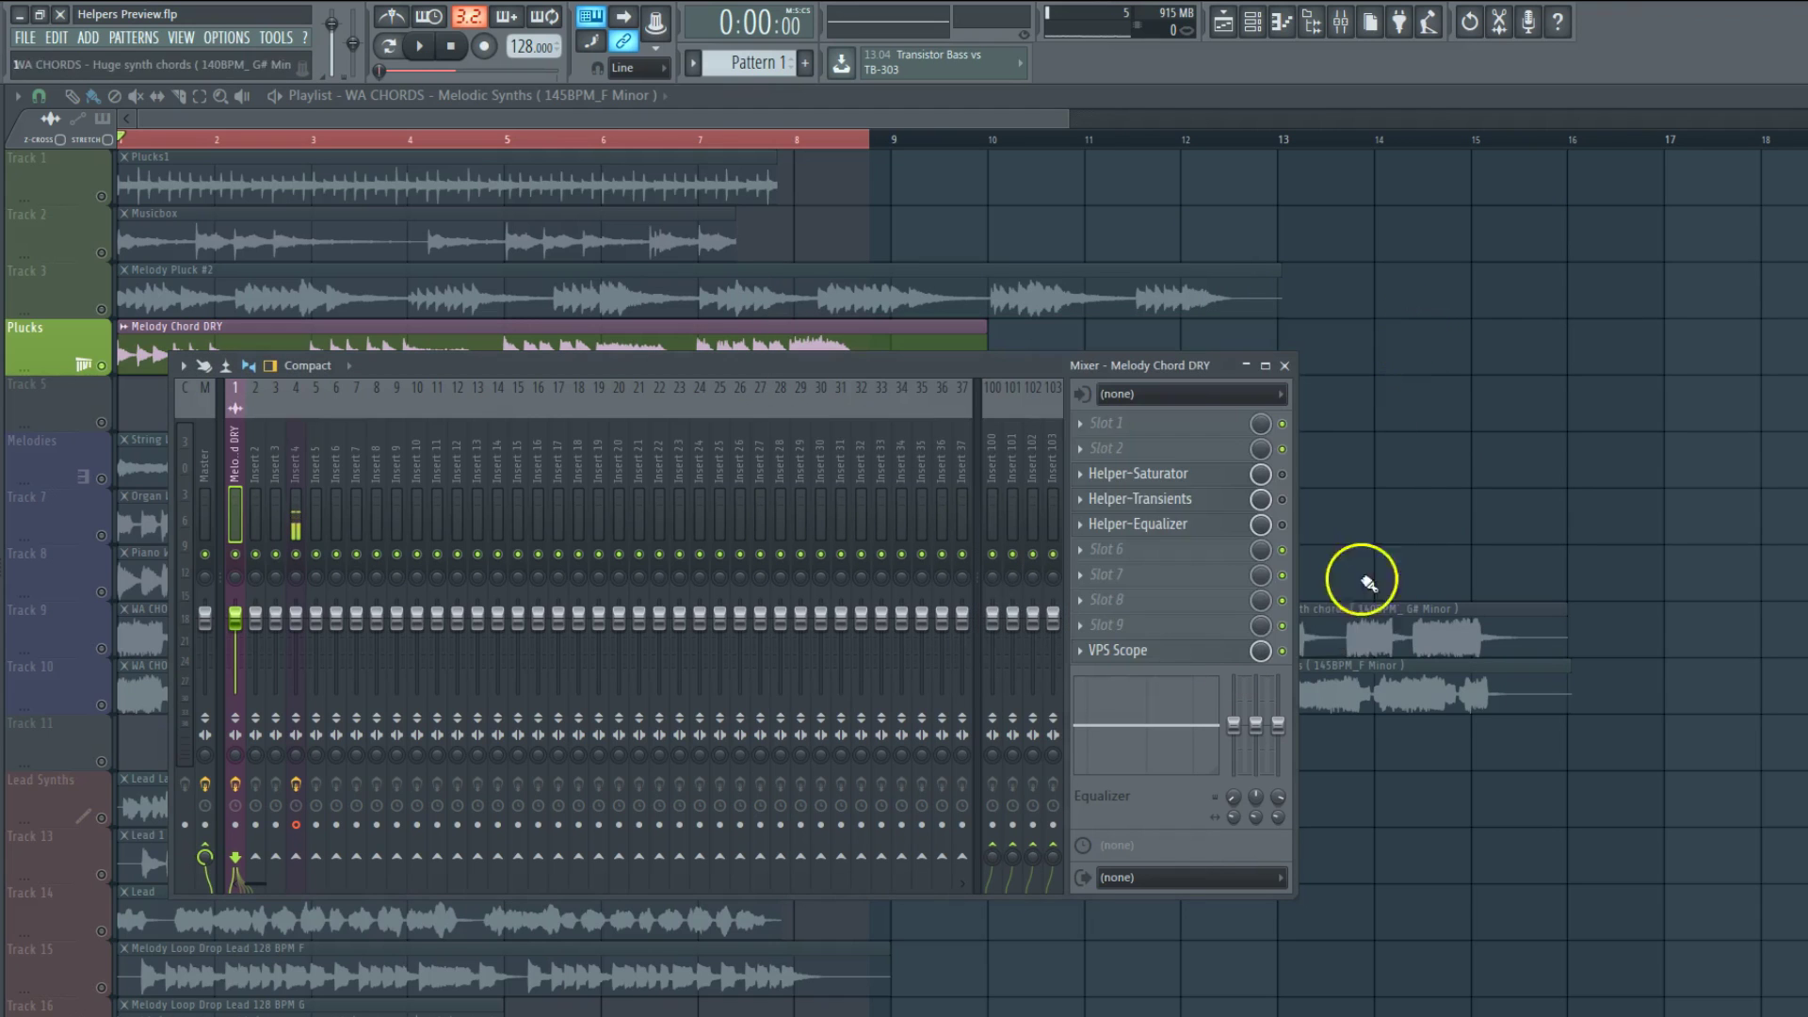
Step: Move the Plucks track holding the Melody Chord DRY clip up to the first playlist track
click(458, 91)
scroll(462, 407, down, 2)
scroll(461, 411, down, 12)
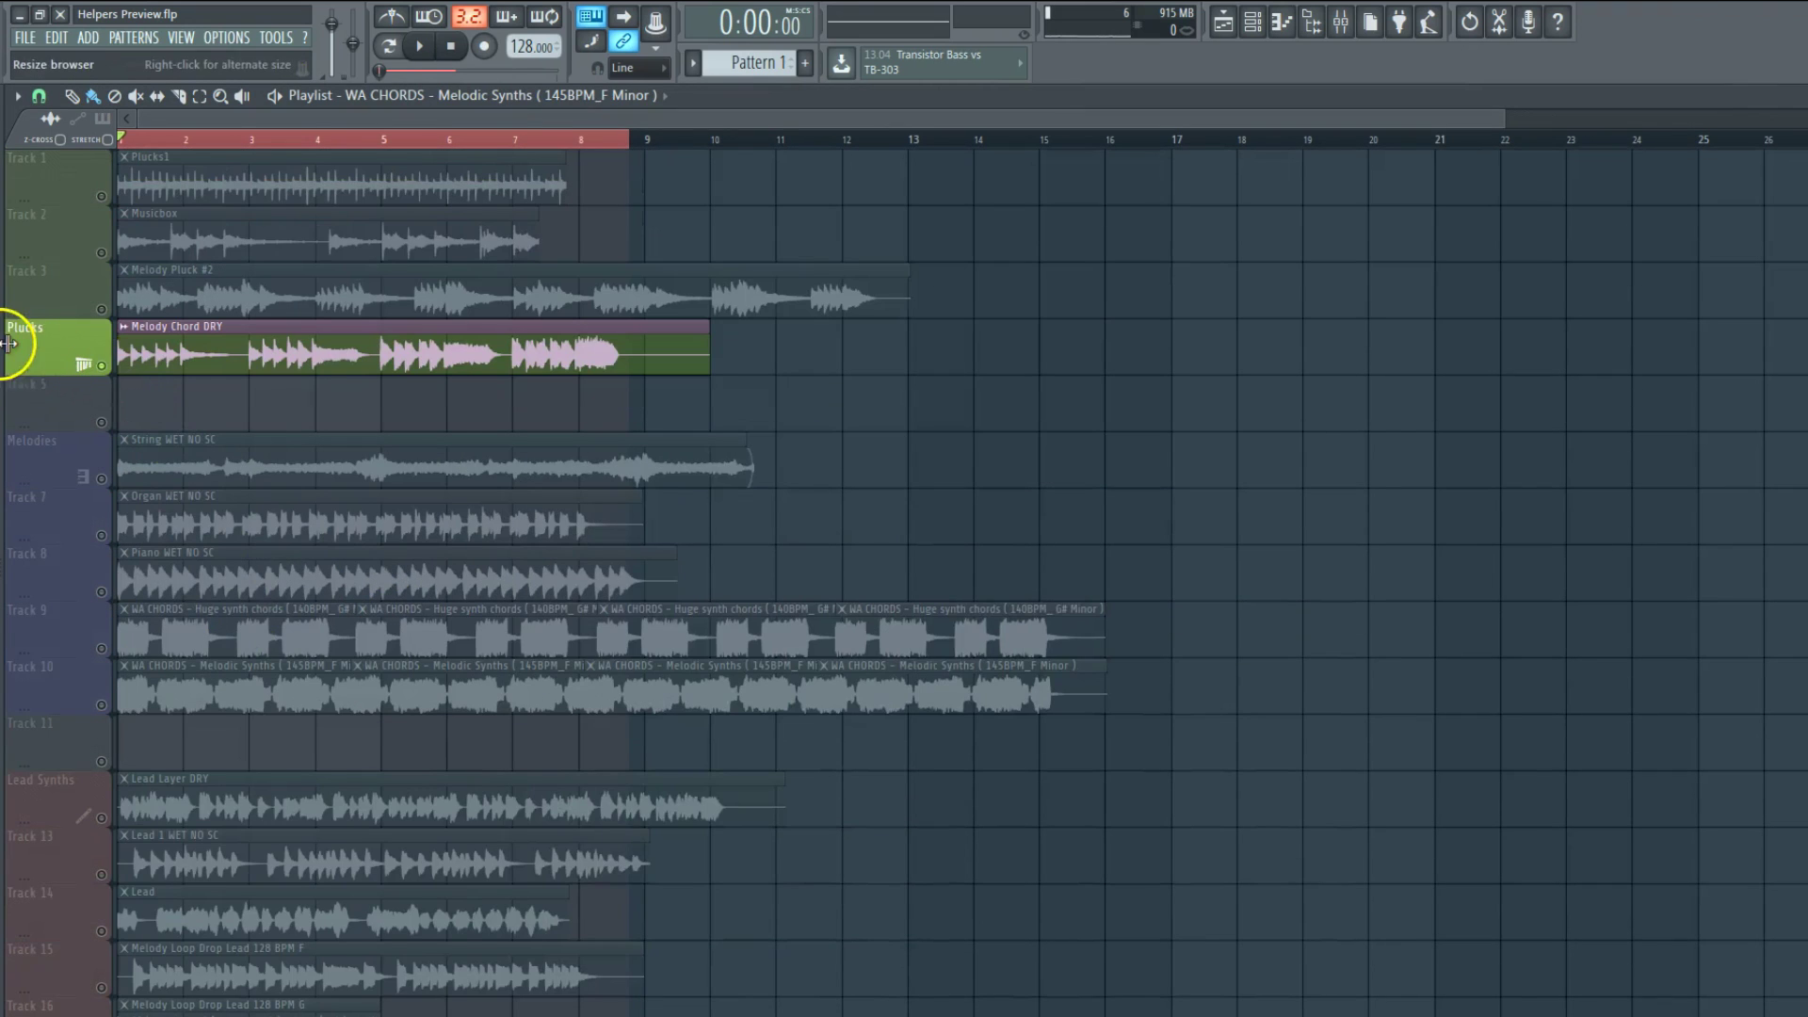
scroll(32, 376, up, 3)
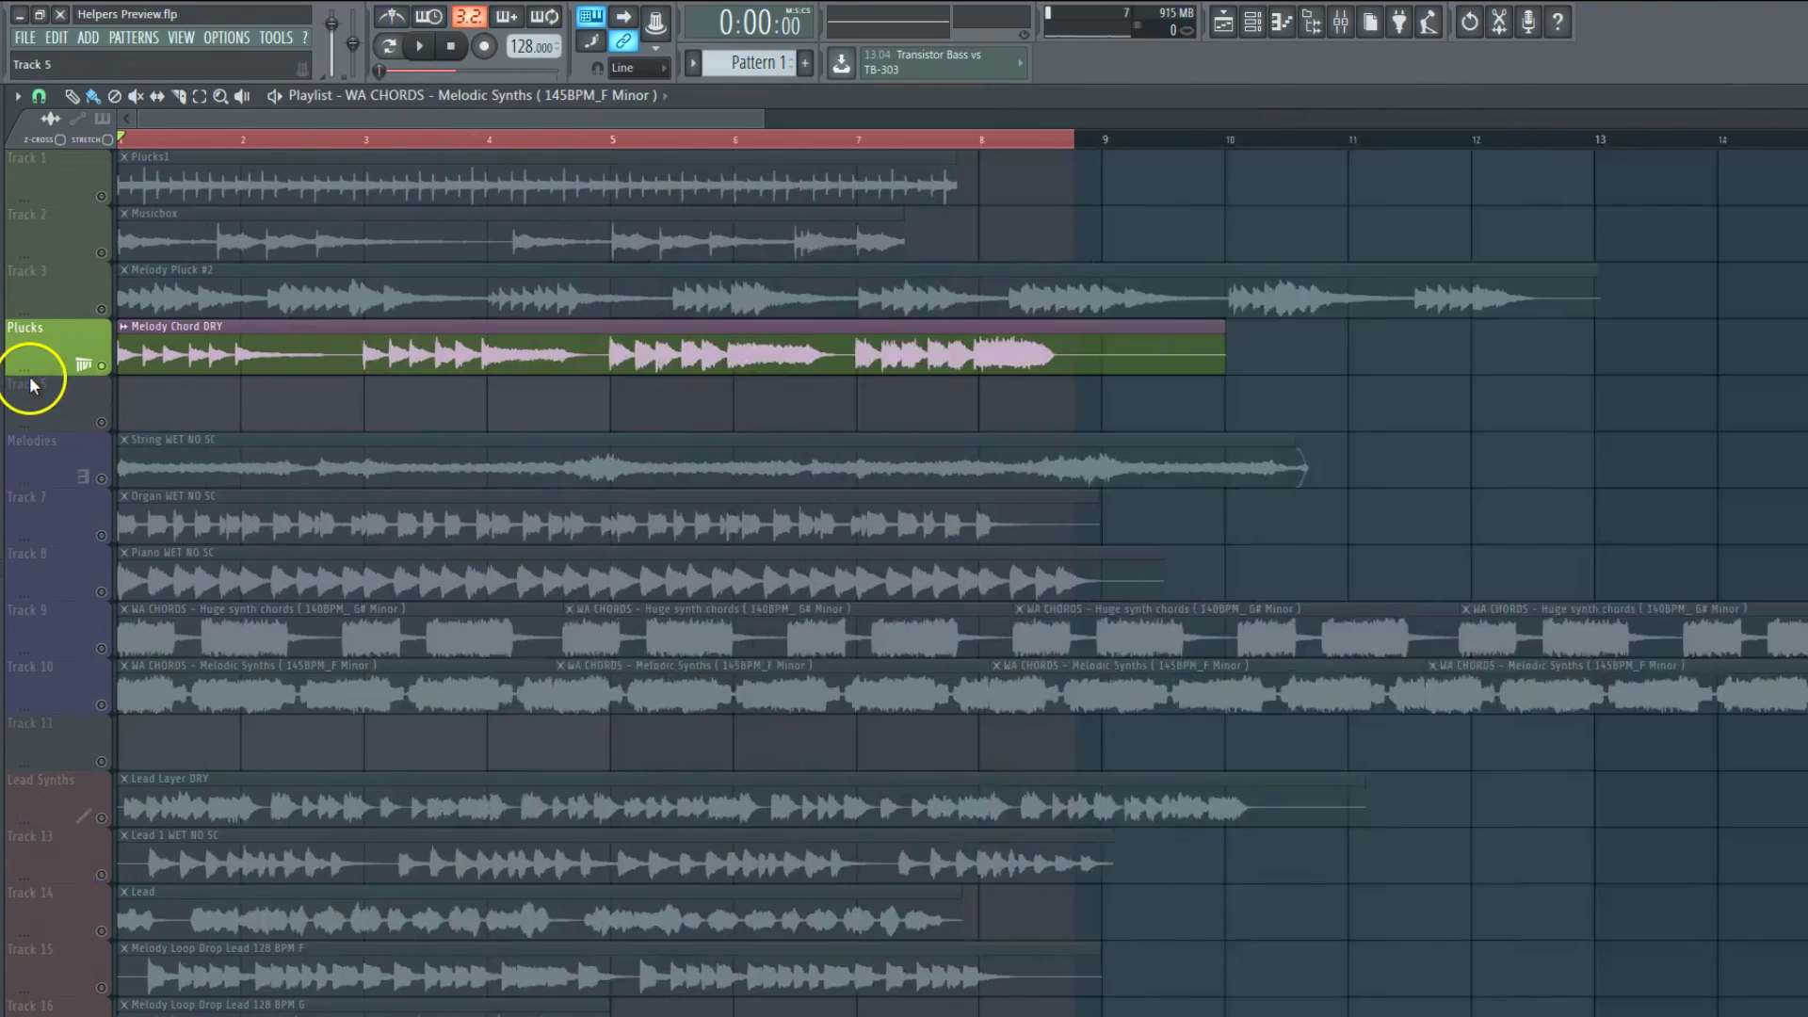
drag(50, 317, 45, 240)
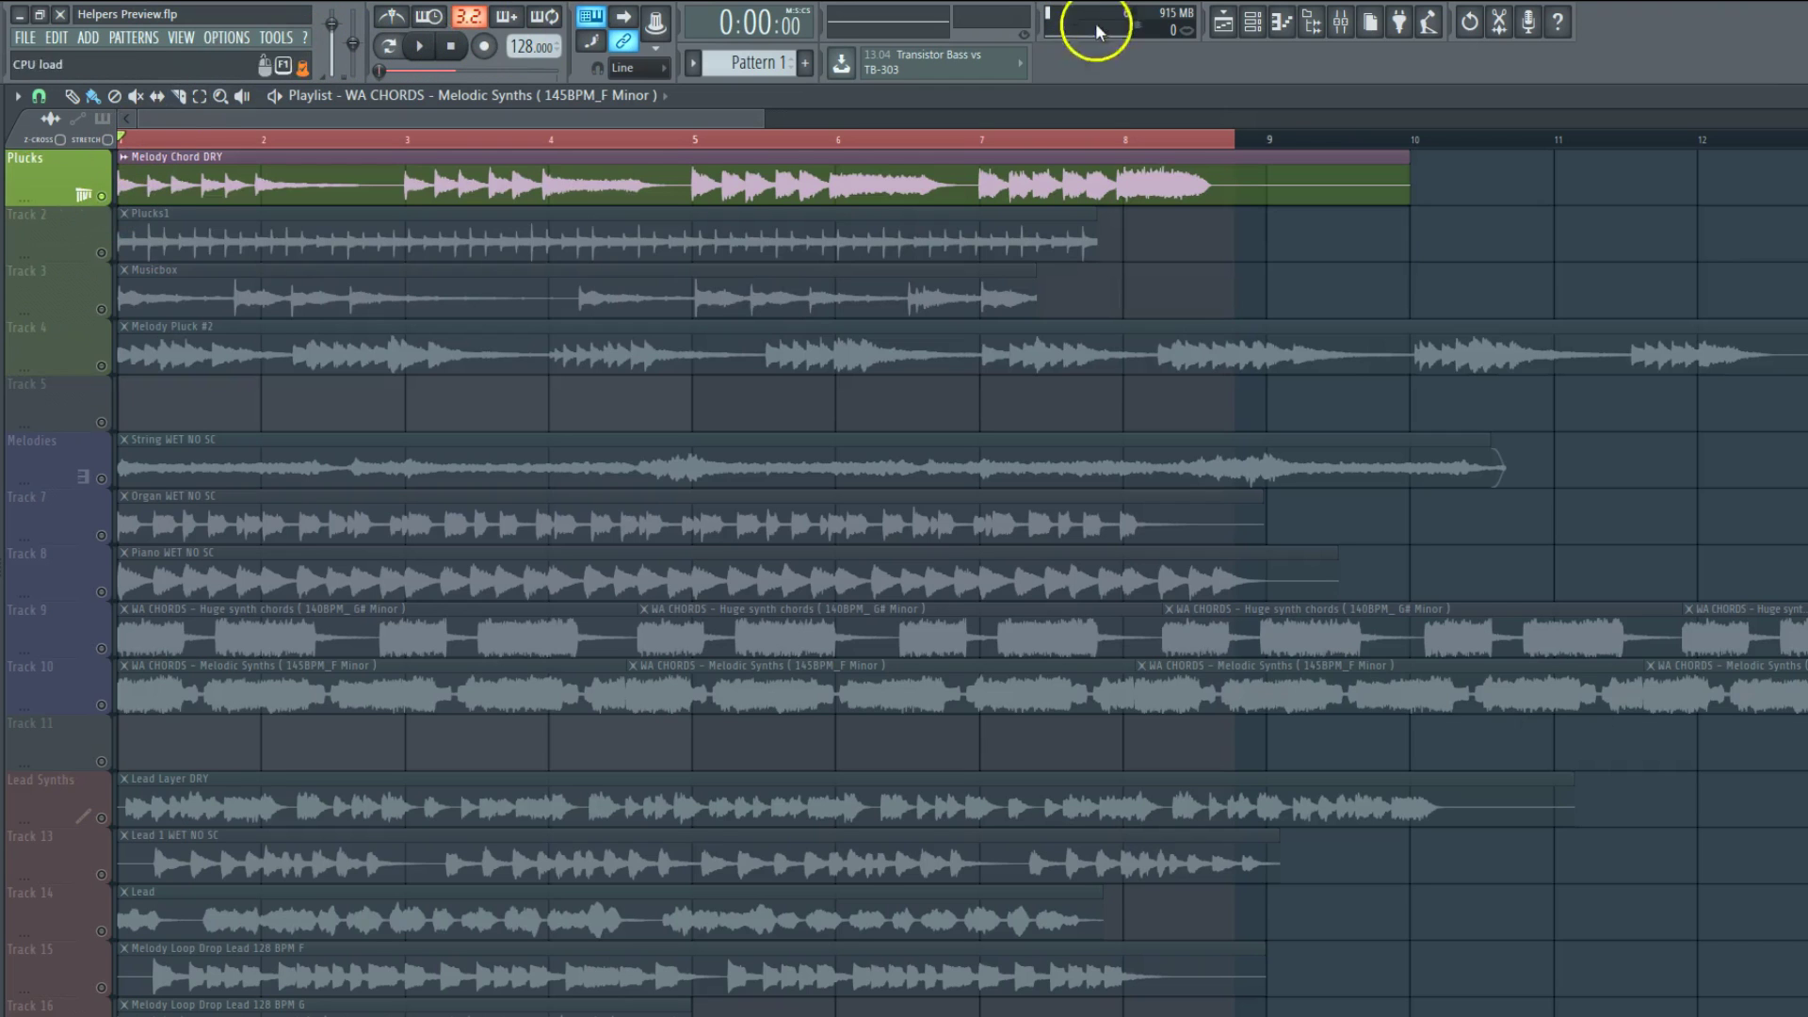
Step: Play the Melody Chord DRY clip to hear it with the Helper effects bypassed, and stop playback
click(1324, 13)
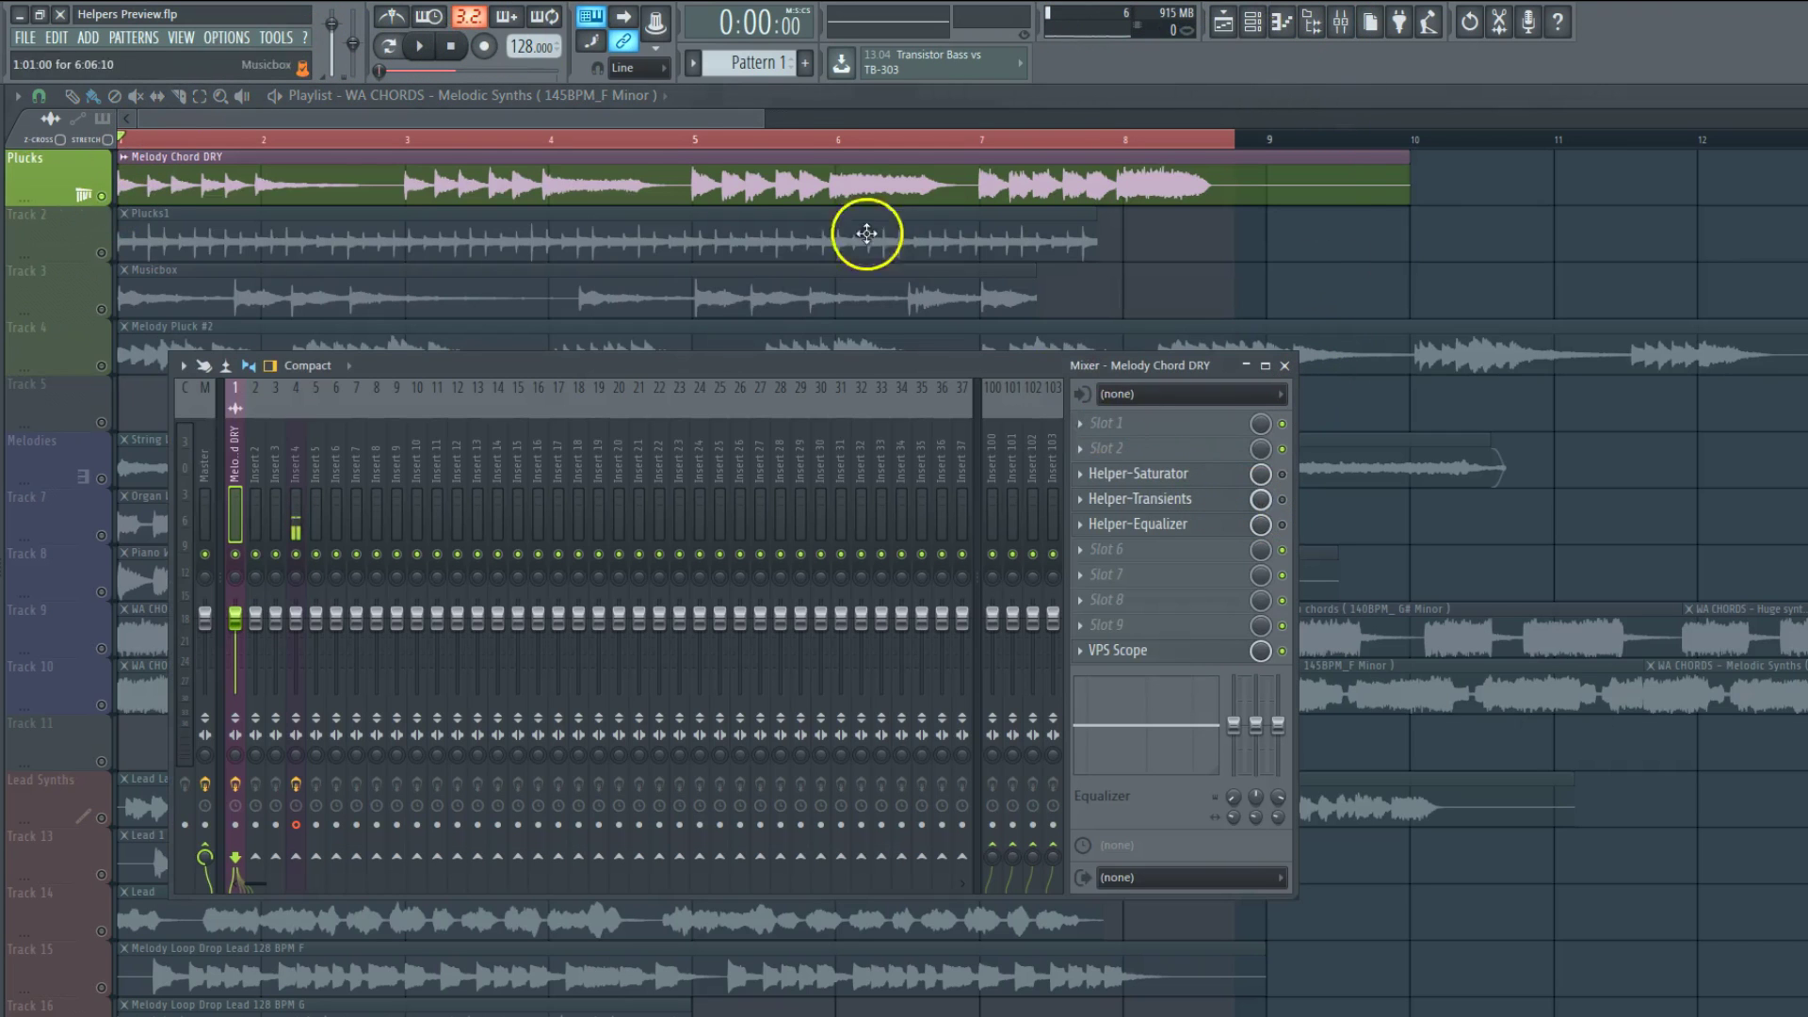
key(F9)
click(419, 46)
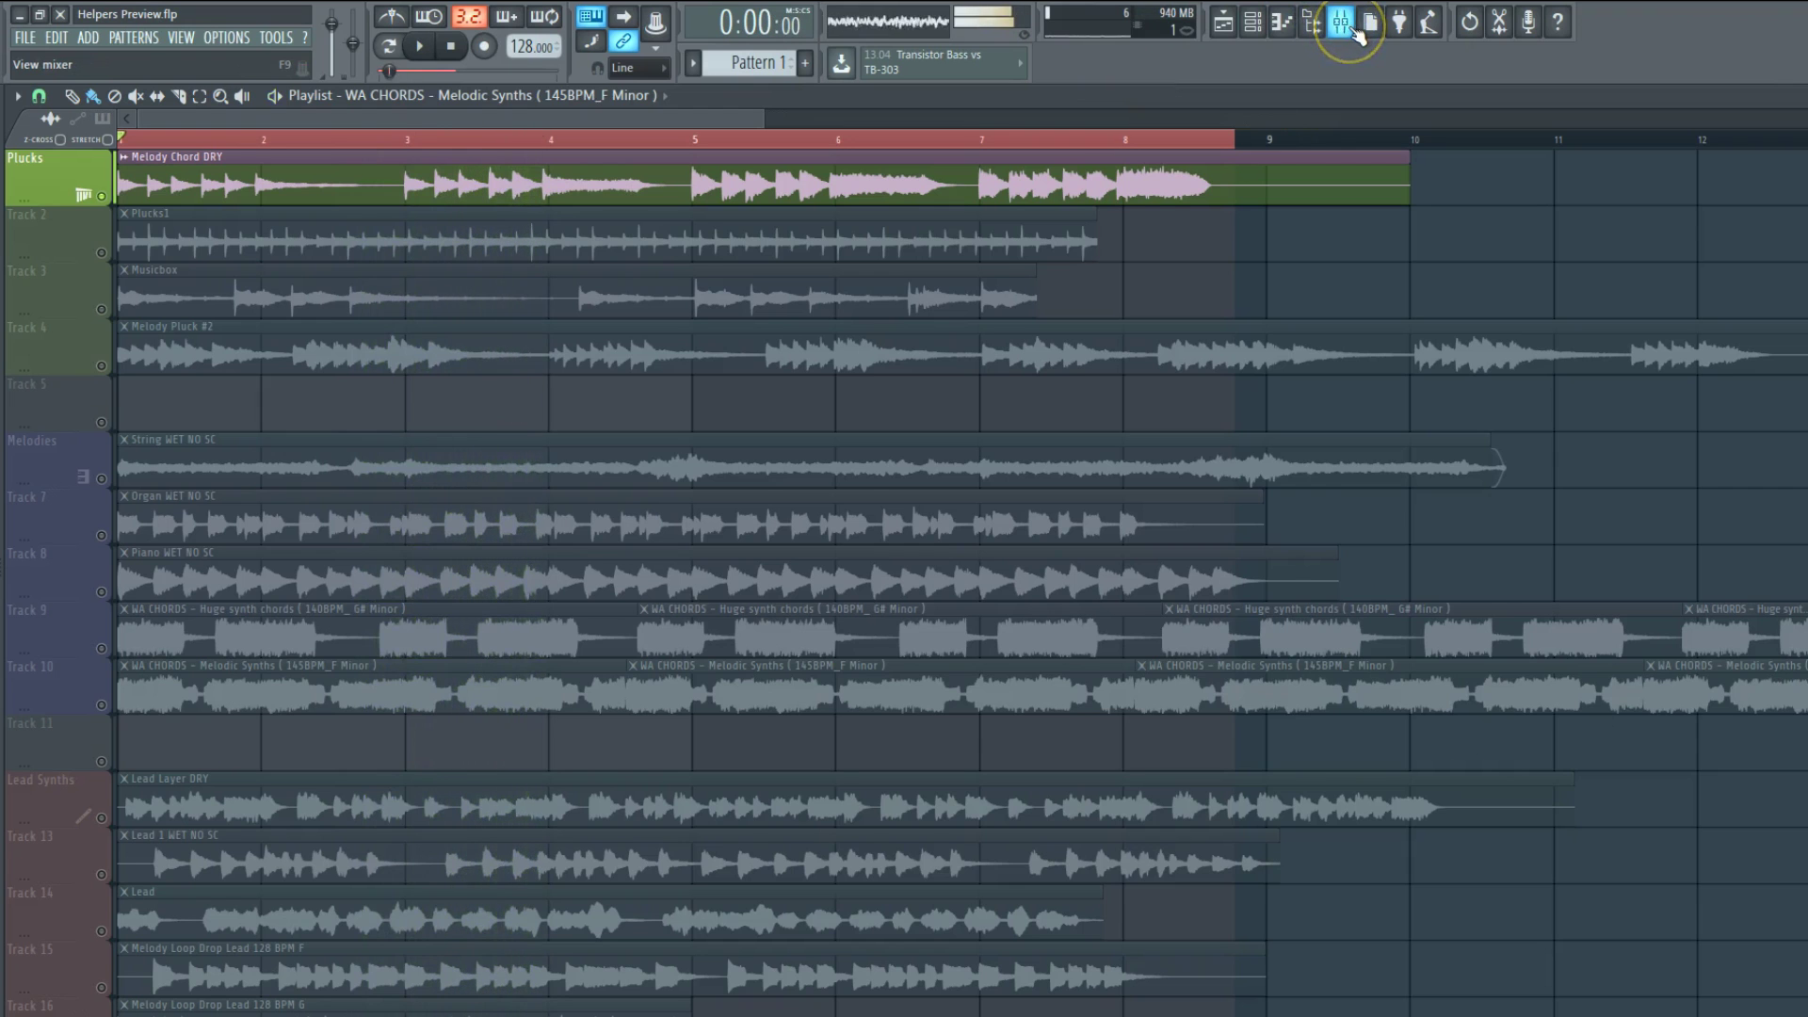
click(1338, 21)
key(space)
Step: Enable Helper-Saturator on the Melody Chord DRY track and set its saturation to 22
click(1200, 476)
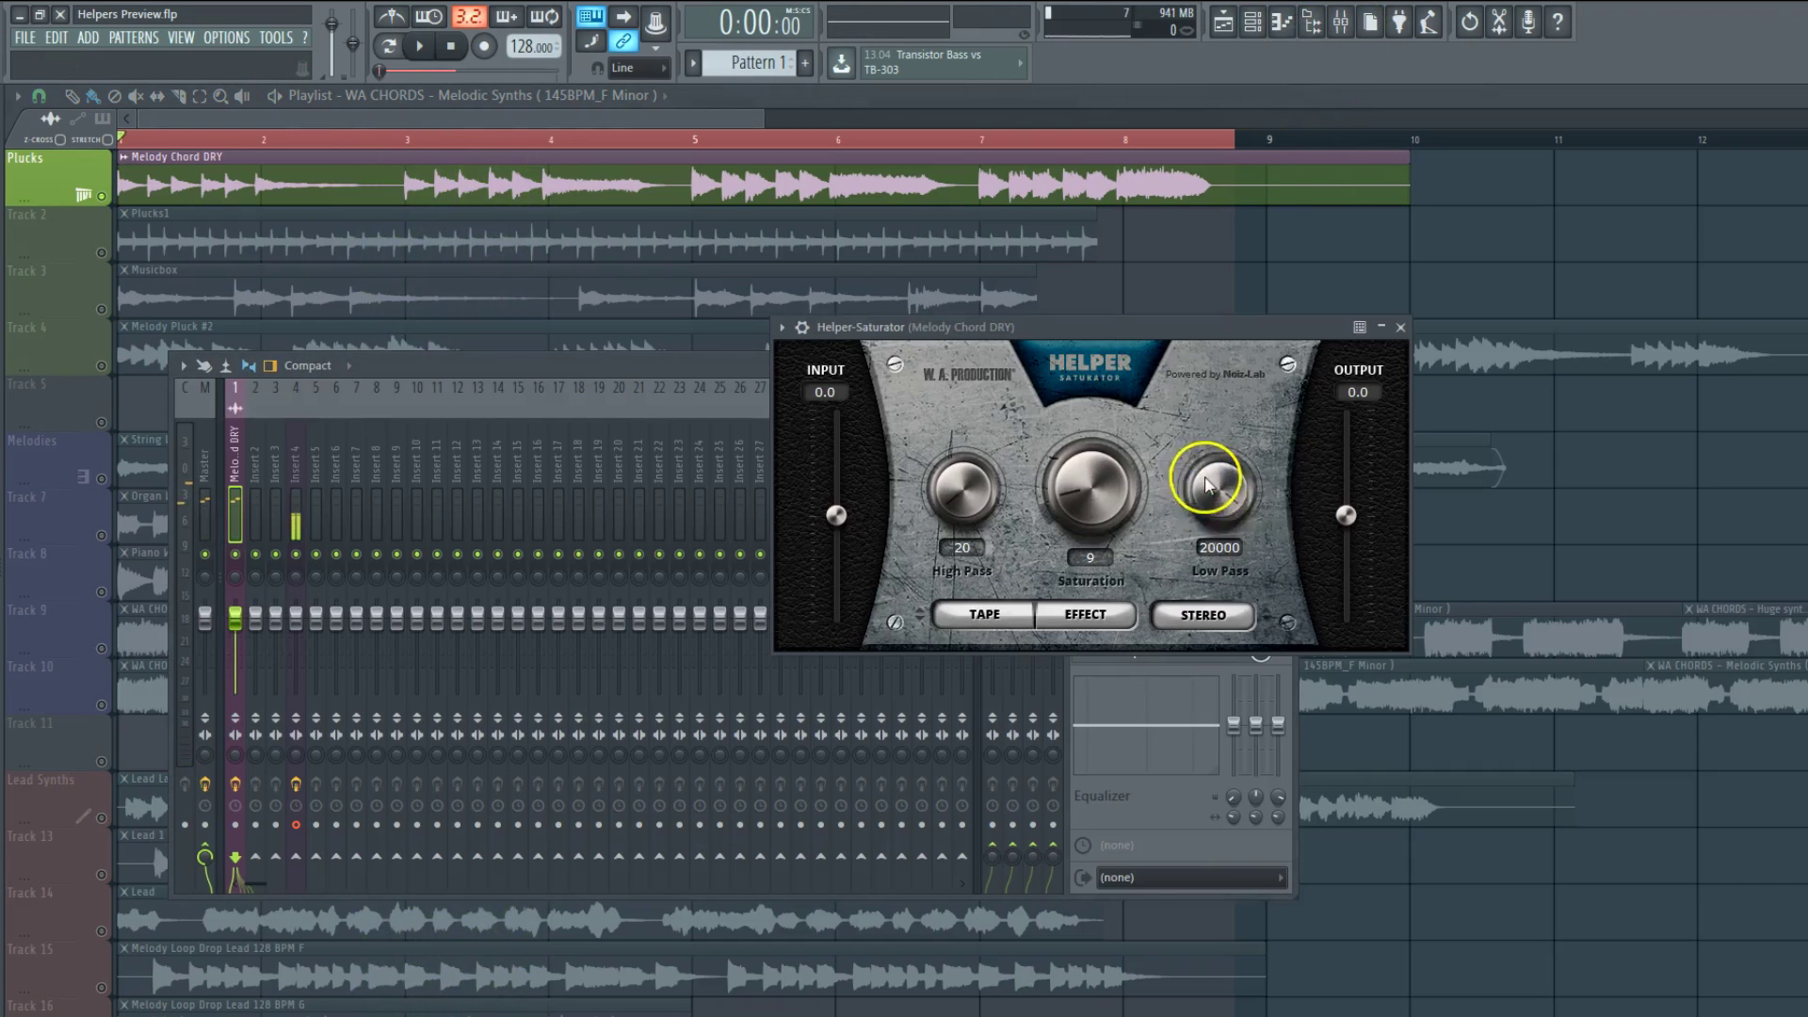
drag(1292, 334, 952, 331)
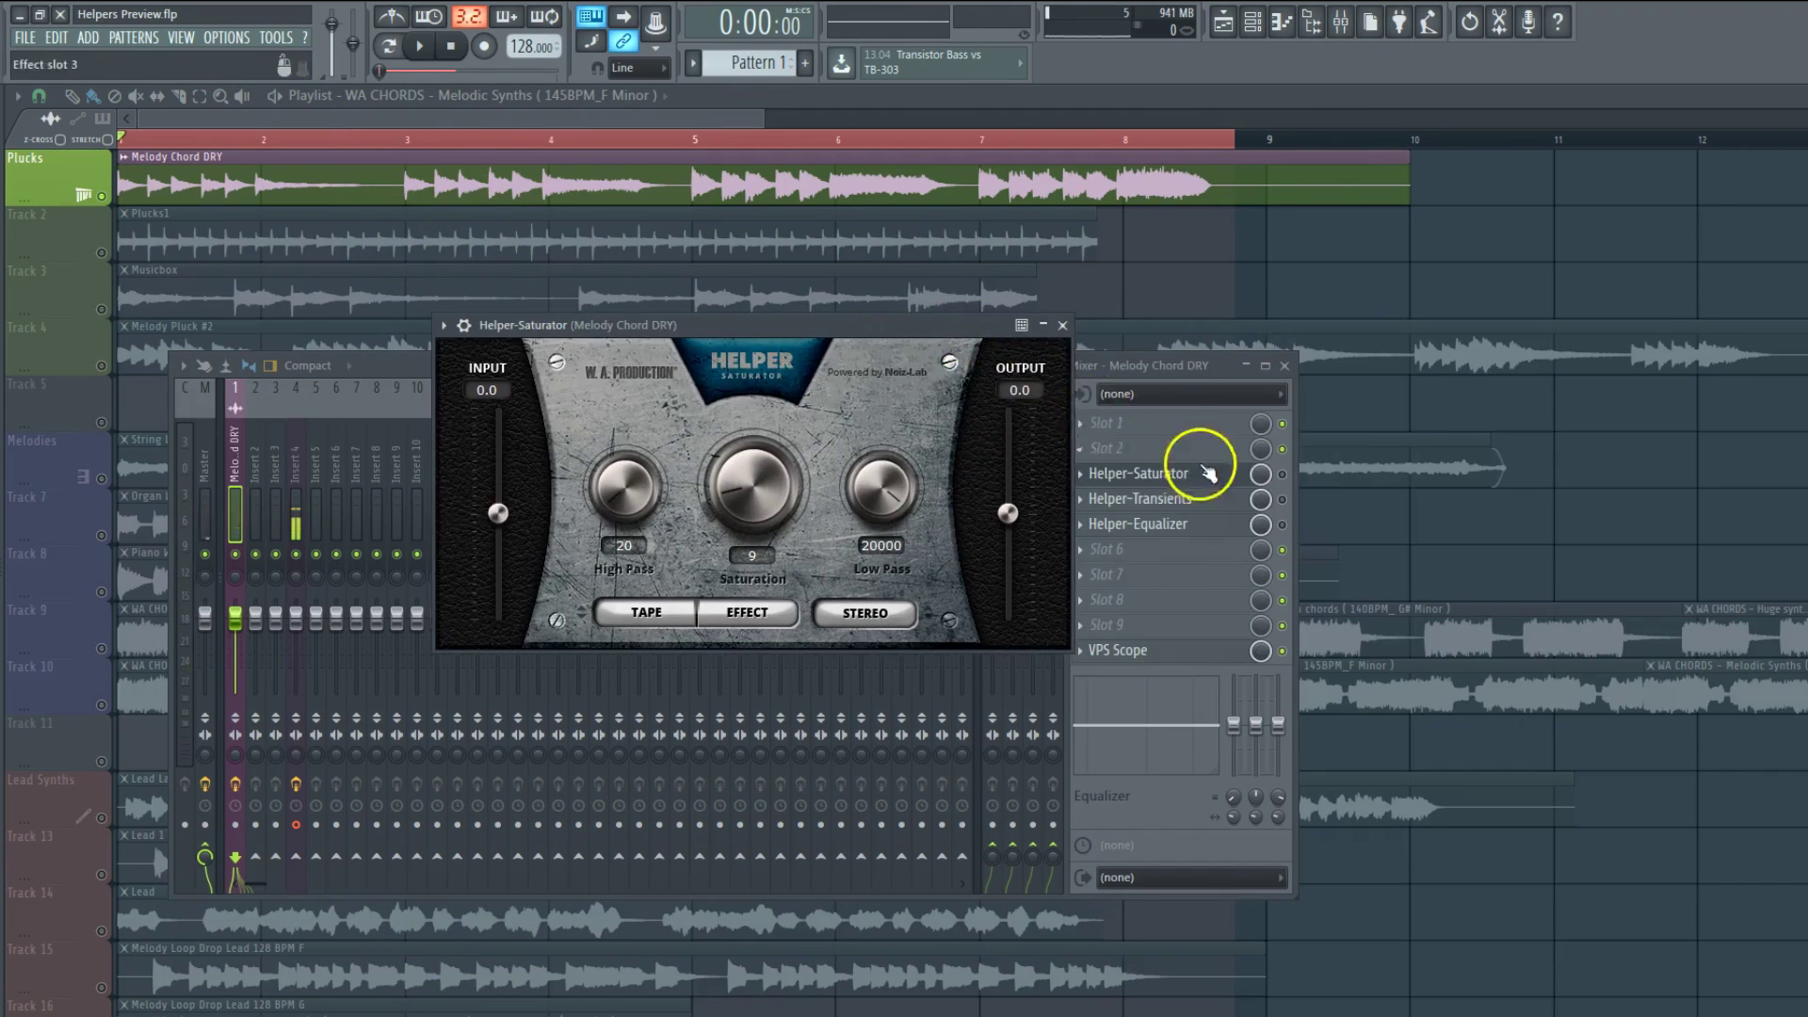
click(1283, 474)
click(1285, 365)
drag(675, 326, 1000, 375)
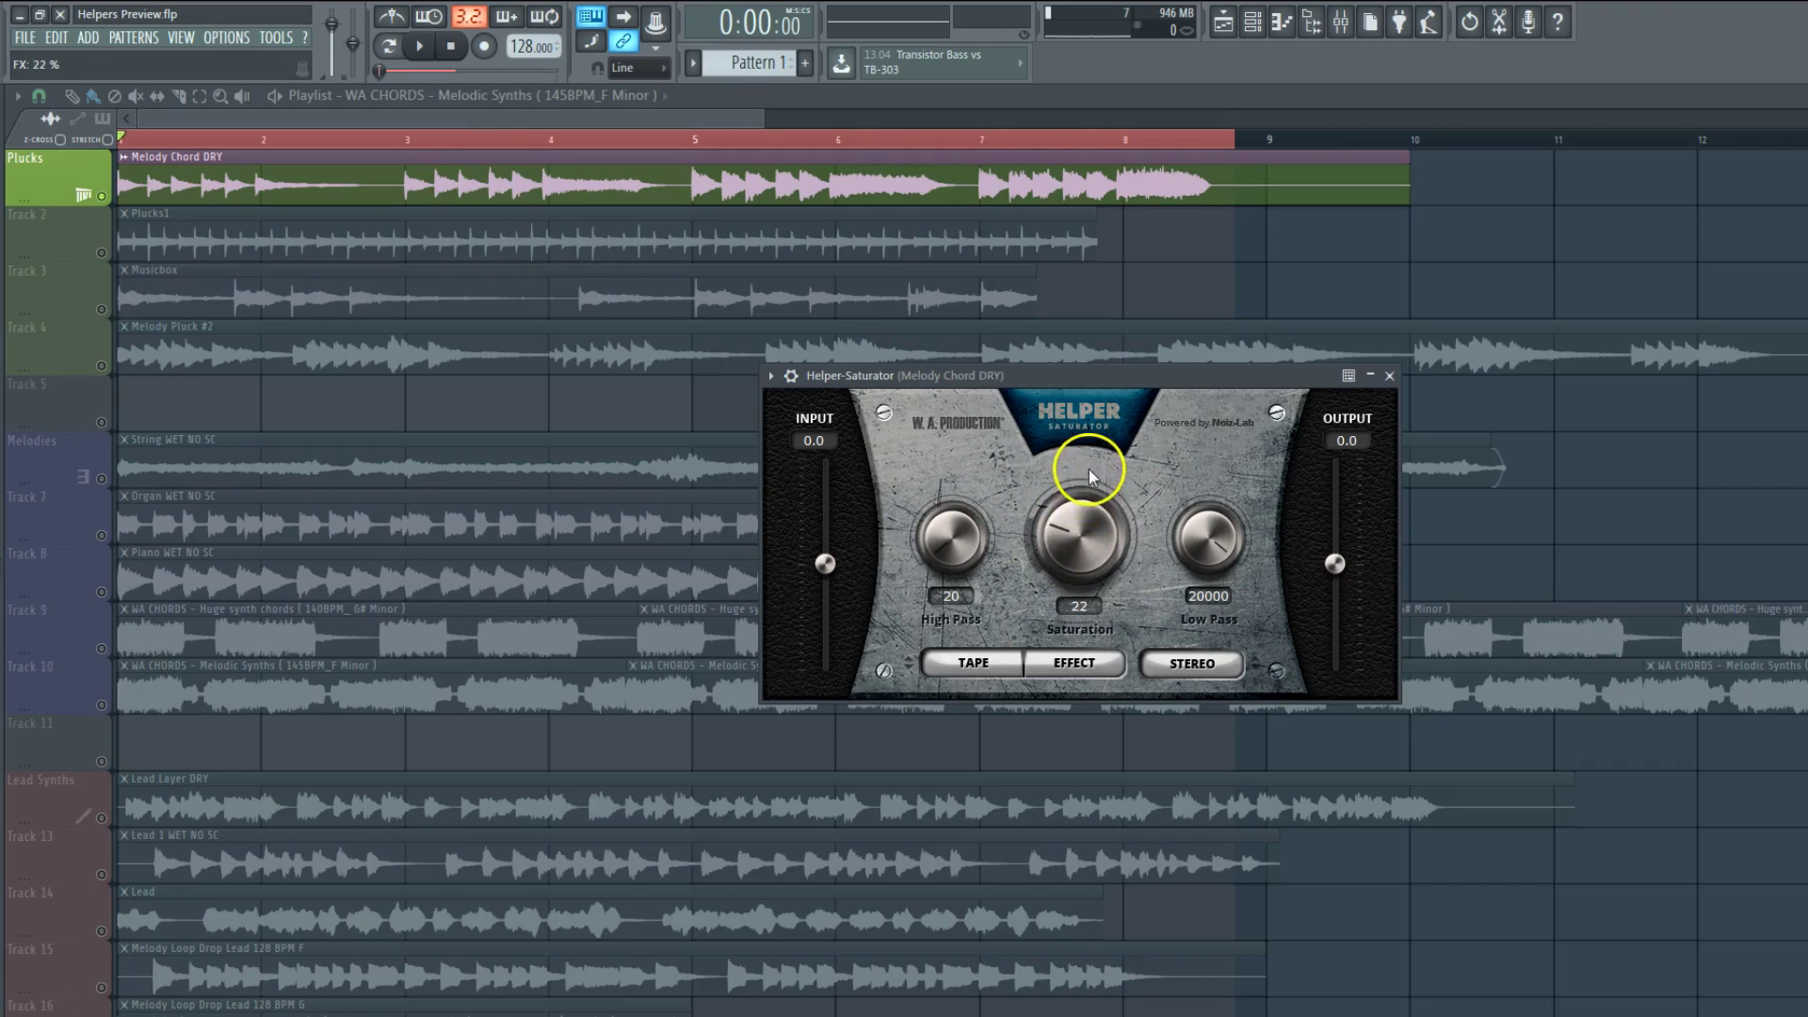
Step: Set Helper-Saturator's saturation to 21 and its channel mode to Side
click(1183, 666)
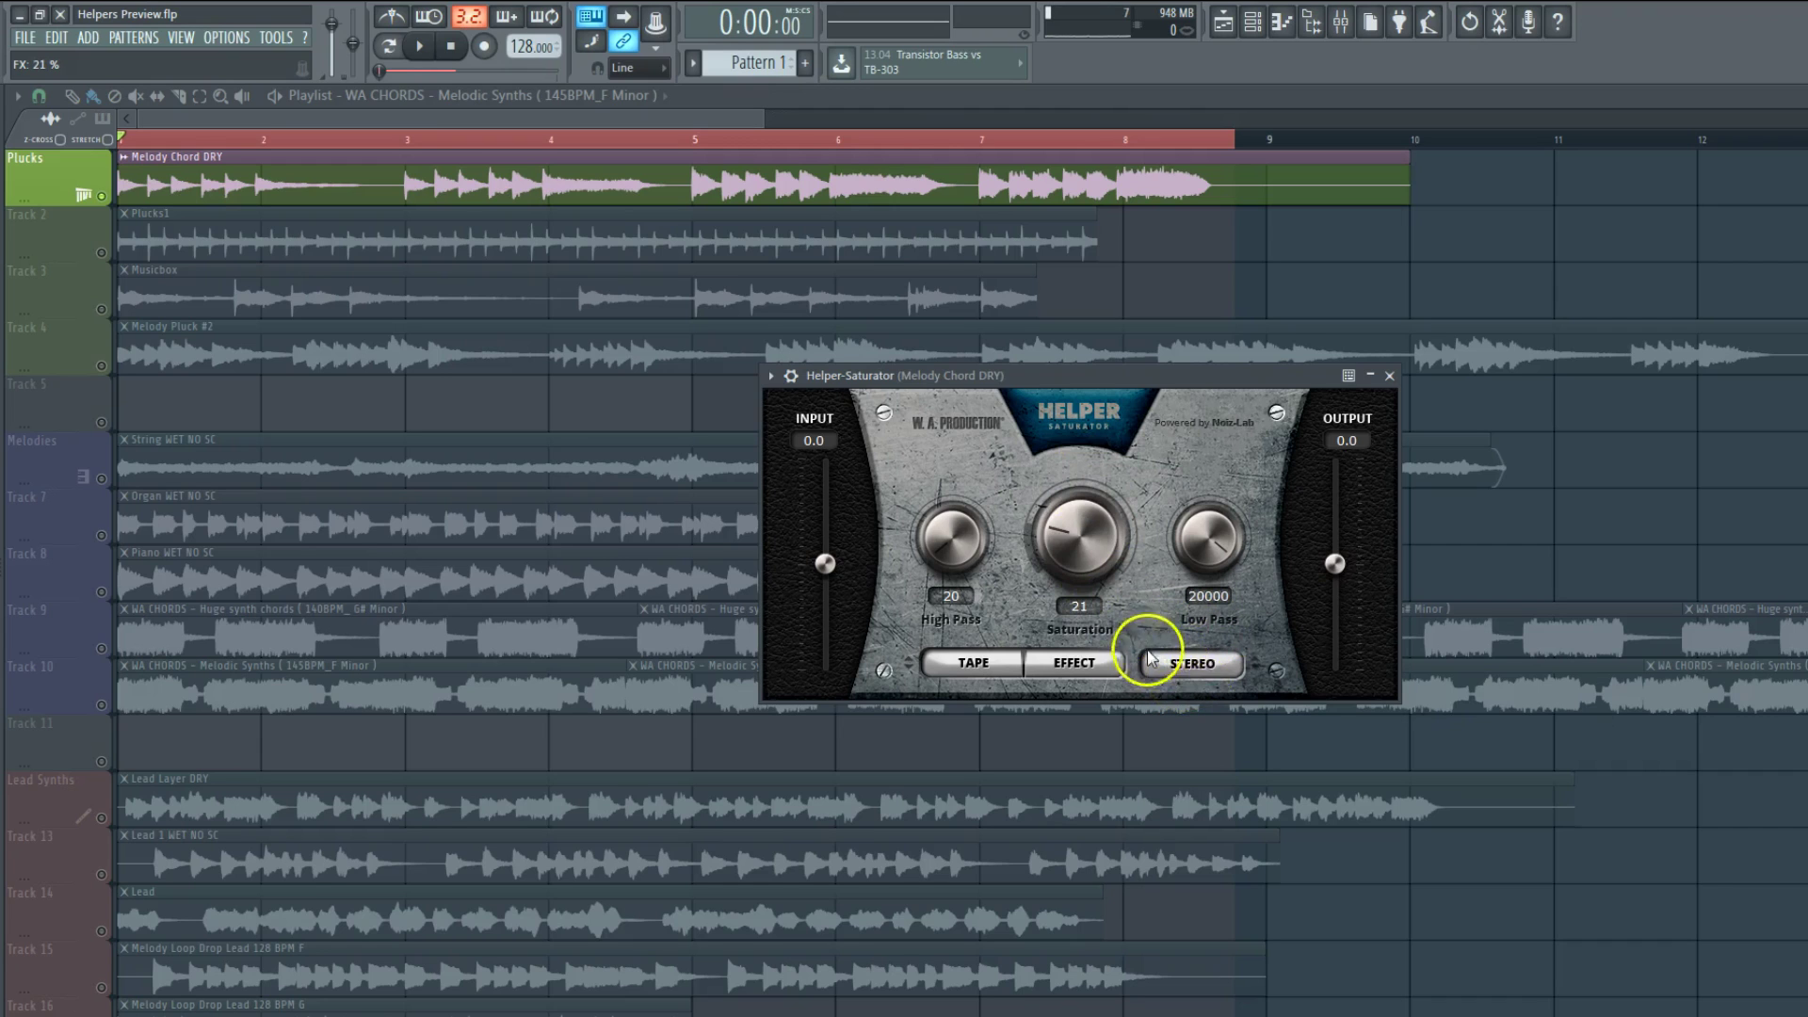
click(1194, 665)
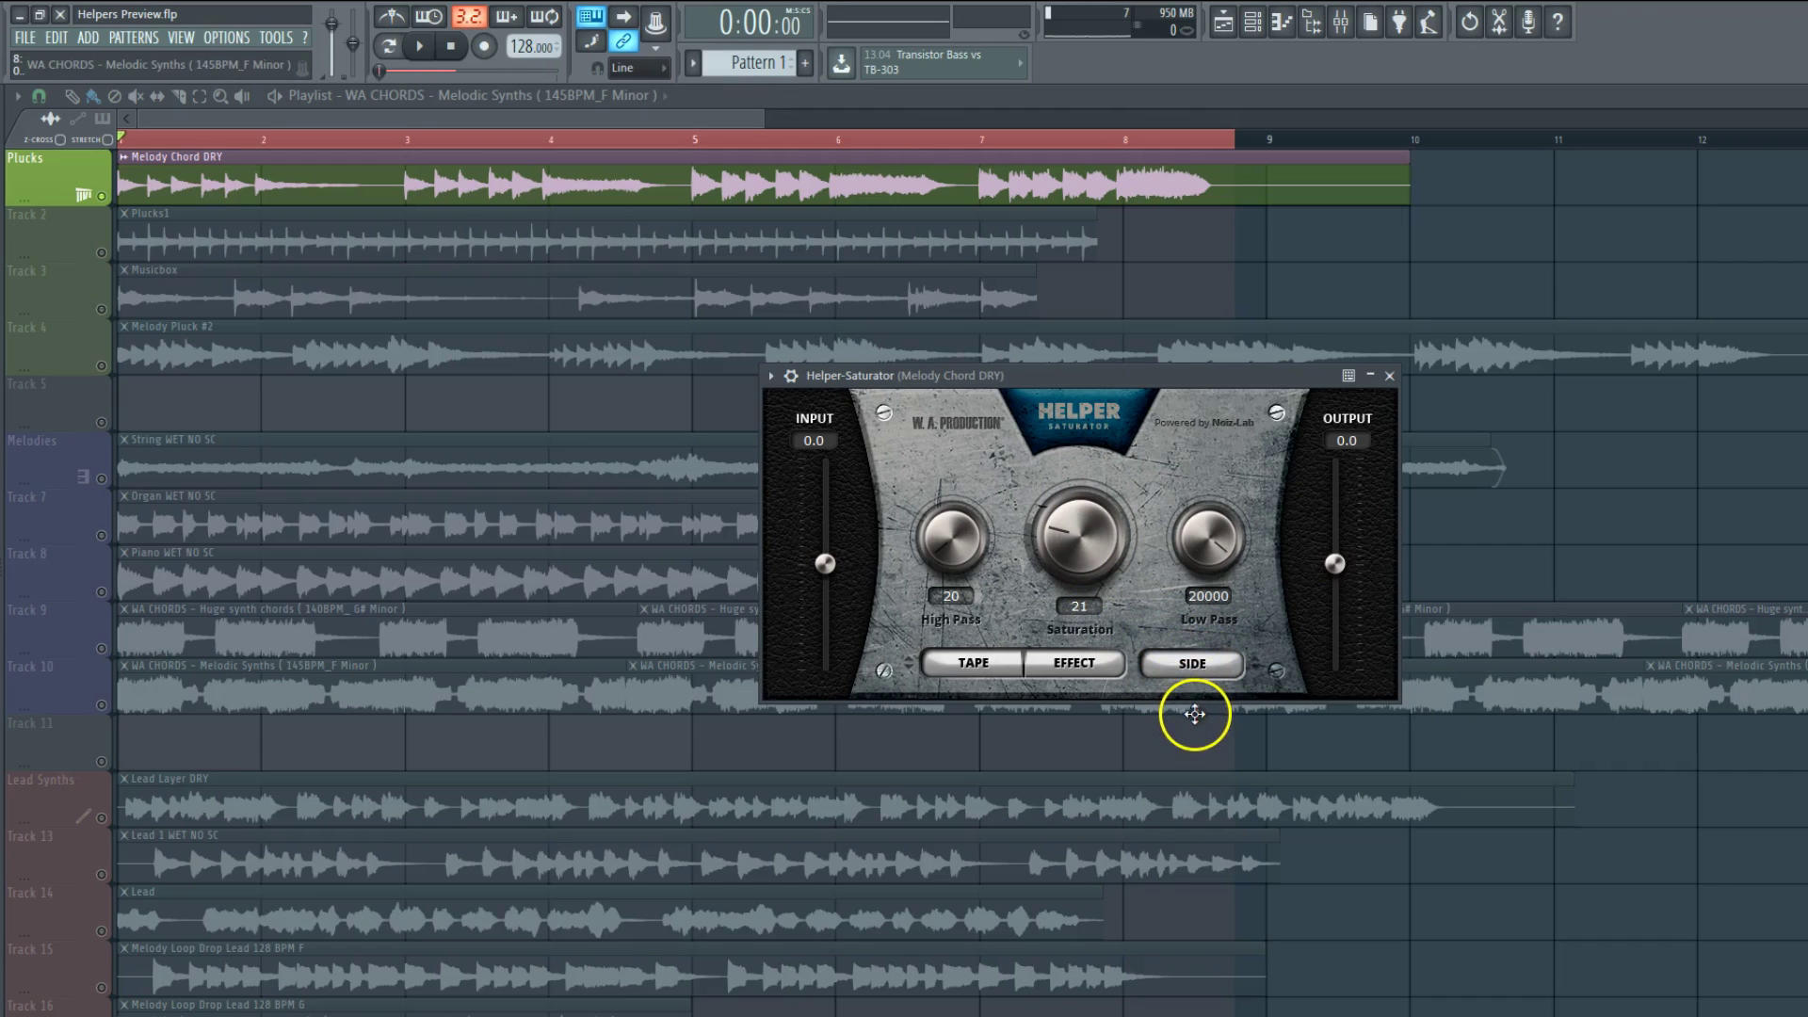
click(1192, 664)
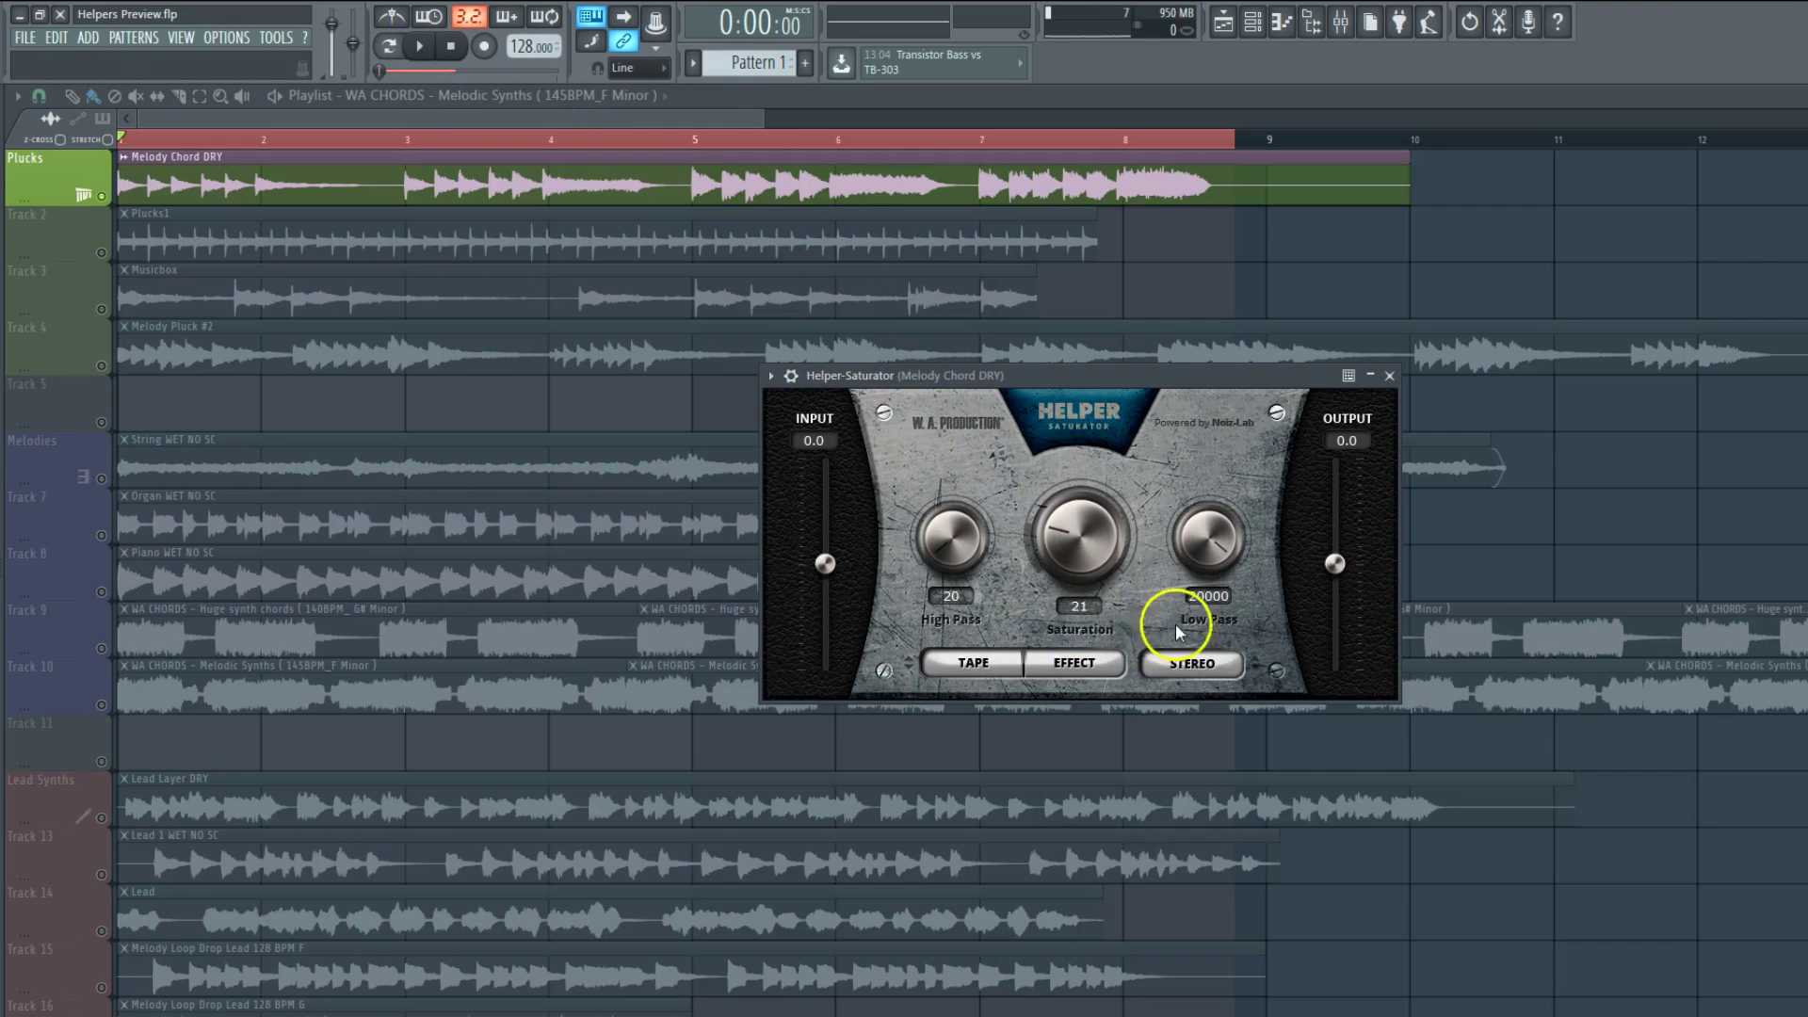
click(419, 46)
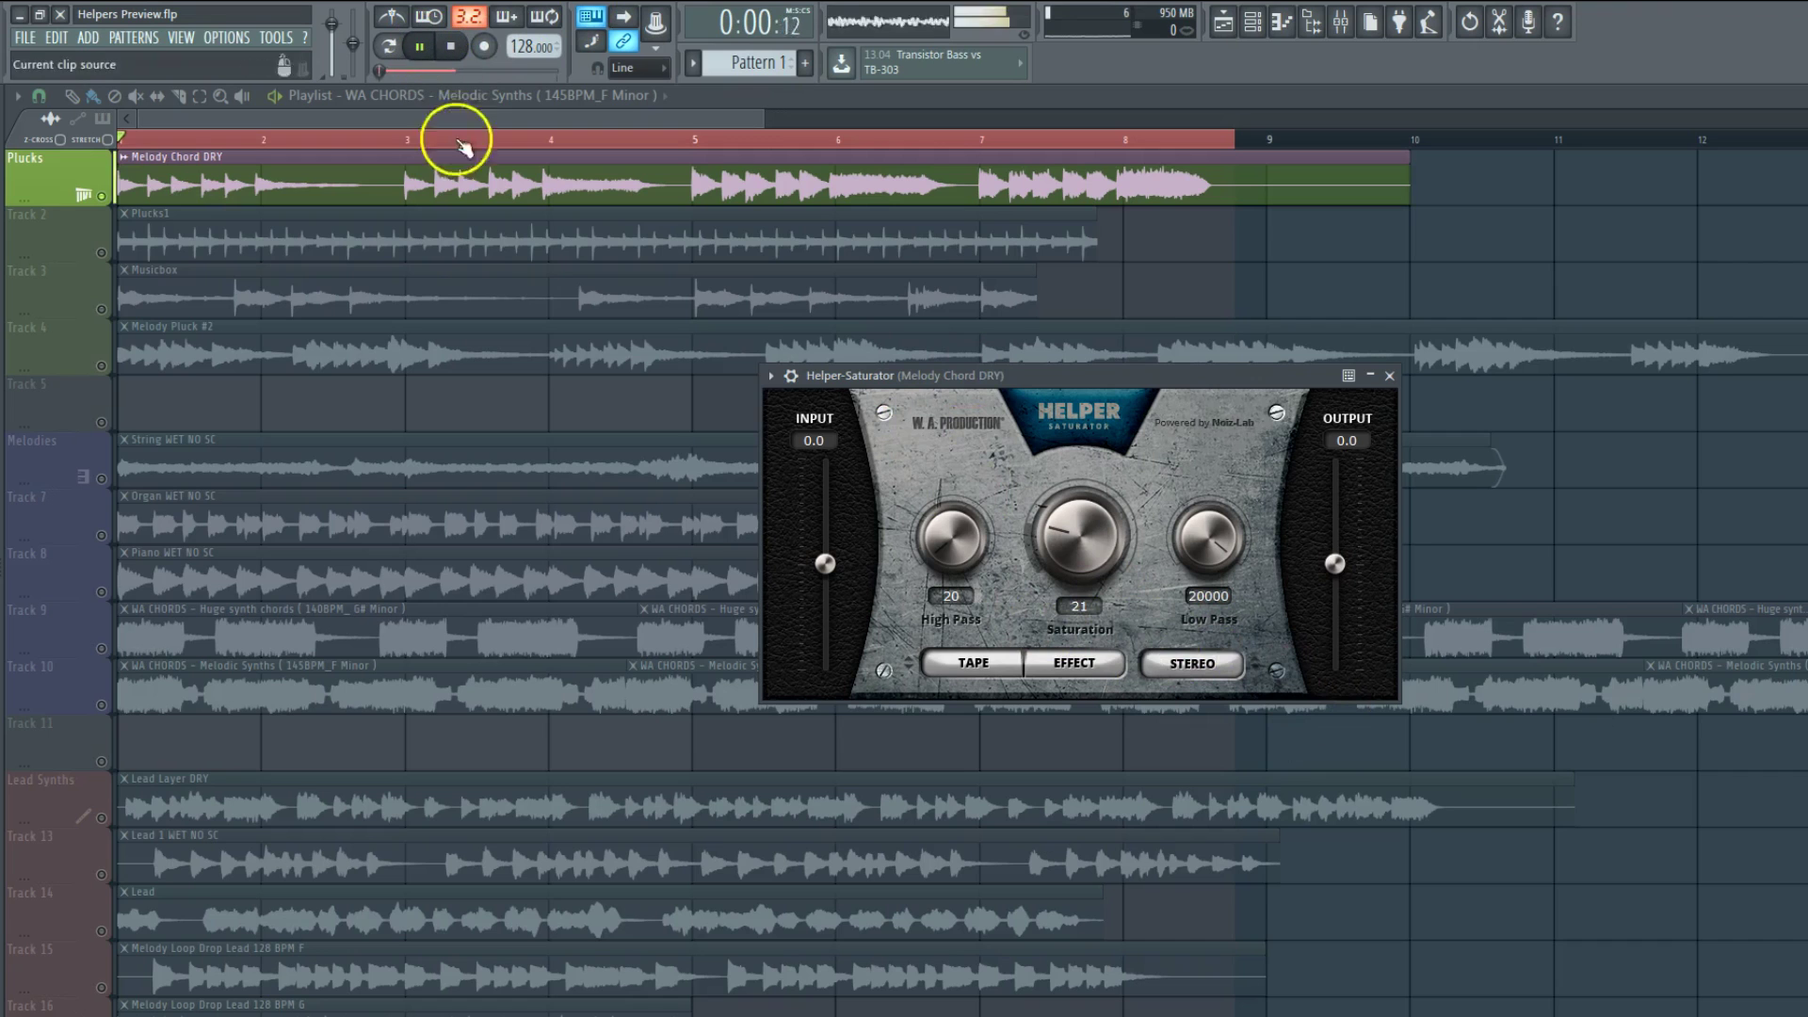
drag(1079, 538, 1102, 315)
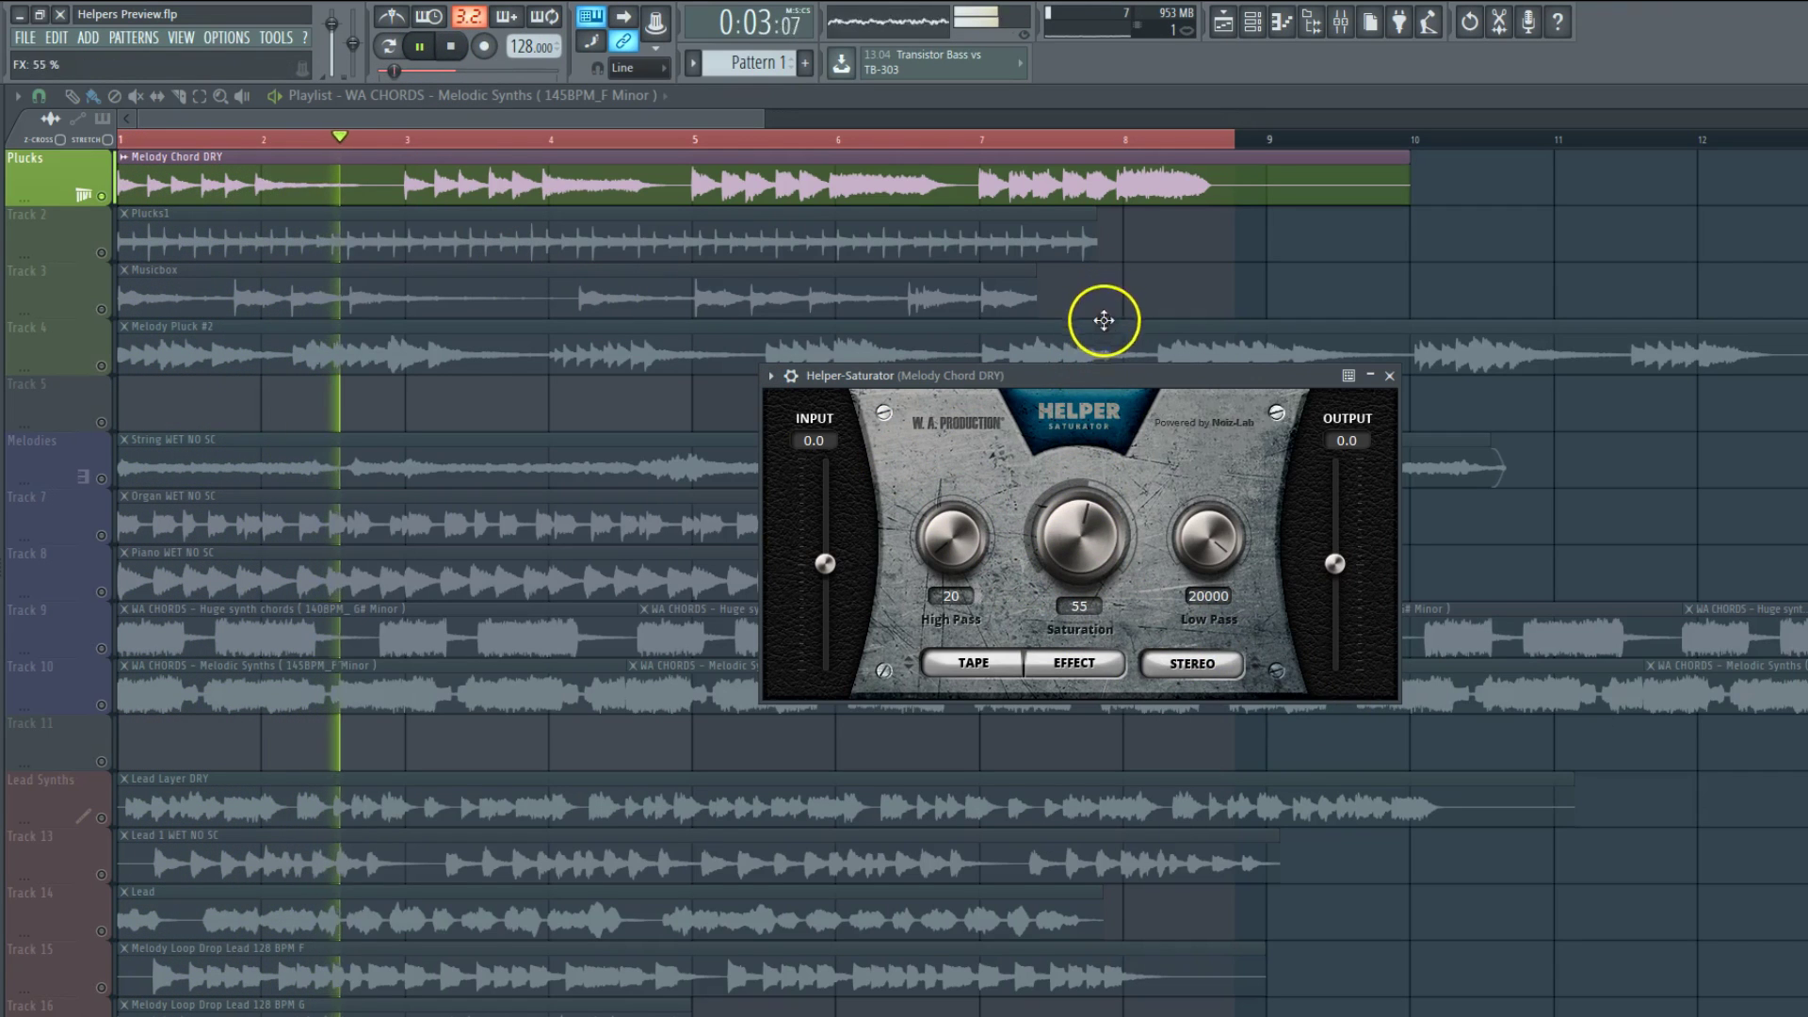
click(1194, 669)
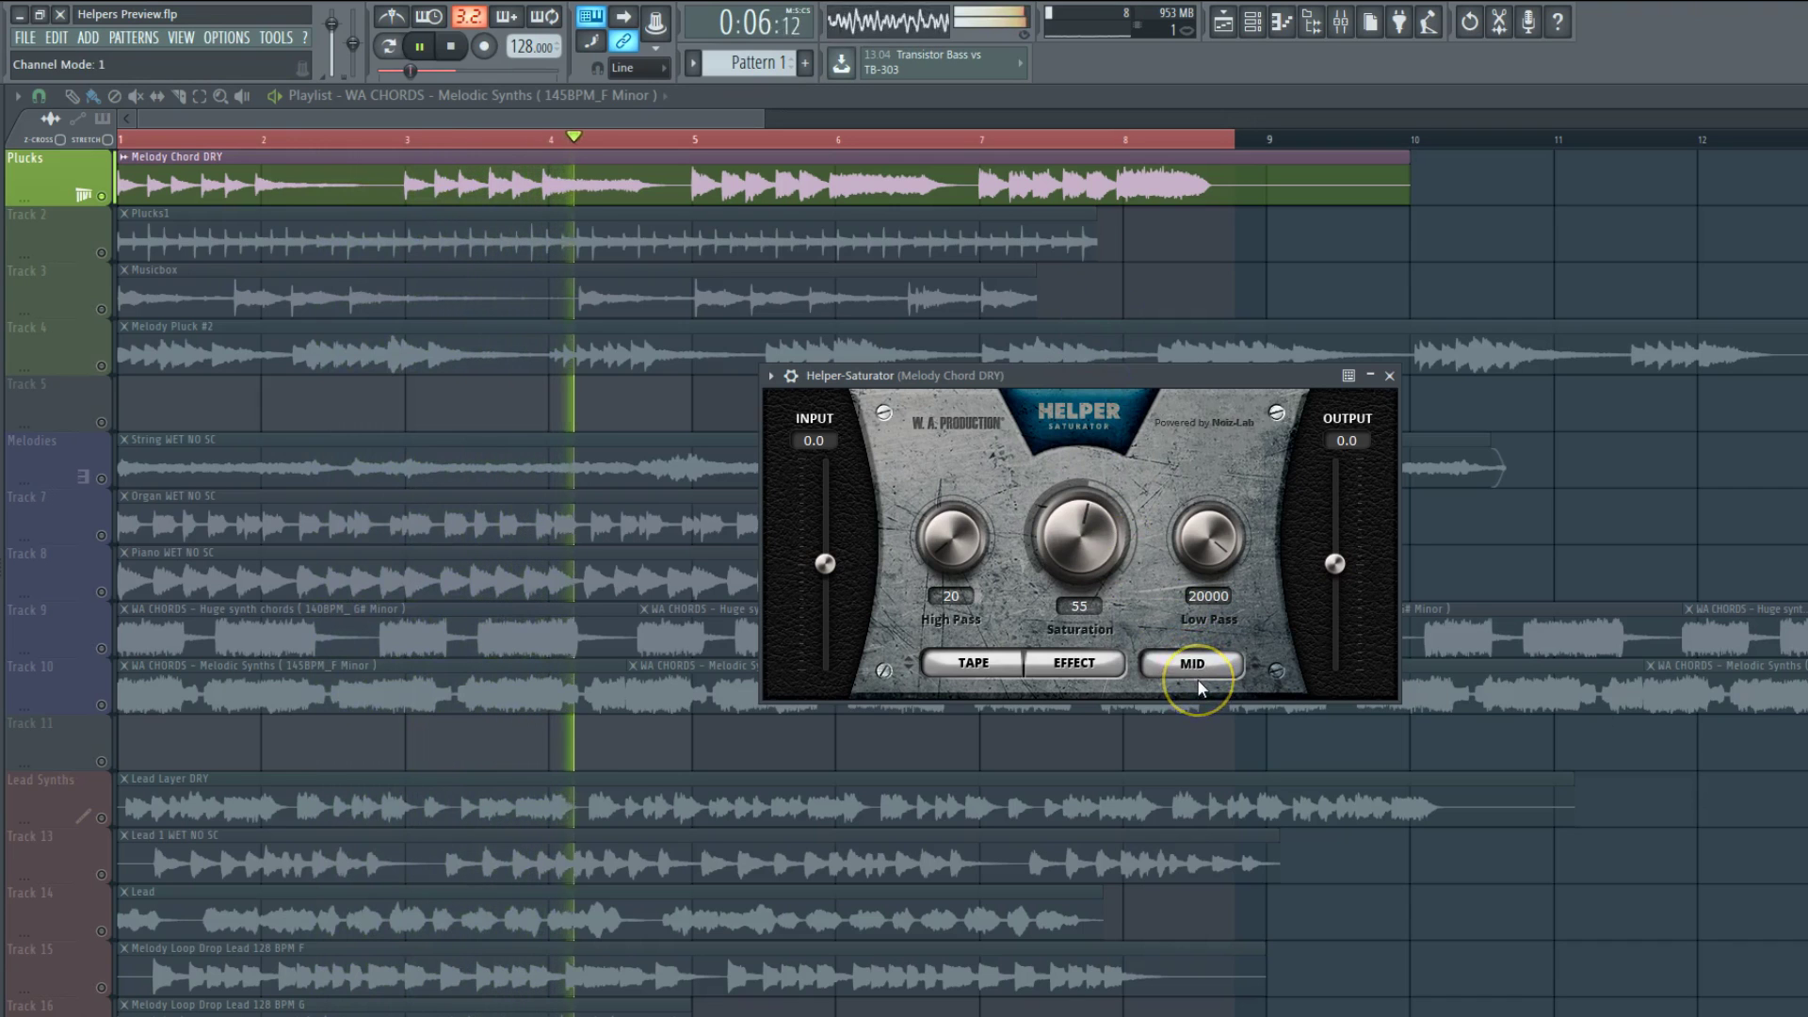
click(1189, 670)
click(1083, 534)
drag(1082, 533, 1082, 623)
click(419, 46)
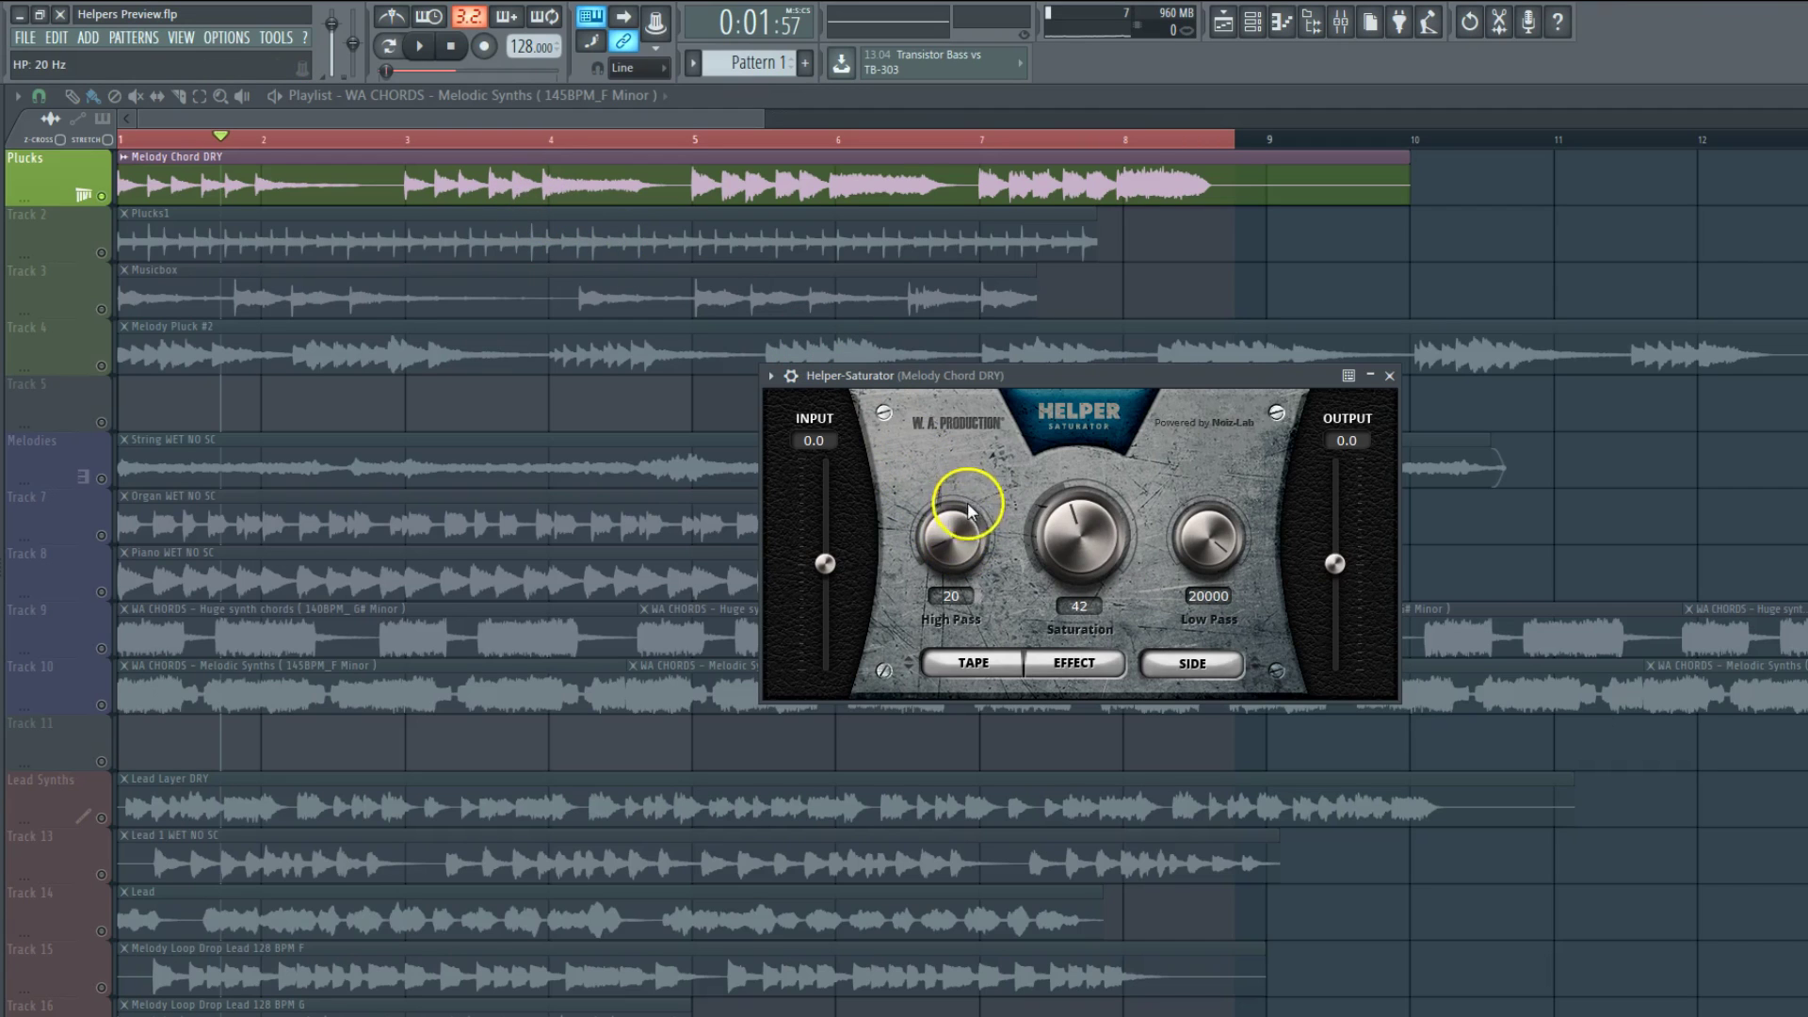
Step: Set Helper-Saturator's High Pass to 263 and toggle the output to Difference and back to Effect
drag(958, 562, 962, 524)
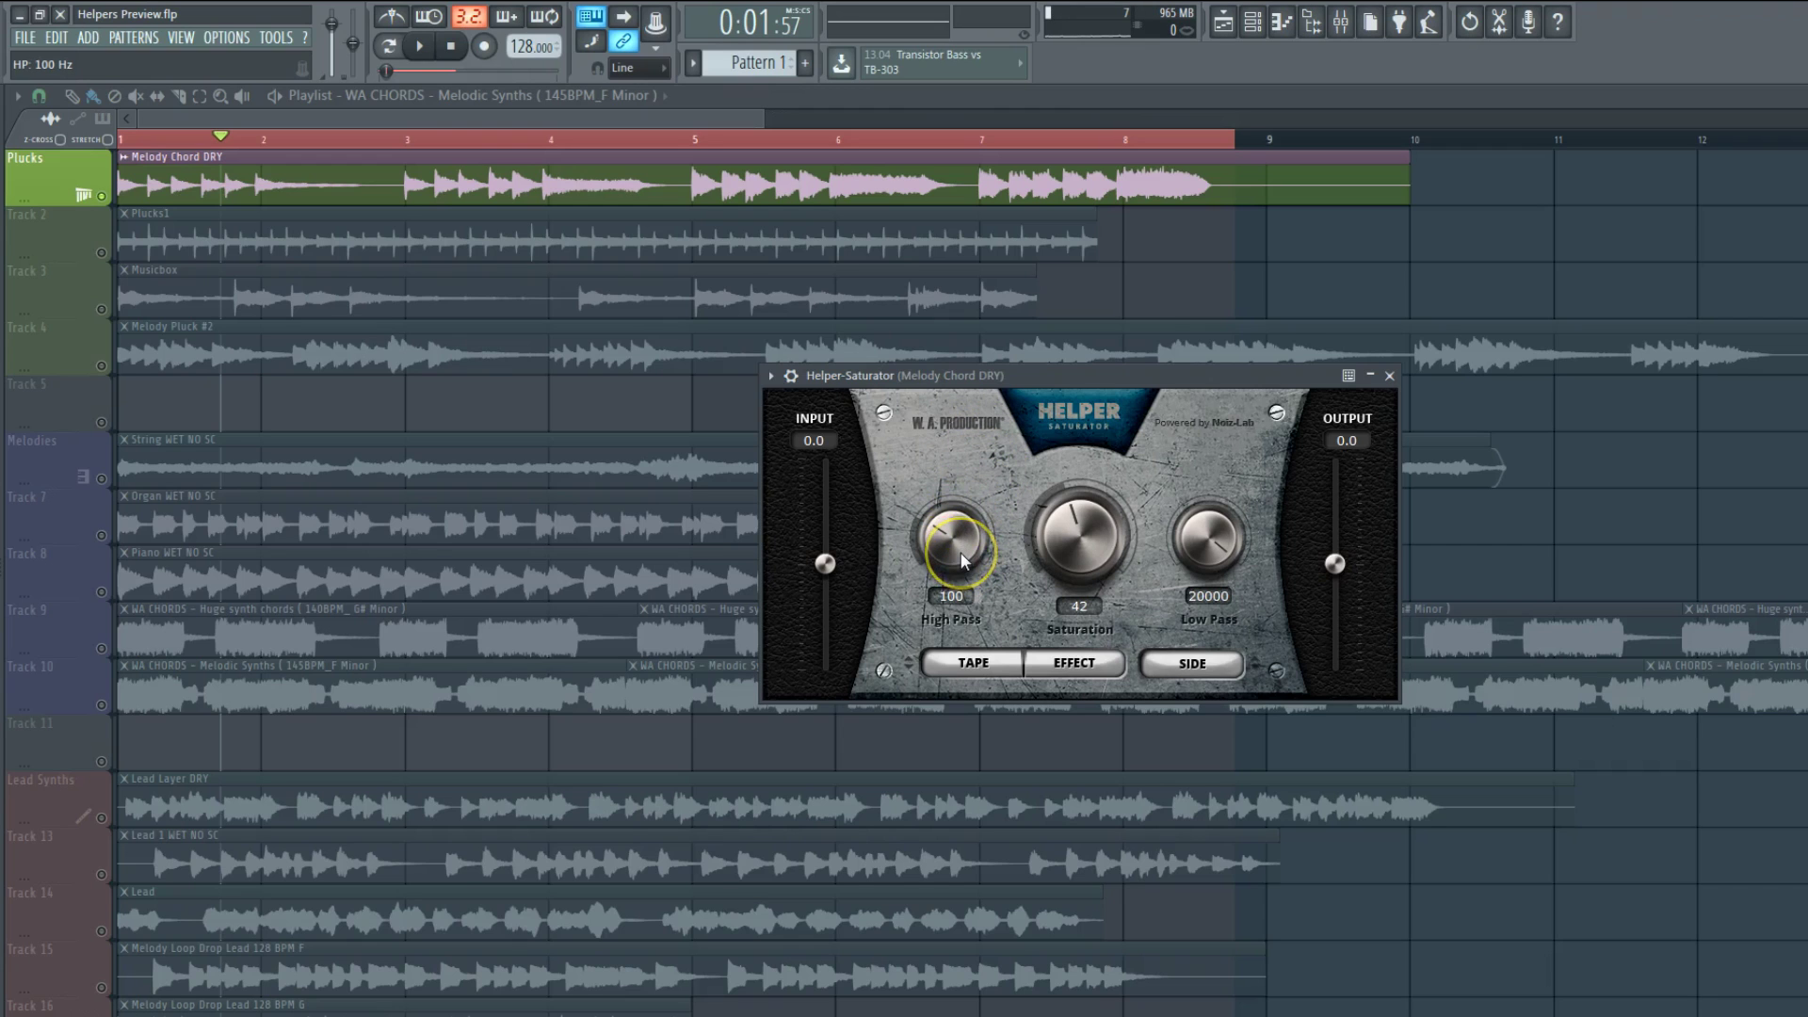
mouse_move(956, 546)
mouse_down()
mouse_move(956, 502)
mouse_move(964, 584)
mouse_move(958, 546)
mouse_move(958, 563)
mouse_up()
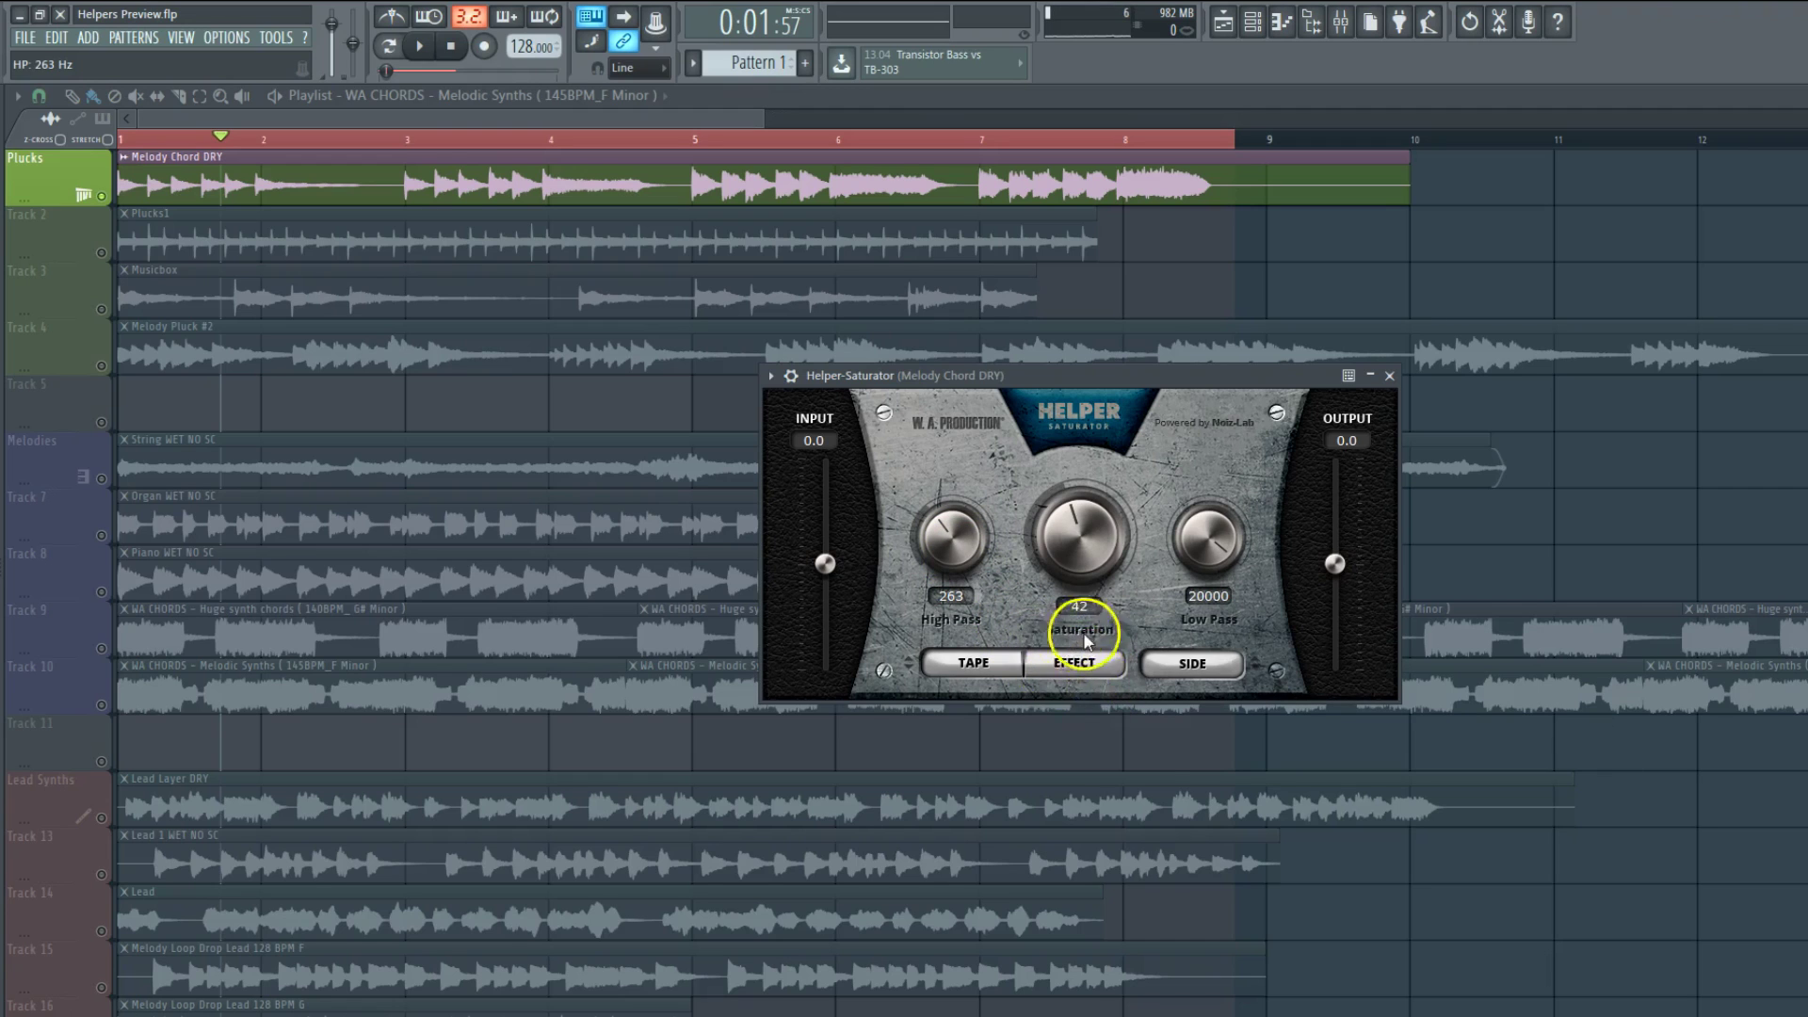
click(1063, 661)
click(1082, 670)
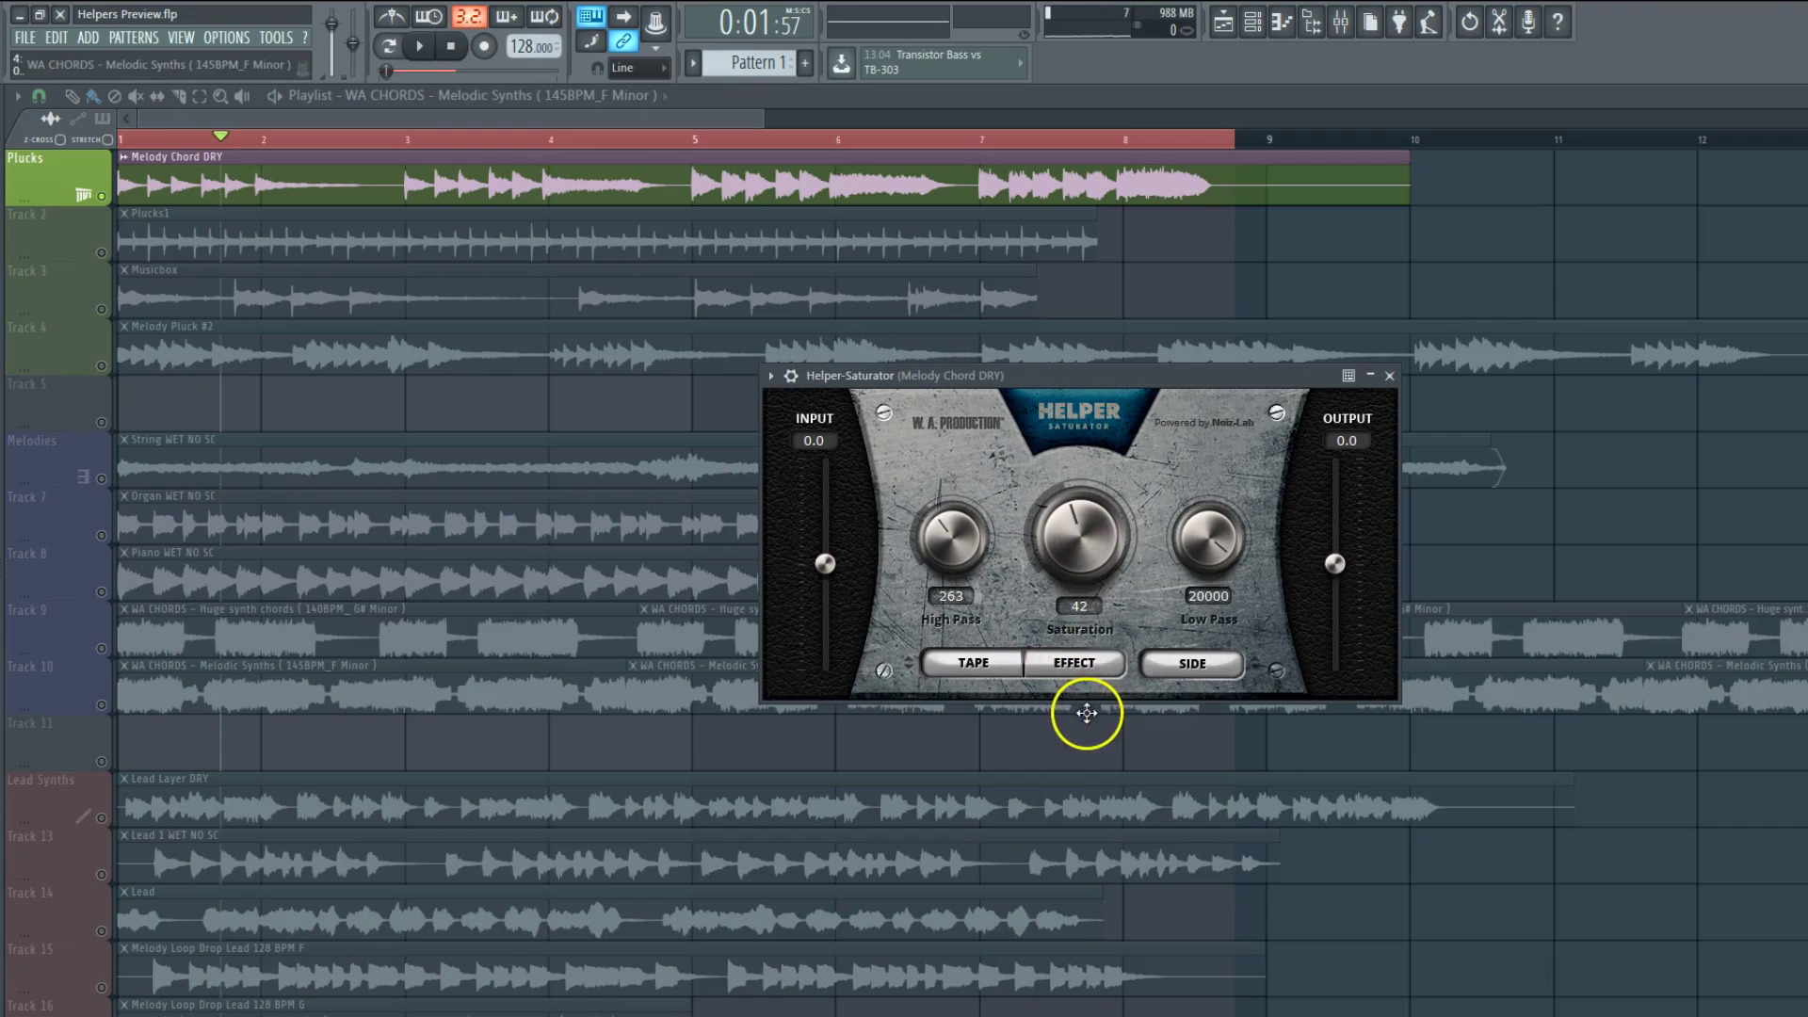
Step: Play the loop, set the saturation to 44, switch Helper-Saturator to Difference, and stop playback
click(419, 45)
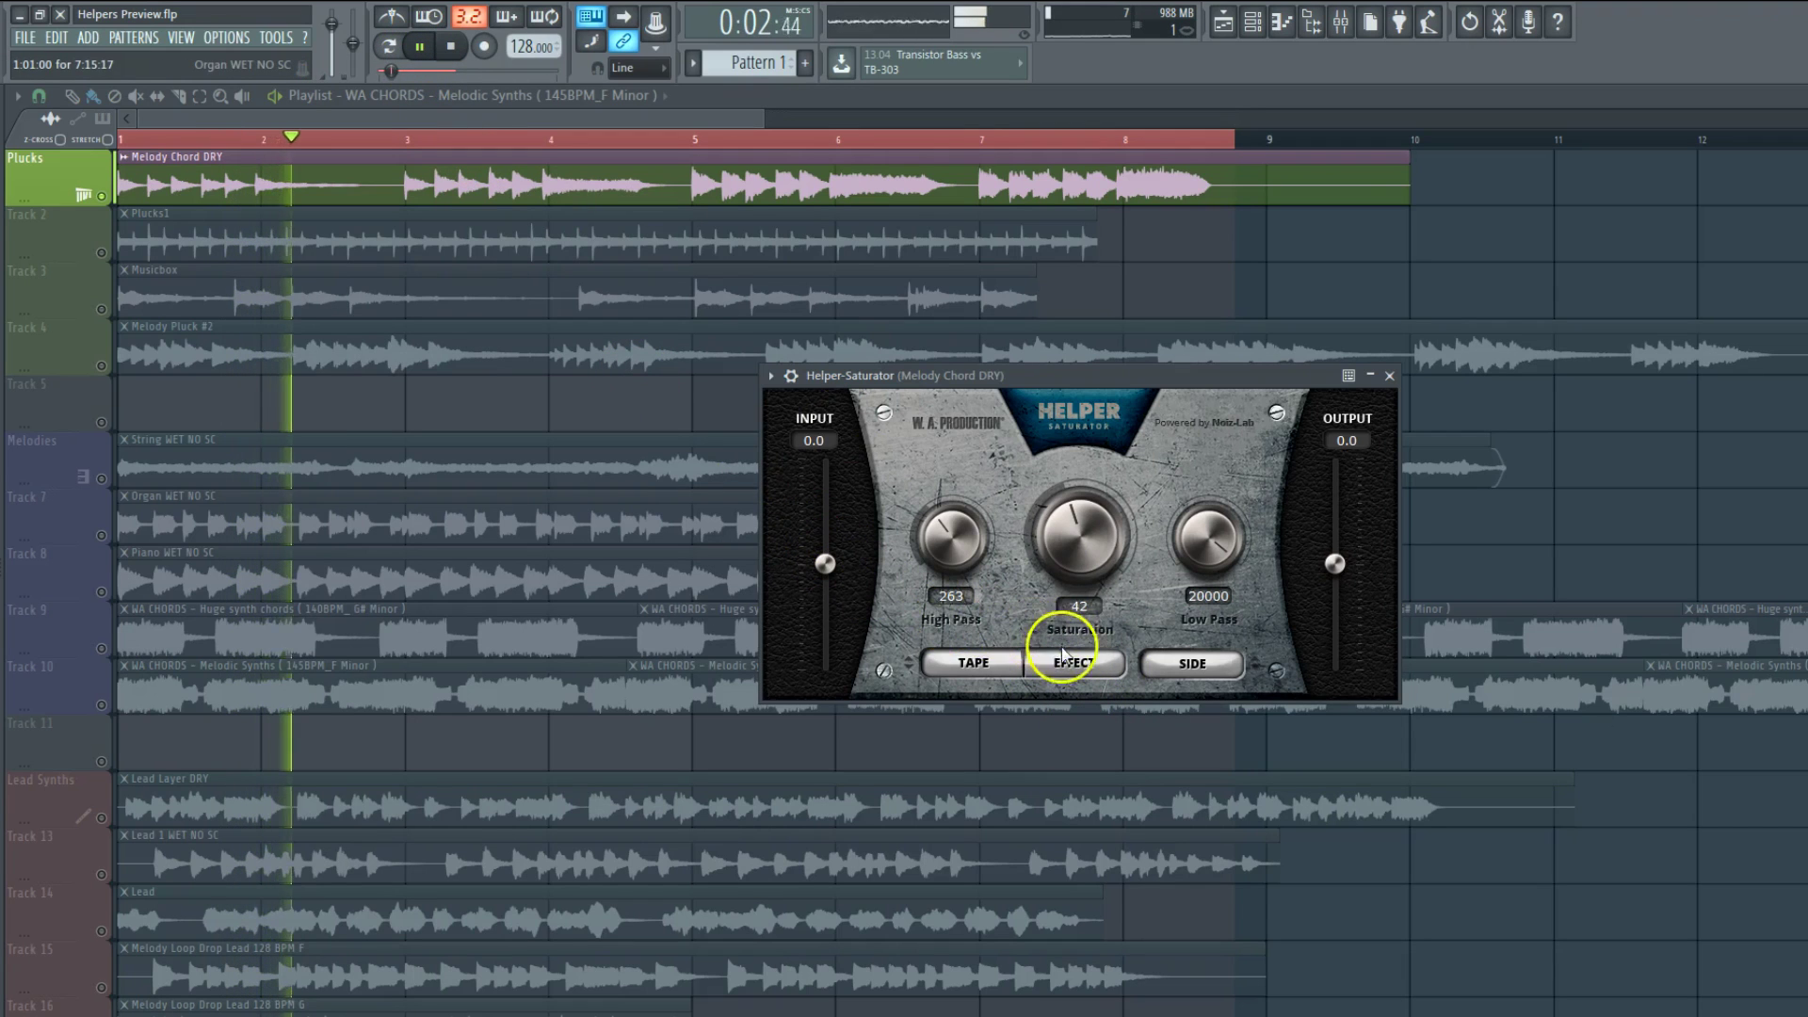
drag(1075, 529, 1078, 528)
click(1083, 662)
click(419, 46)
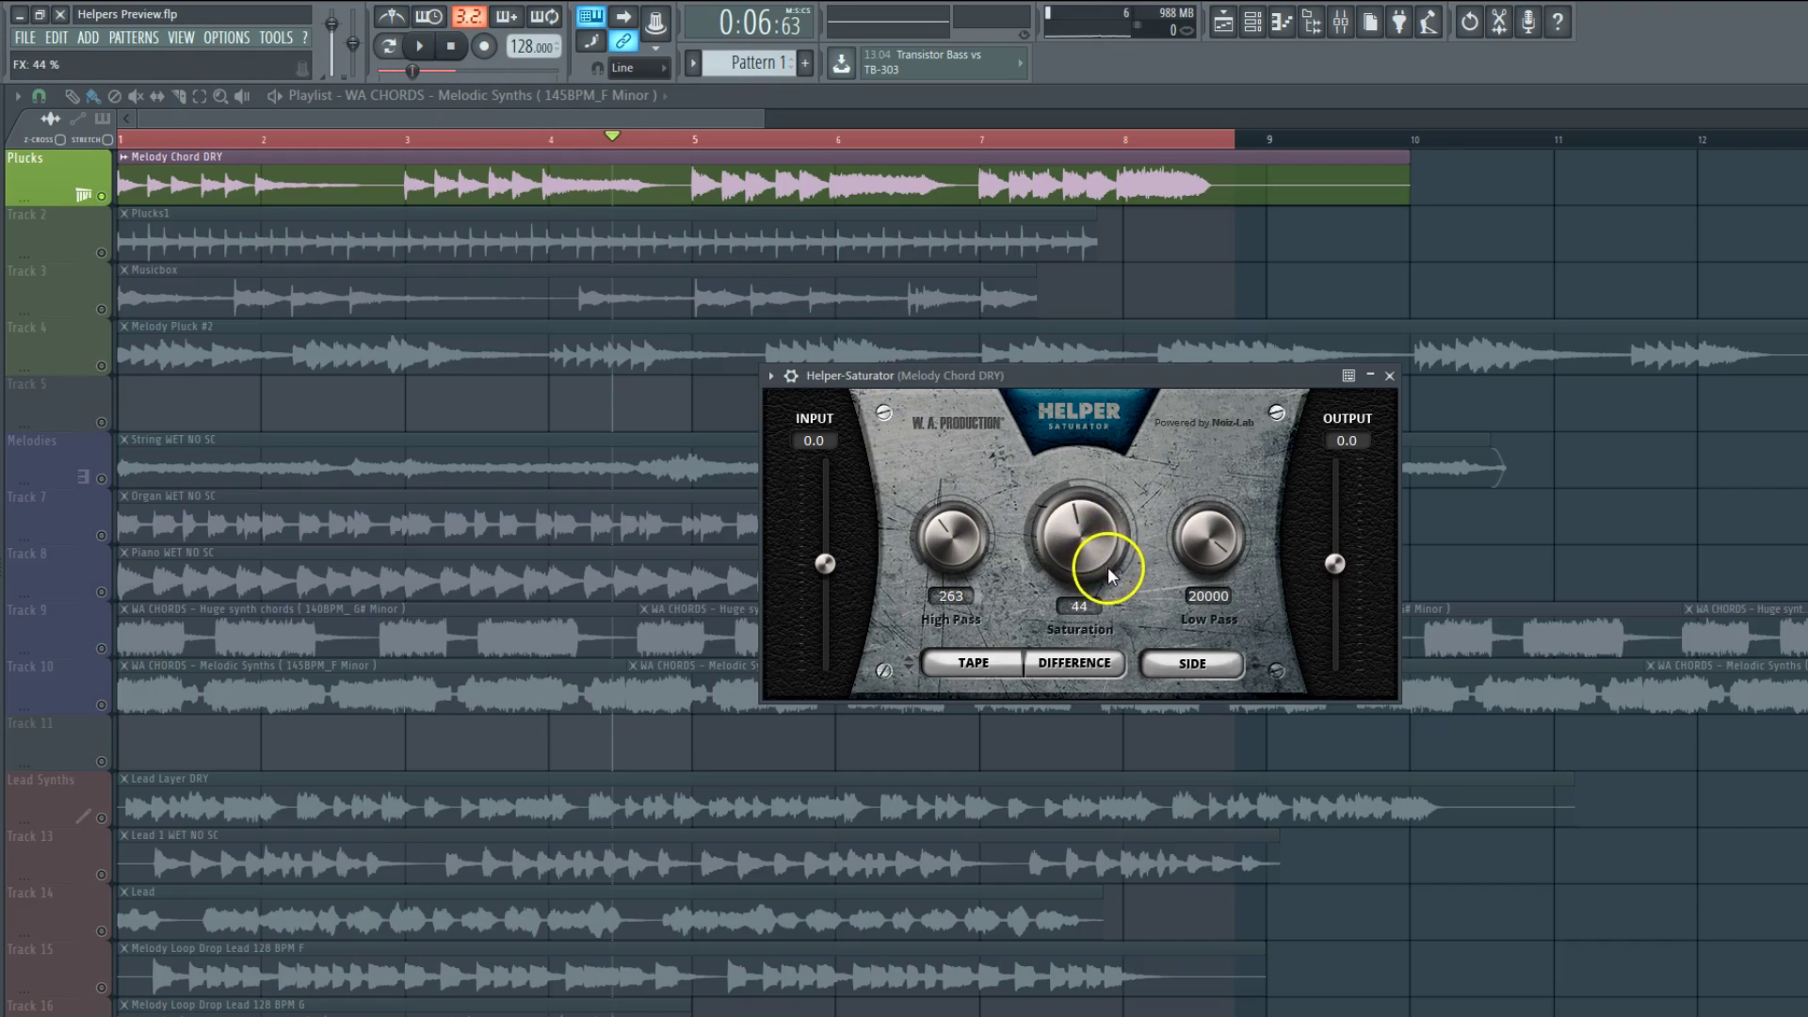
Step: Resume playback, lower Helper-Saturator's saturation to 38 and switch its output back to Effect
click(422, 47)
drag(1008, 528, 1082, 565)
click(1081, 665)
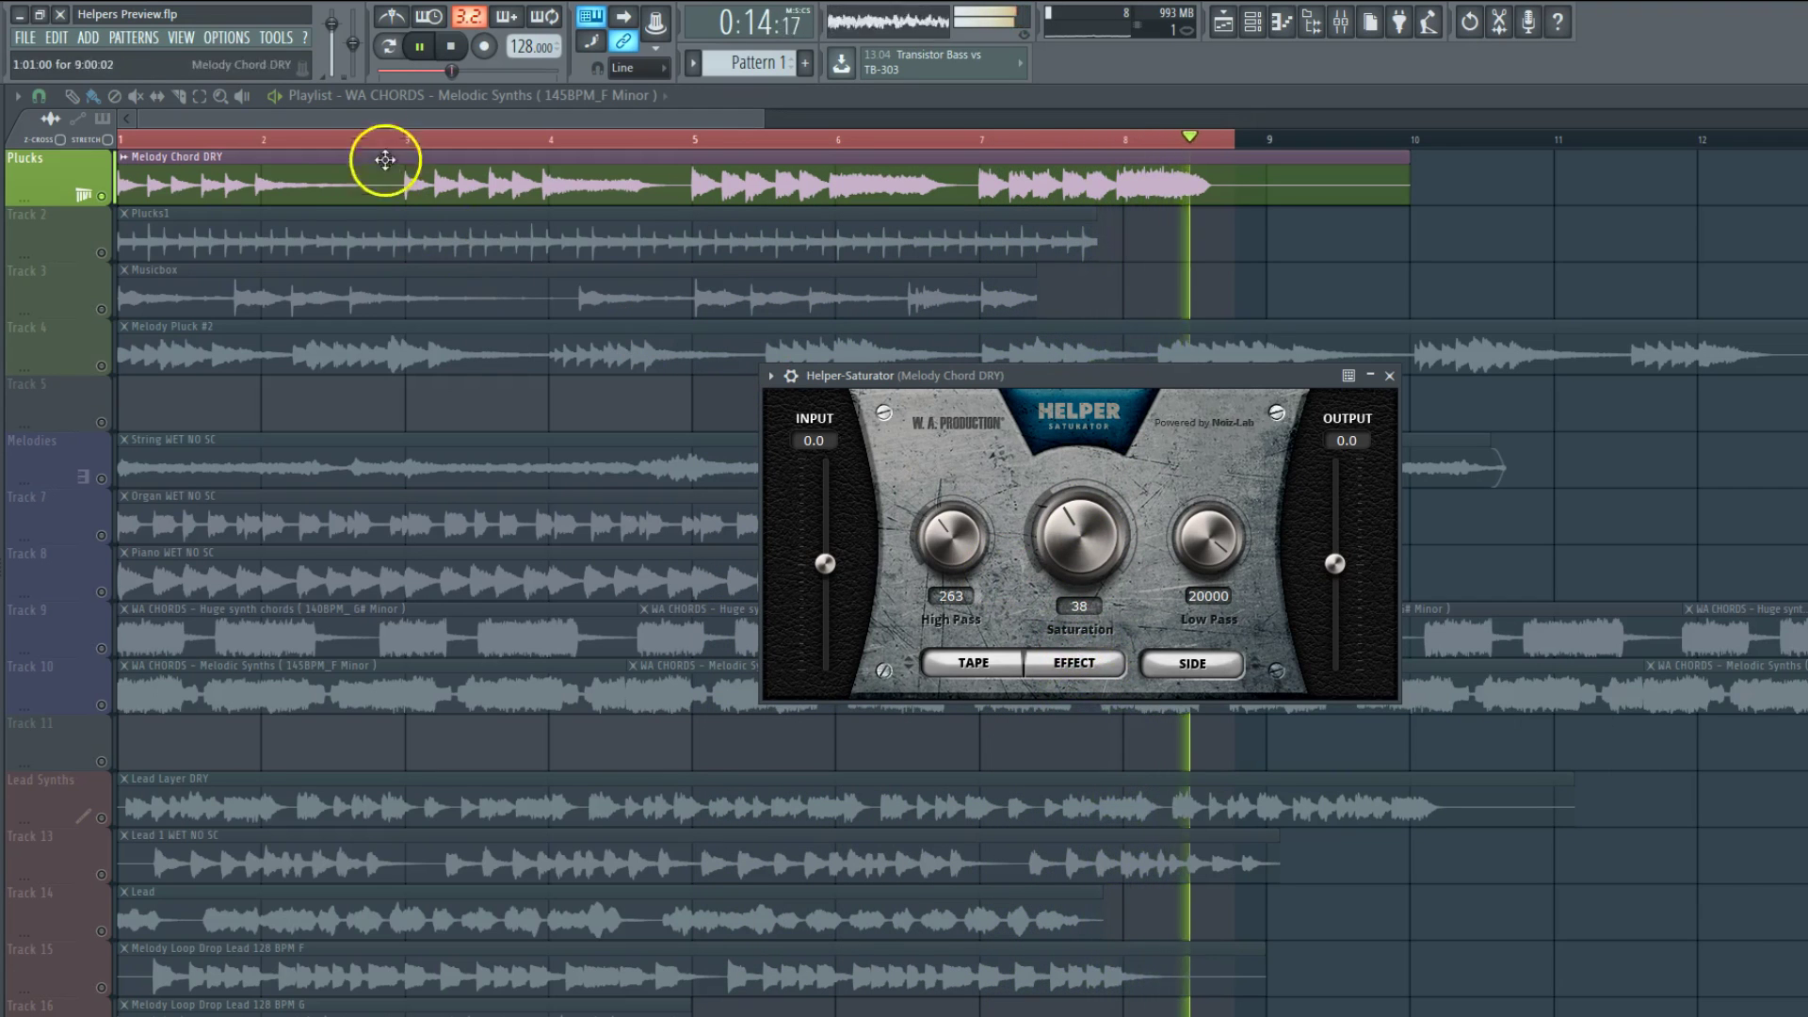
Step: Stop playback and switch Helper-Saturator's saturation type to Tube and back to Tape
click(956, 661)
click(419, 46)
click(979, 666)
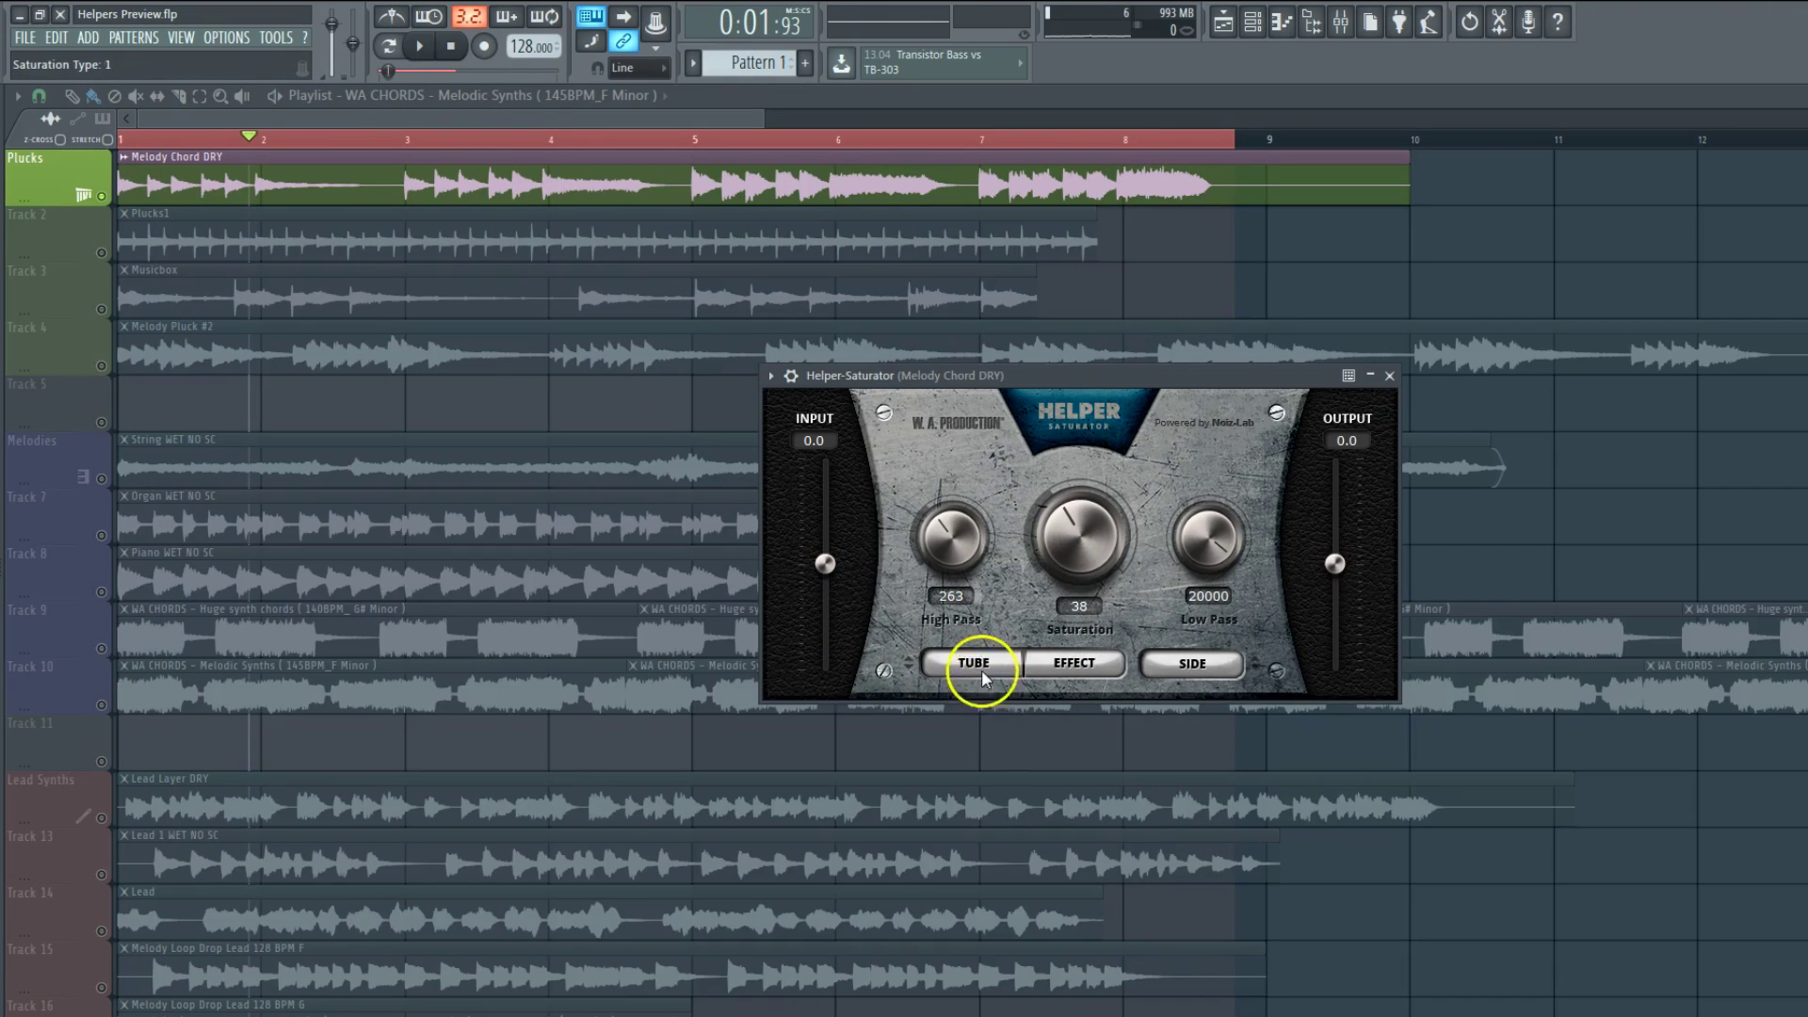
click(969, 661)
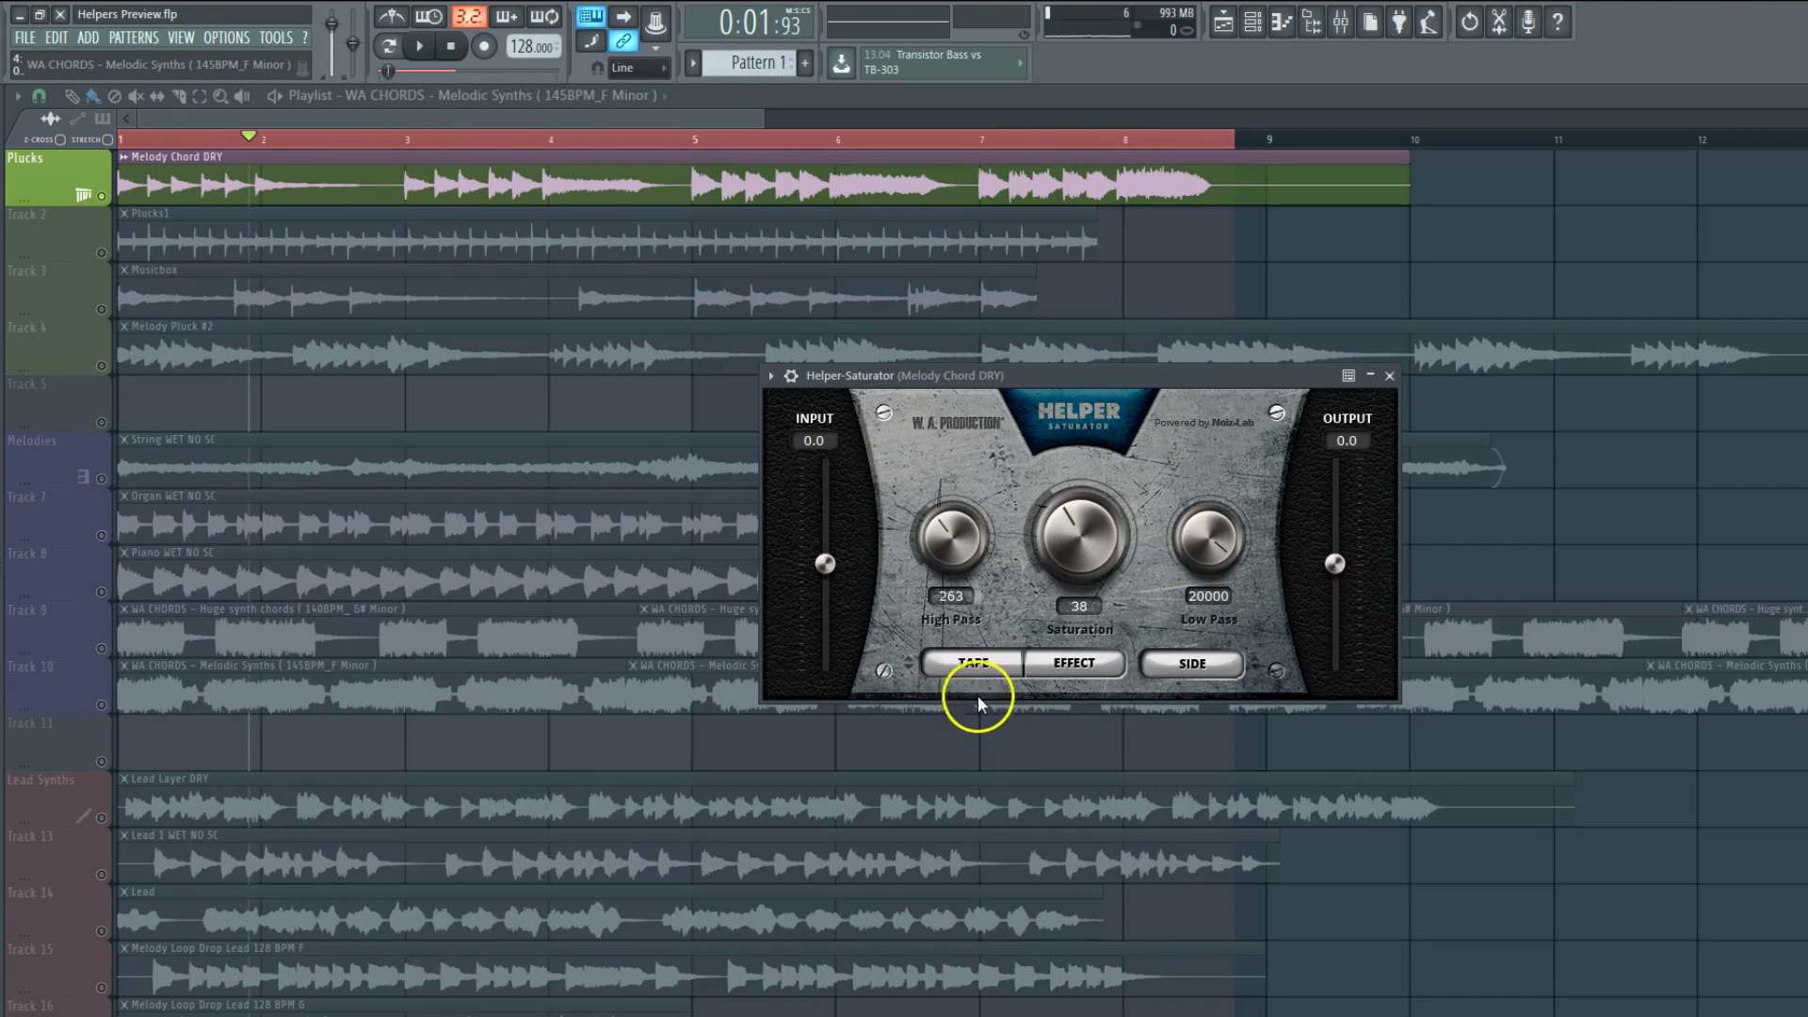
Step: Set the channel mode to Right, then raise the saturation to 56 and enable Difference during playback
click(1198, 665)
click(1202, 666)
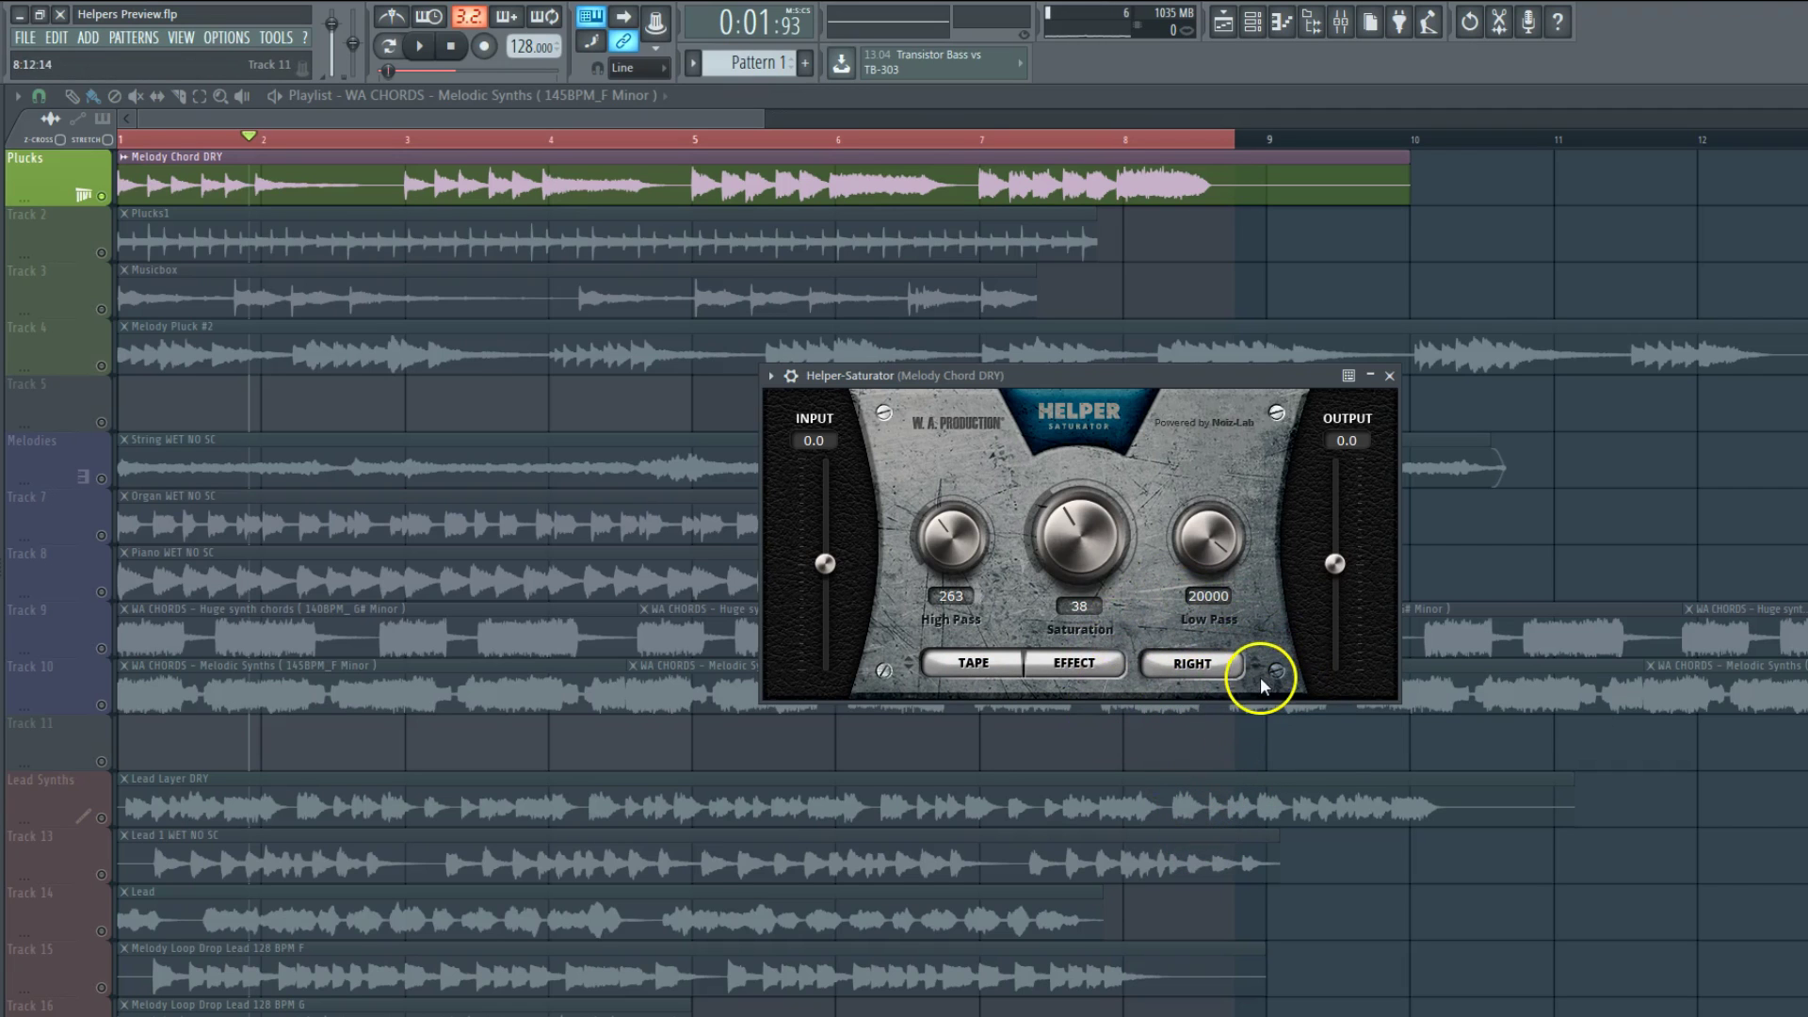
click(418, 46)
drag(1070, 557, 1081, 443)
click(1074, 663)
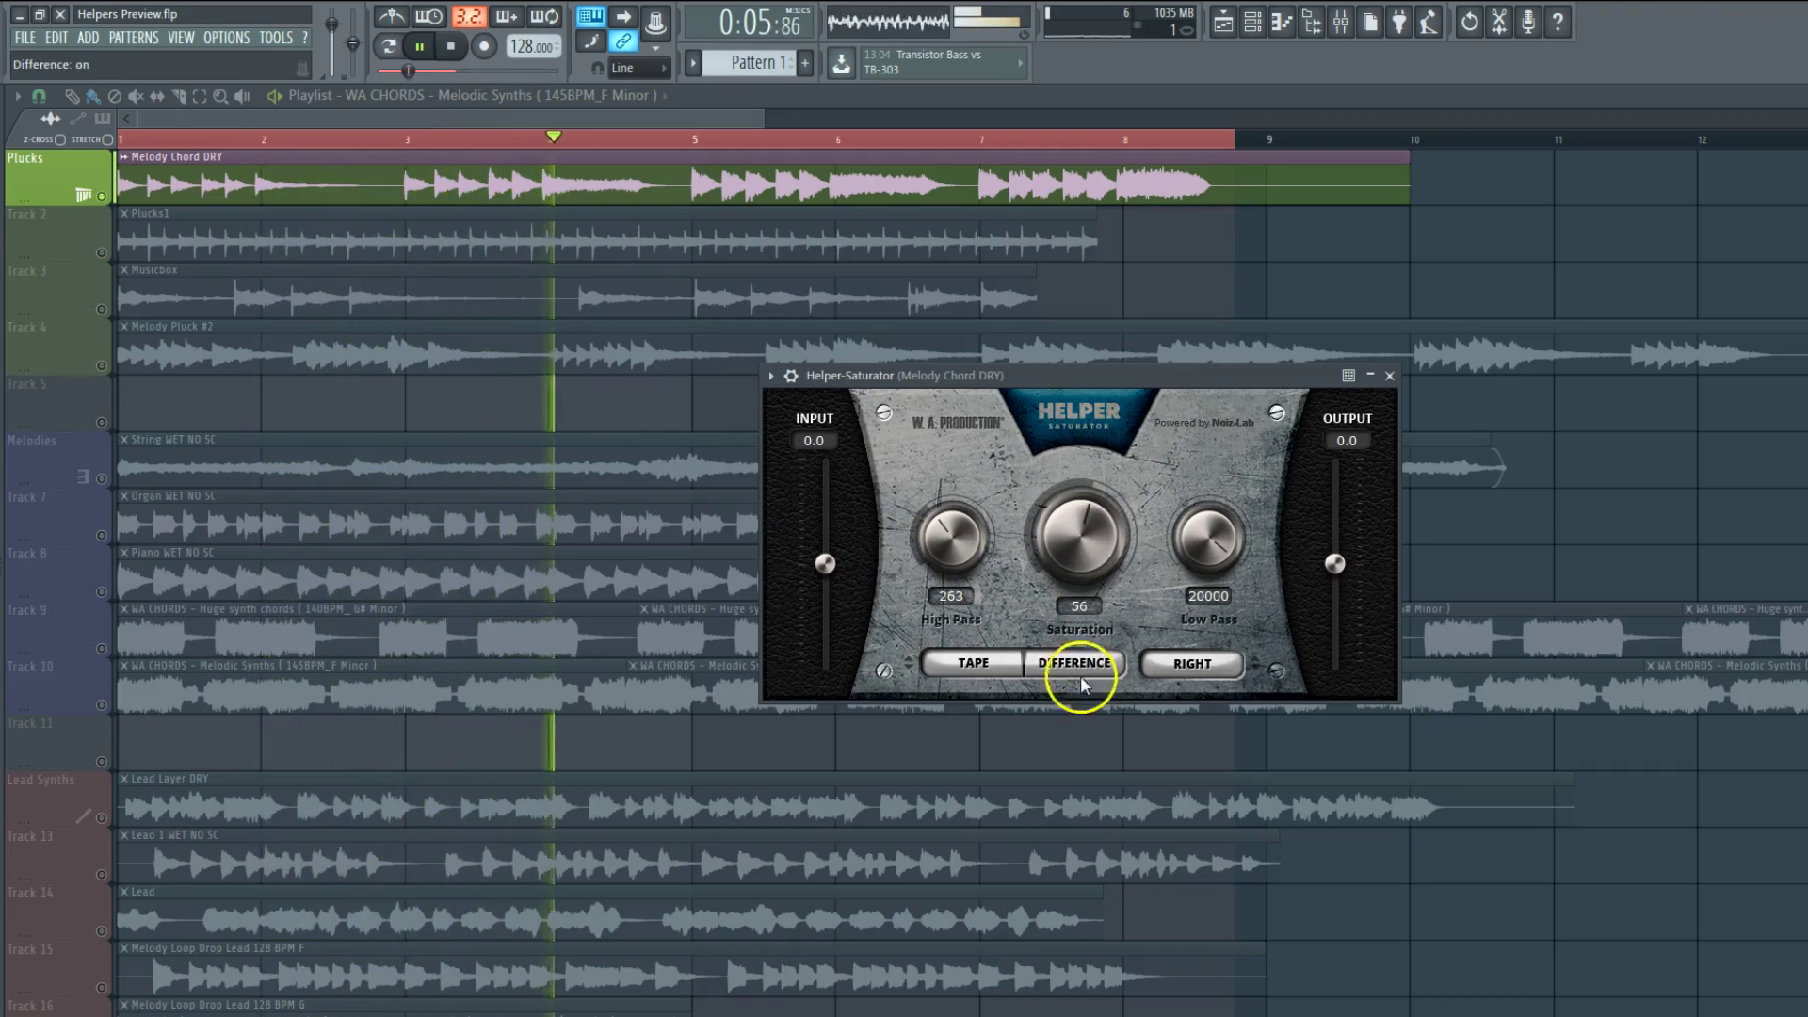
Step: Lower Helper-Saturator's saturation to 49 and change its channel mode to Left
mouse_move(1078, 532)
mouse_down()
mouse_move(1082, 517)
mouse_move(1080, 560)
mouse_up()
click(1180, 665)
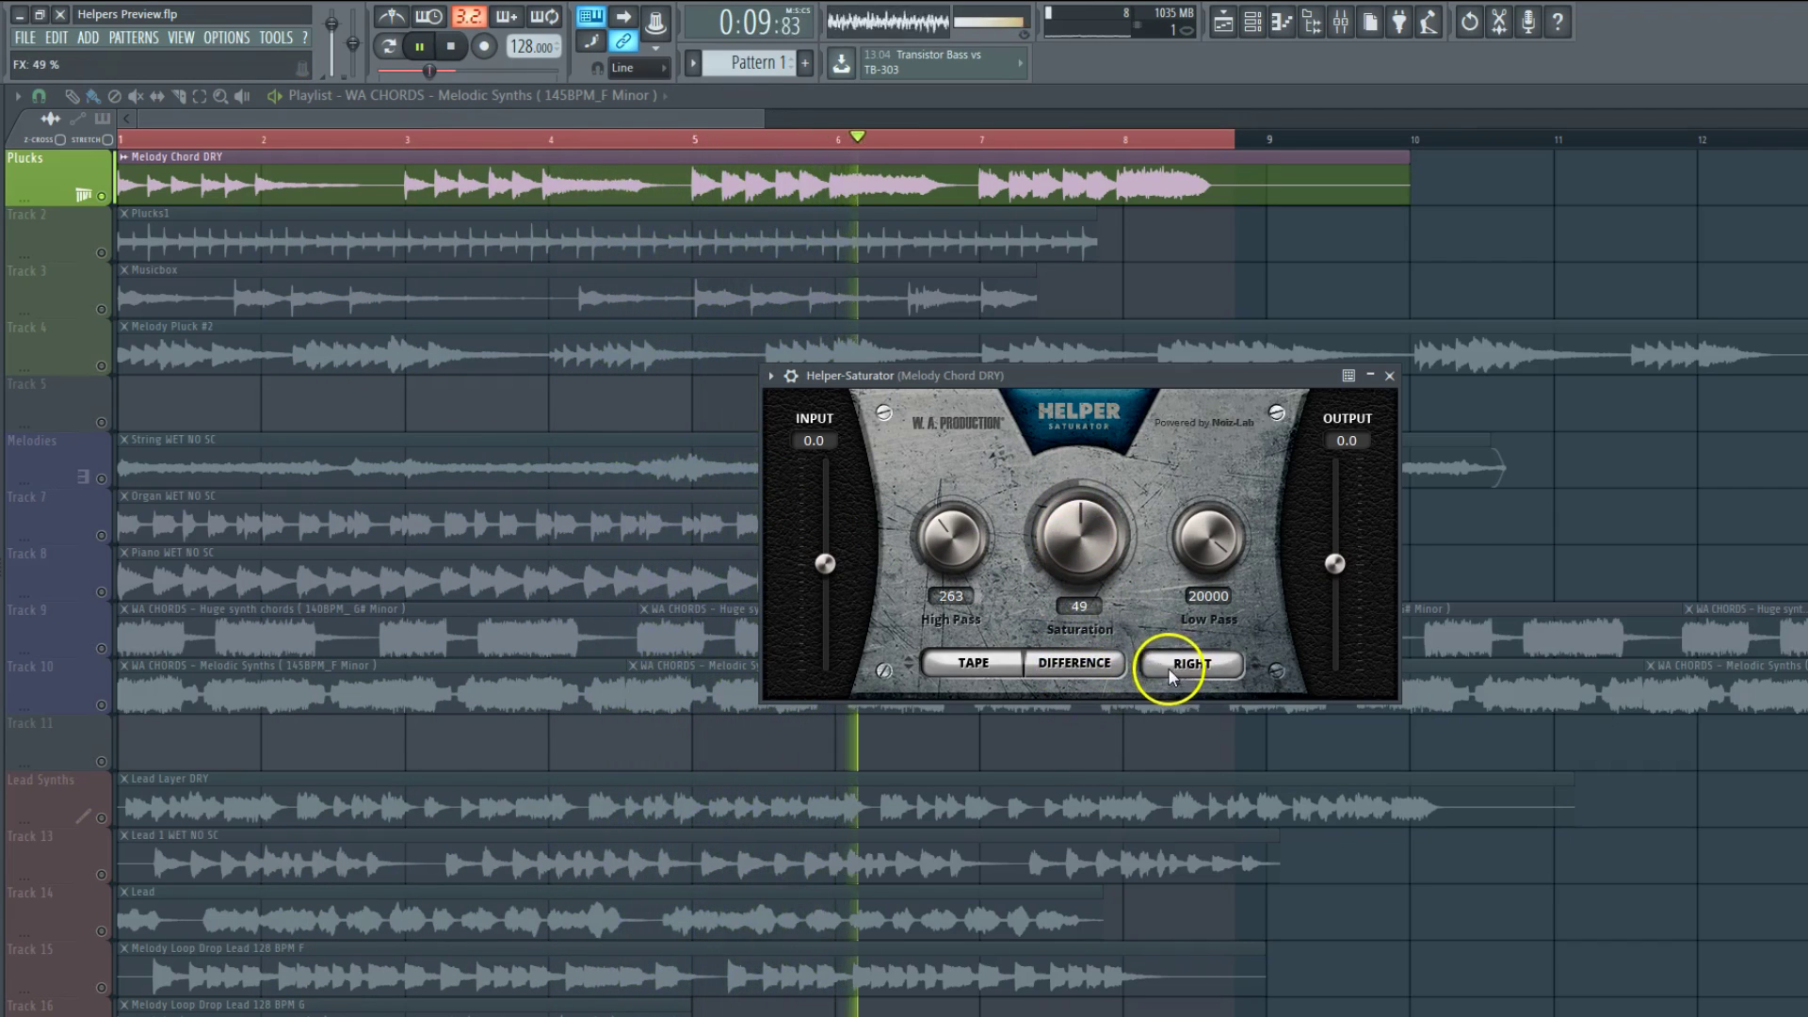
click(1179, 668)
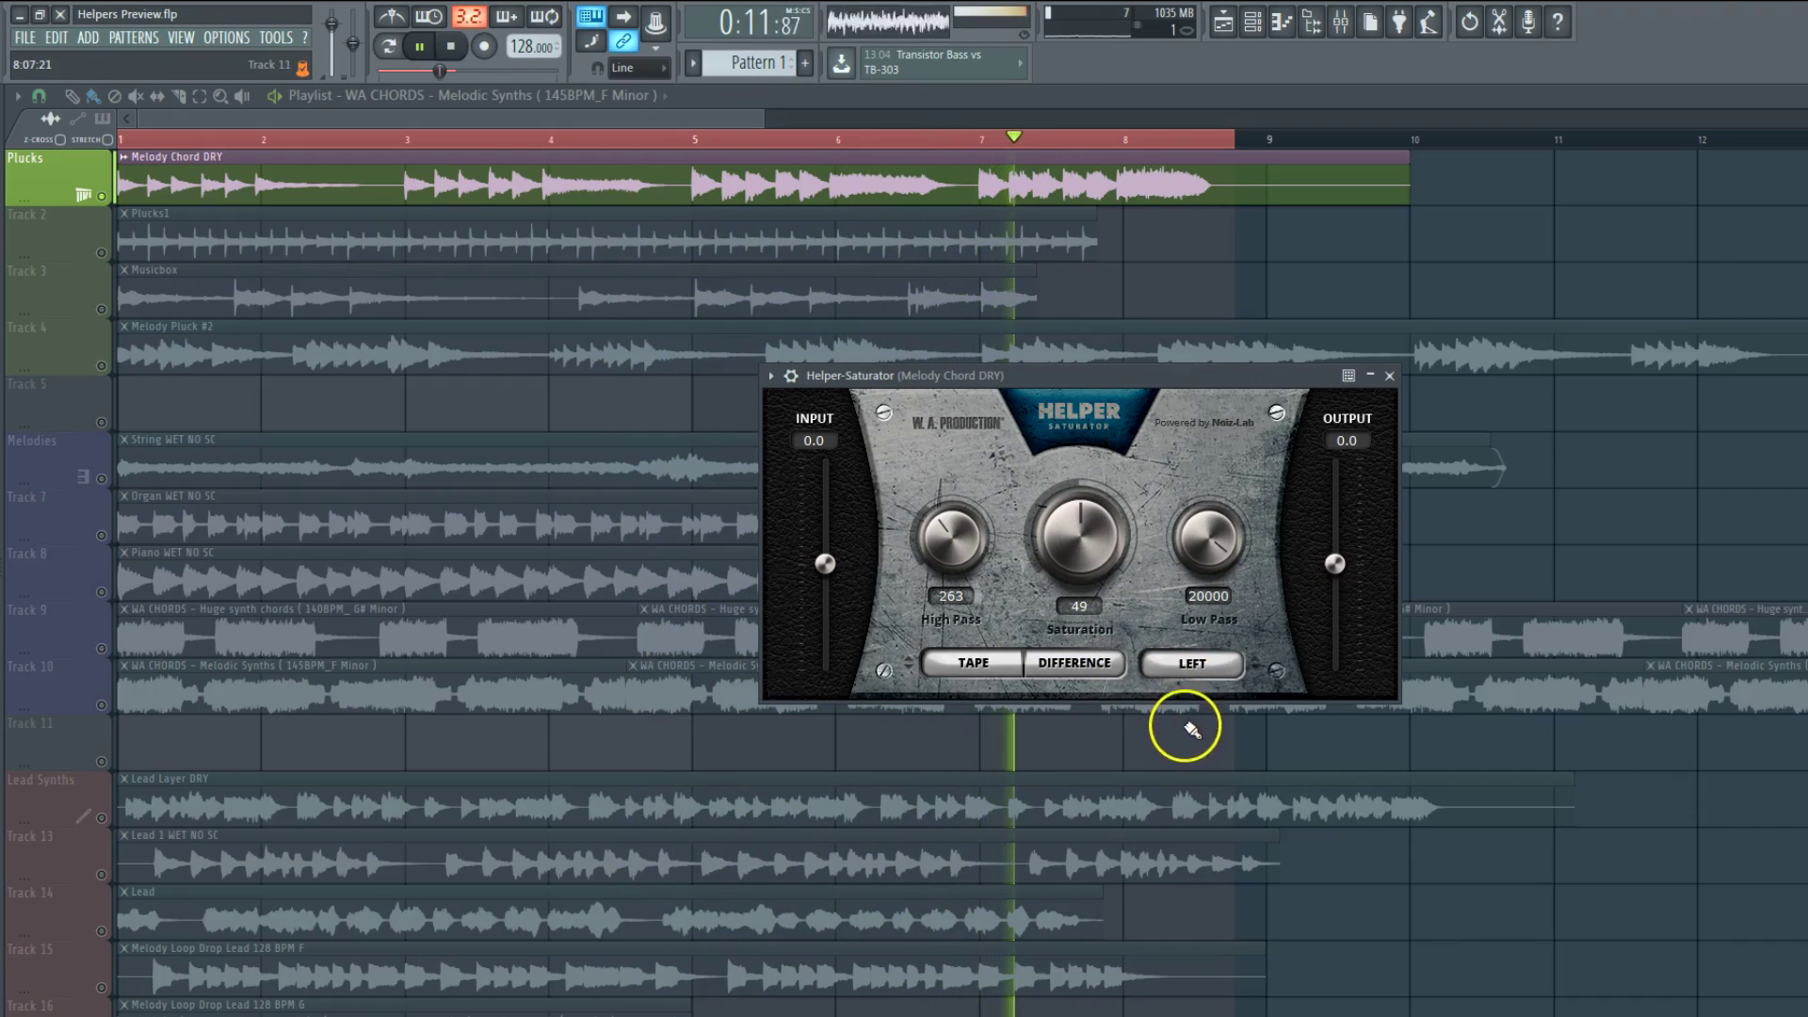
Step: Stop playback, return Helper-Saturator to Stereo with saturation at 47, and close the plugin
click(419, 45)
click(1192, 662)
drag(1078, 535, 1127, 655)
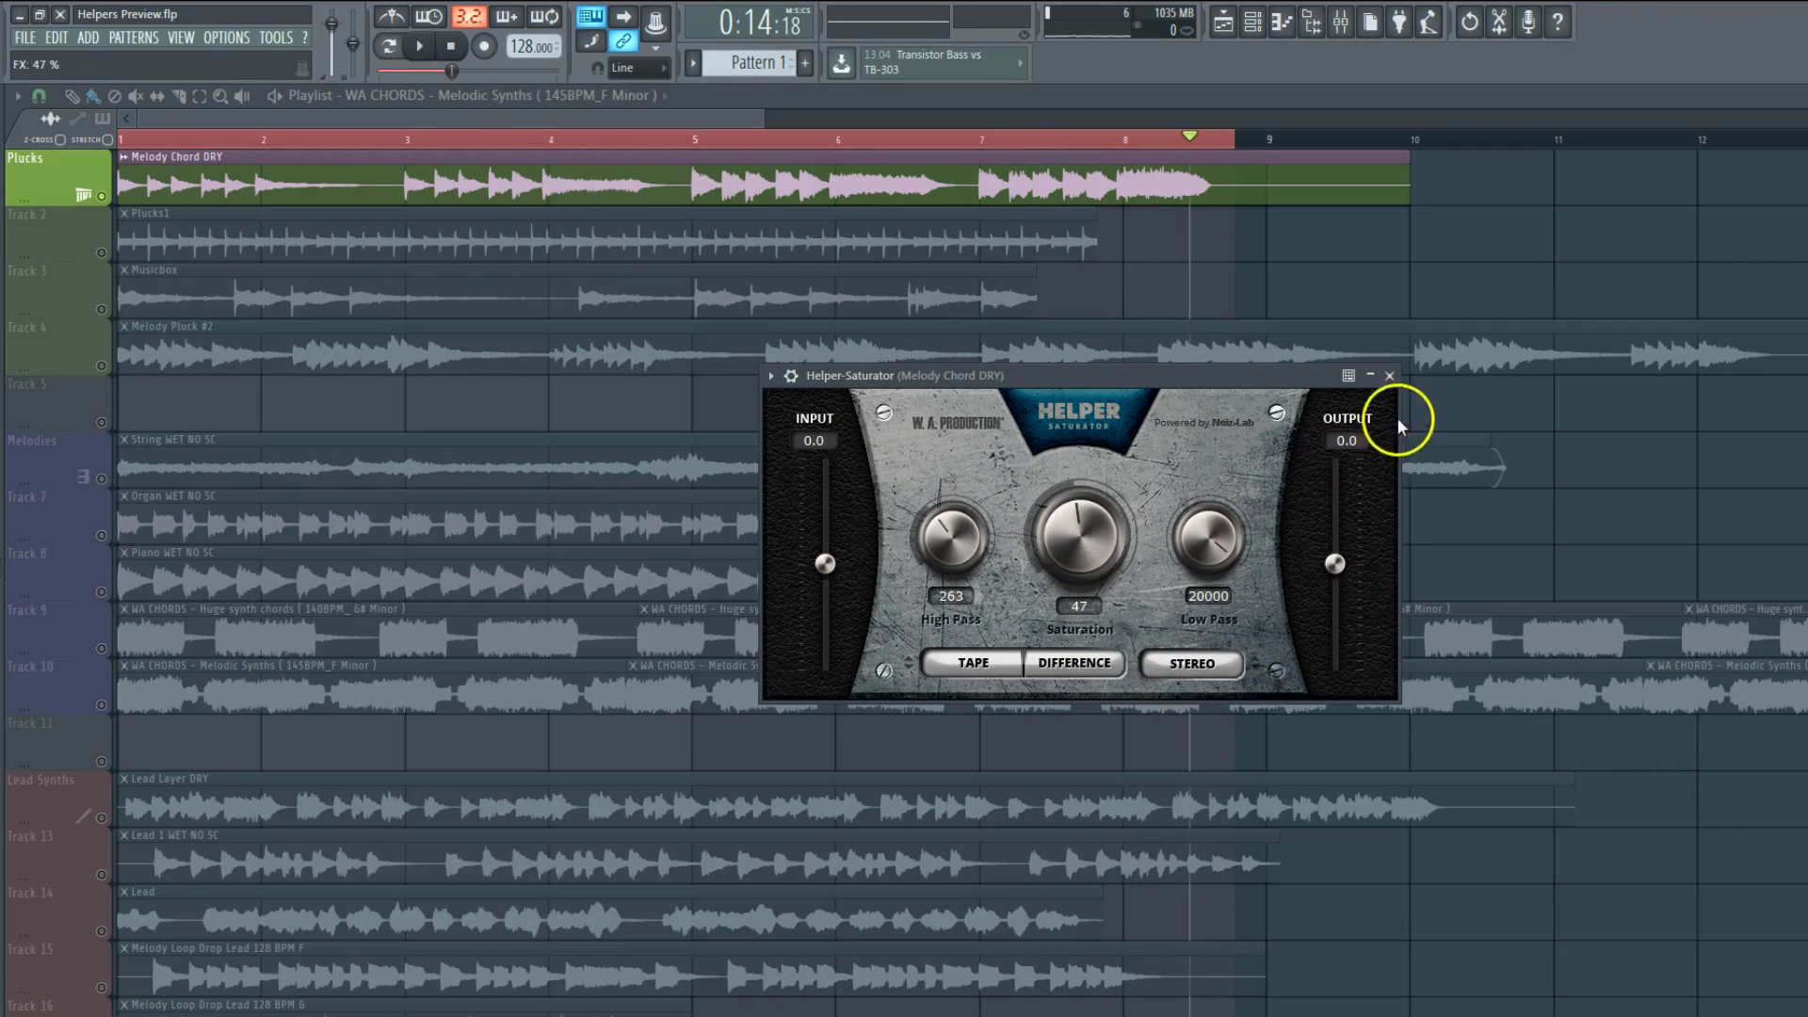
click(1389, 374)
Step: Browse the playlist tracks and solo Track 9 with the WA CHORDS - Huge synth chords clips
scroll(602, 395, down, 2)
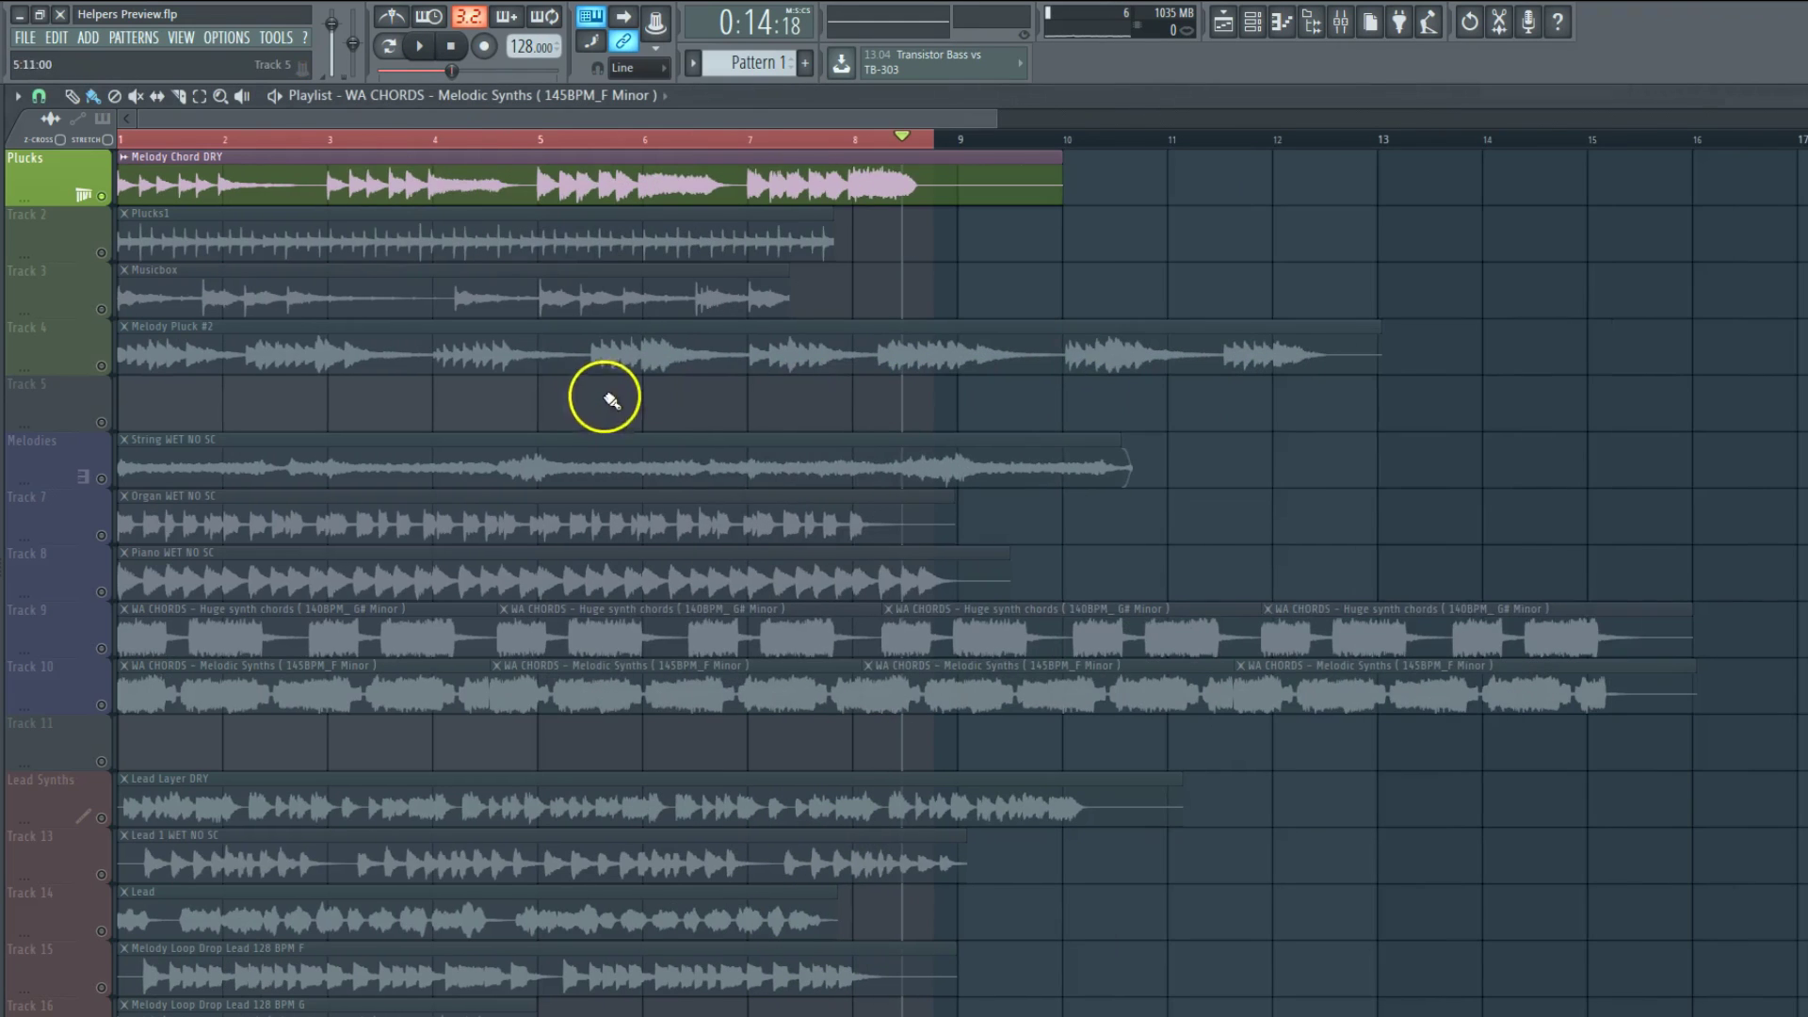
click(97, 250)
scroll(735, 330, down, 5)
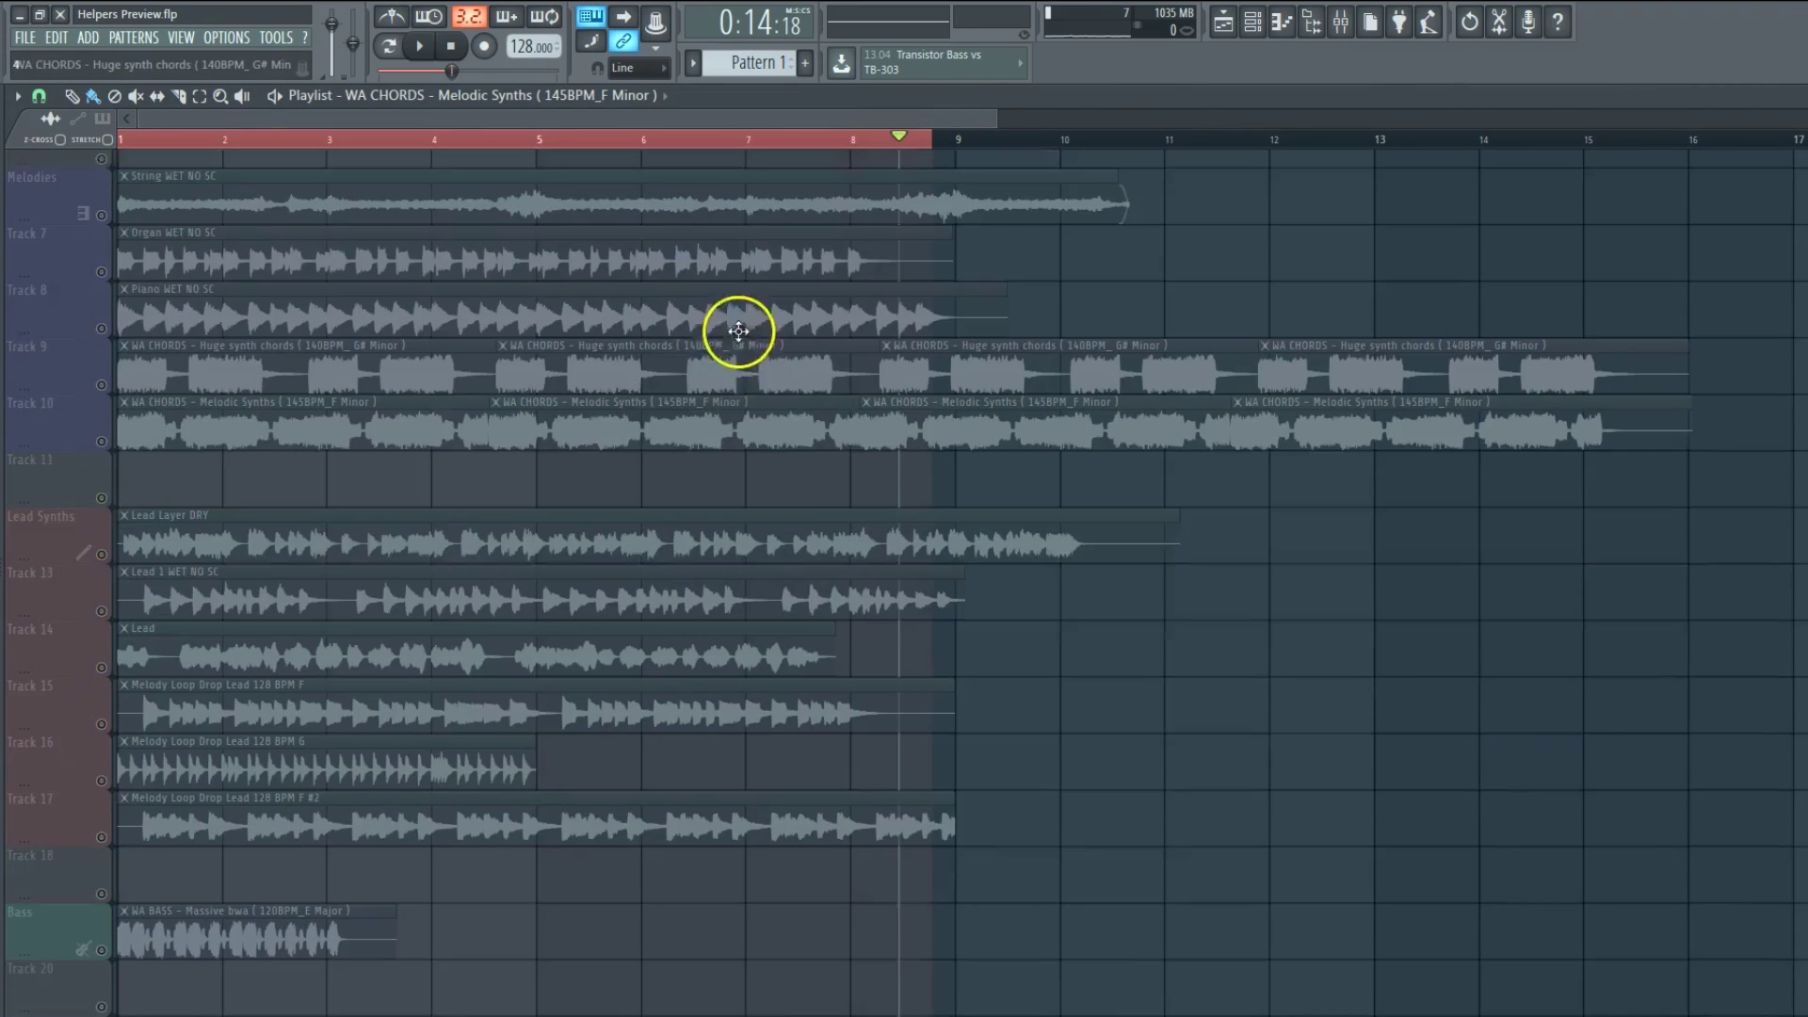
click(110, 541)
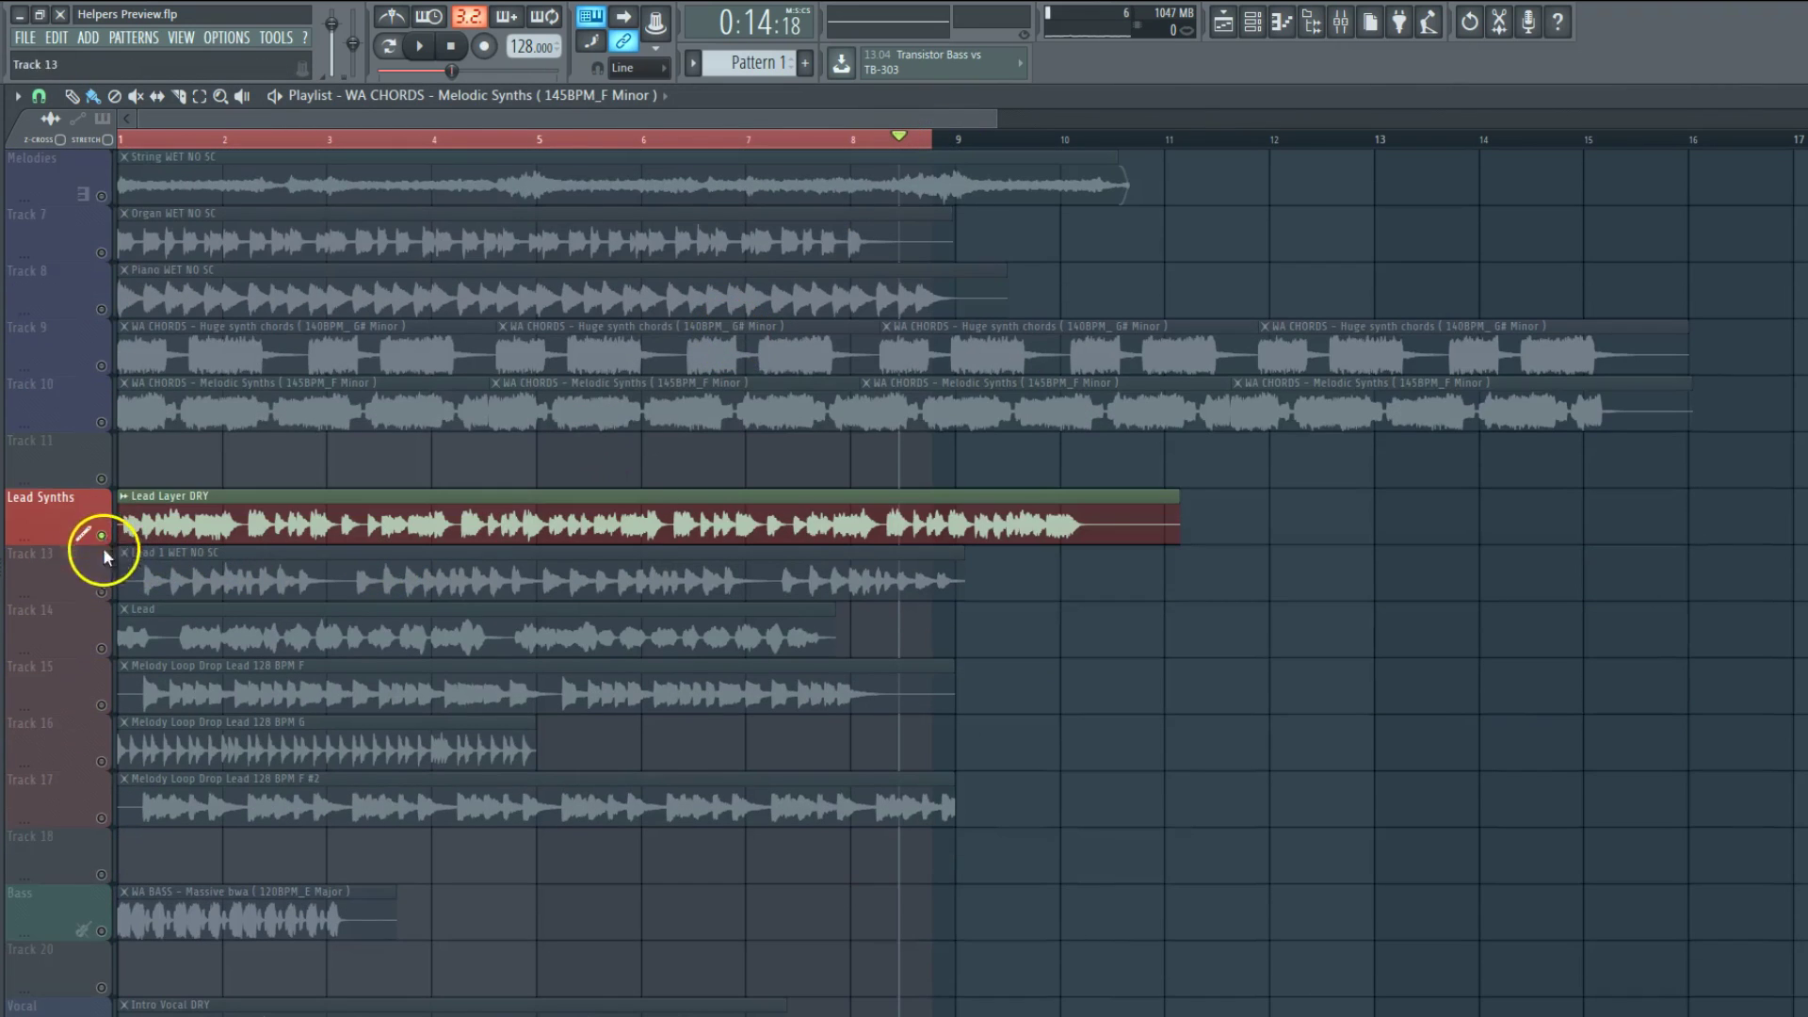
scroll(113, 612, up, 2)
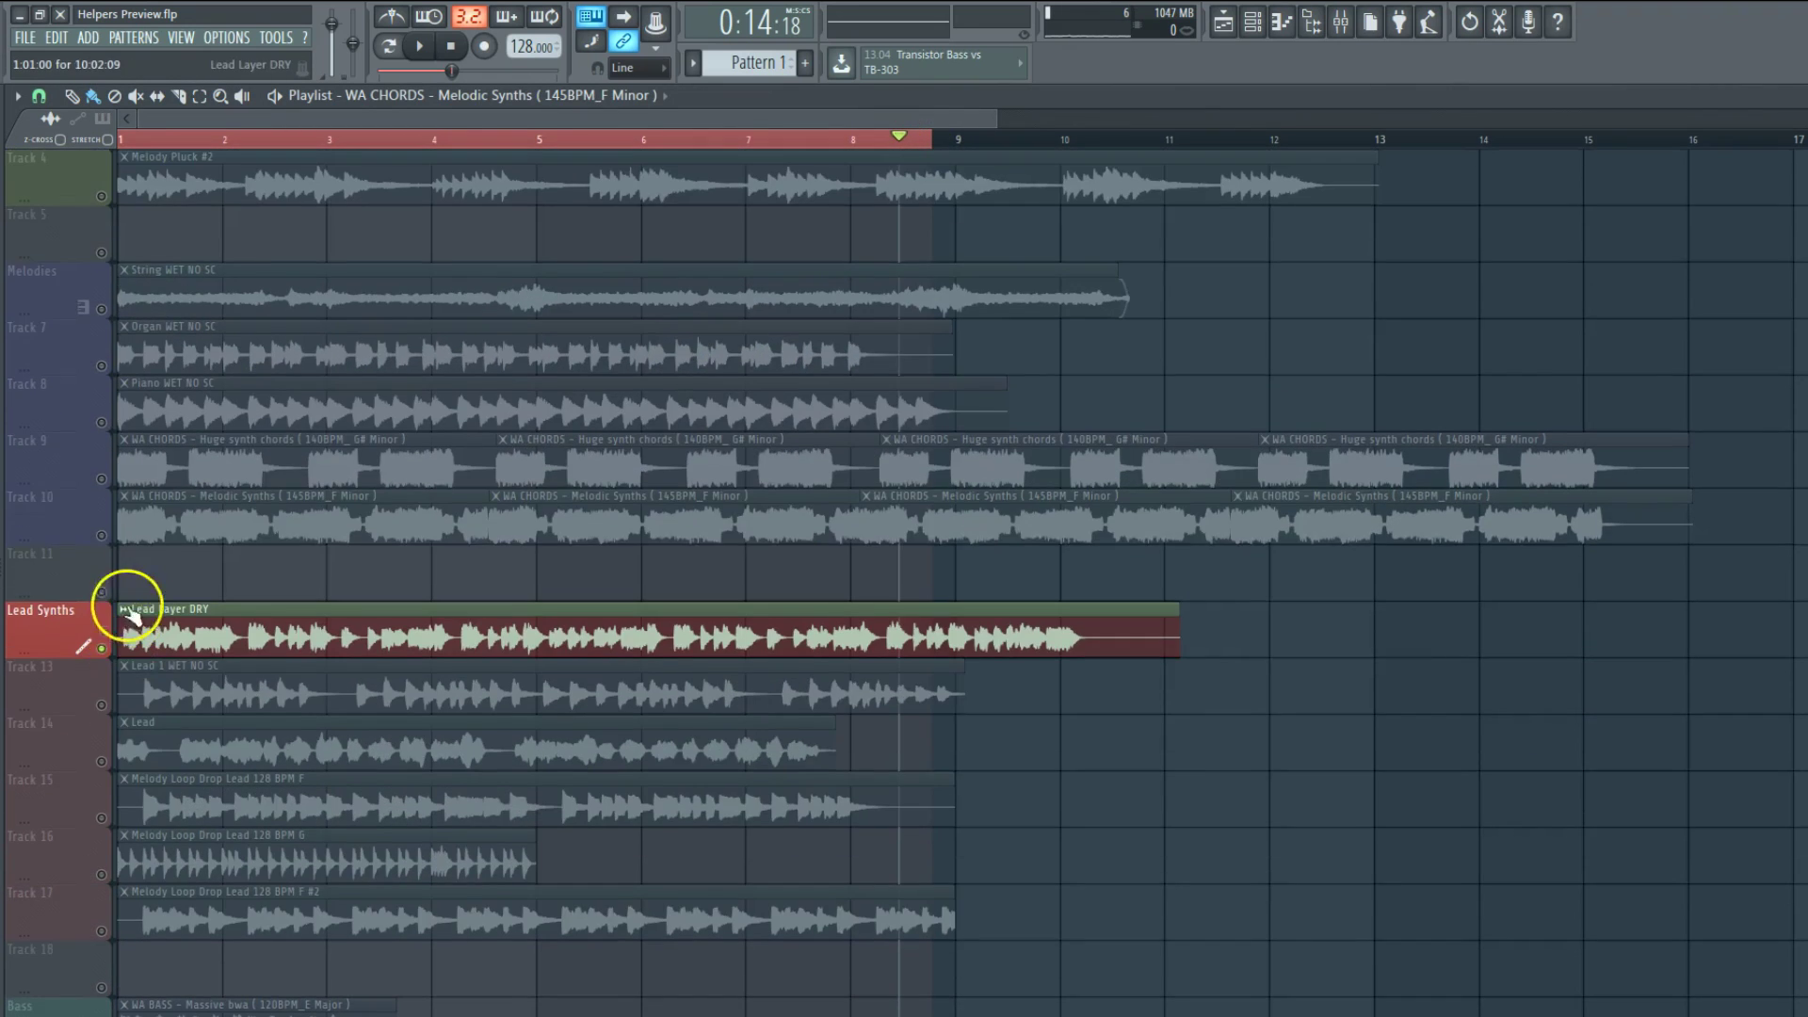
click(102, 480)
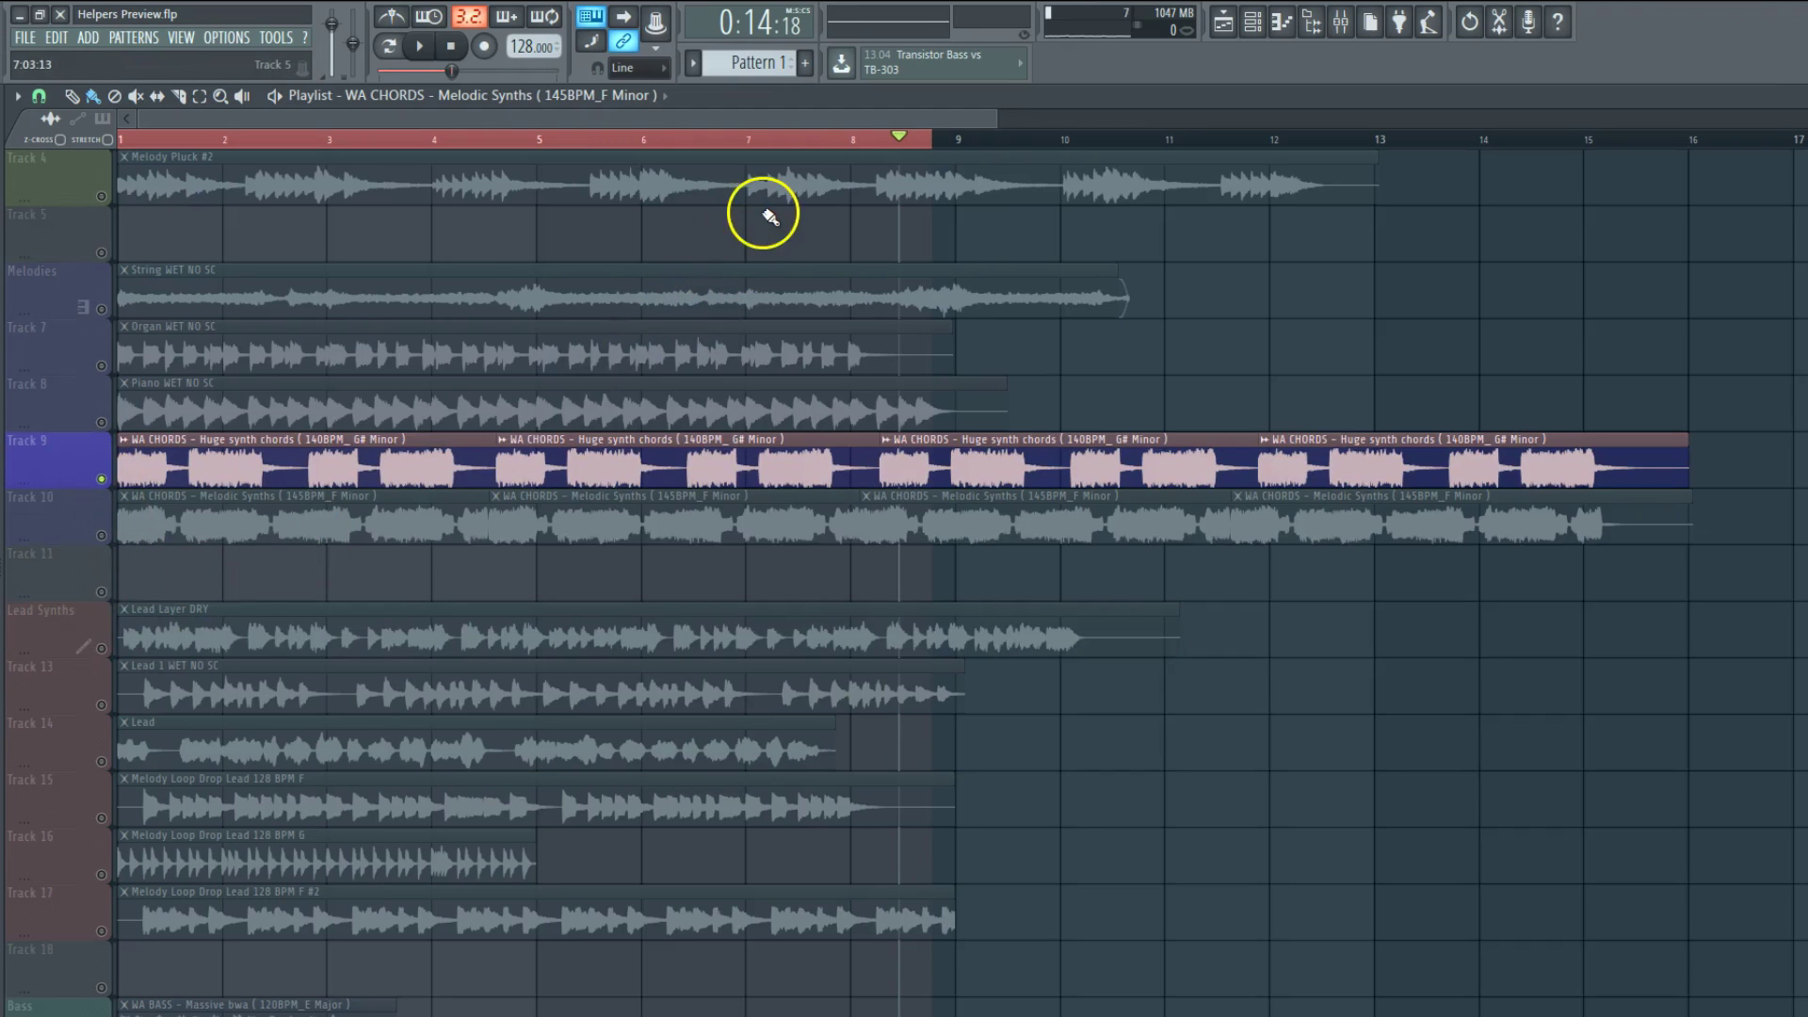
Step: Shorten the playlist time selection to end shortly after bar 8, then audition it with the mixer open
drag(932, 146, 884, 160)
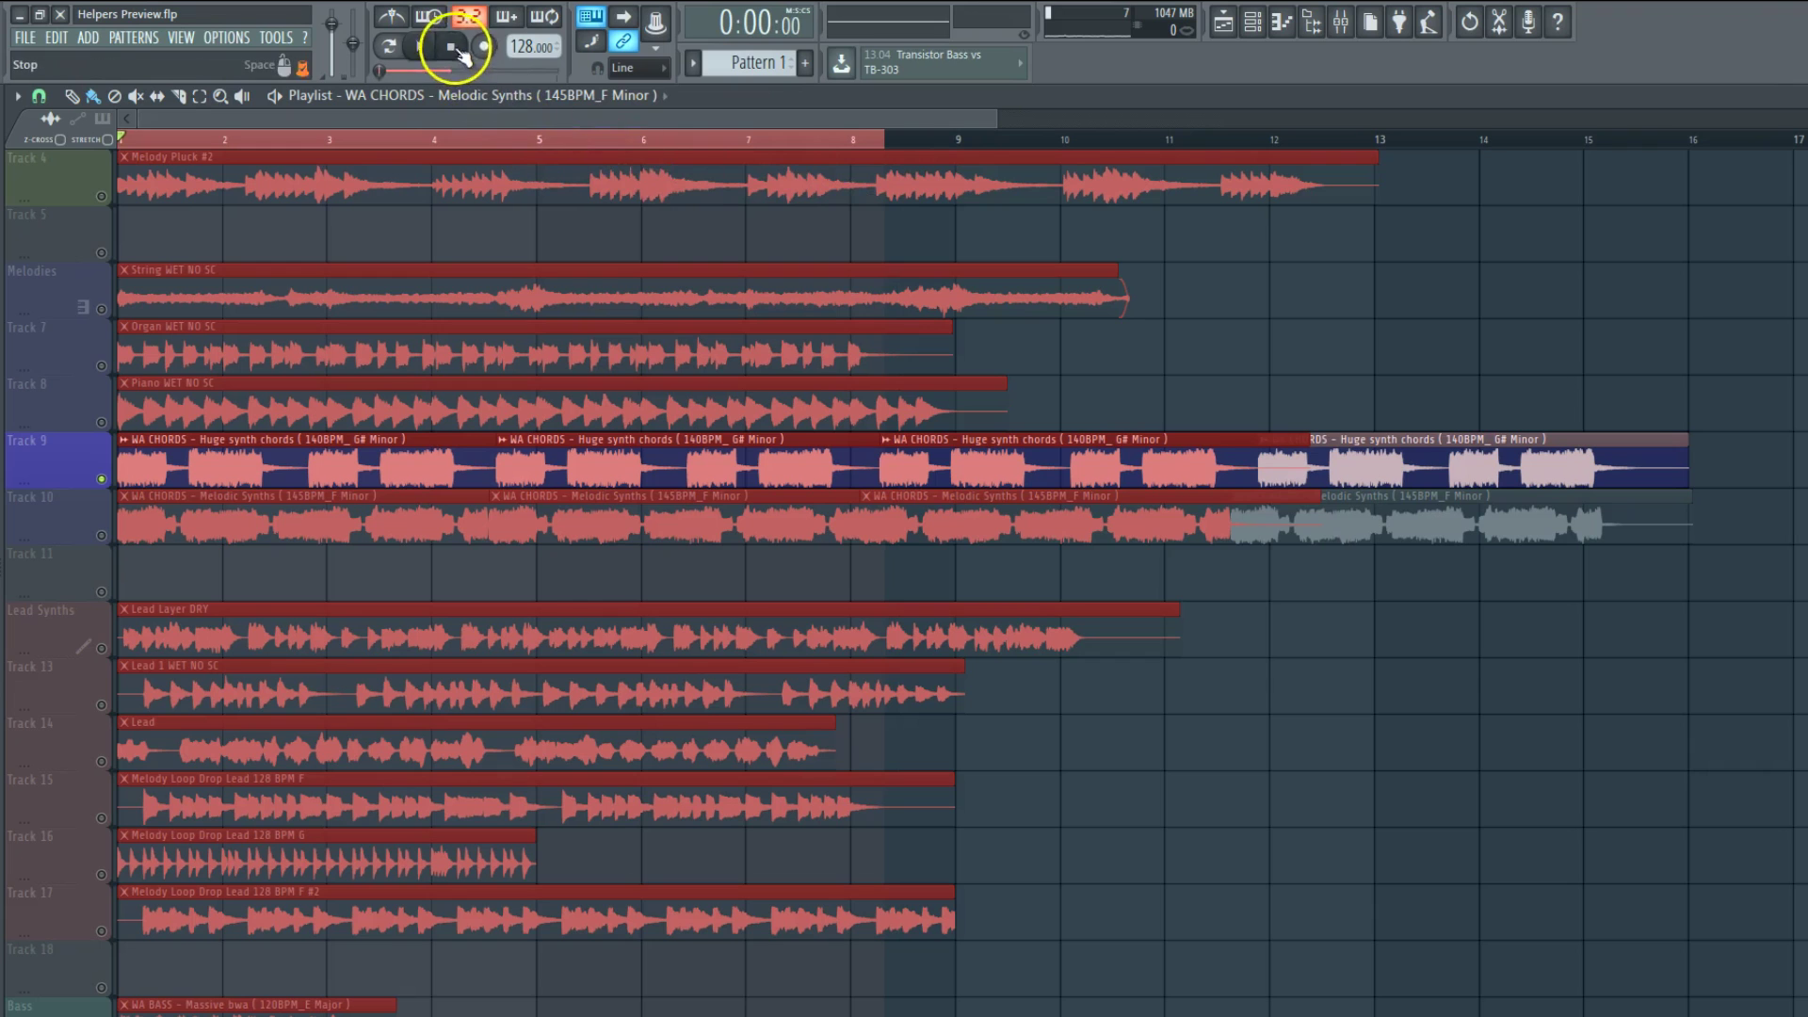
click(1337, 24)
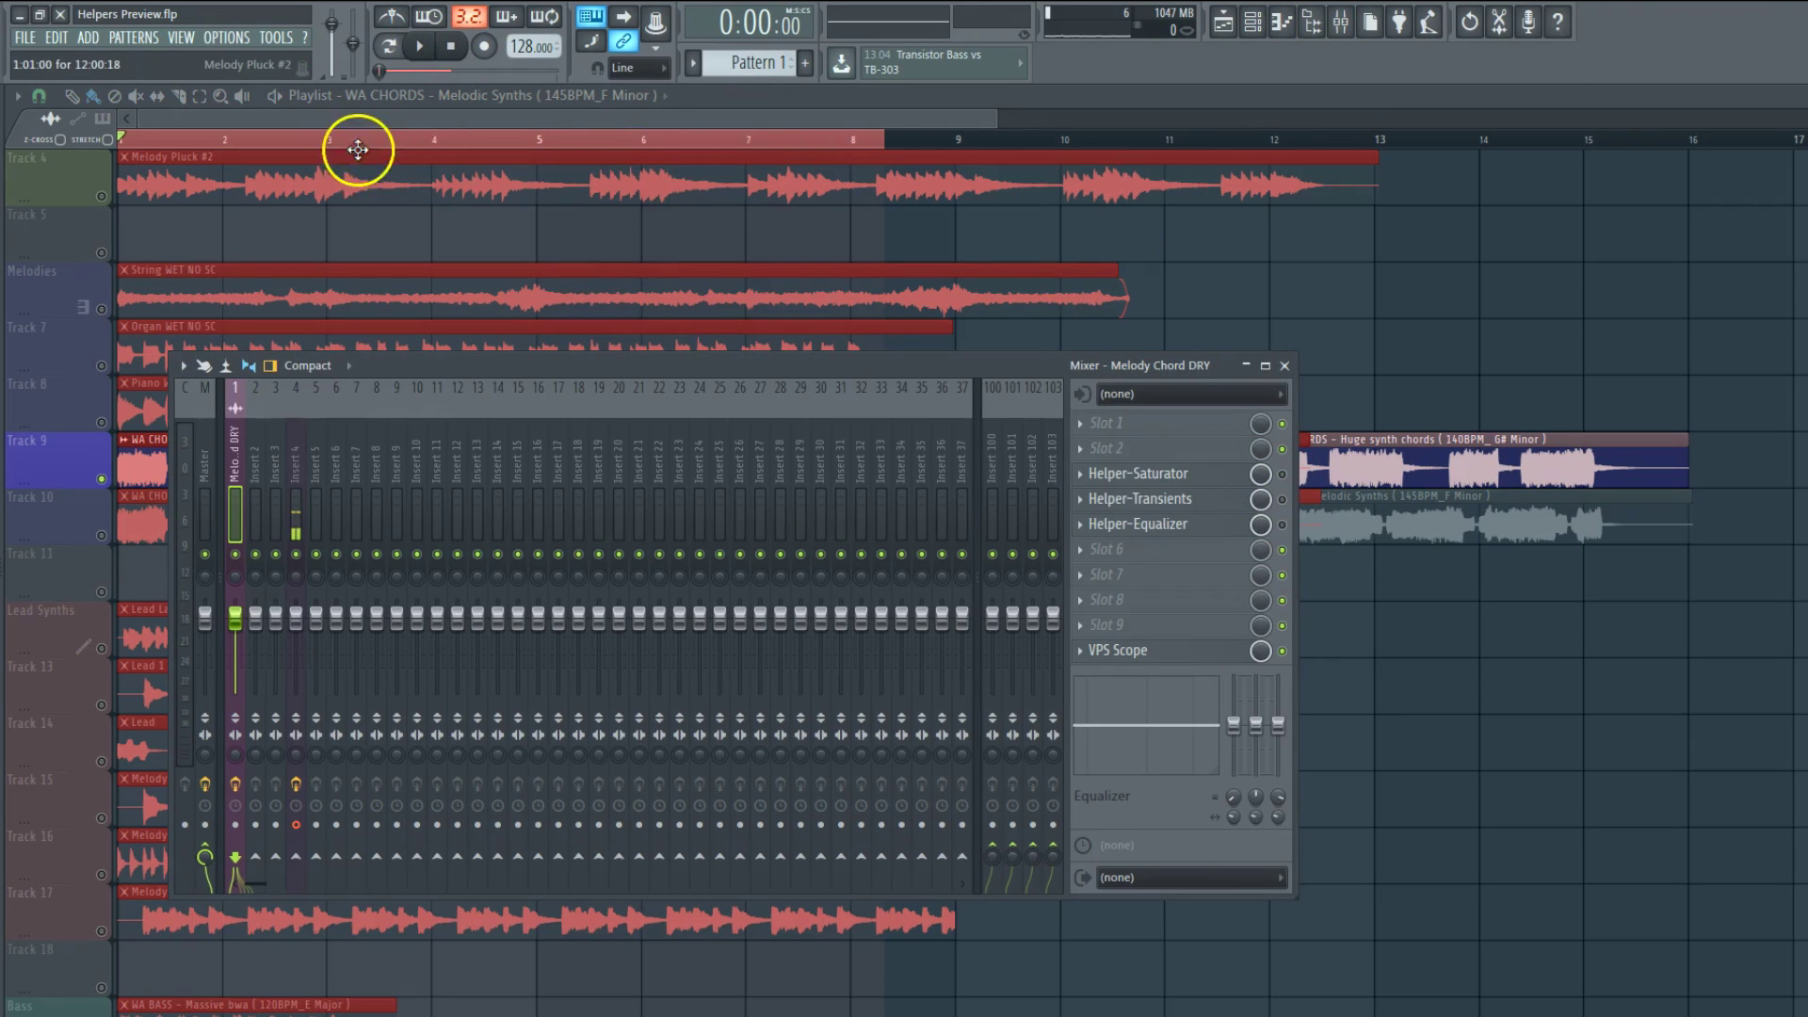
click(423, 47)
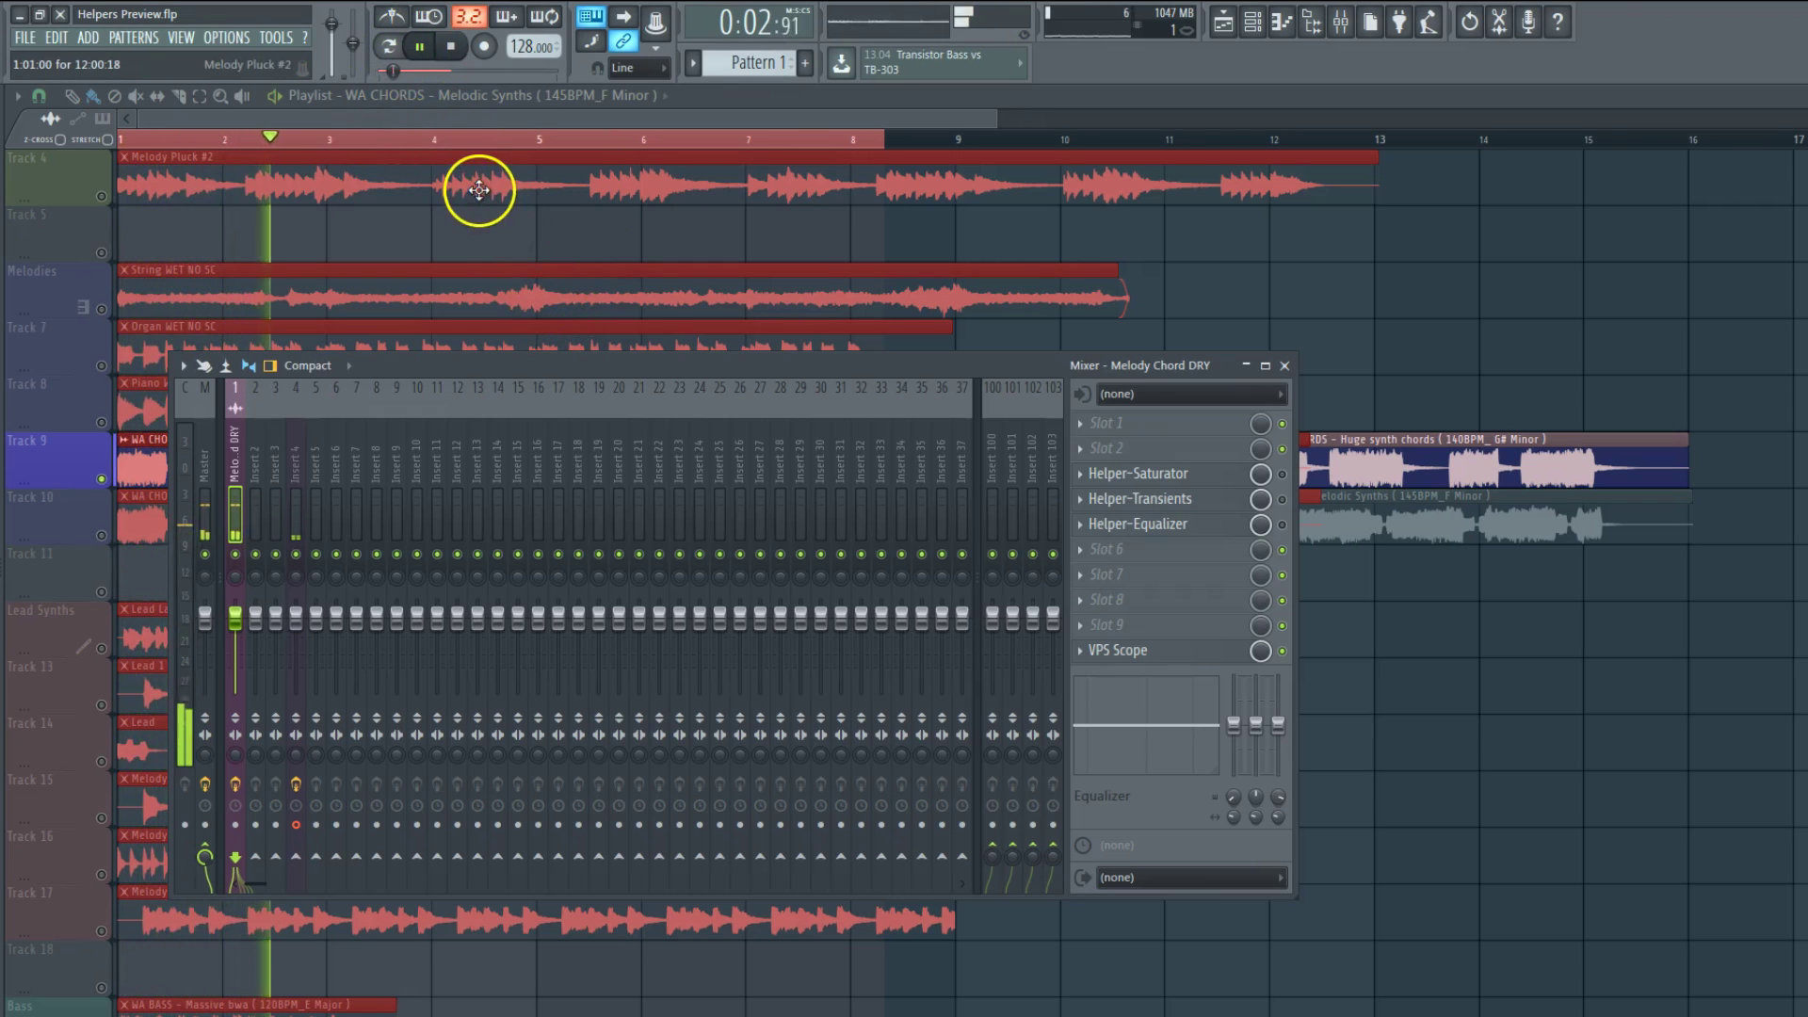
click(420, 46)
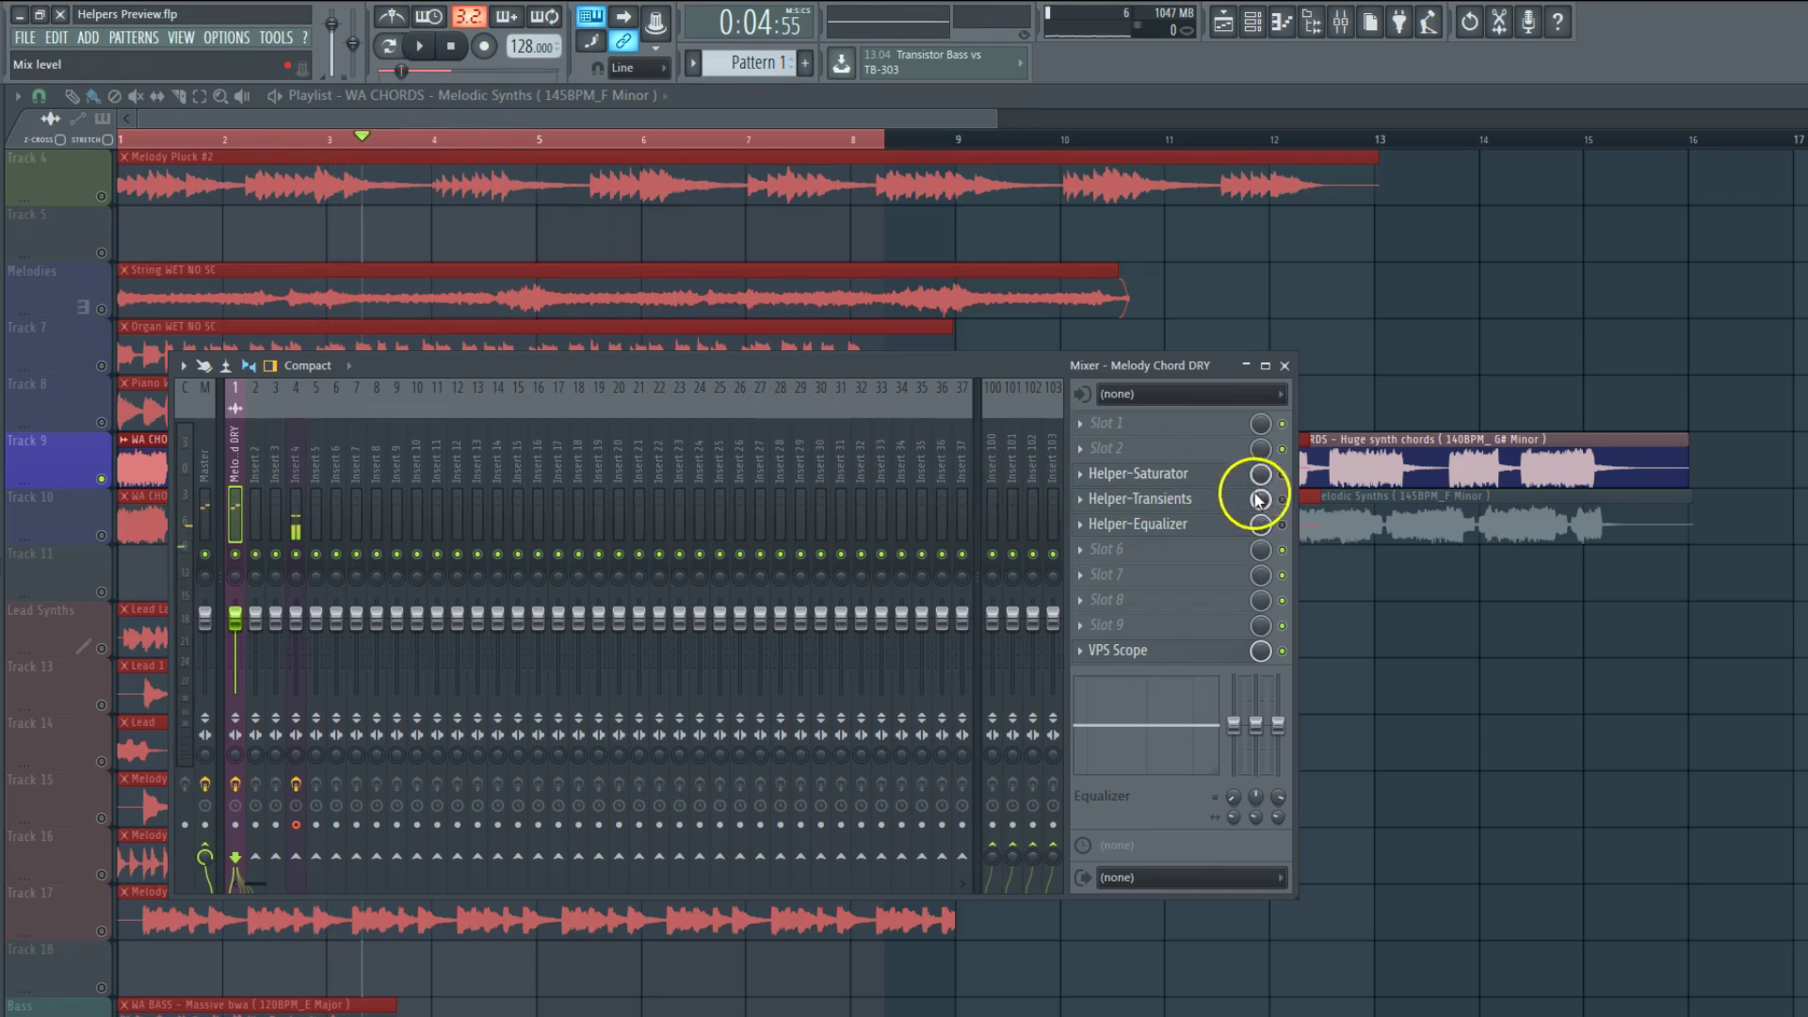
Step: Enable and open Helper-Equalizer on the Melody Chord DRY mixer track and set its frequency to 20
click(1281, 525)
click(1214, 524)
drag(1148, 614, 1037, 386)
drag(885, 503, 860, 933)
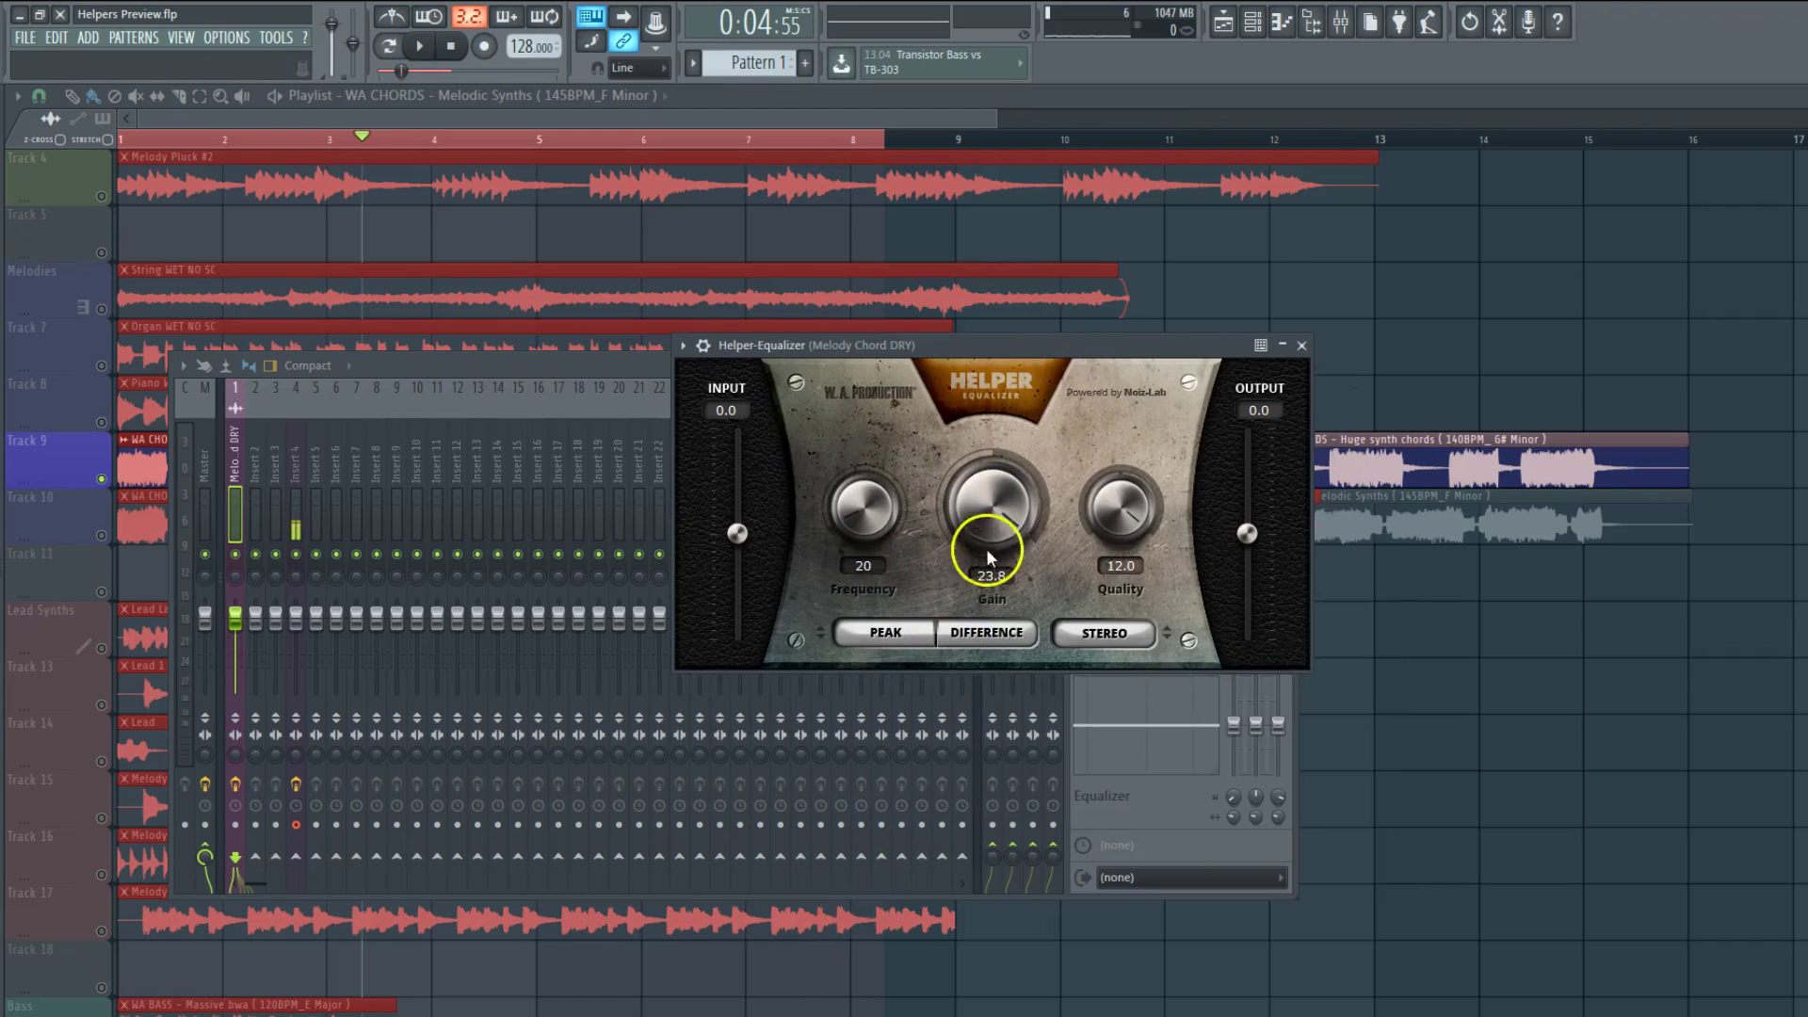
Step: Change Helper-Equalizer's filter type from Peak through Low Pass to High Shelf
click(897, 636)
click(900, 646)
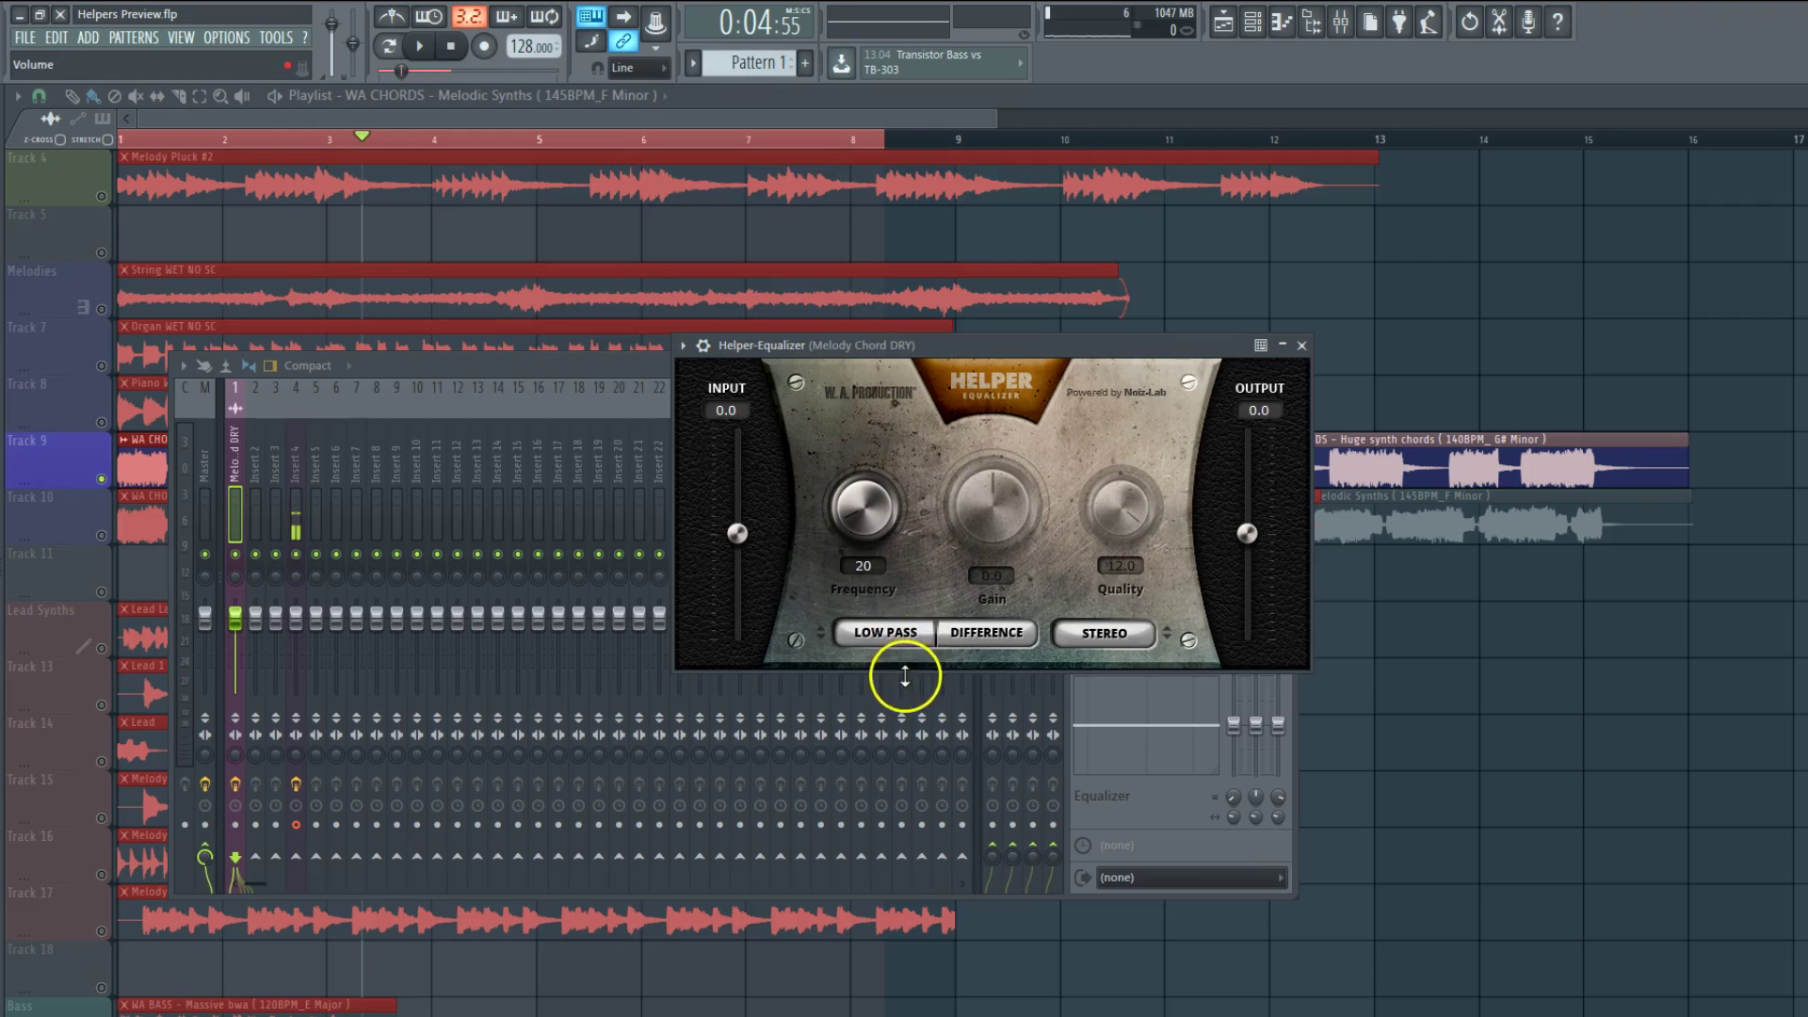
click(906, 650)
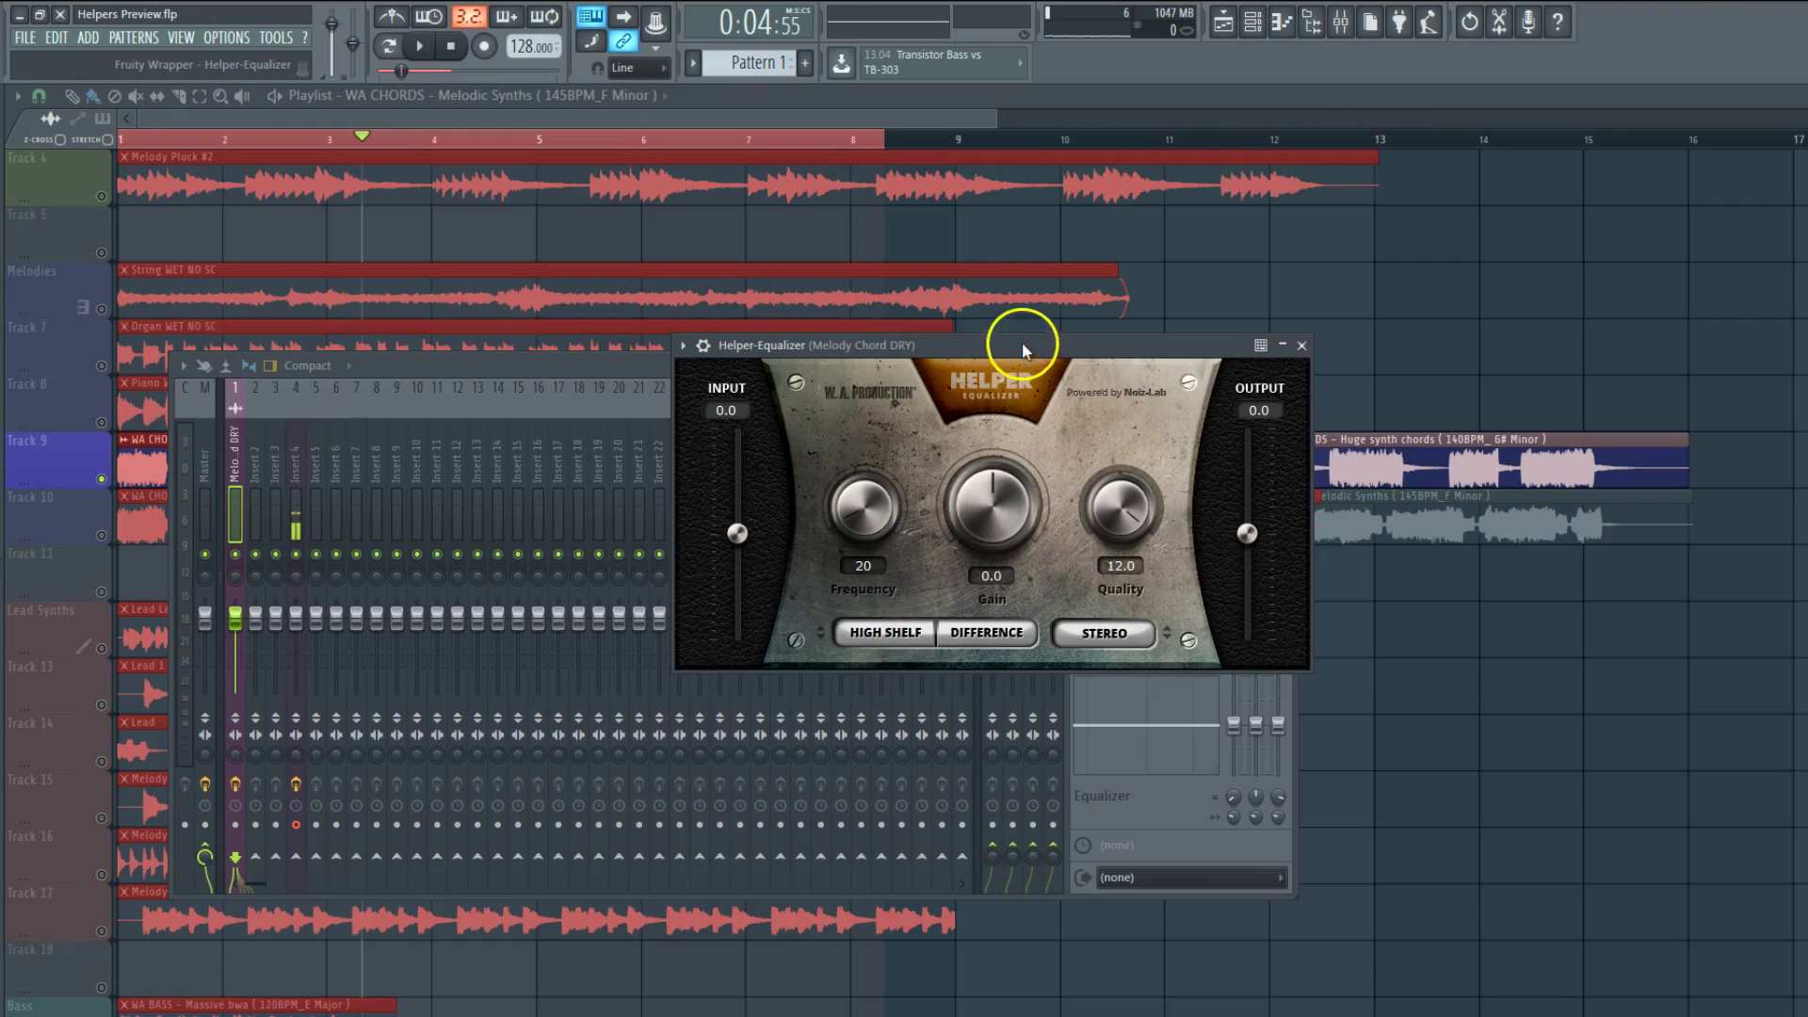
Step: Reposition the Helper-Equalizer window and cycle the filter type through High Pass, Low Shelf and Low Pass back to High Shelf
drag(1021, 342, 917, 398)
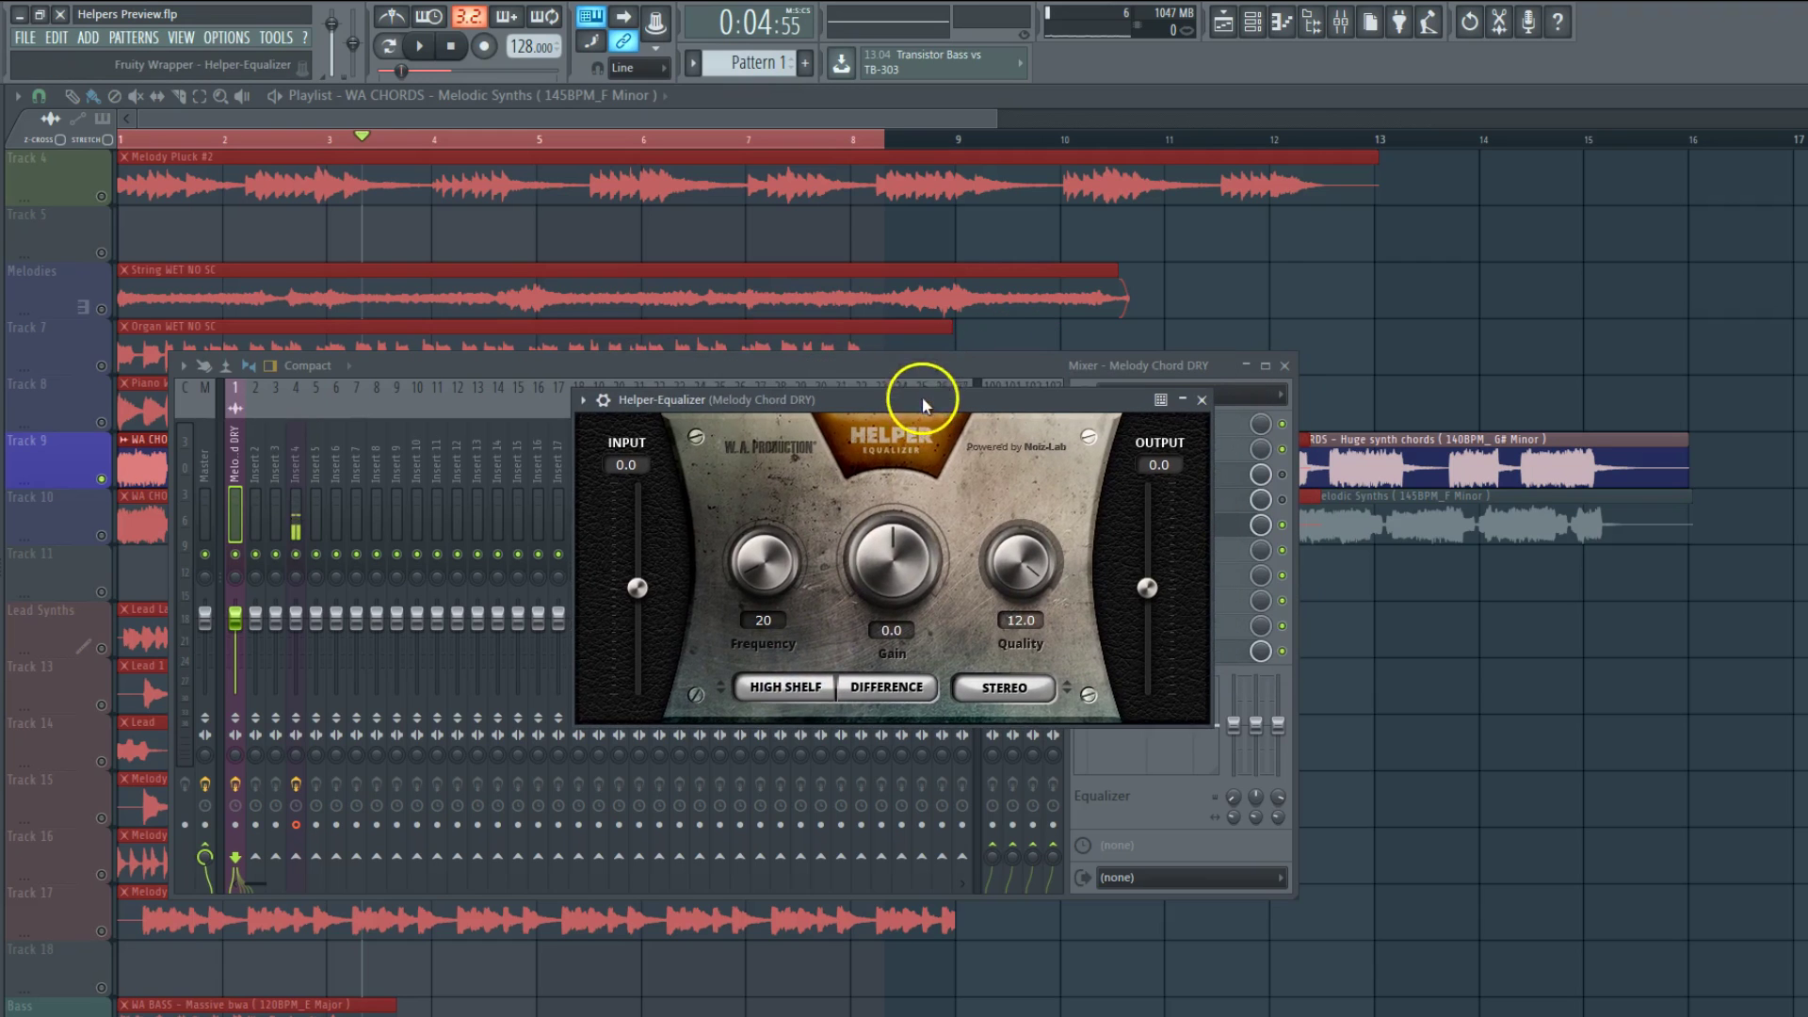
click(793, 692)
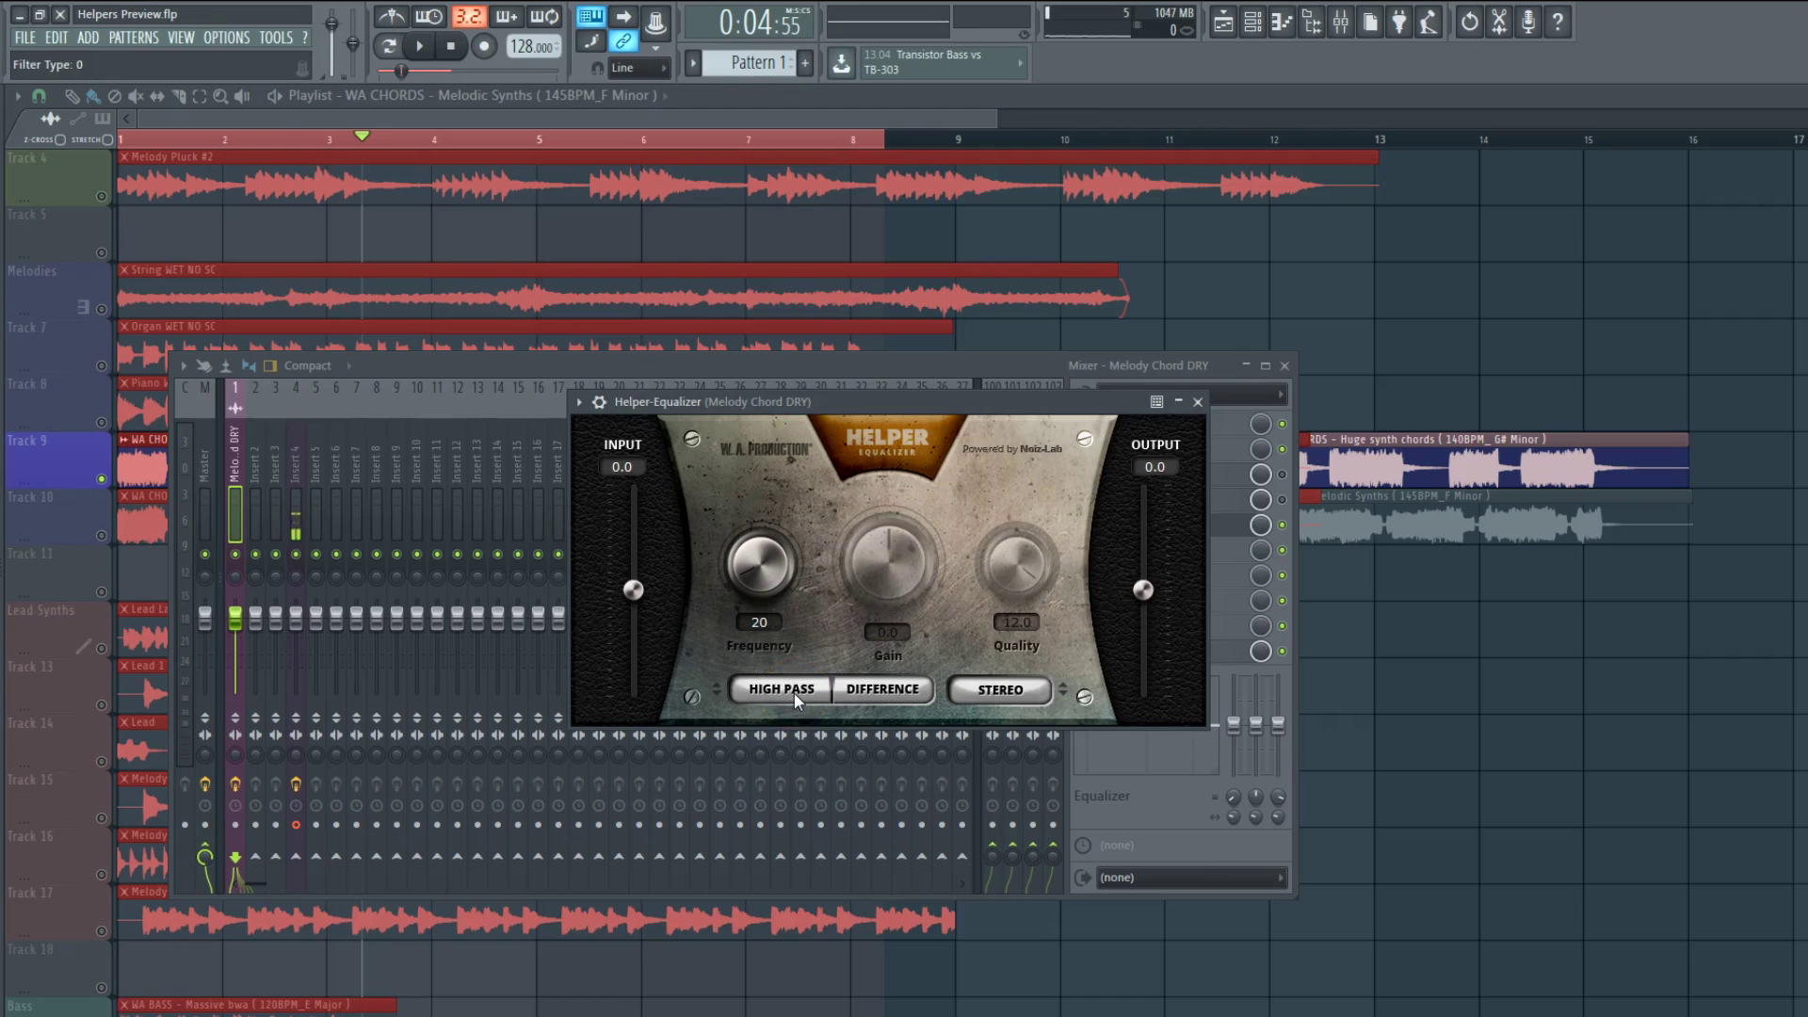
click(794, 692)
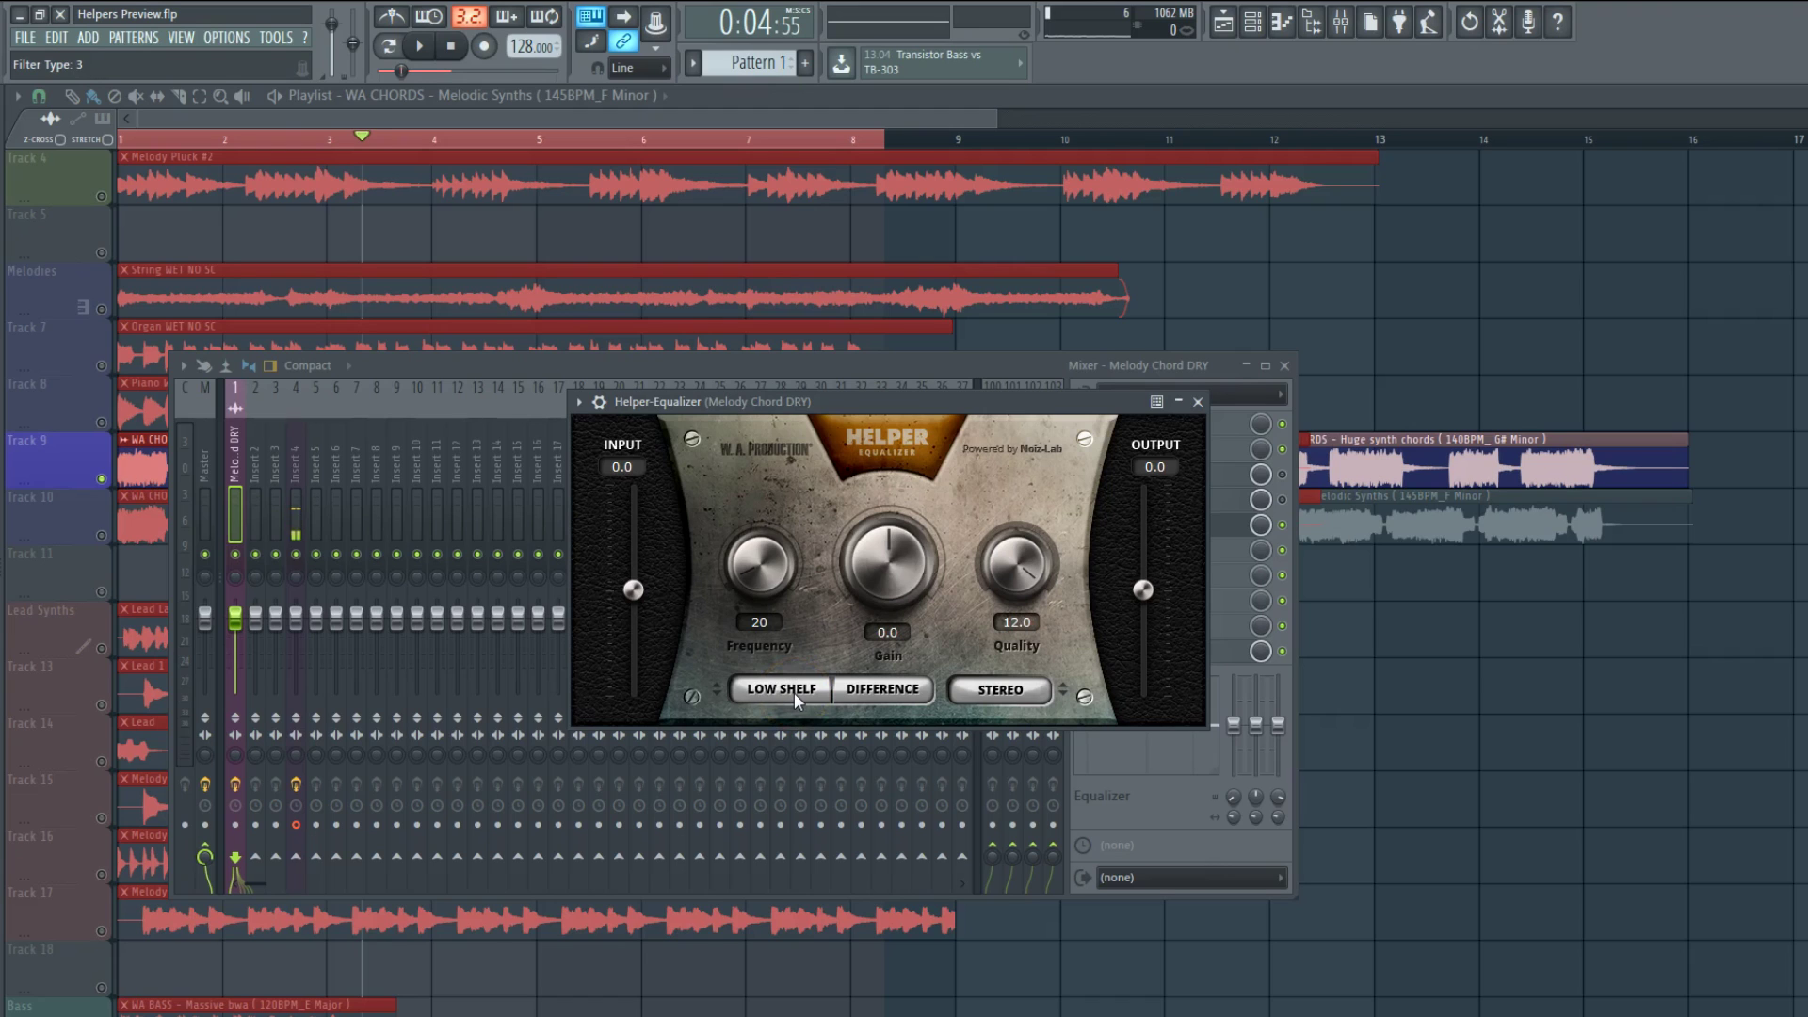
click(794, 693)
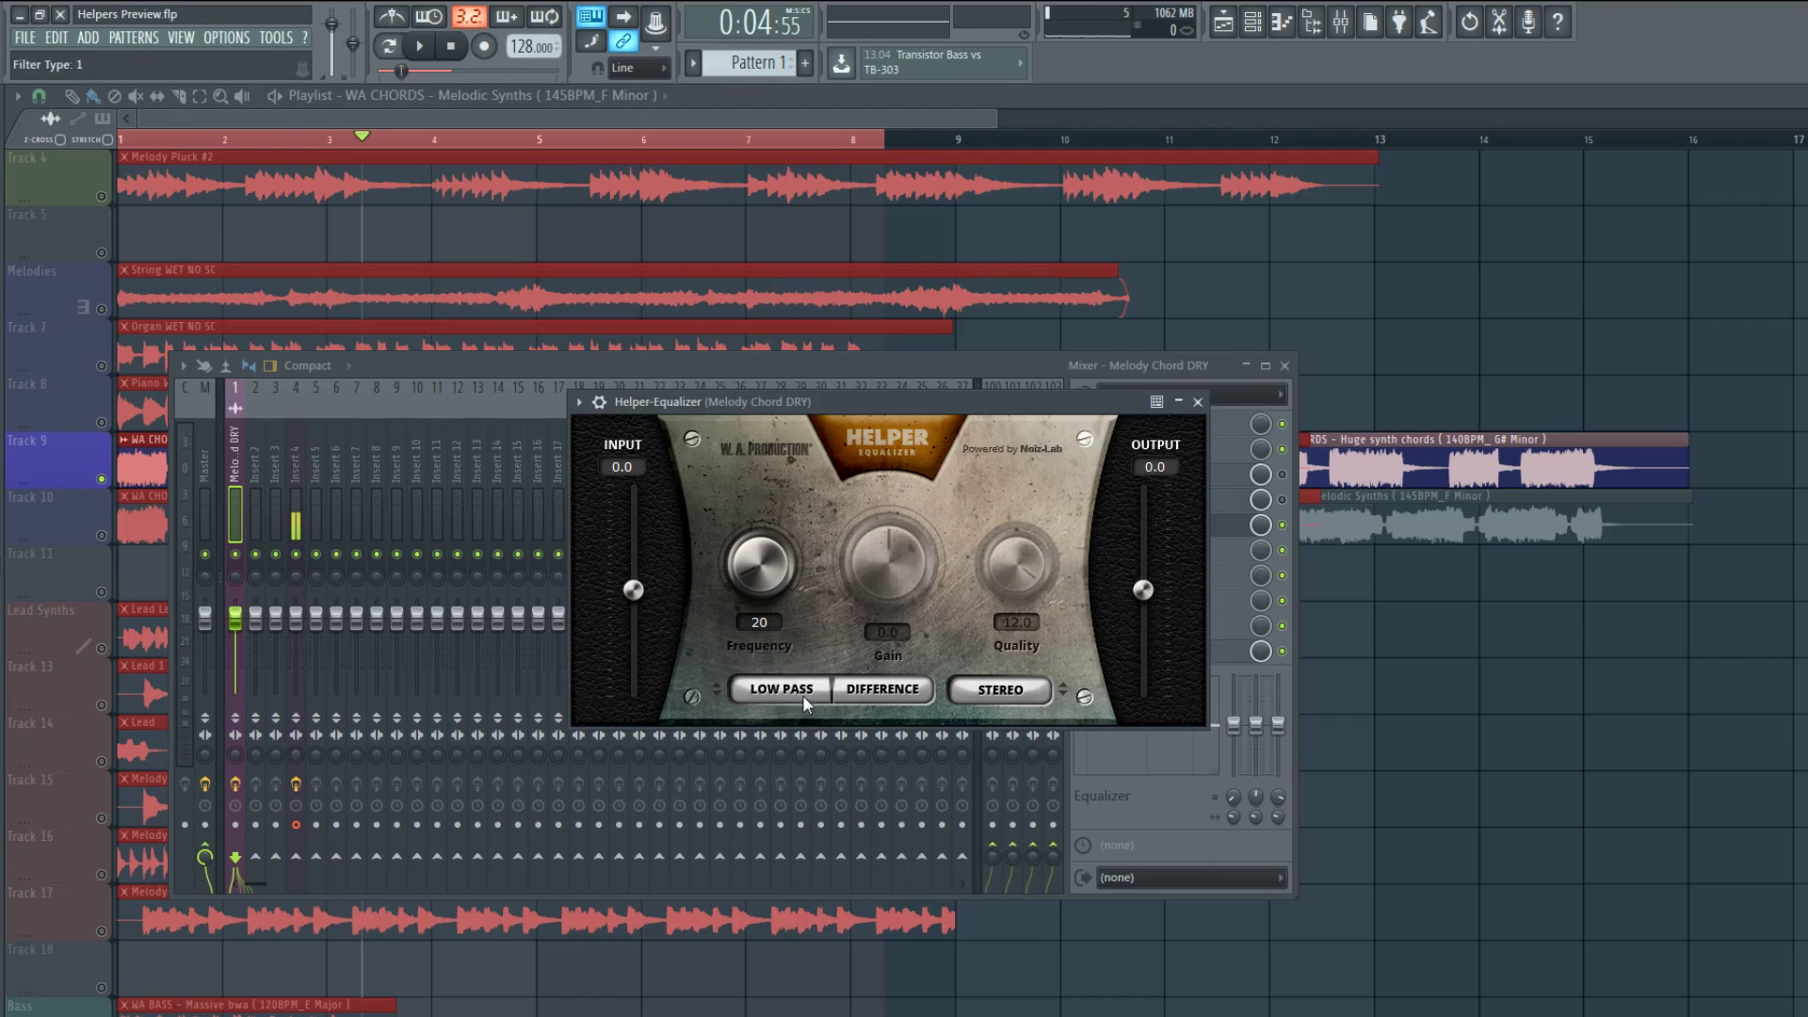
click(802, 694)
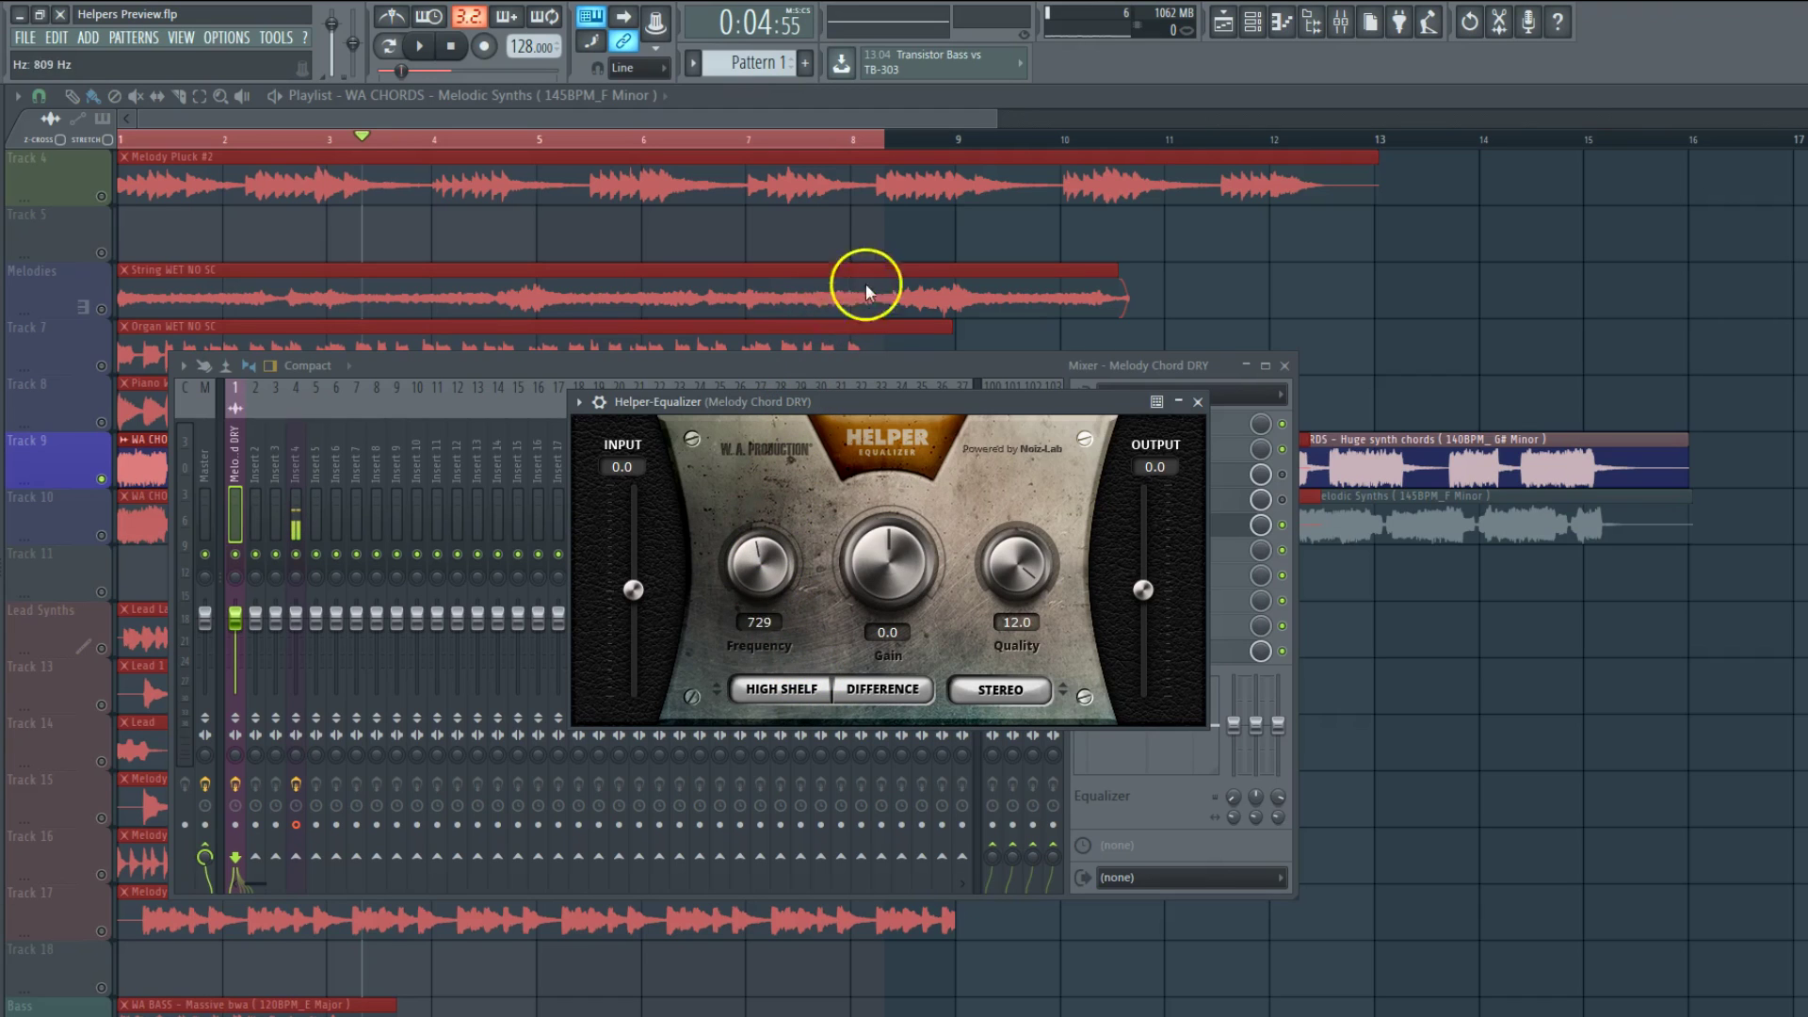
Step: Set Helper-Equalizer to frequency 1909, gain 2.4, quality 2.2 and Side channel mode, then close it and the mixer
drag(779, 579, 789, 544)
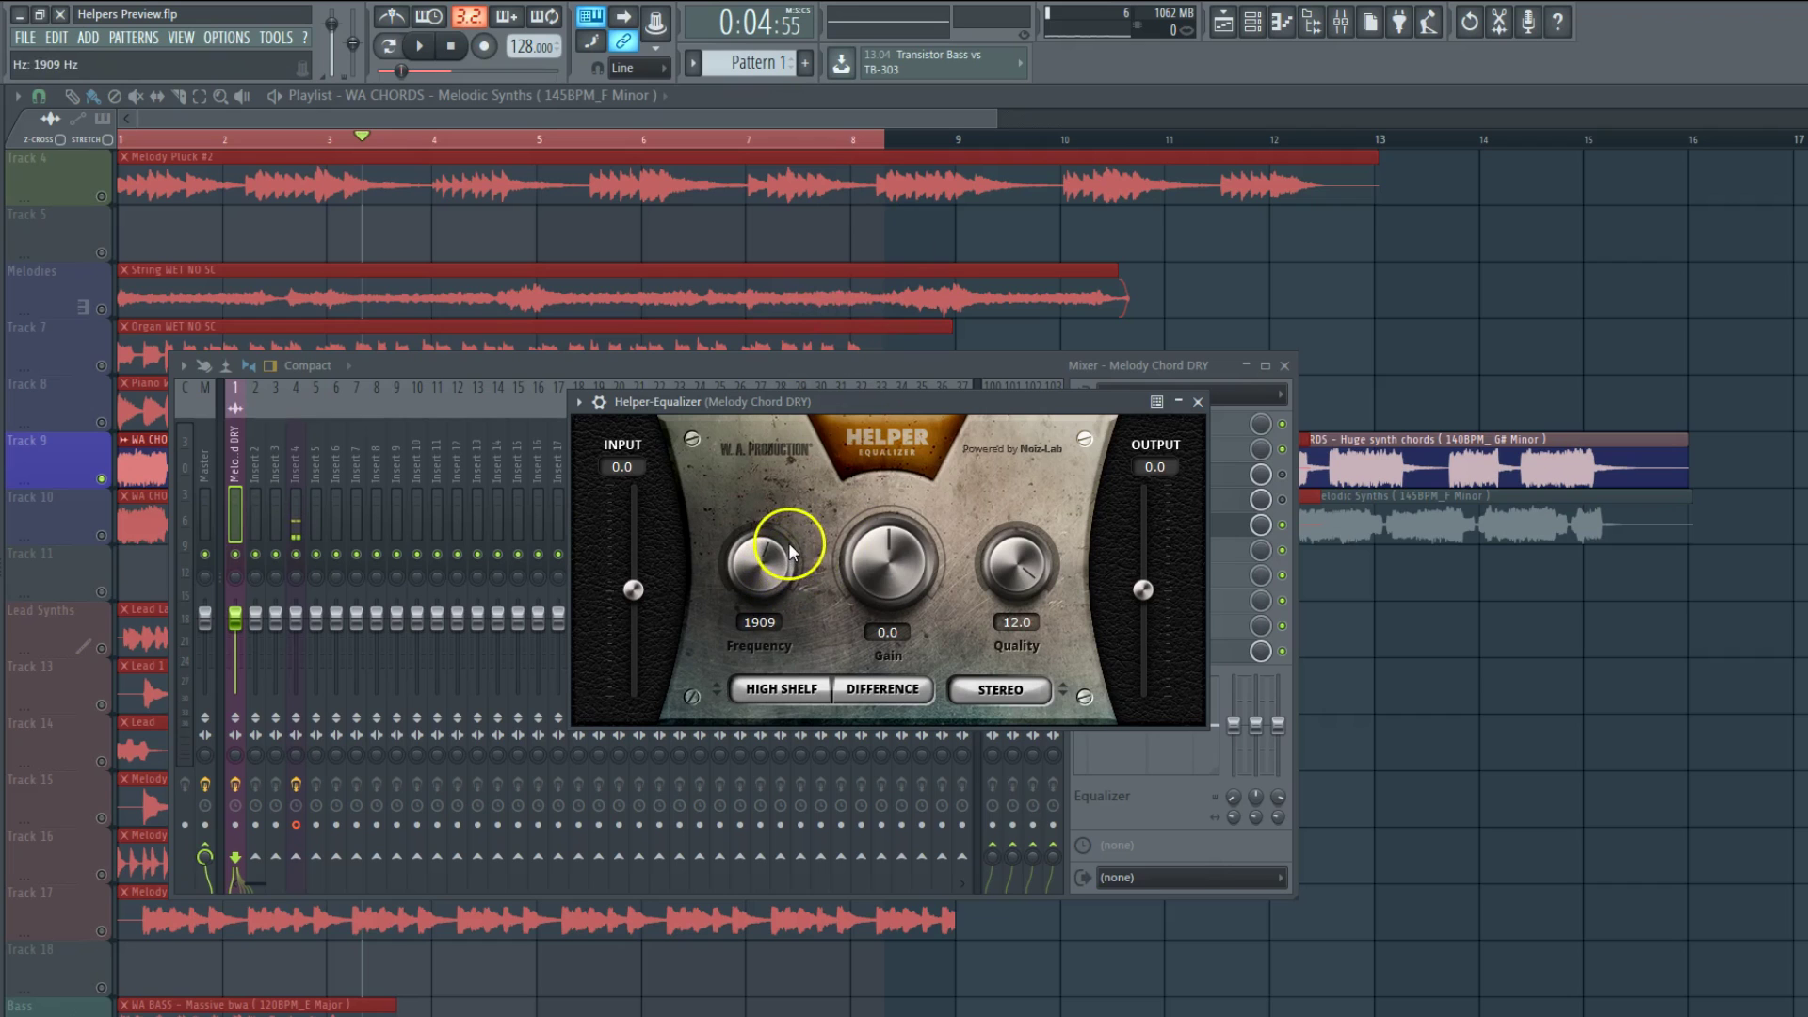
drag(900, 562, 915, 535)
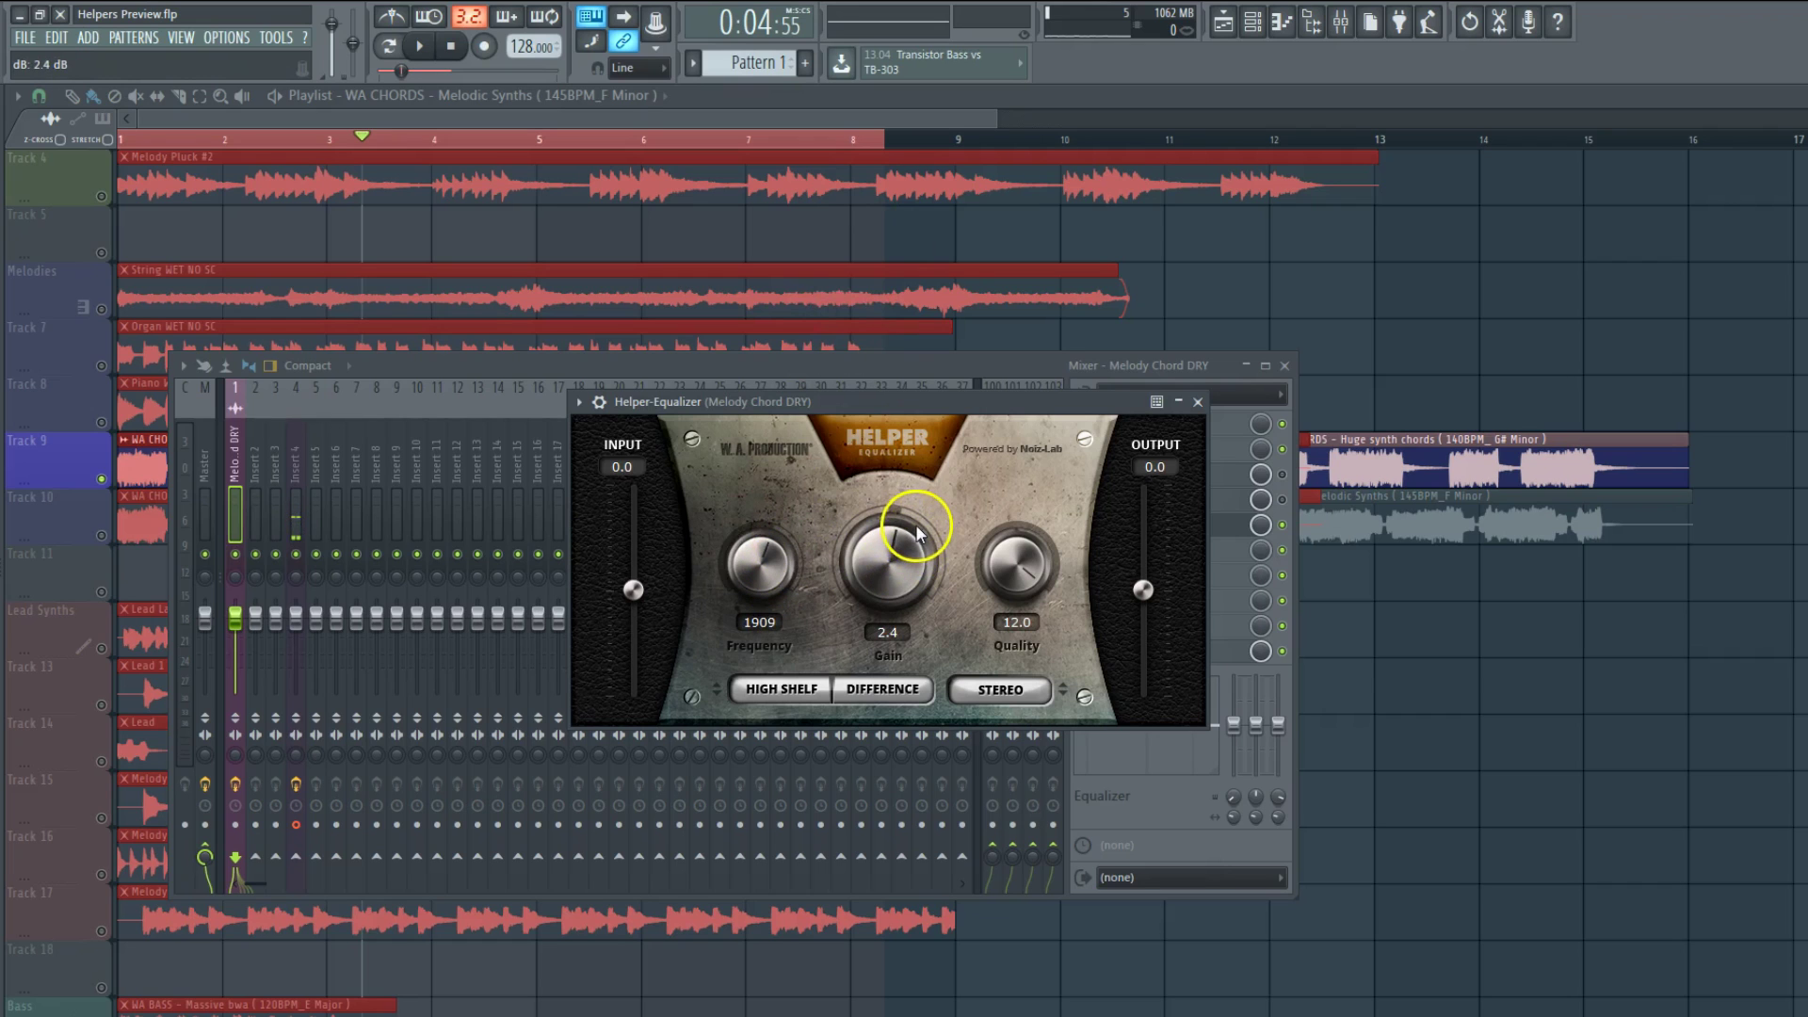
drag(1001, 565, 1007, 602)
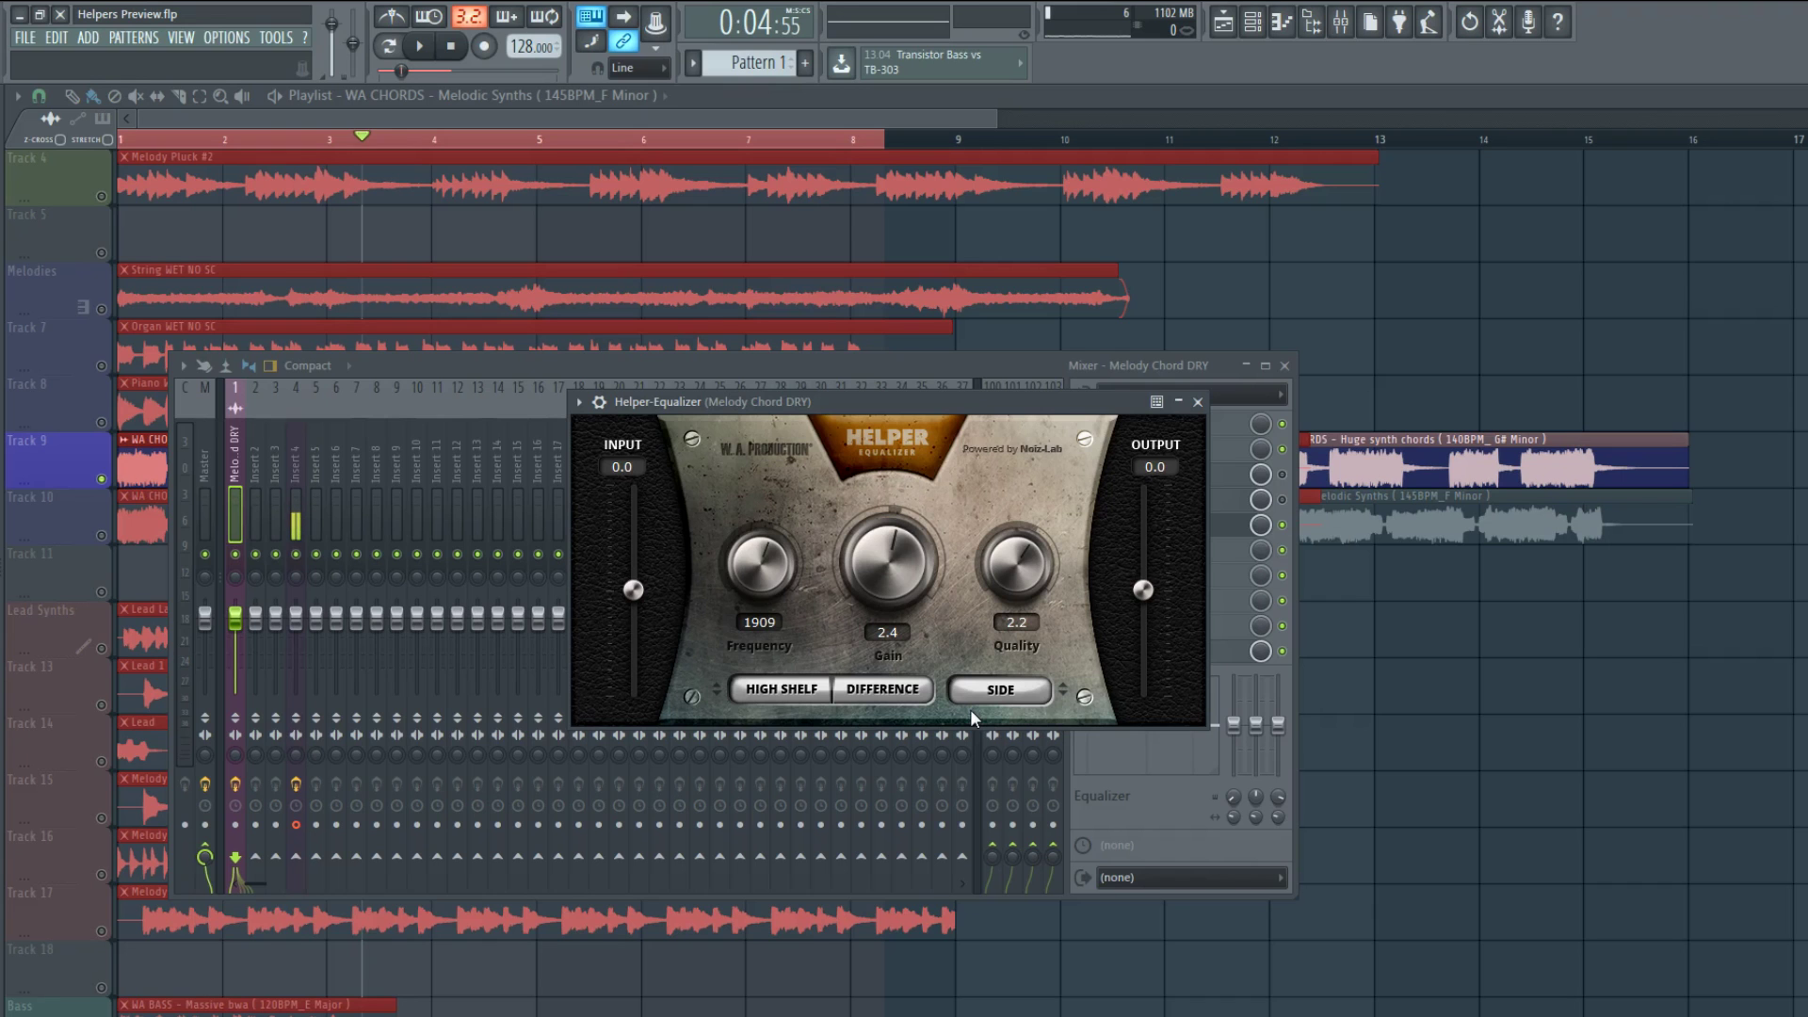
click(1196, 402)
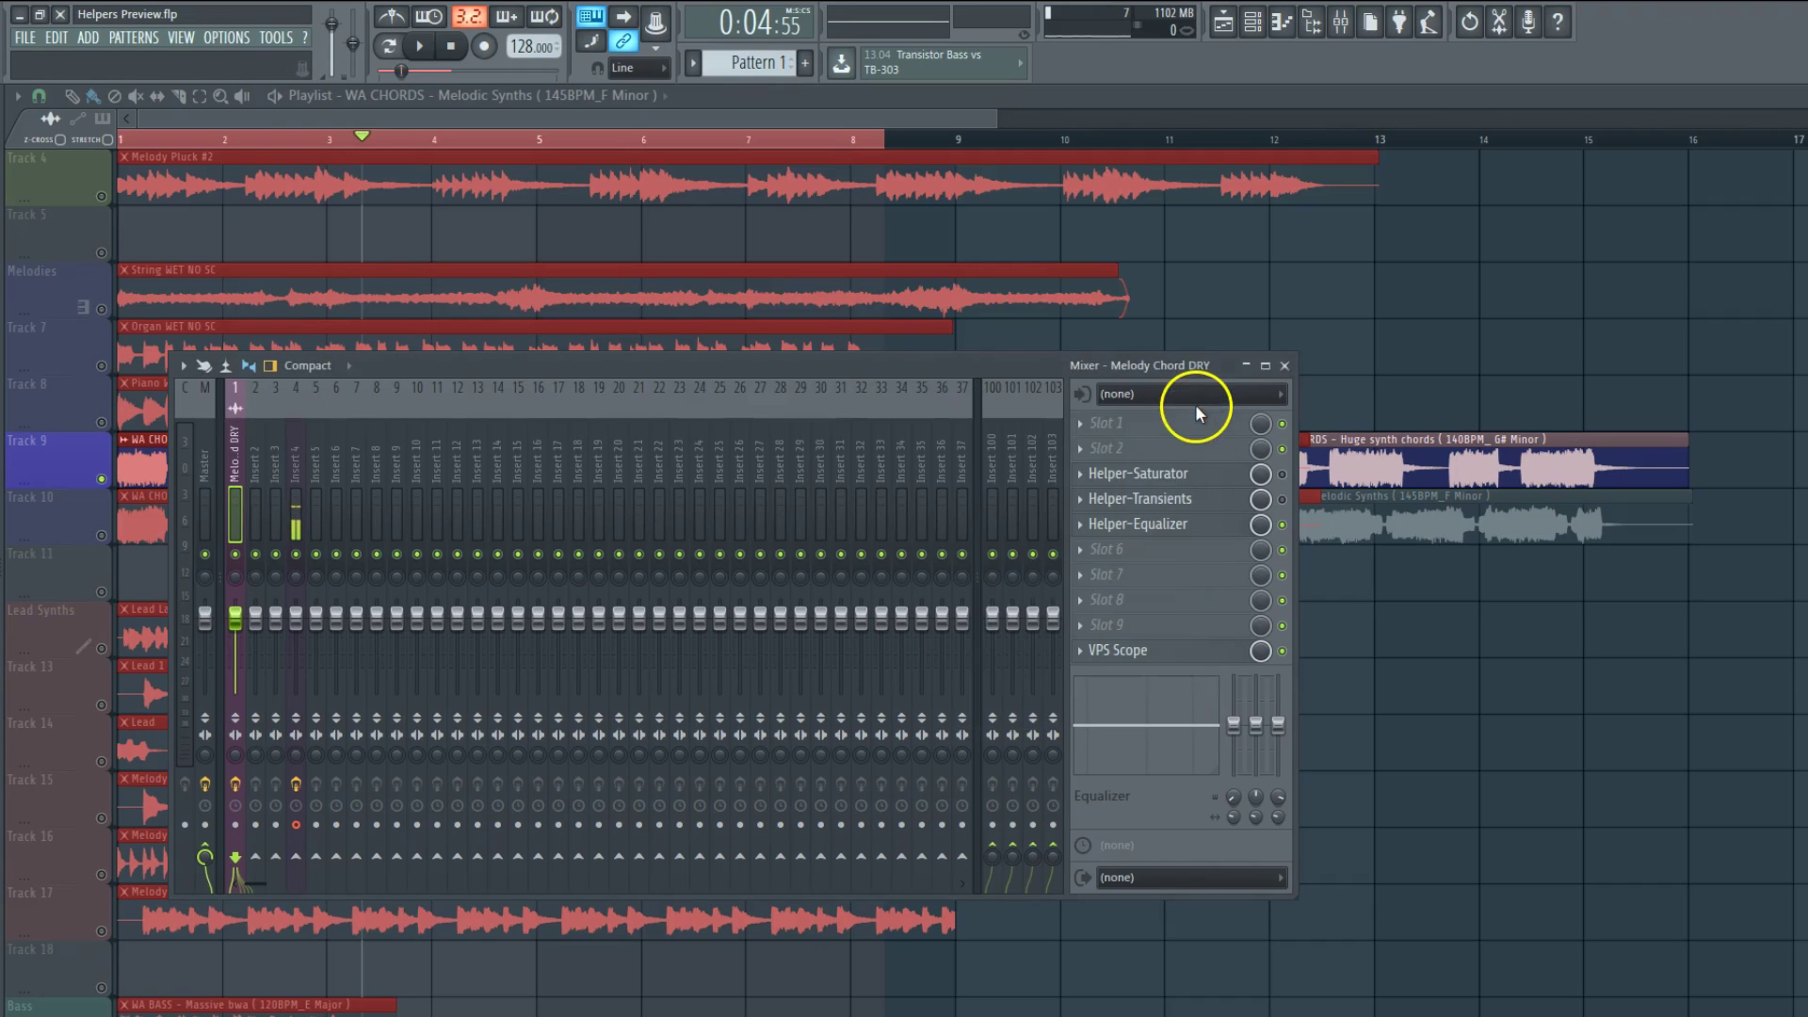
click(1283, 366)
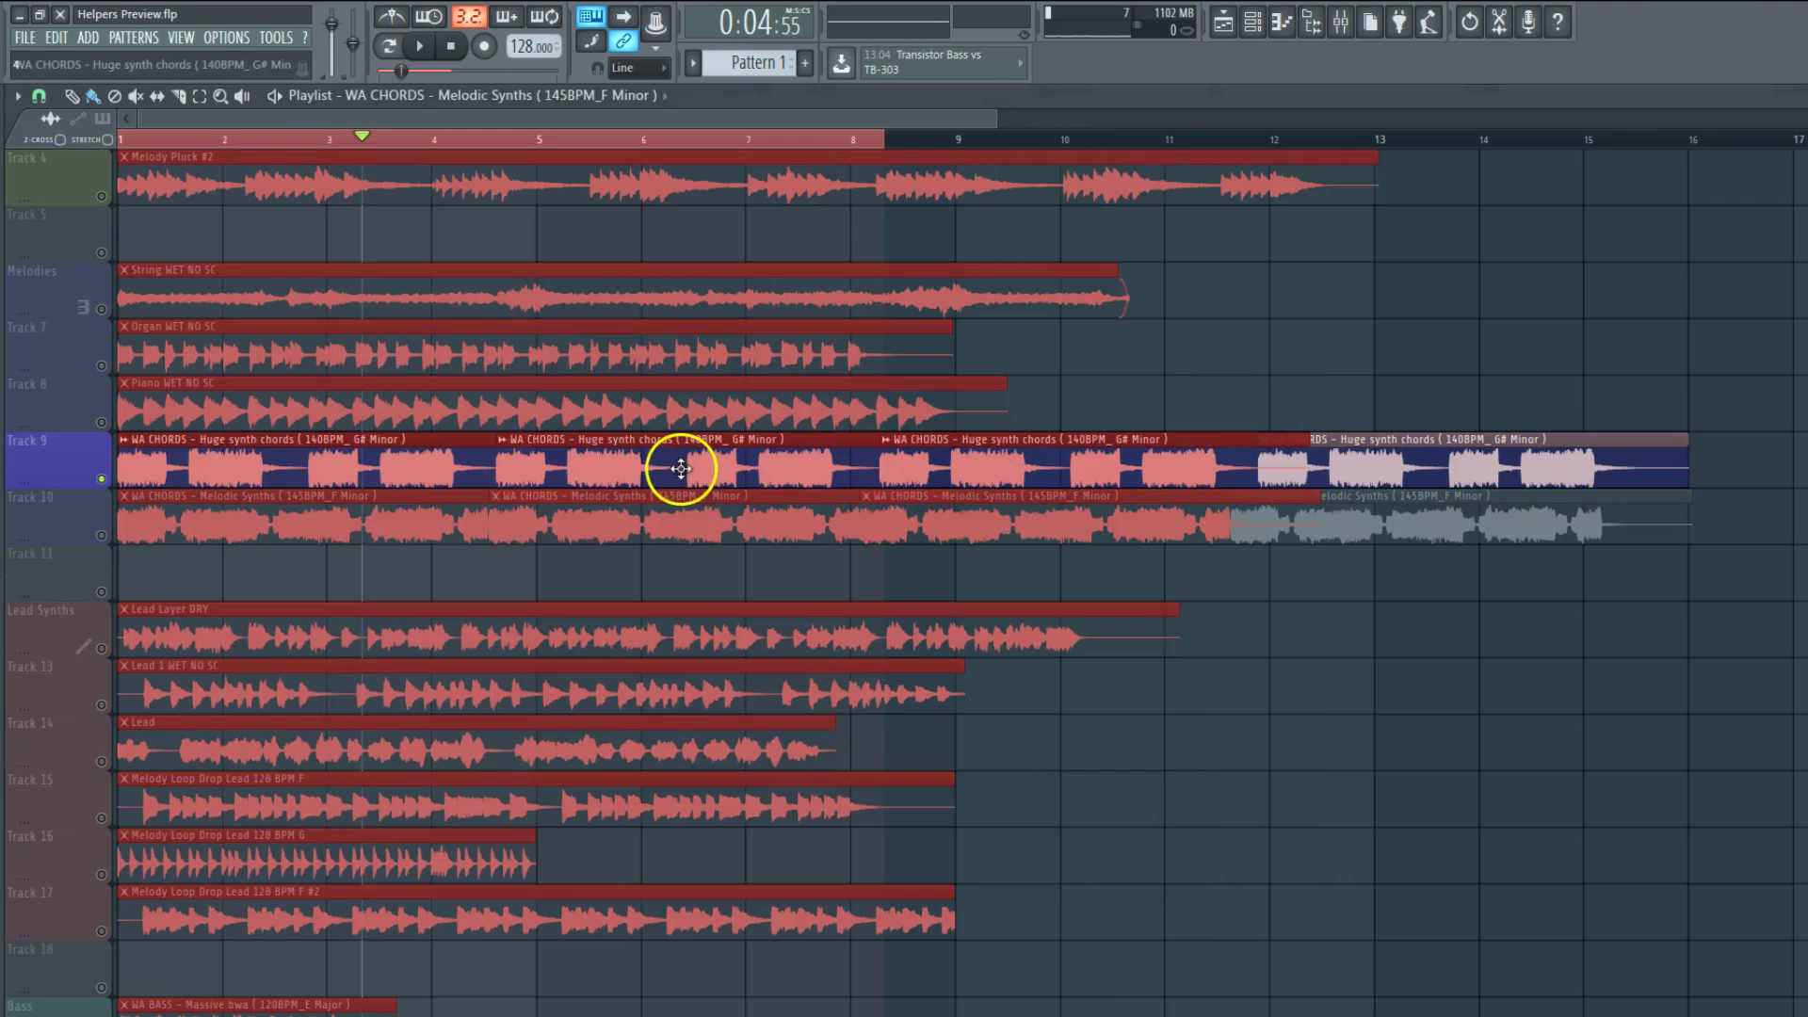
Step: Reopen Helper-Equalizer from the mixer during playback, switch it to Effect, and set output to 2.5 and gain to 9.7
click(1339, 23)
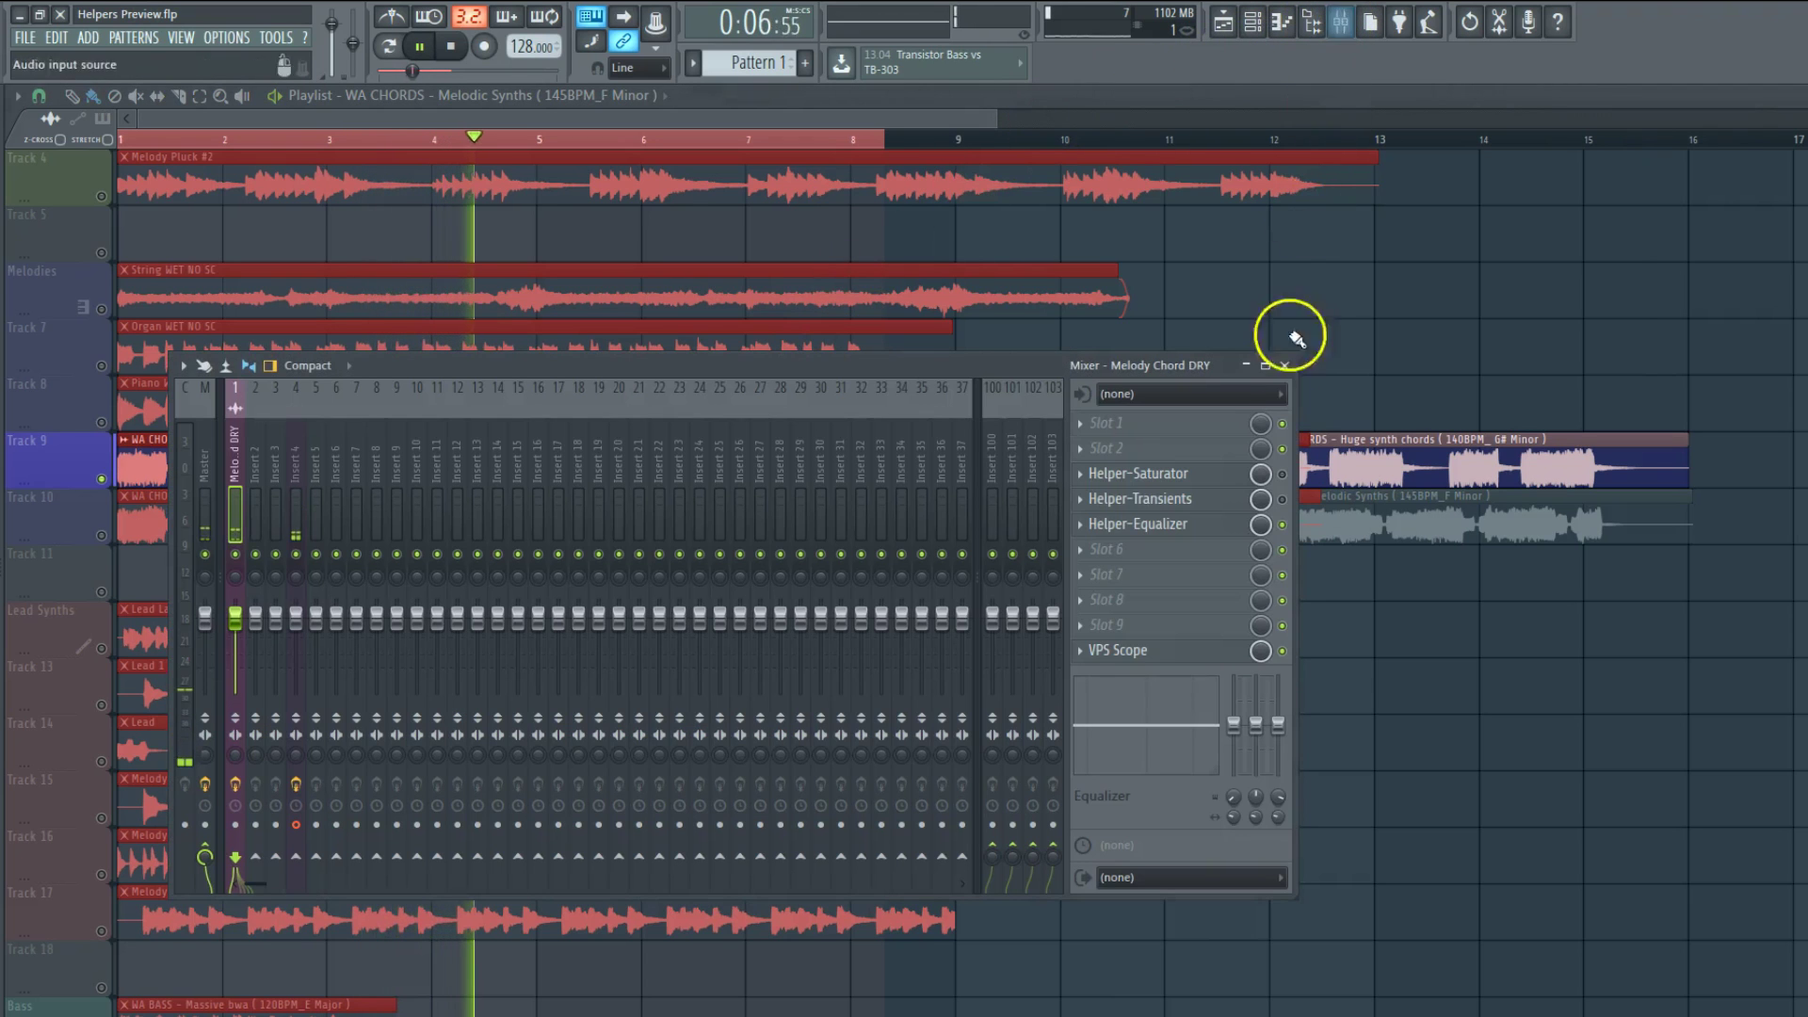
click(1160, 523)
mouse_move(1143, 589)
mouse_down()
mouse_move(1148, 537)
mouse_move(1145, 588)
mouse_up()
click(900, 701)
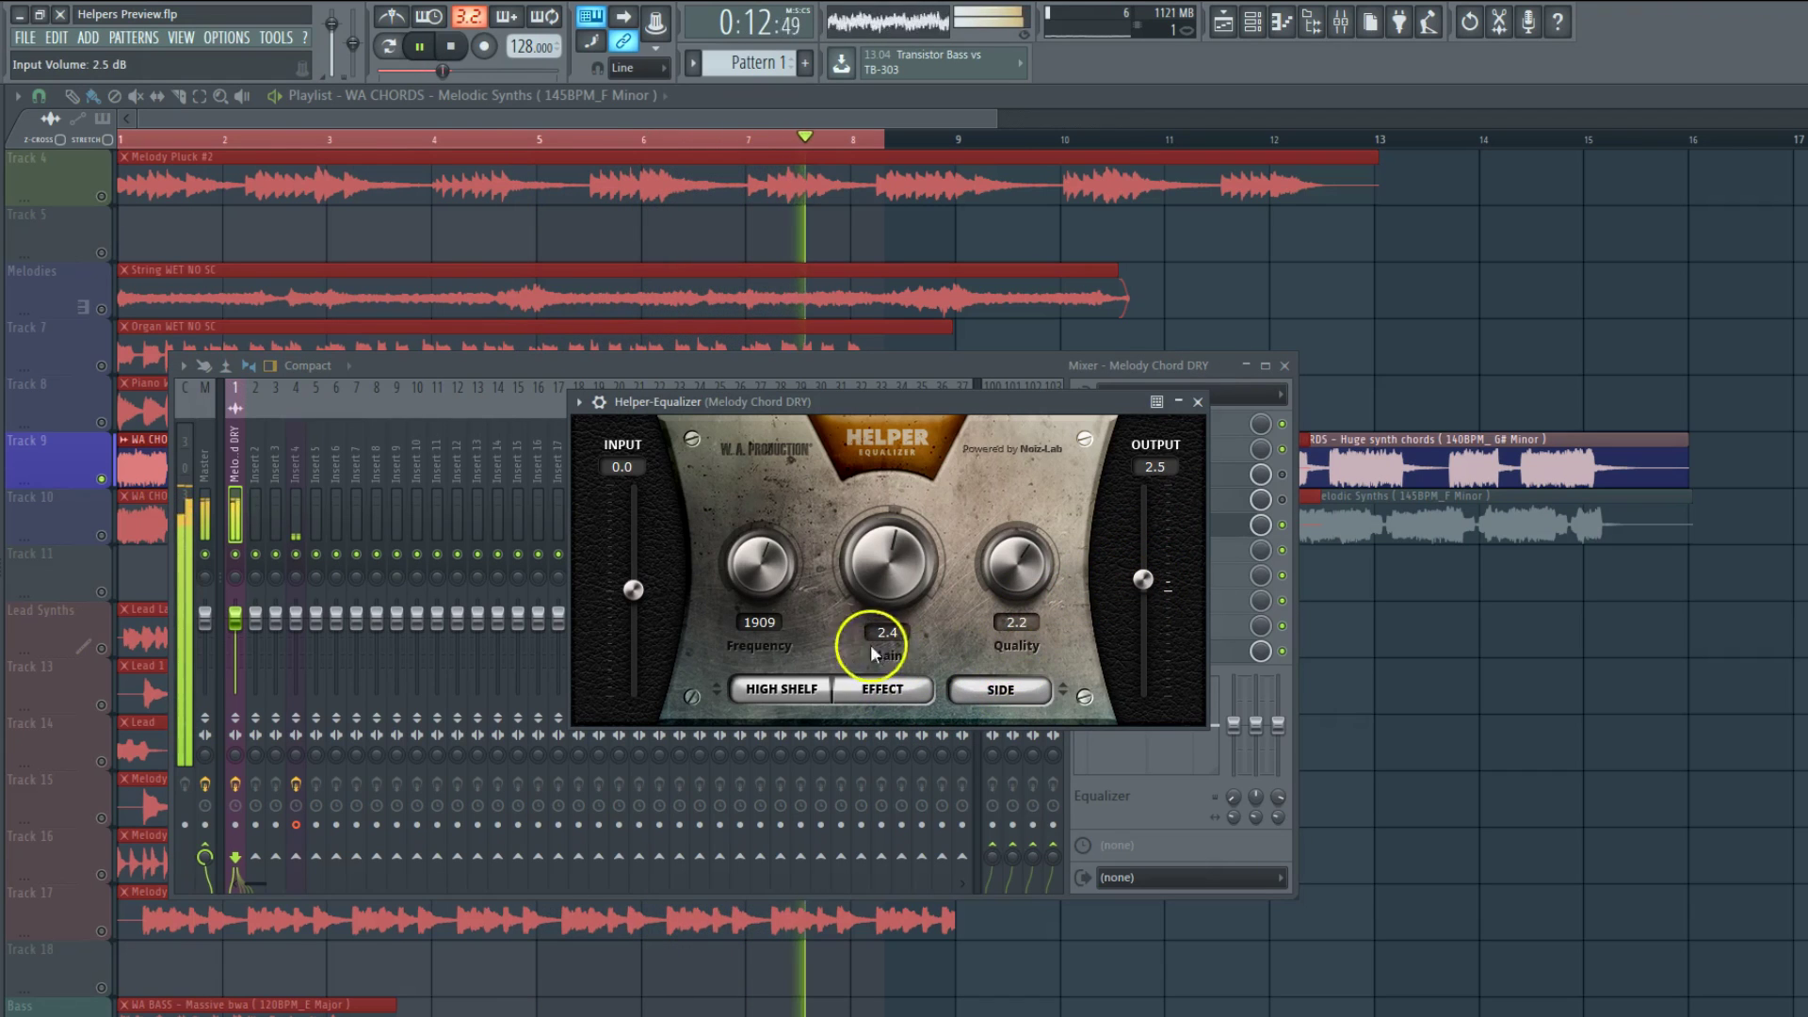
drag(882, 559, 888, 436)
drag(902, 341, 899, 449)
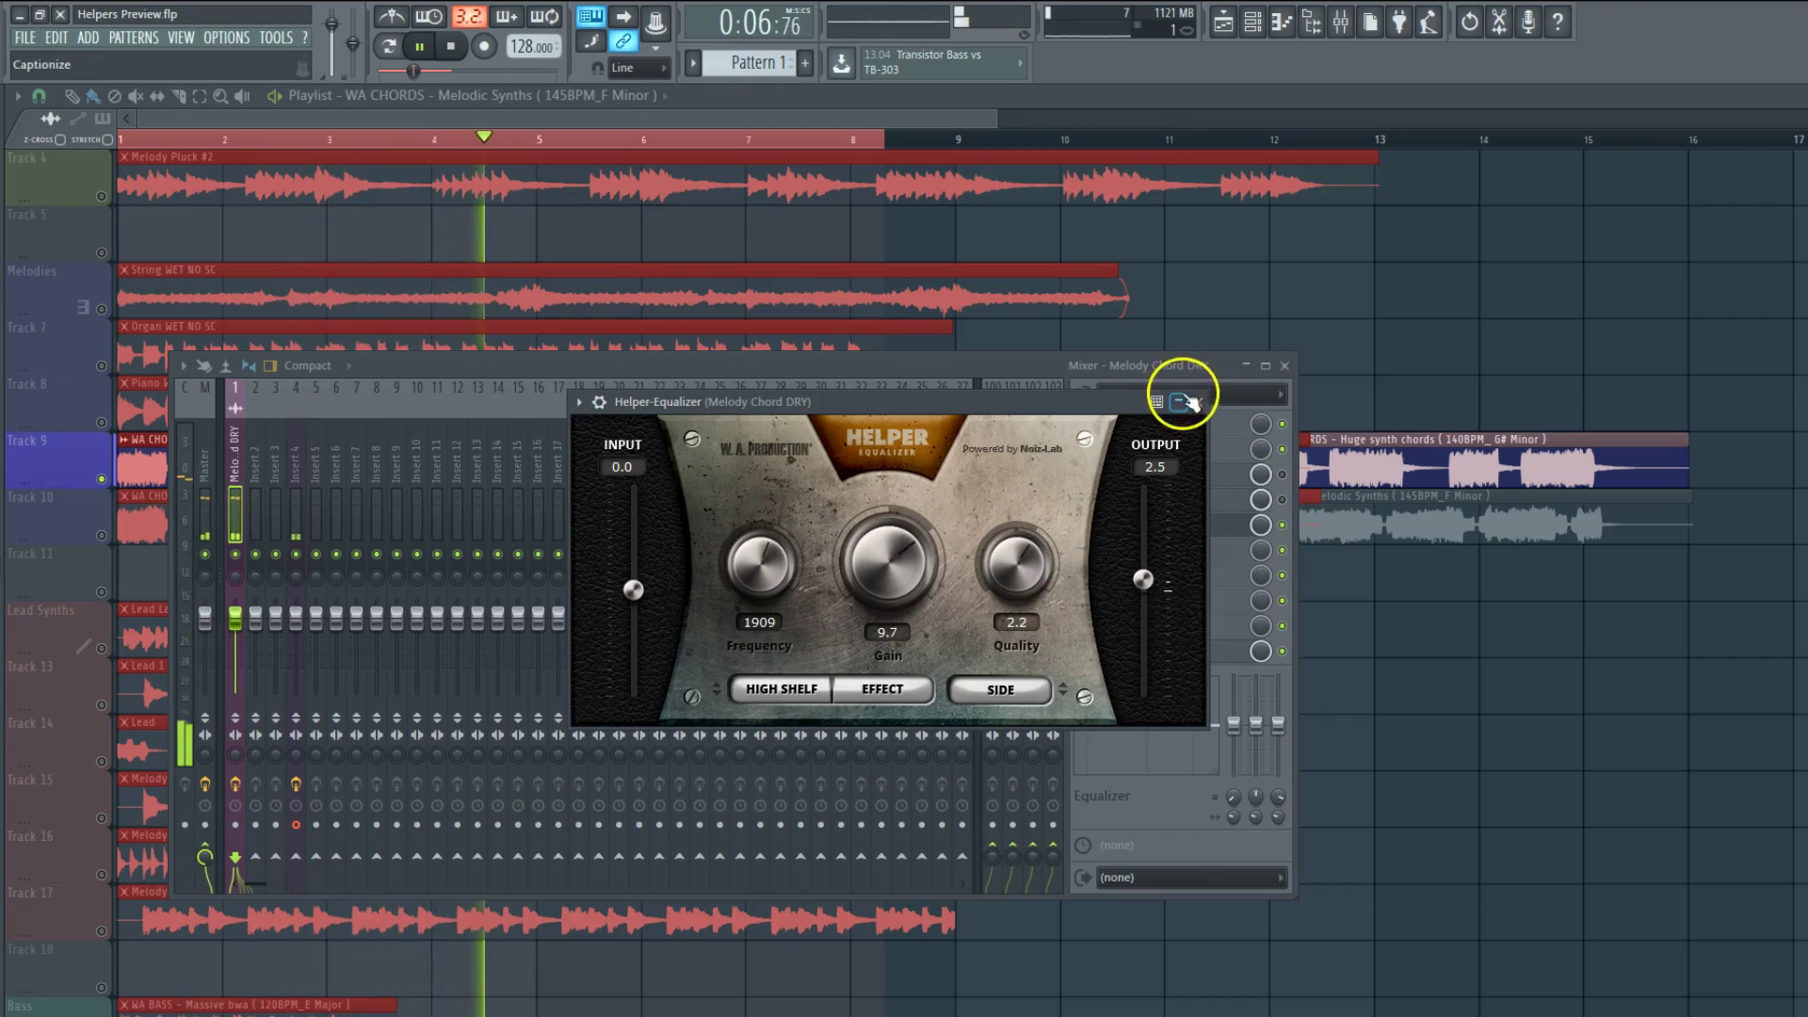
Step: Close and reopen Helper-Equalizer, set it to Difference, and audition the isolated signal with playback pauses
click(1191, 403)
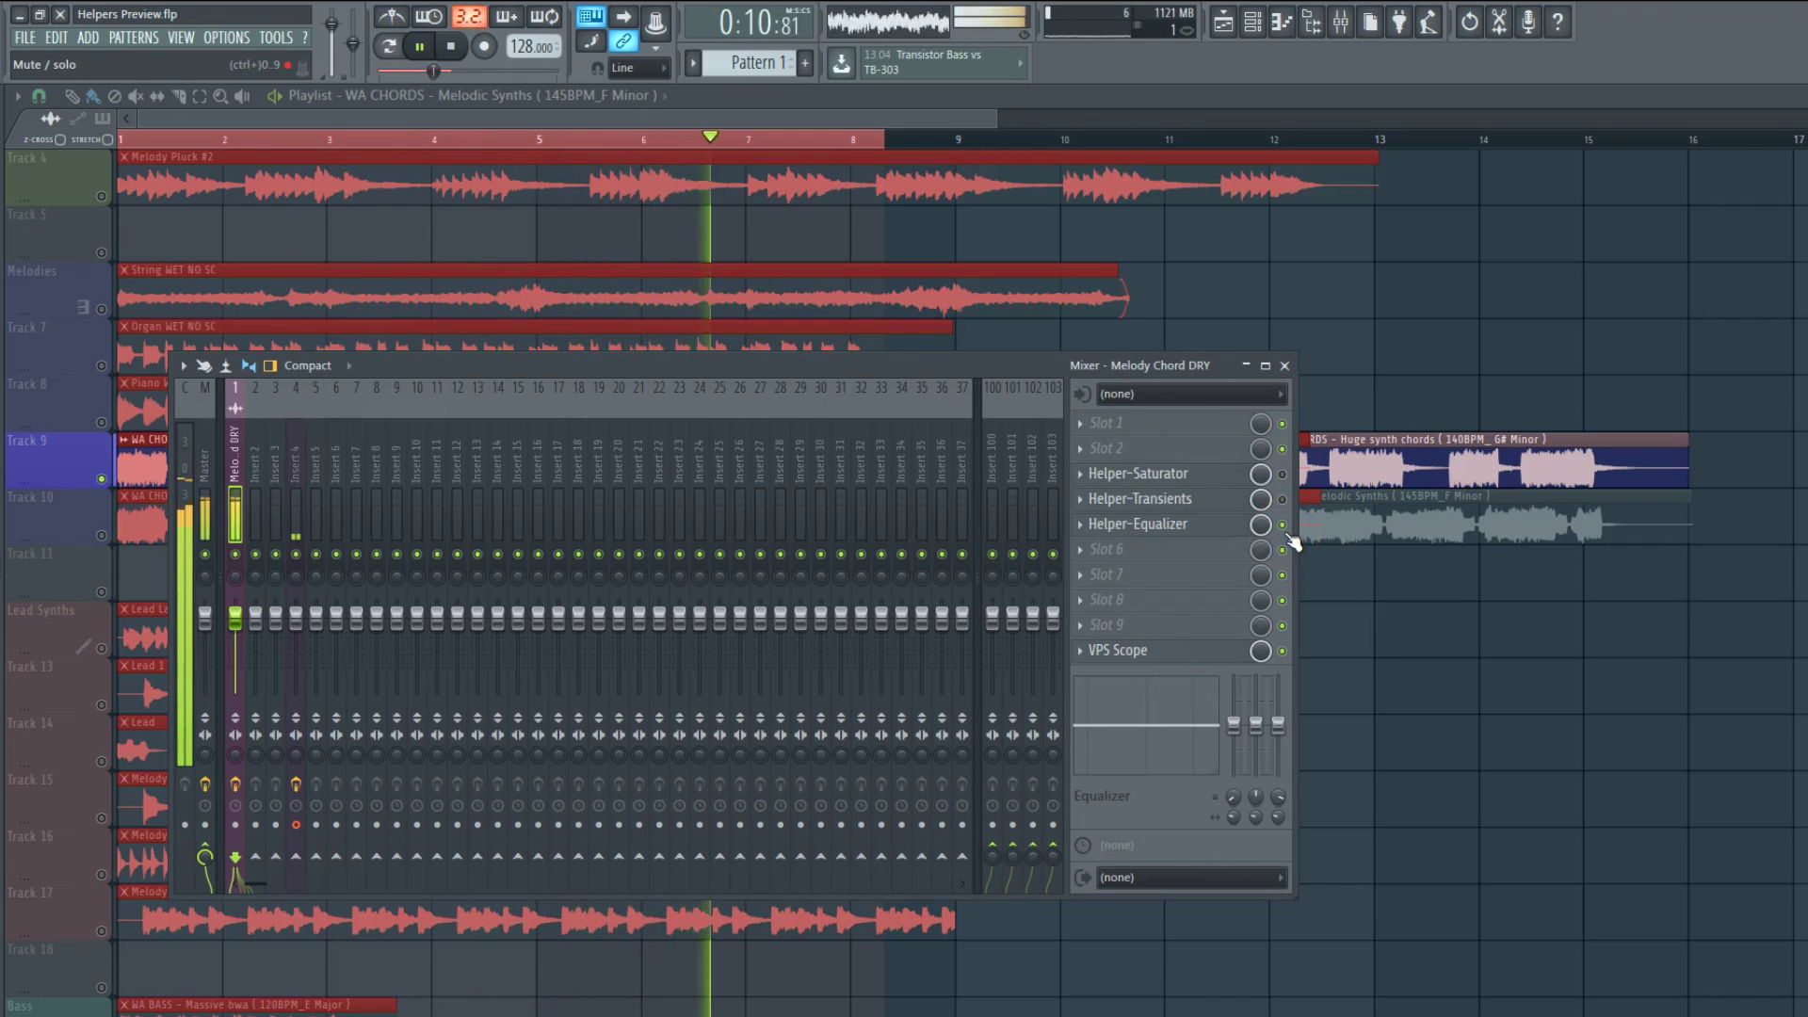
click(420, 46)
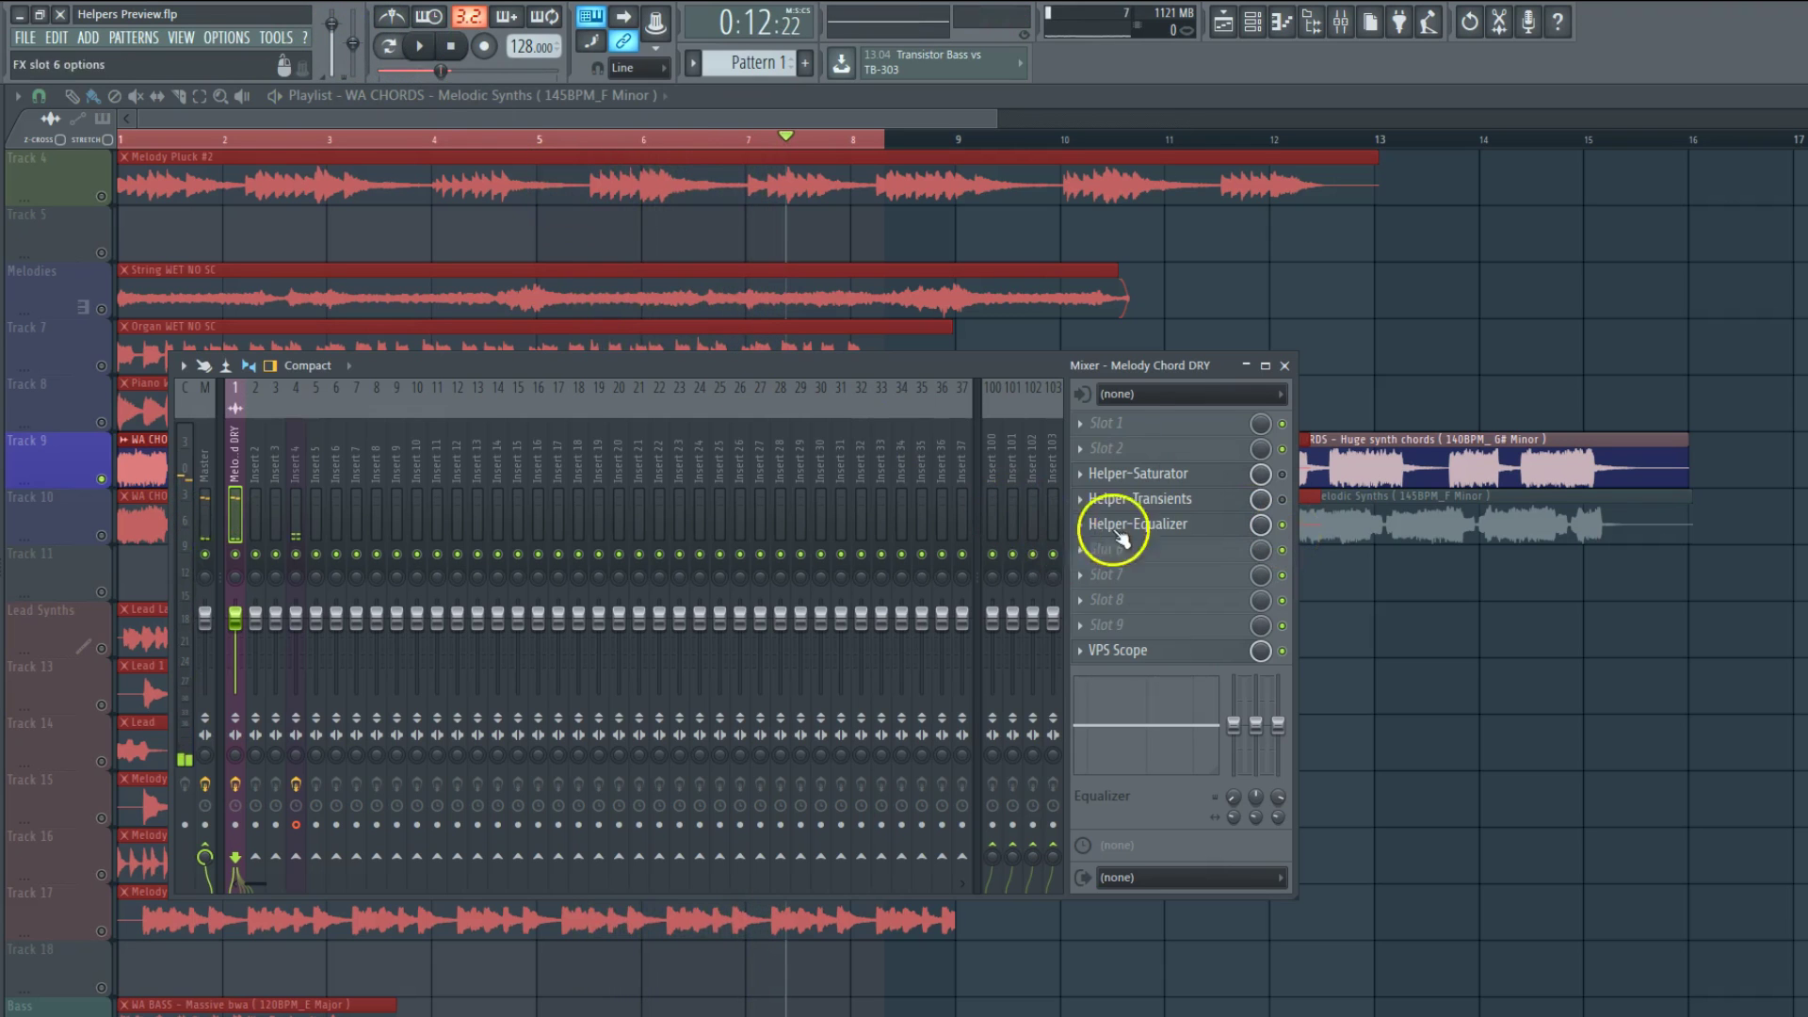
click(1119, 530)
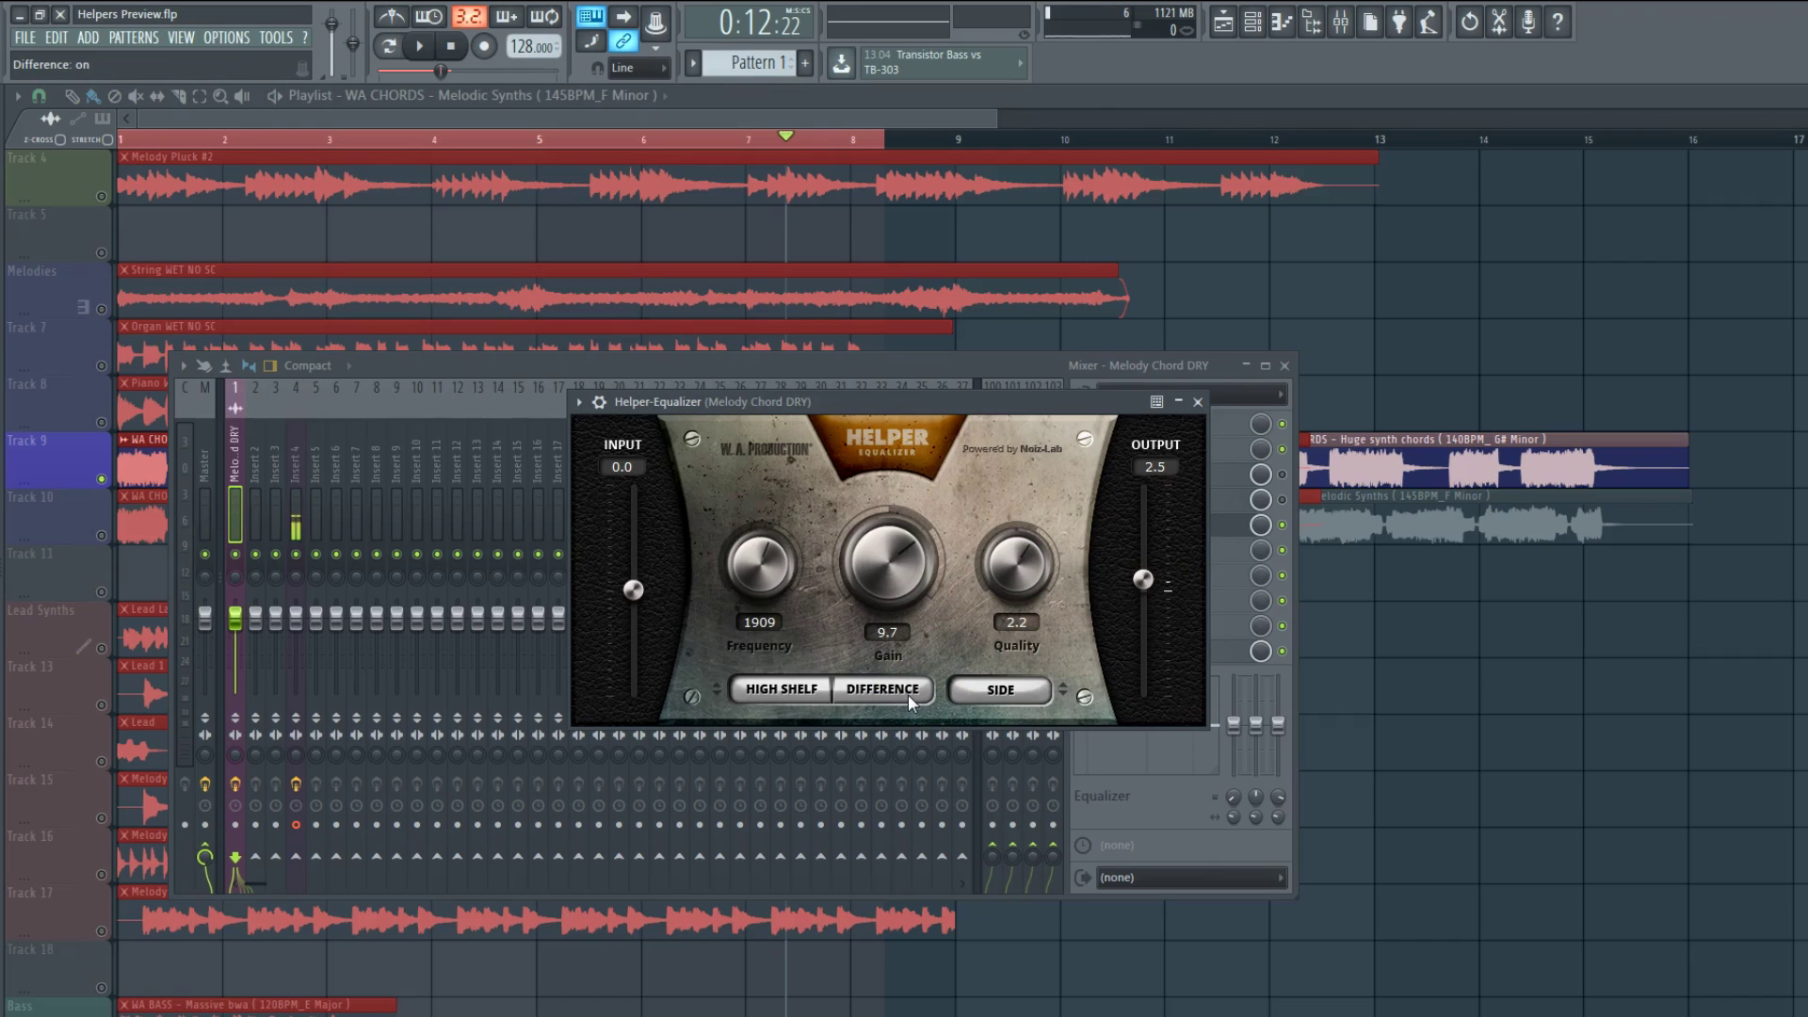
click(908, 693)
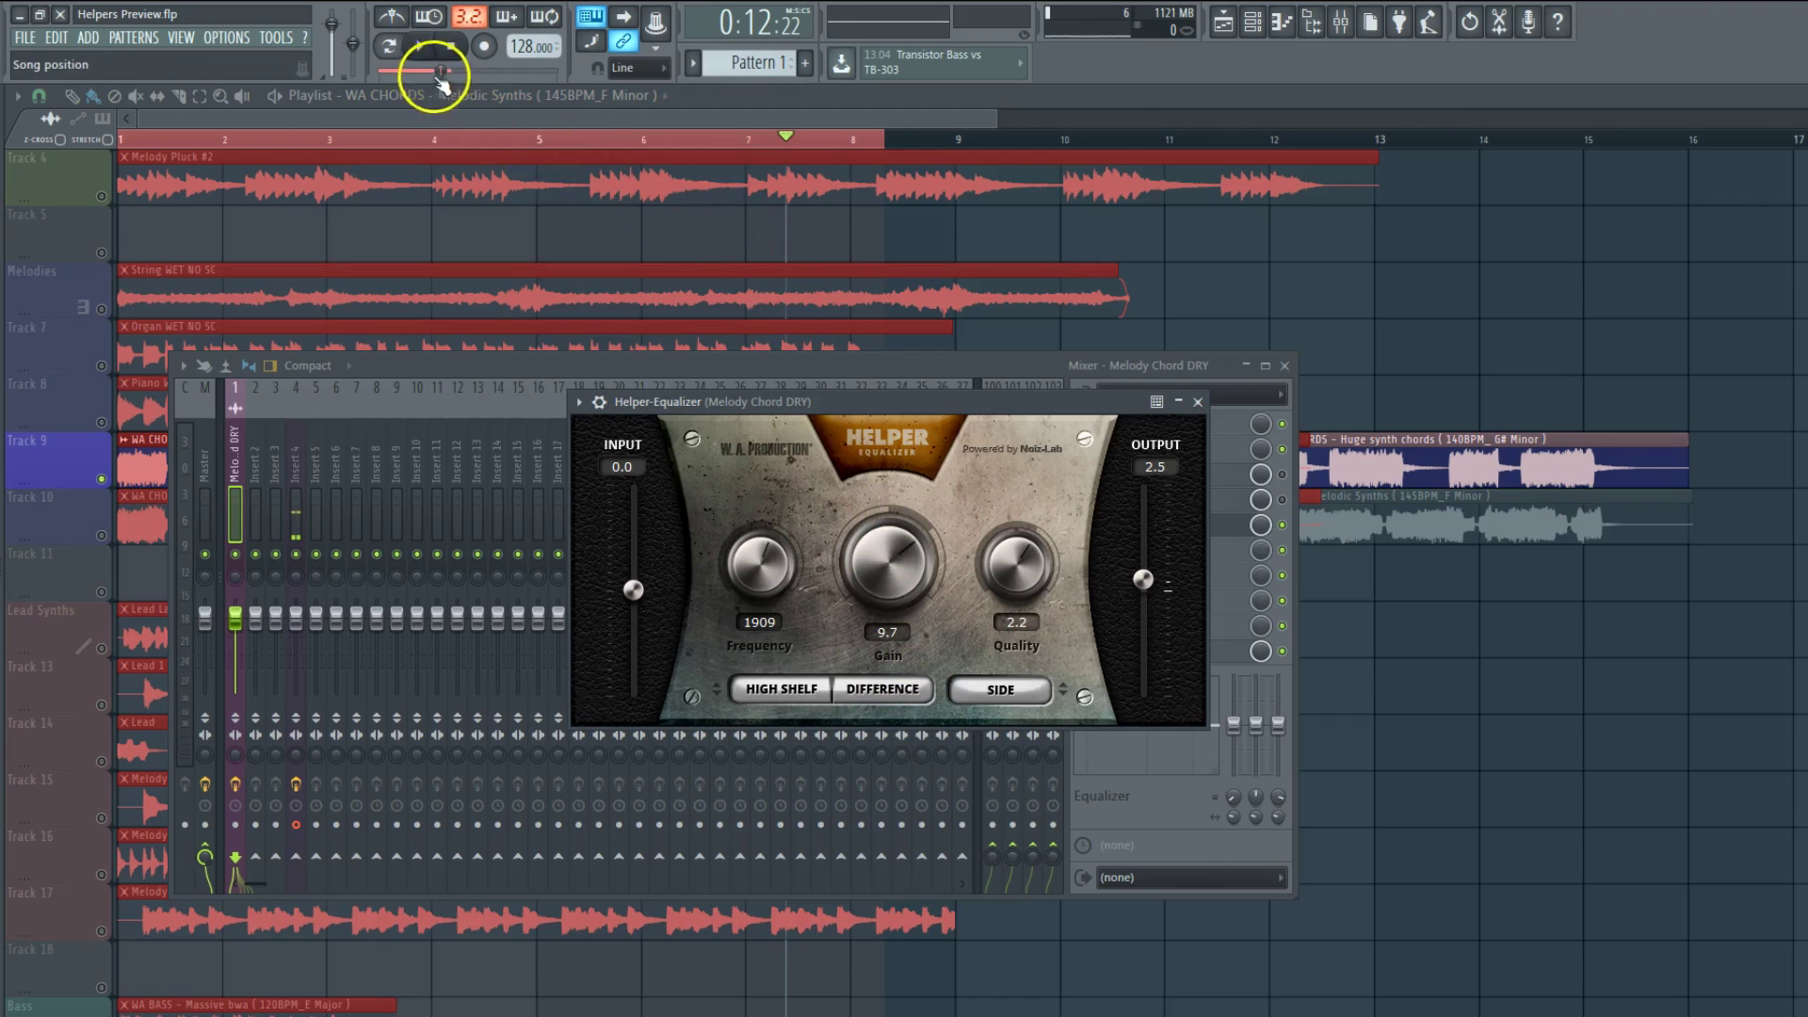
click(421, 54)
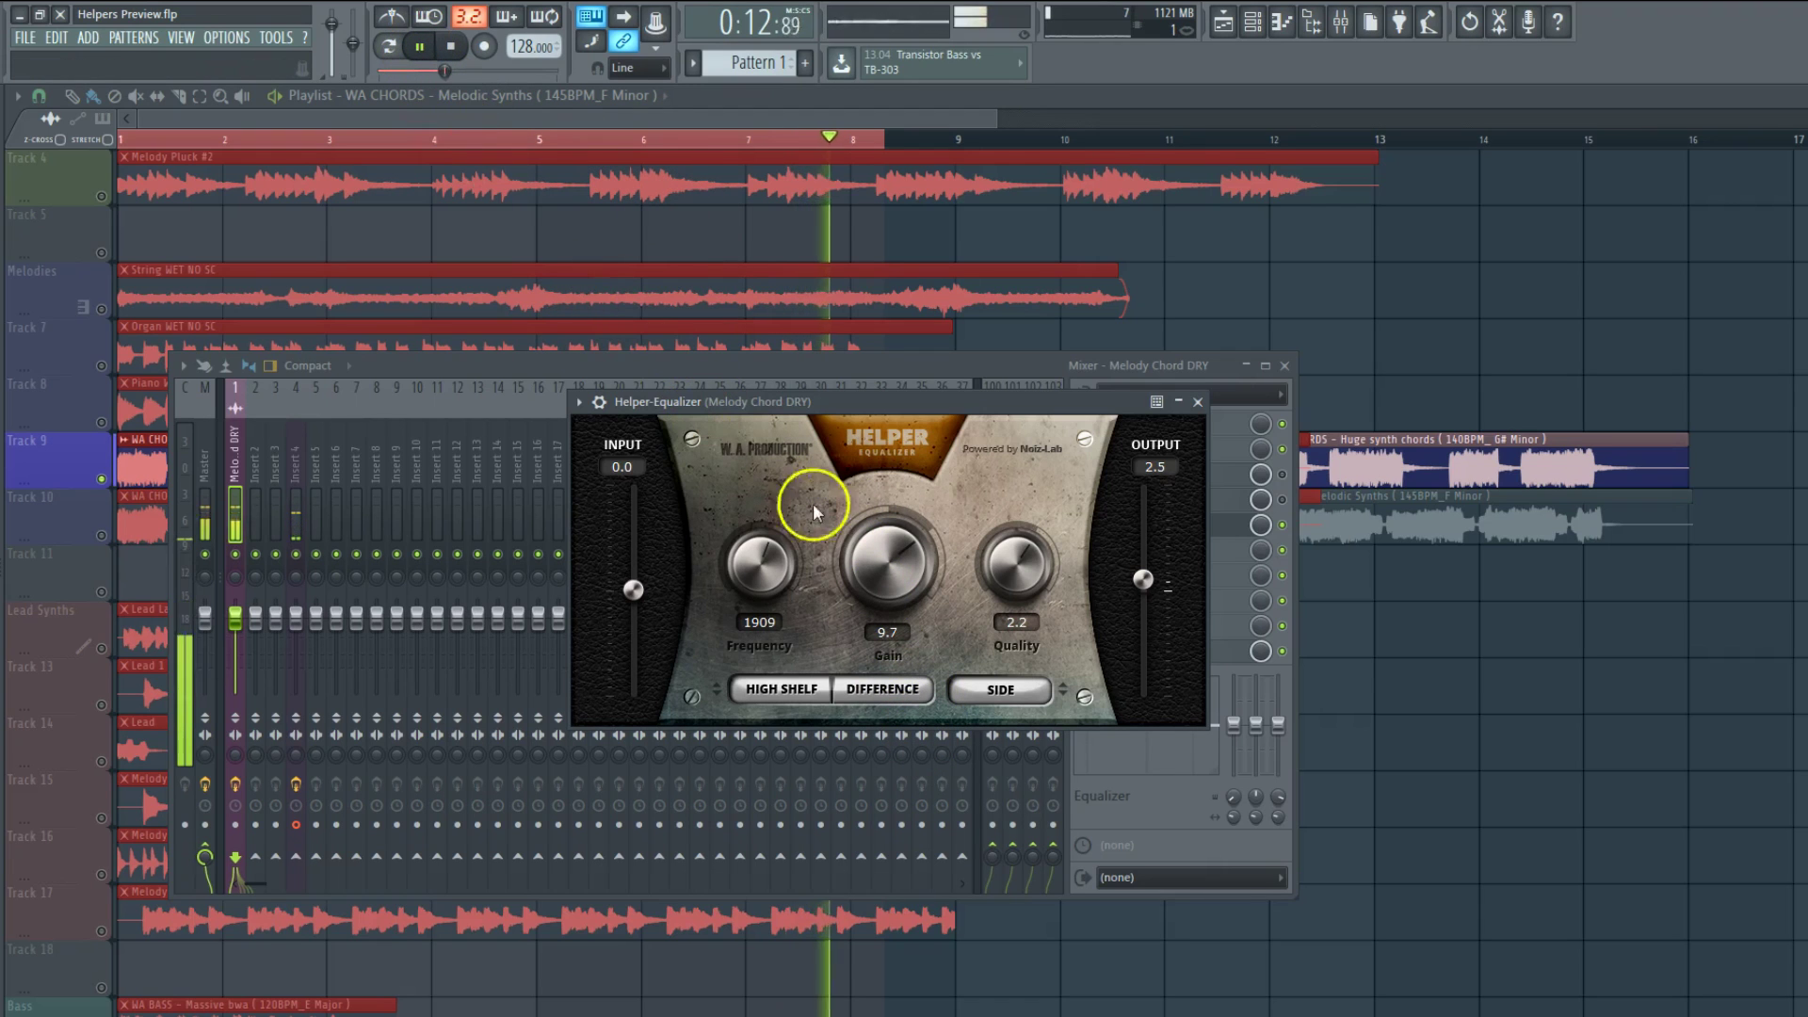
click(421, 46)
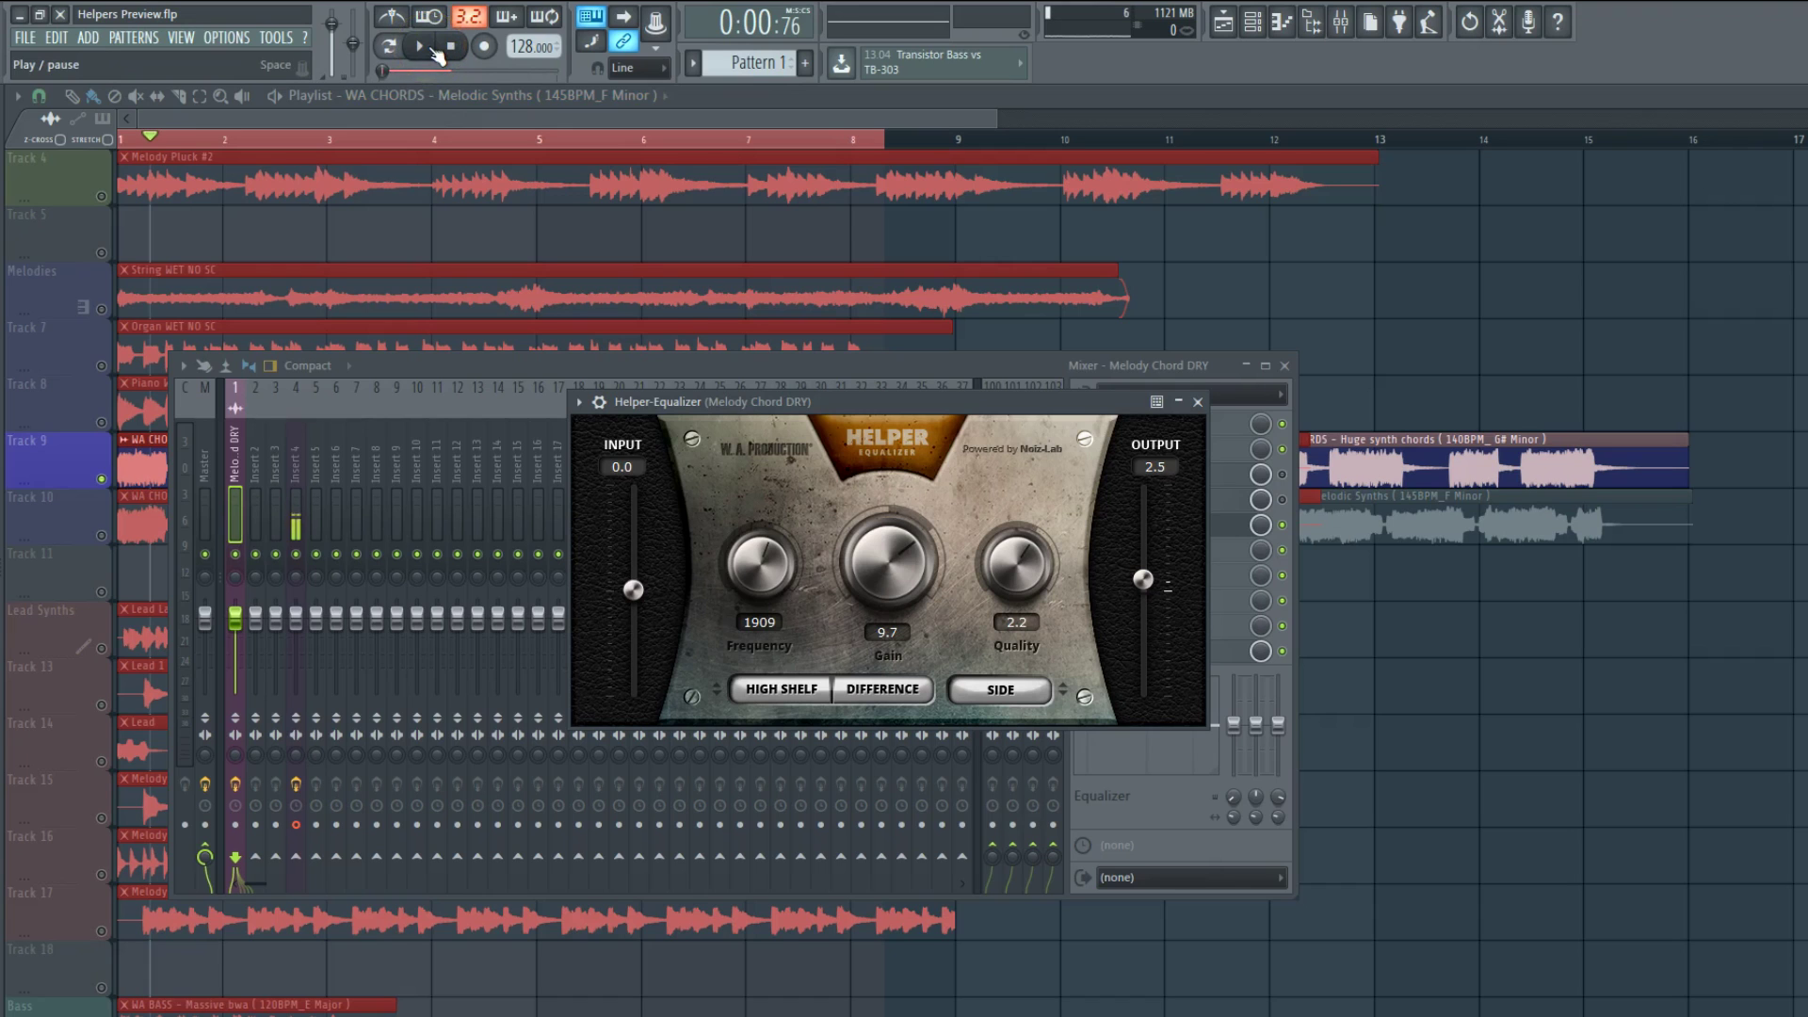
click(436, 52)
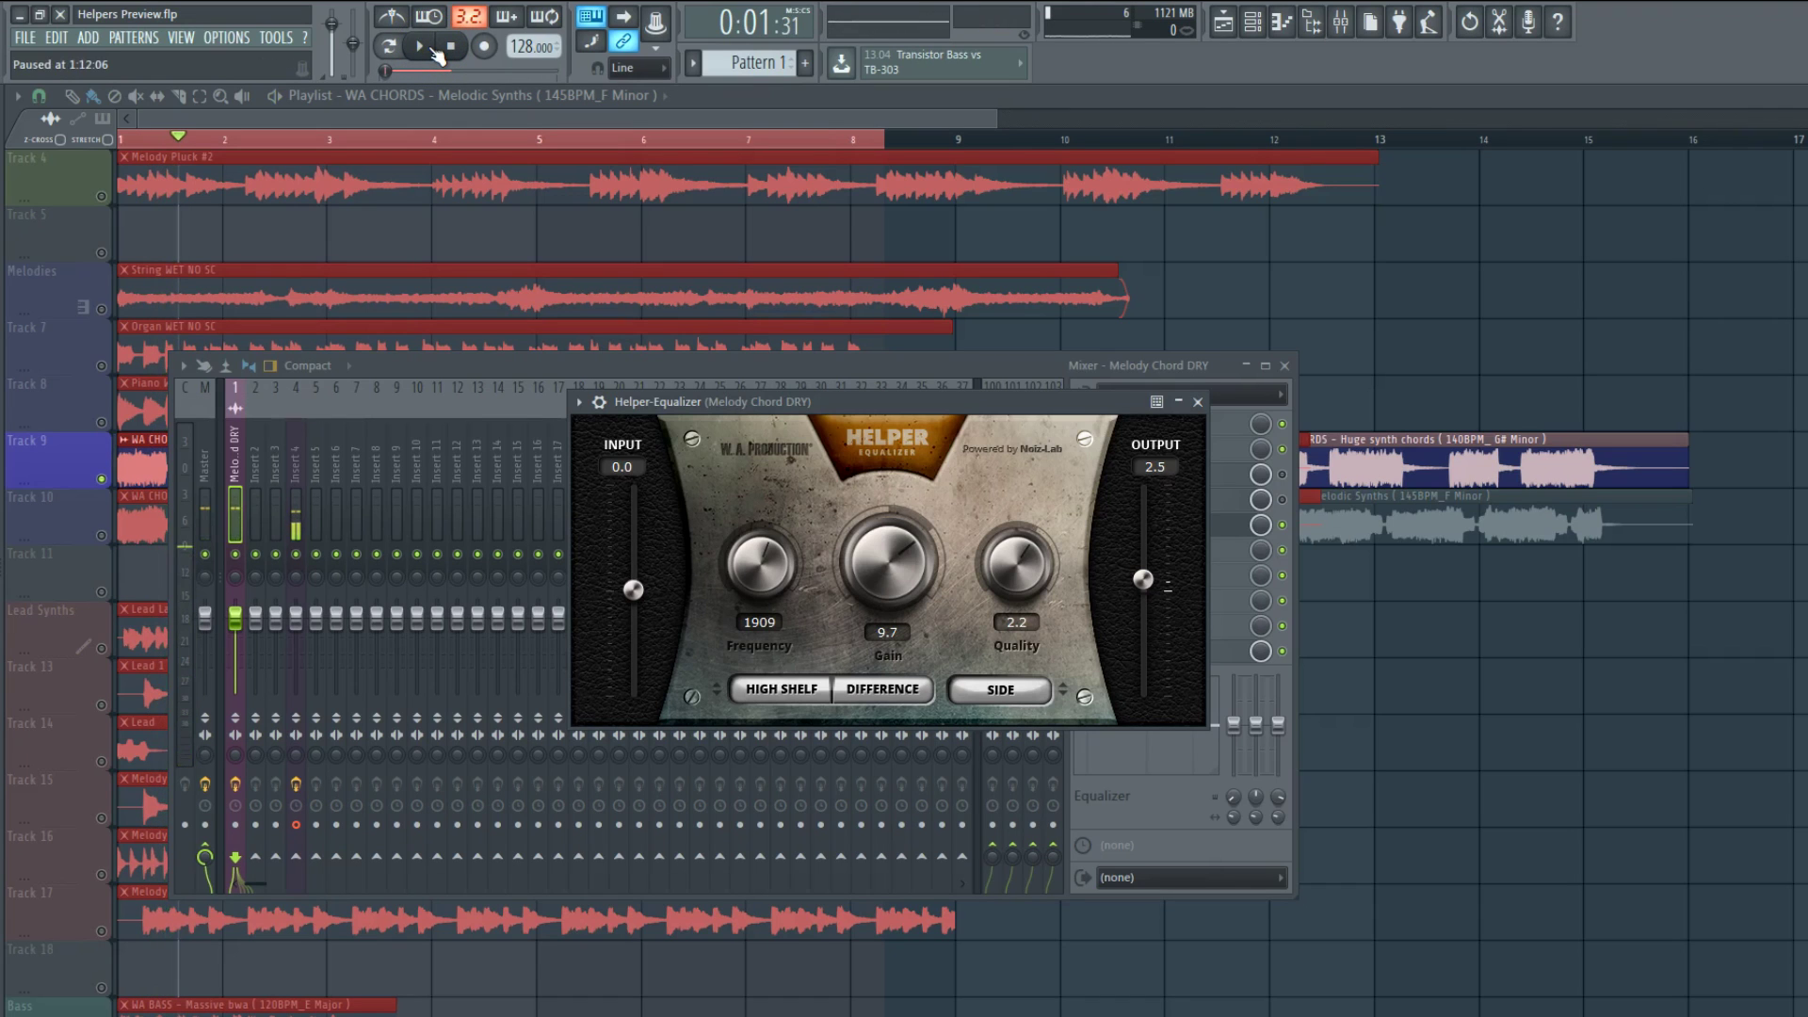
click(435, 52)
Step: Switch Helper-Equalizer back to Effect and set quality to 2.1, output to 0.8 and gain to 7.7
click(897, 685)
mouse_move(1007, 572)
mouse_down()
mouse_move(1011, 595)
mouse_move(1011, 576)
mouse_up()
mouse_move(1143, 580)
mouse_down()
mouse_move(1164, 591)
mouse_move(1150, 602)
mouse_up()
mouse_move(915, 593)
mouse_down()
mouse_move(918, 576)
mouse_move(912, 613)
mouse_up()
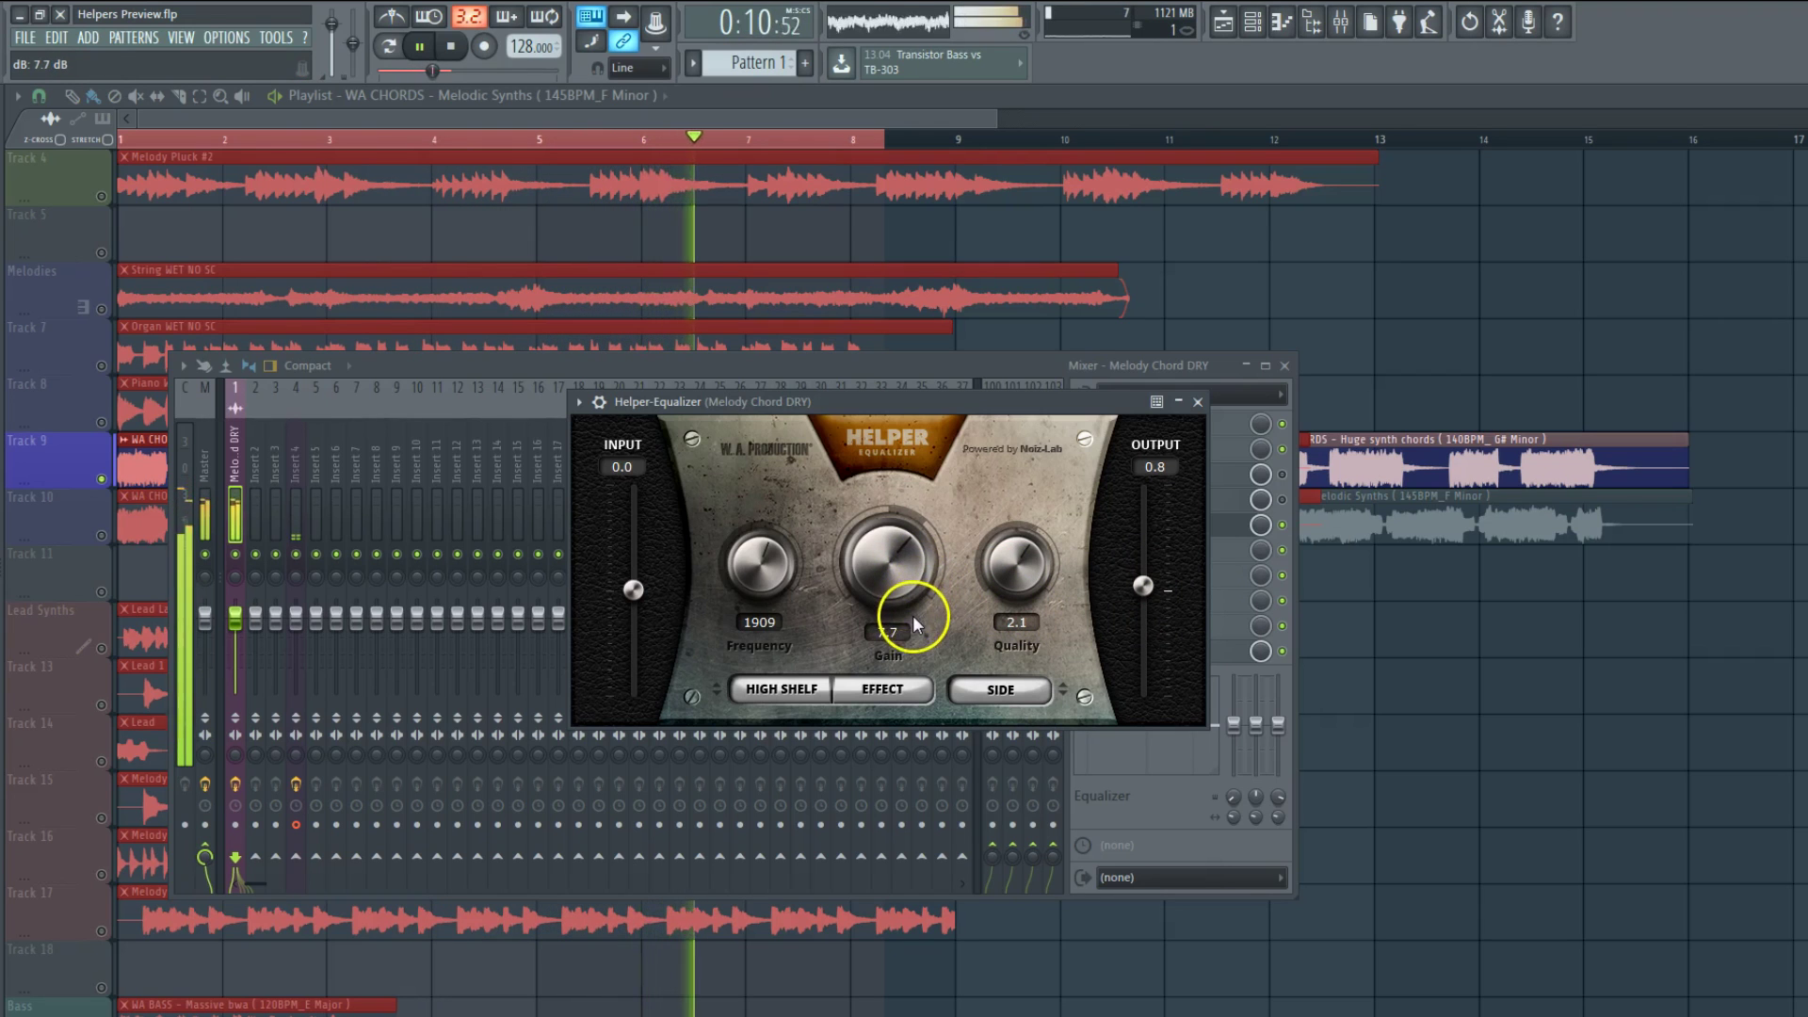
click(989, 689)
click(994, 695)
click(993, 695)
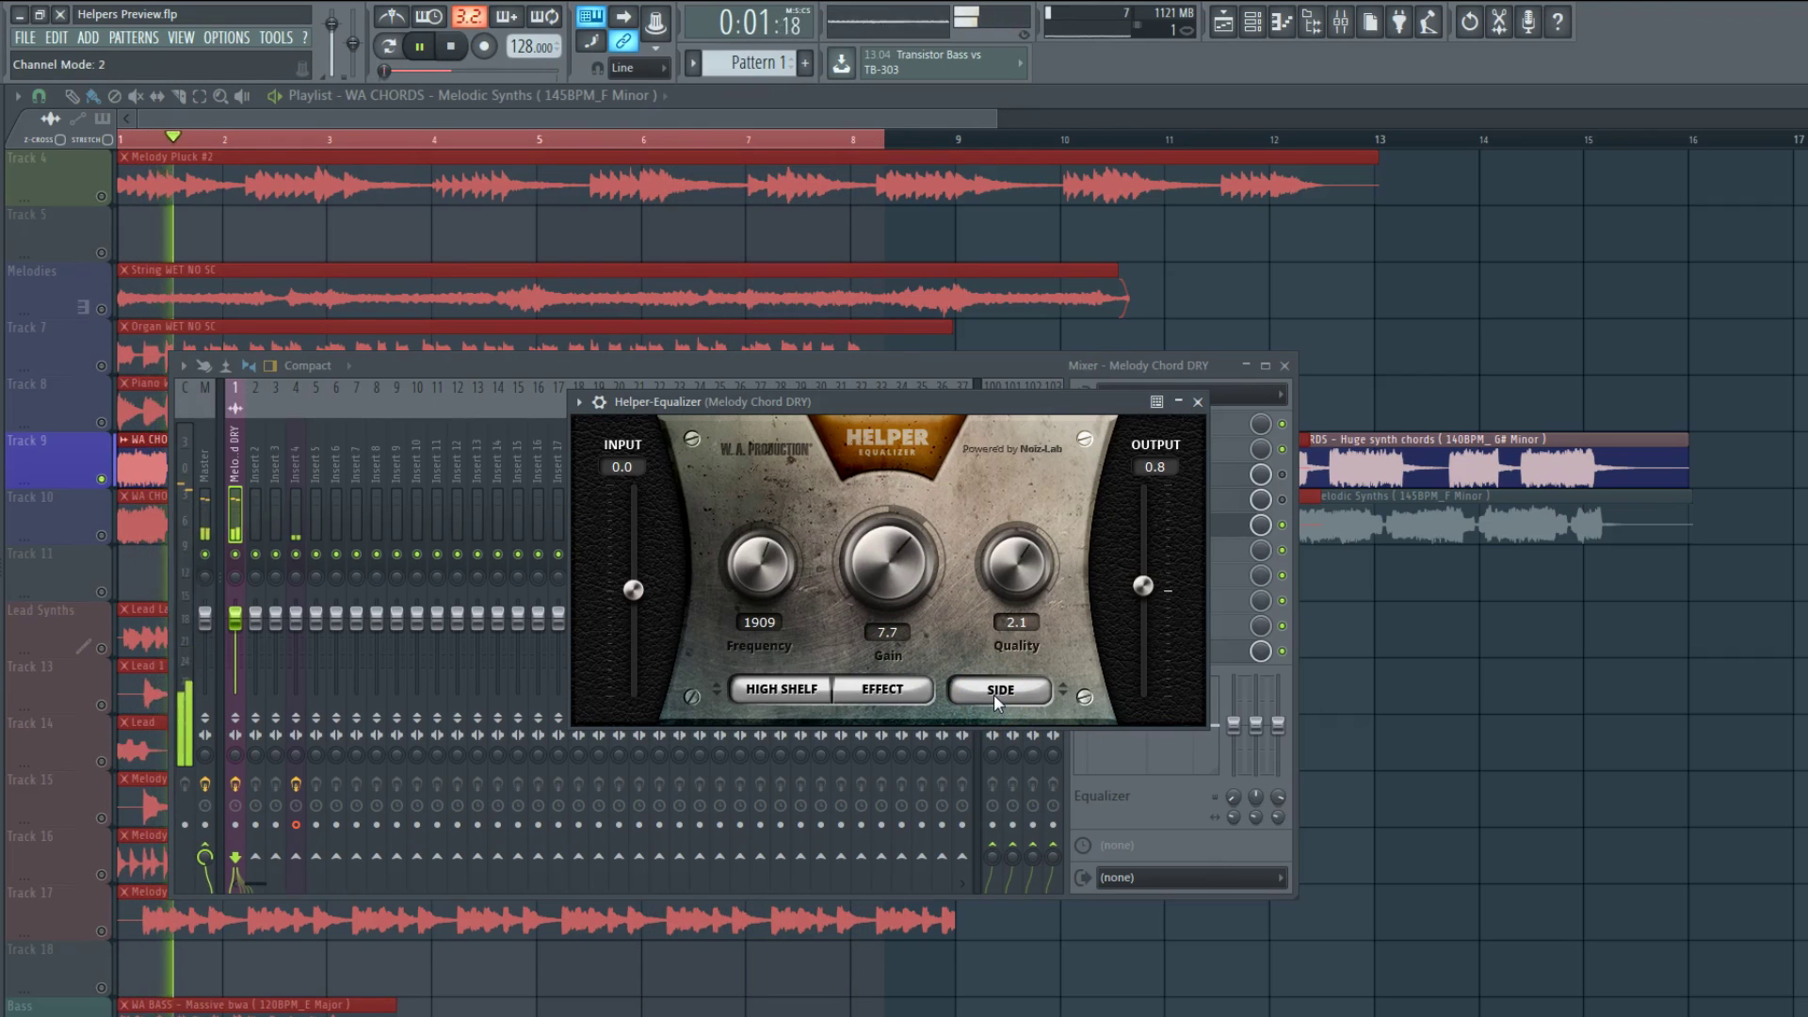
drag(895, 584, 901, 567)
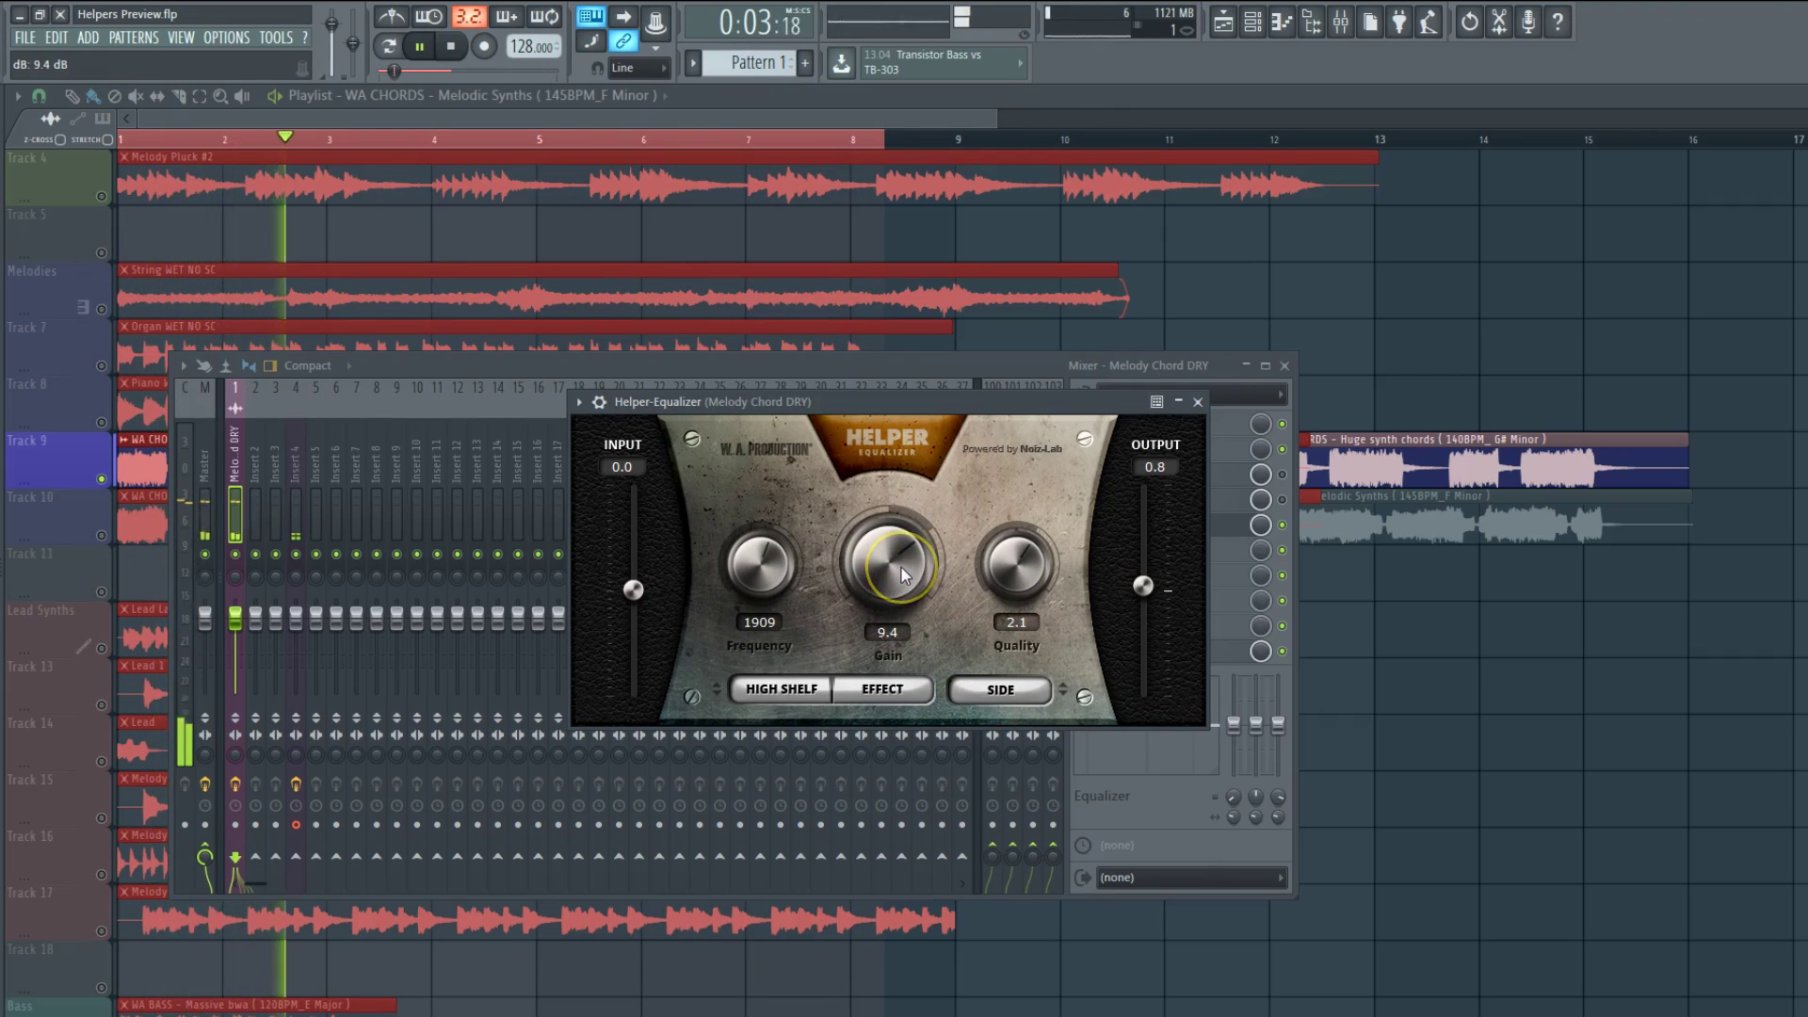
Step: Close Helper-Equalizer, pause playback, open Helper-Transients, and reposition its window over the playlist with the mixer closed
click(1198, 402)
click(421, 48)
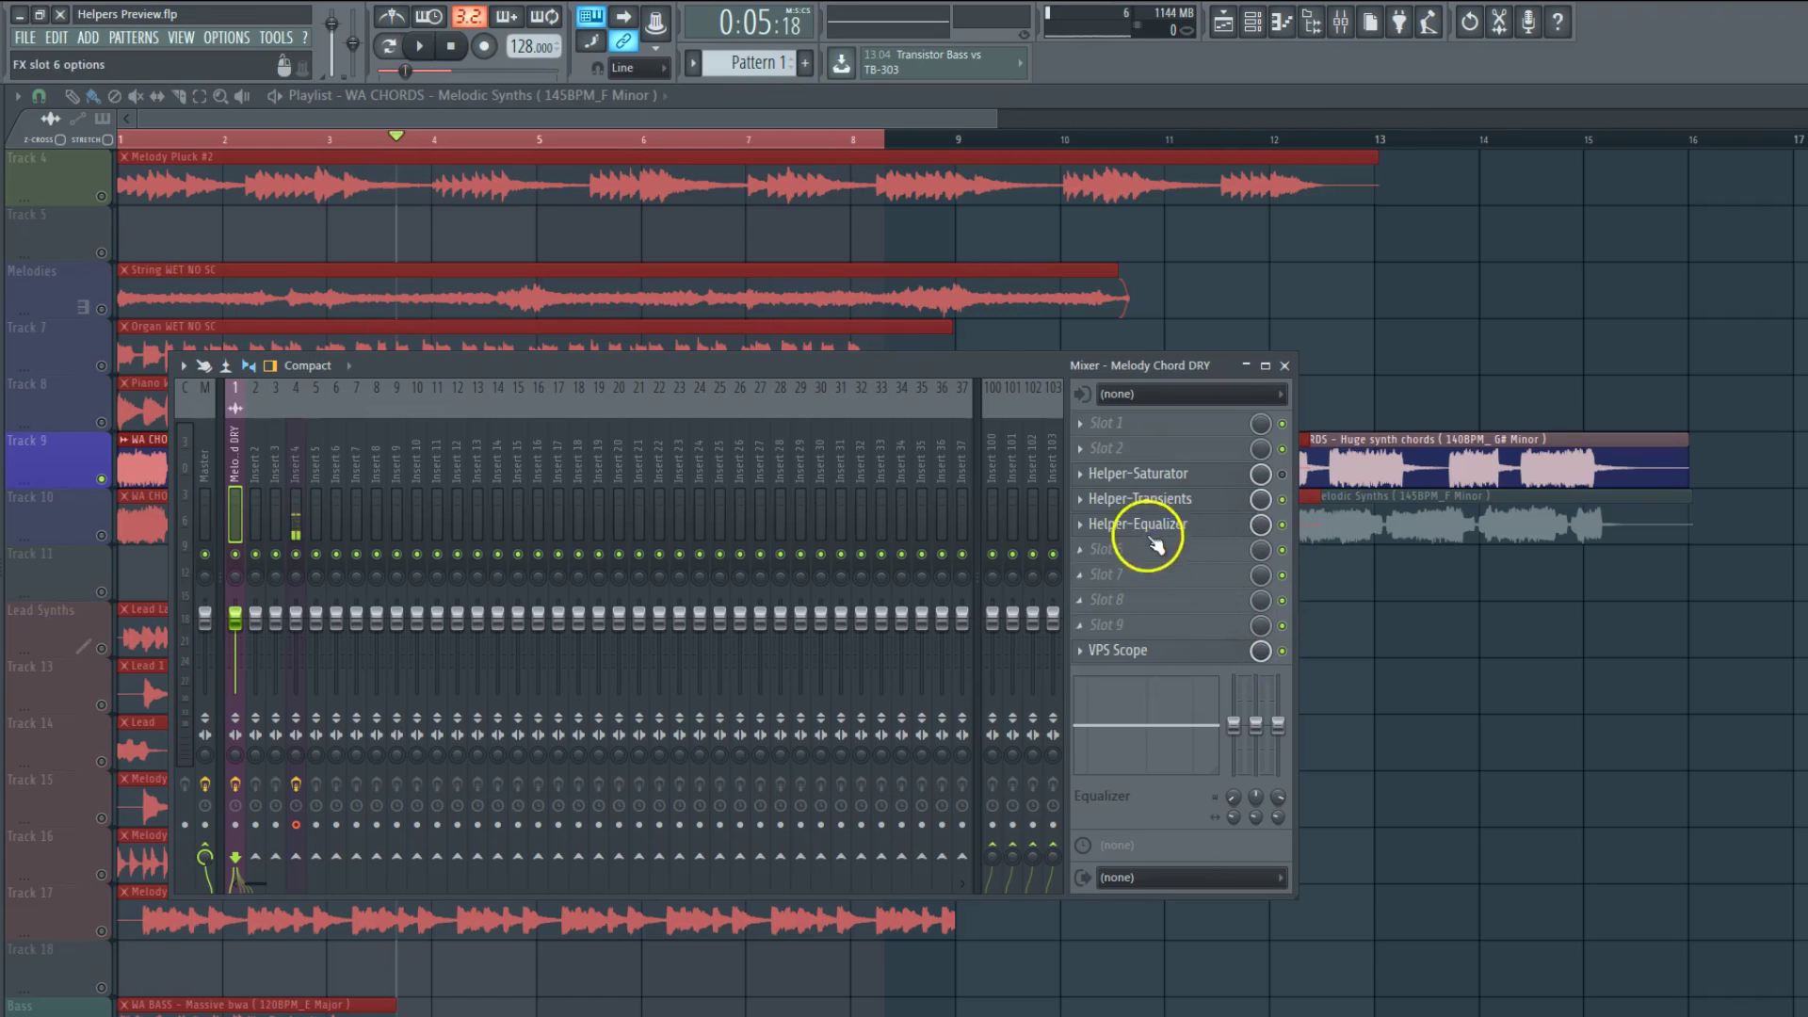
click(1141, 499)
click(775, 377)
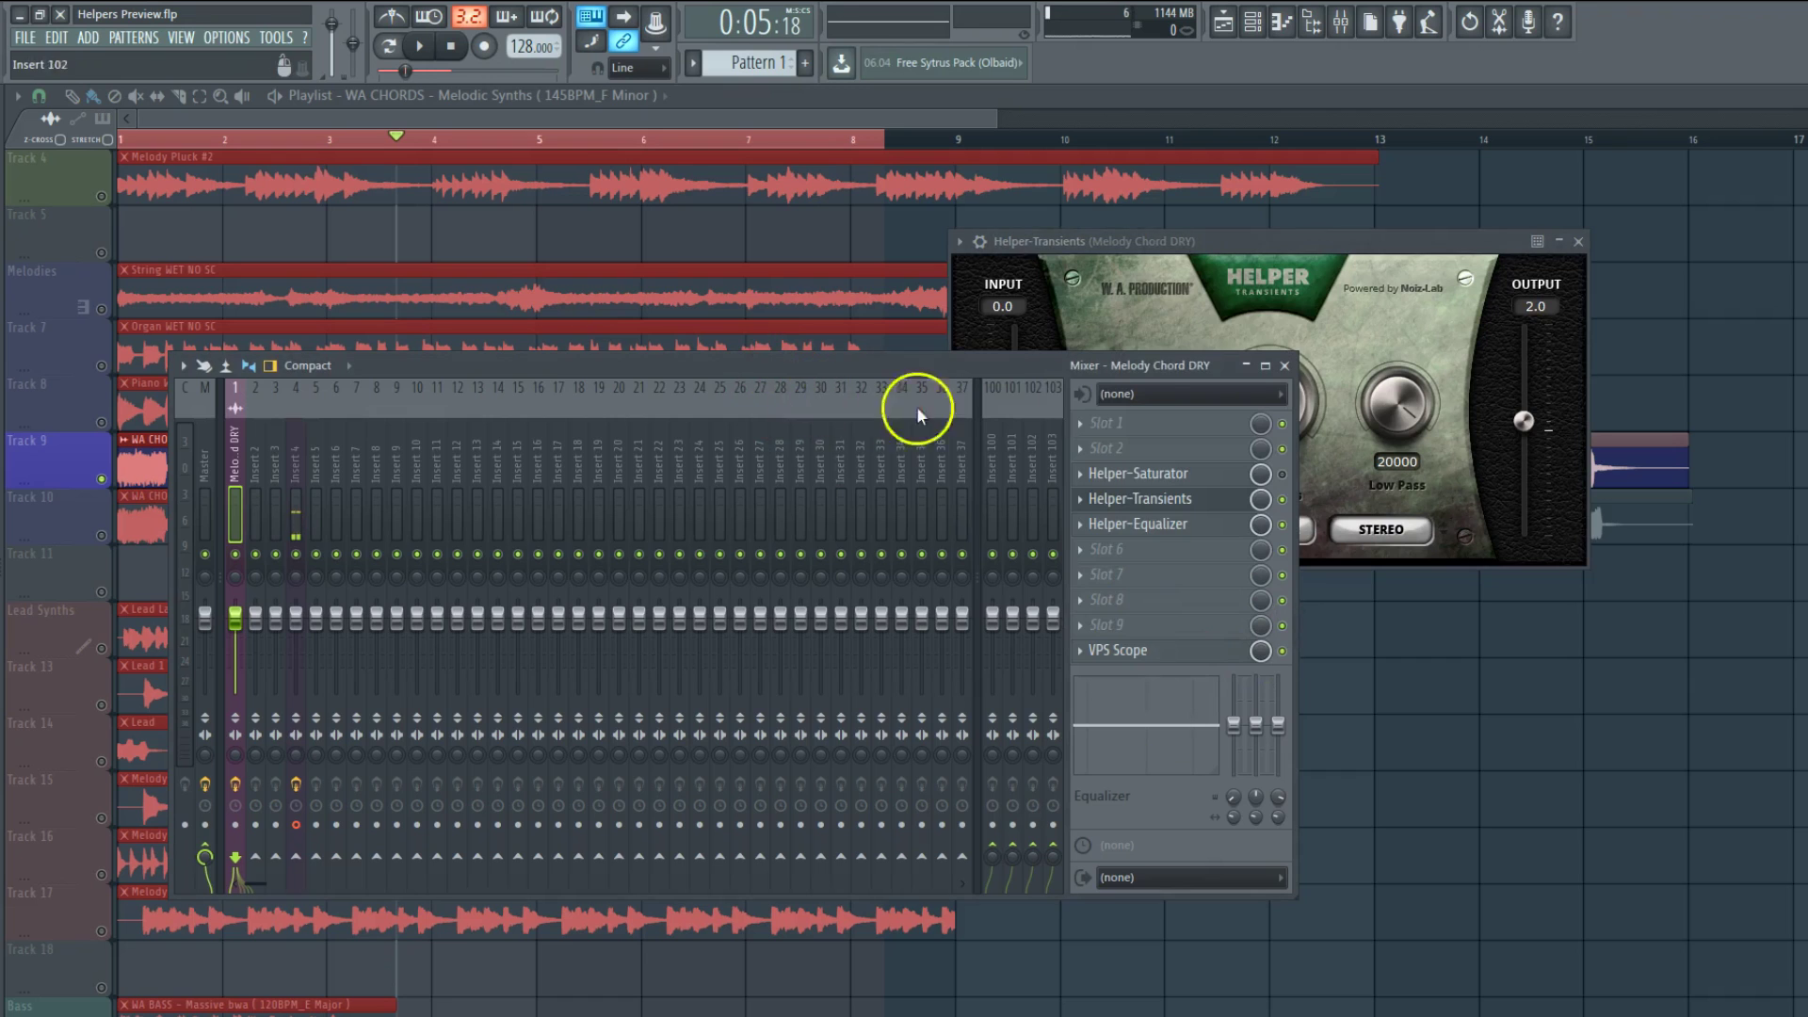
click(1286, 373)
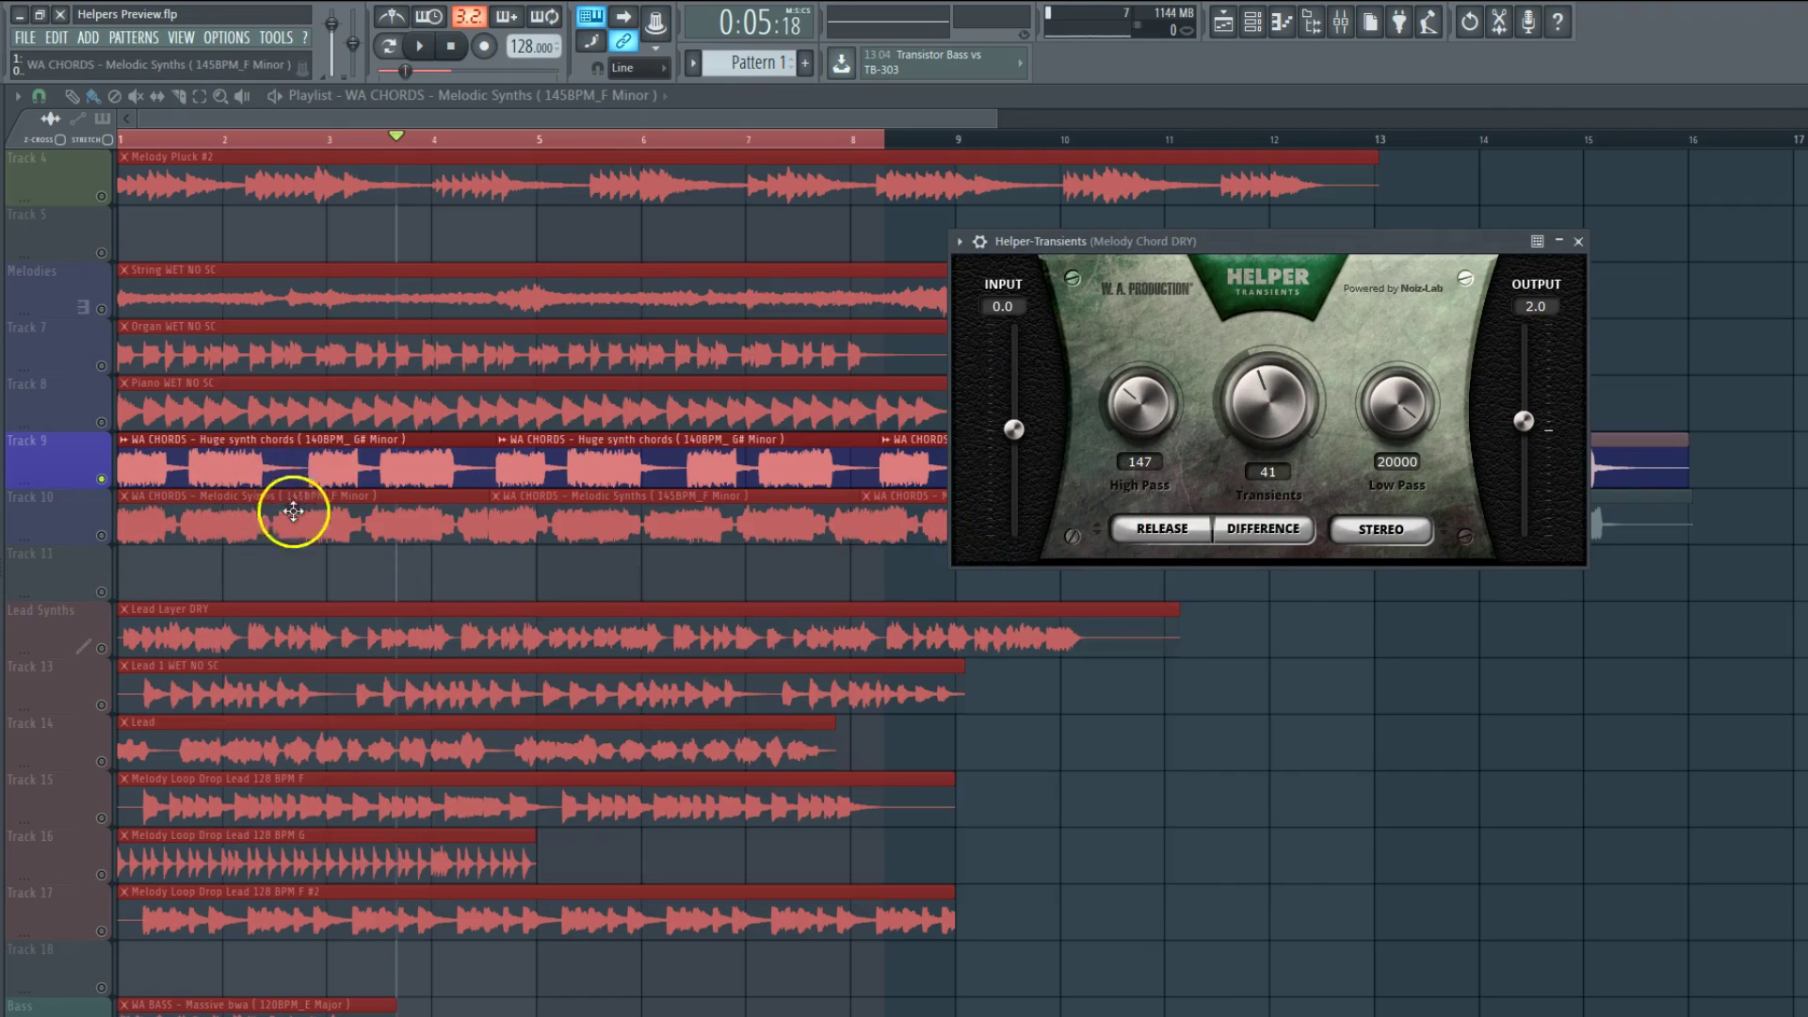
drag(1217, 241, 1136, 292)
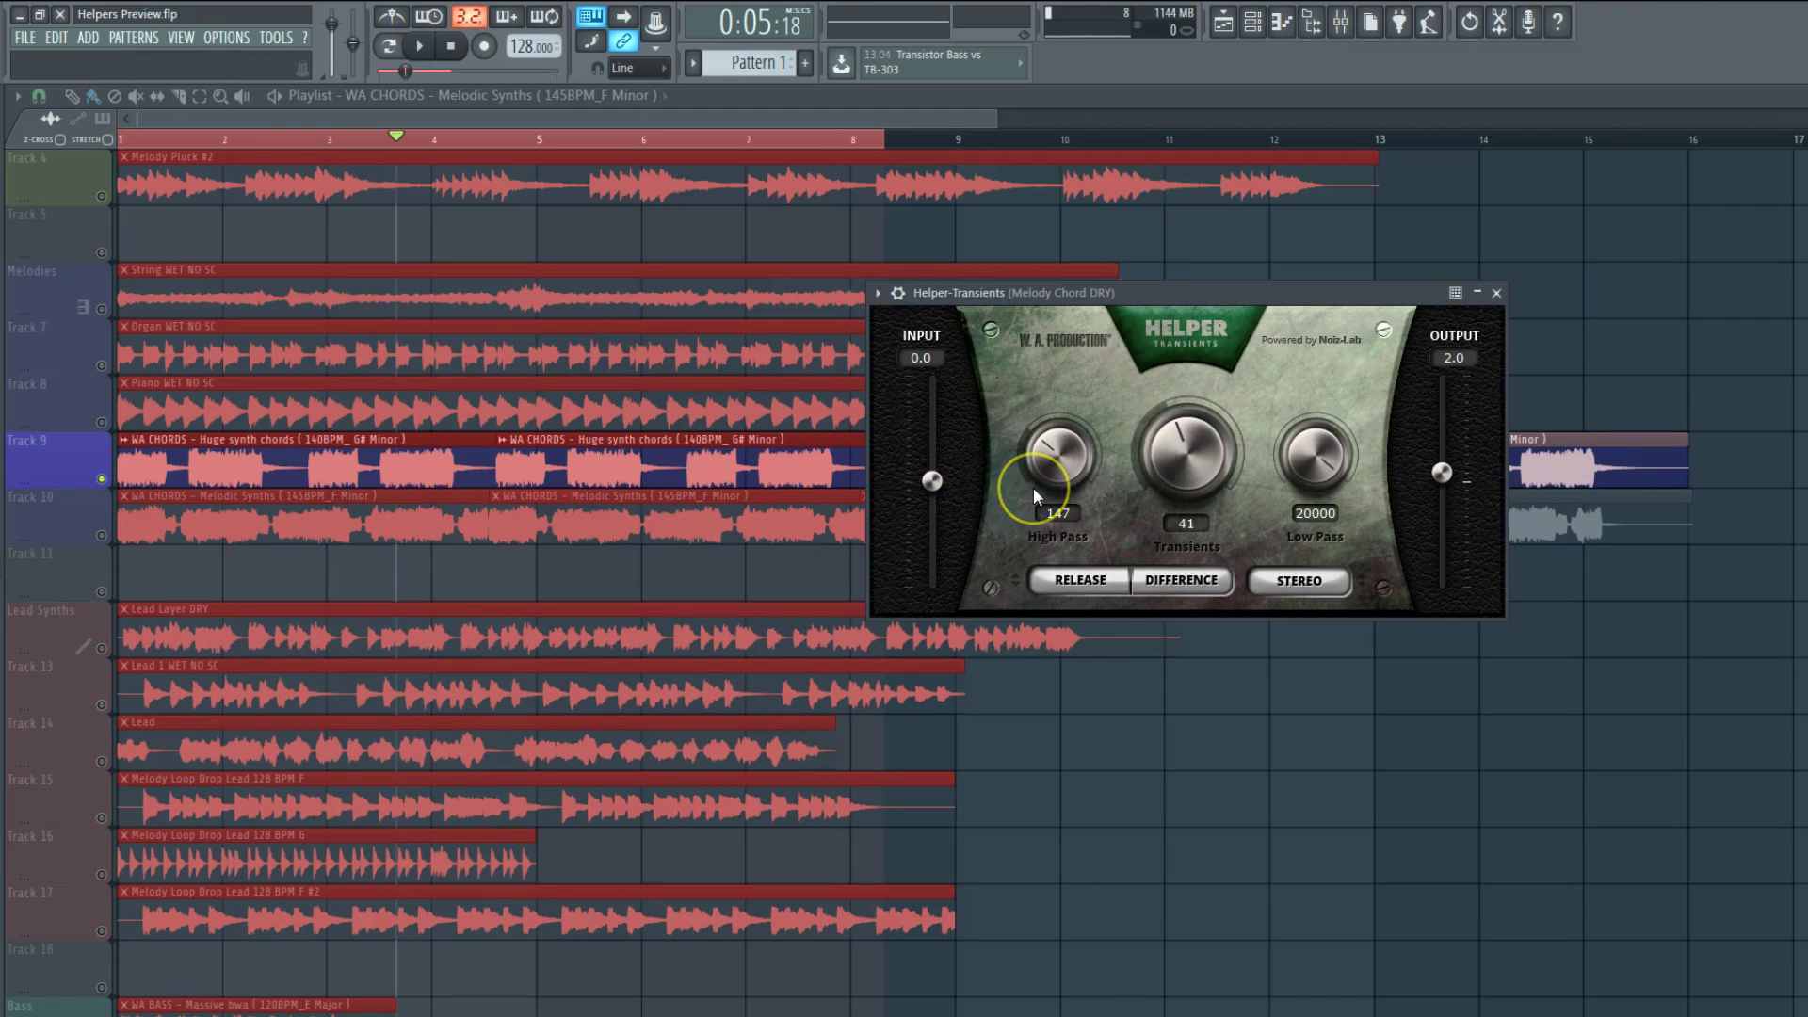
Step: Set Helper-Transients to Attack and Effect, with high pass 20, output 0.3 and transients 44
click(1168, 412)
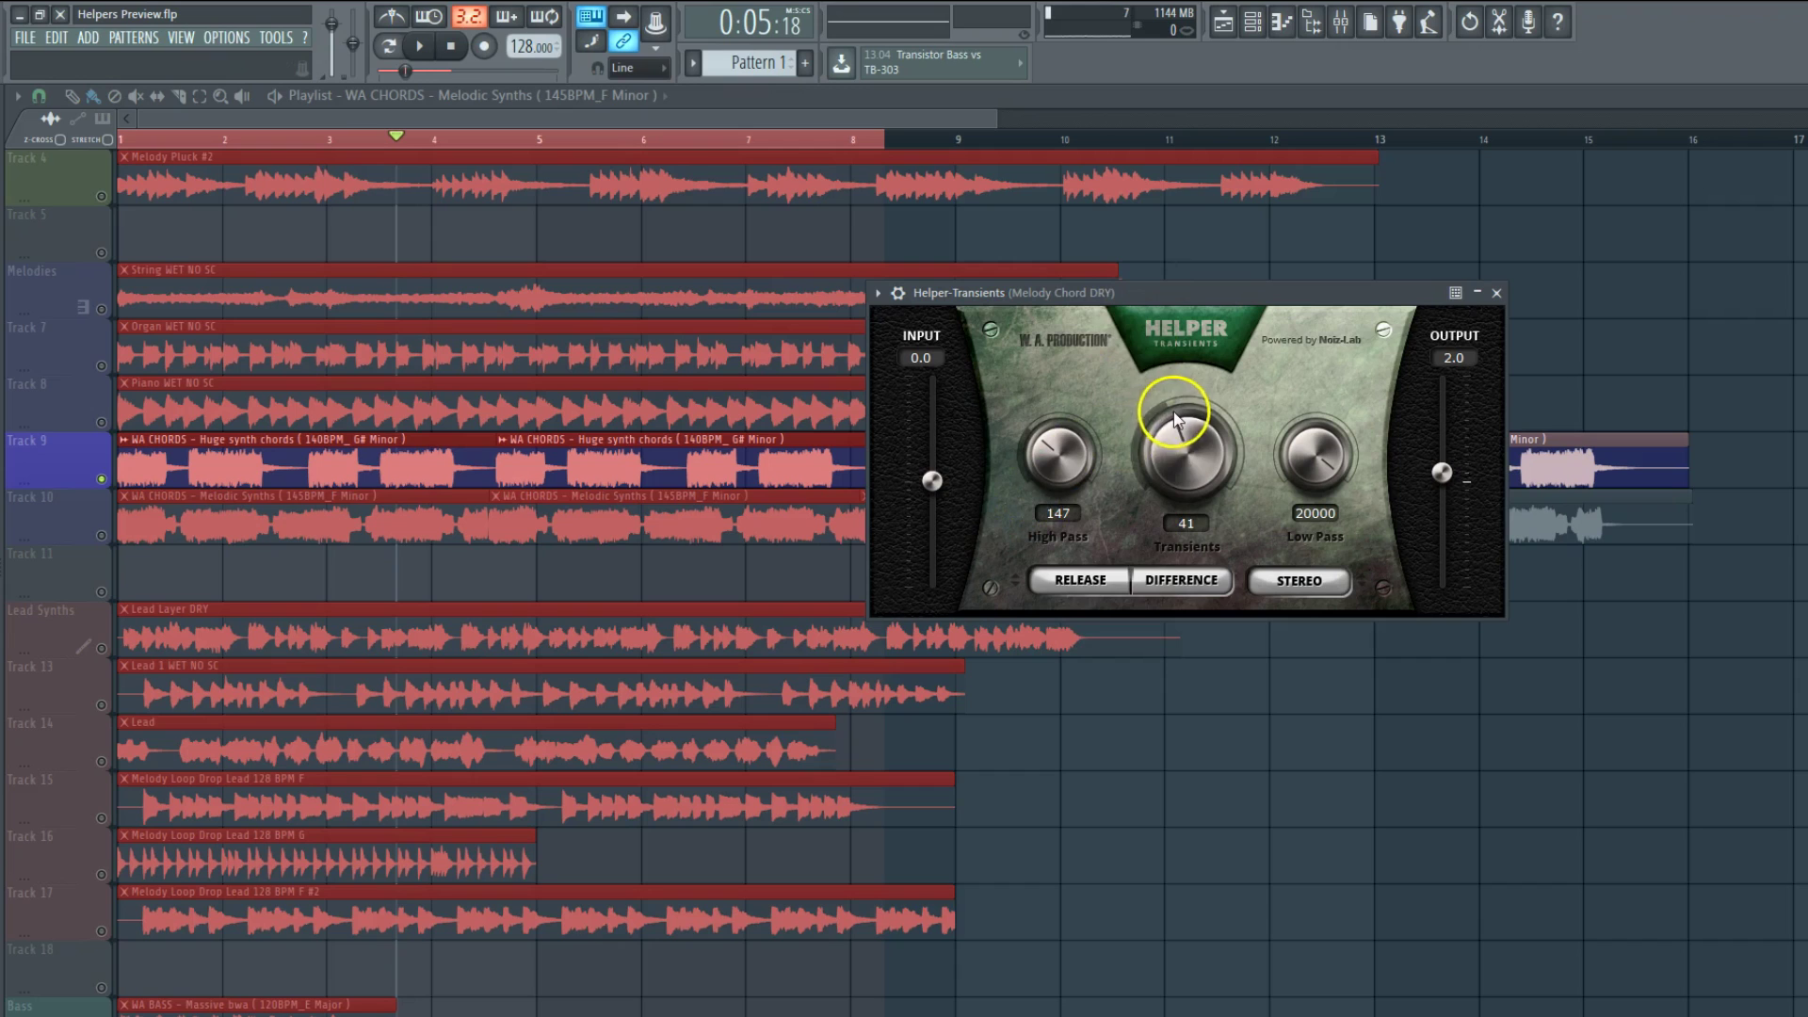
click(1089, 591)
drag(1065, 450, 1057, 666)
click(1144, 585)
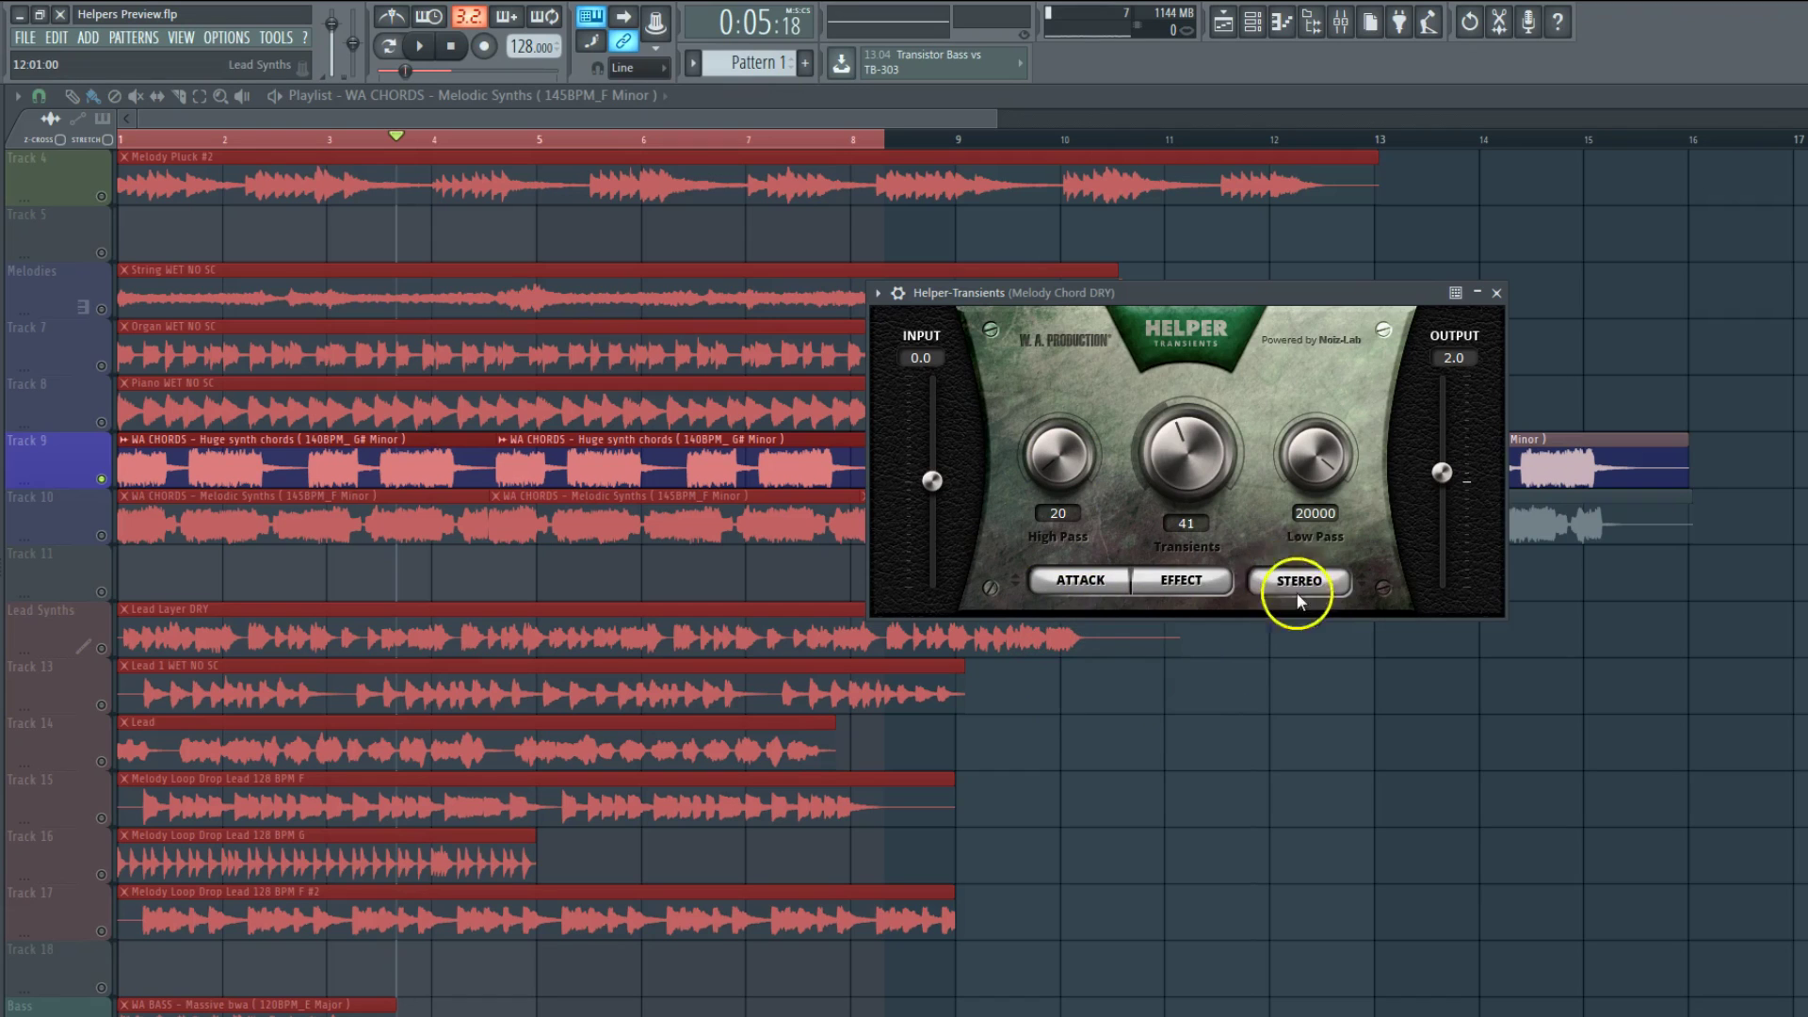
drag(1447, 488, 1454, 493)
drag(1184, 481, 1179, 469)
Step: Audition the chords while raising transients to 67, comparing Difference with Effect and ending on Effect
click(420, 46)
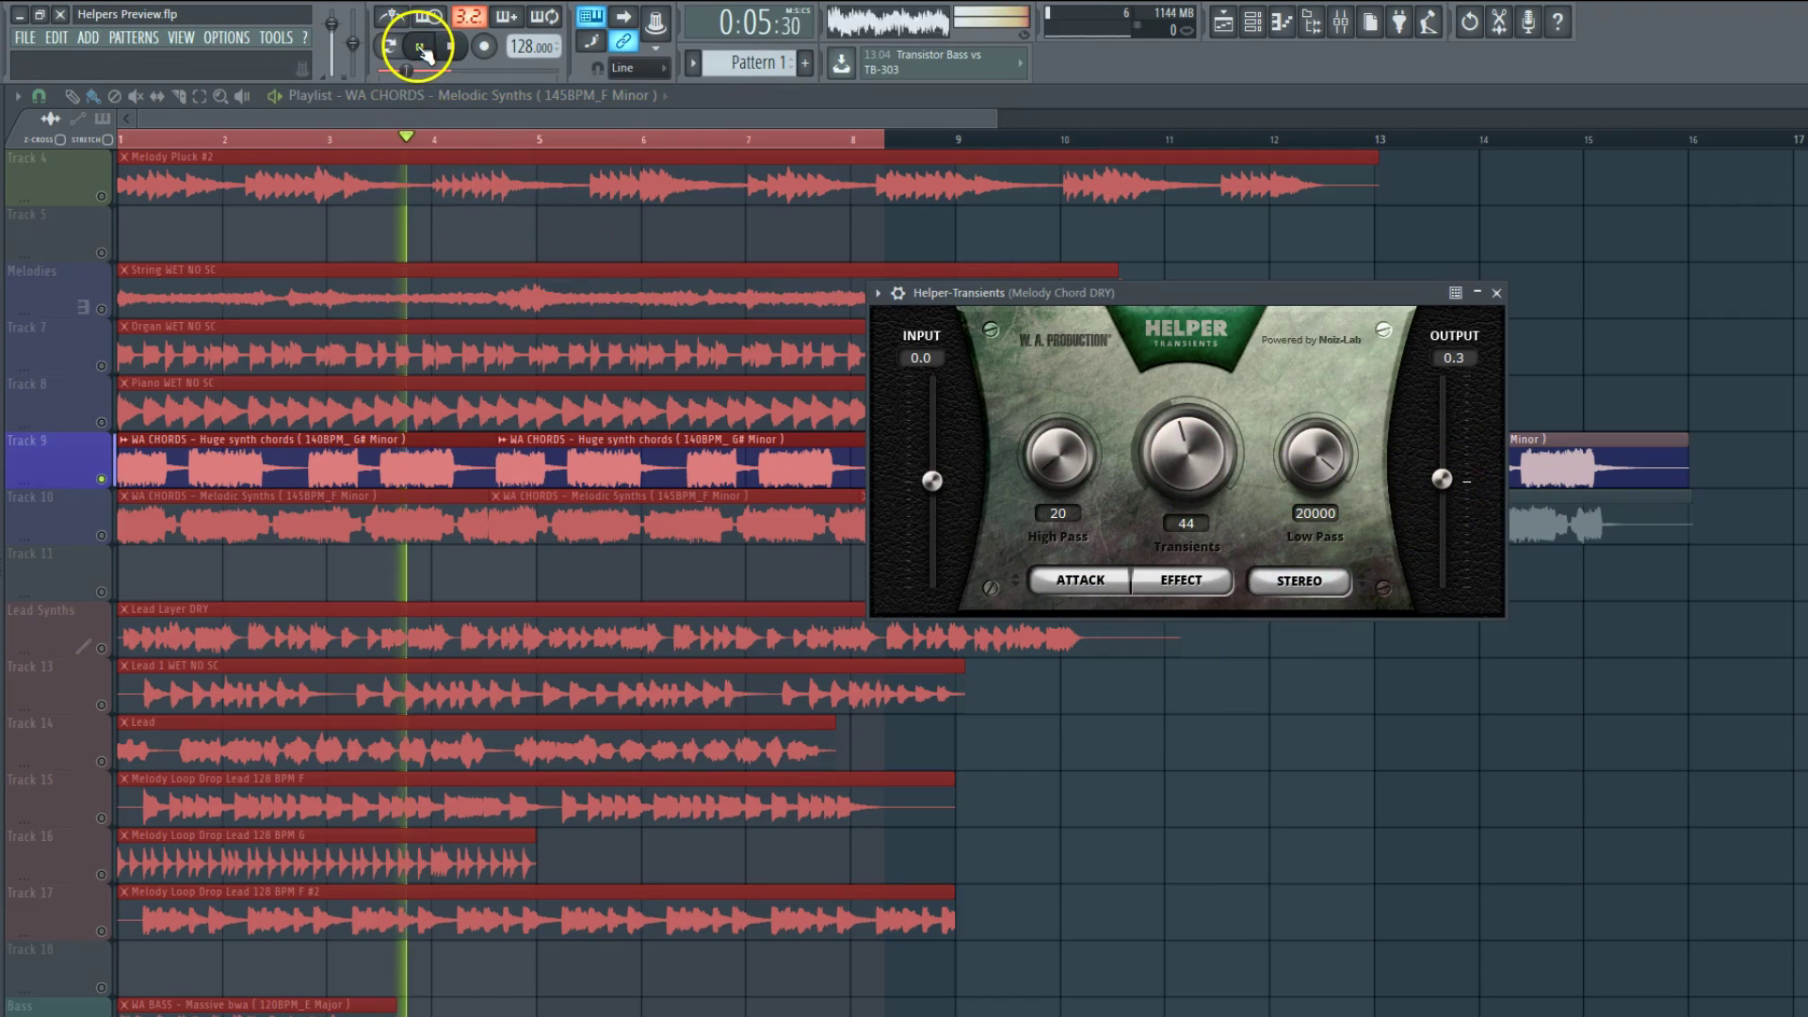
drag(1144, 499, 1170, 242)
click(1207, 579)
drag(1183, 429, 1181, 485)
click(1188, 579)
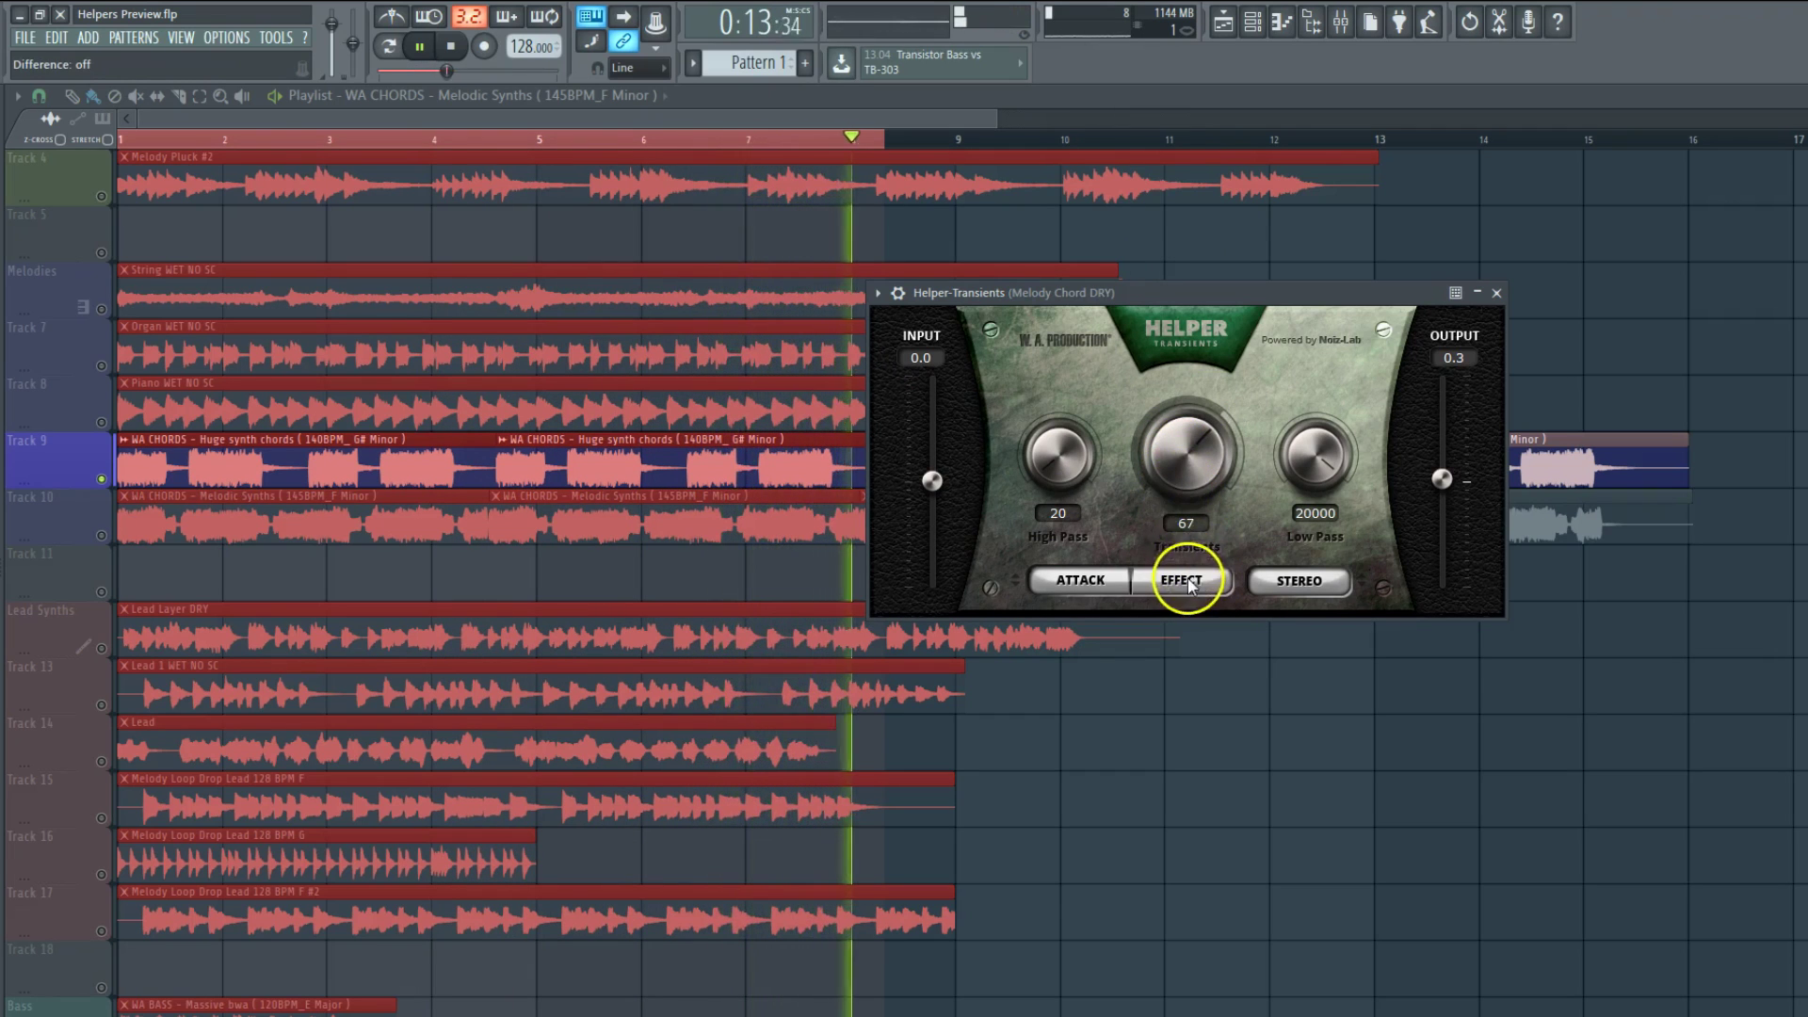
Step: Set Helper-Transients' input to -3.3, transients to 70 and high pass to 52
mouse_move(932, 481)
mouse_down()
mouse_move(923, 512)
mouse_move(929, 497)
mouse_up()
drag(1163, 476, 1168, 465)
drag(1060, 476, 1066, 317)
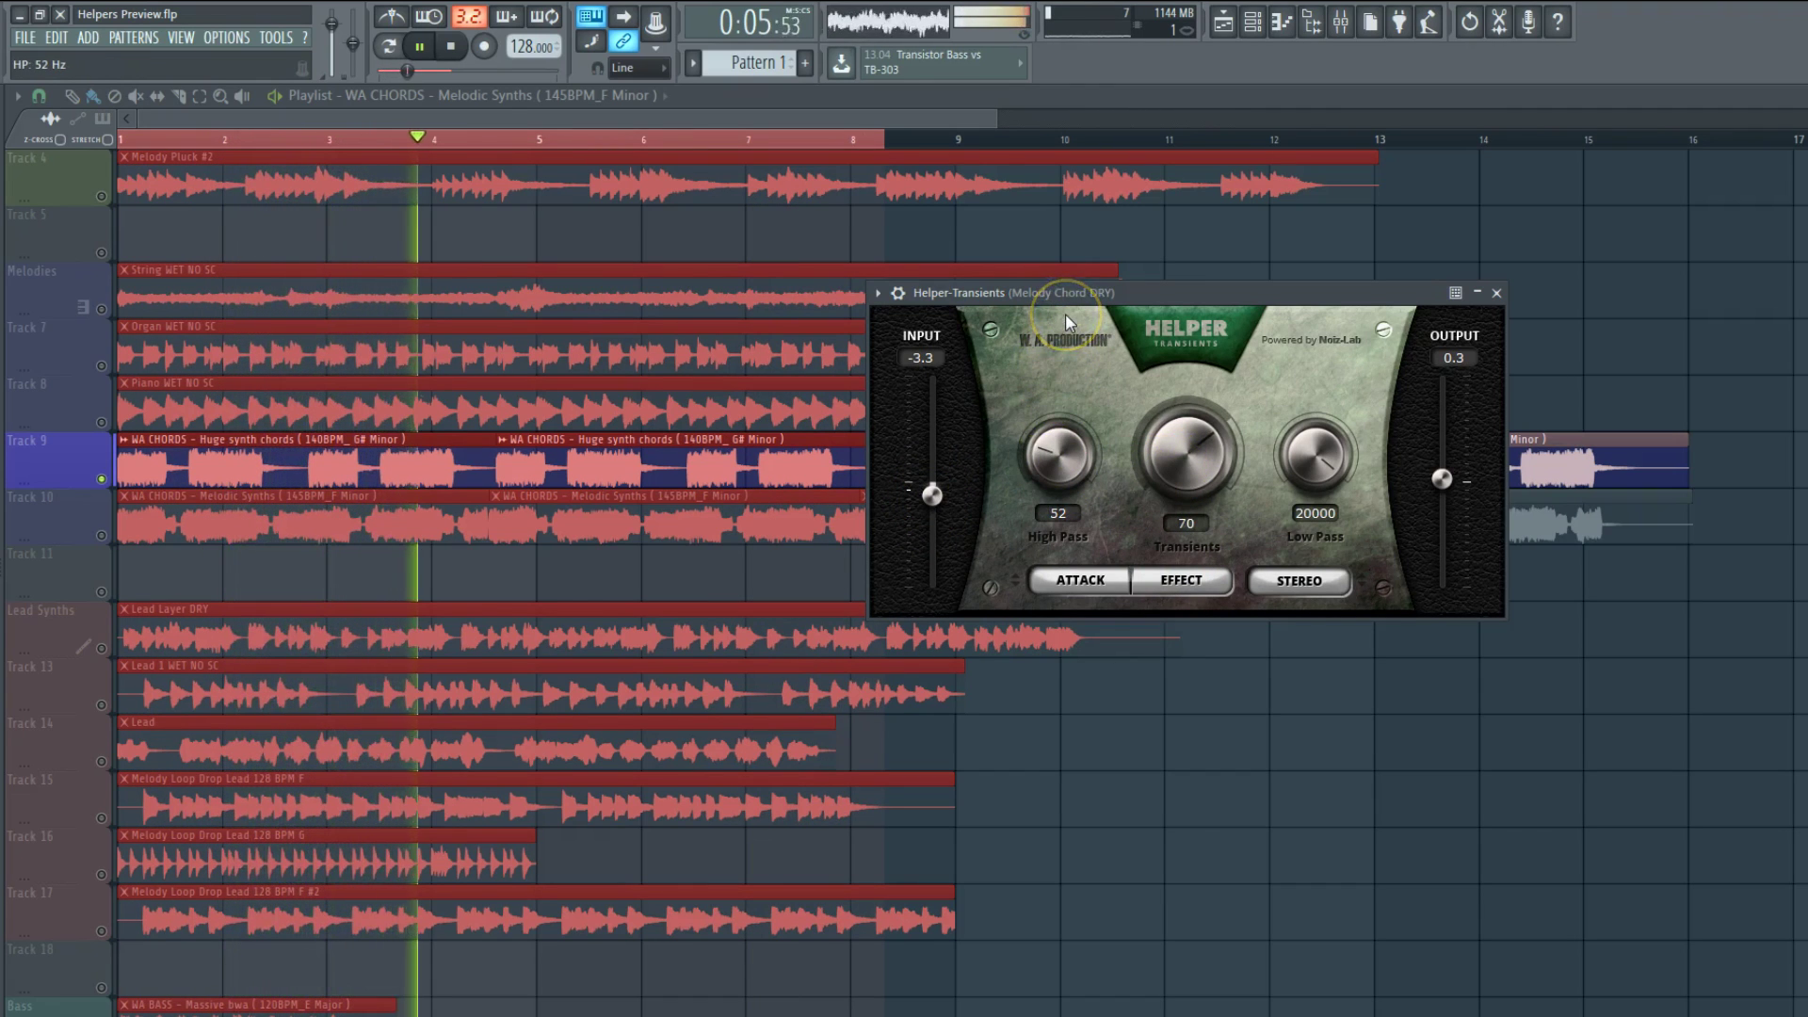
Step: Change Helper-Transients' channel mode from Stereo to Mid and audition the chords
click(1328, 596)
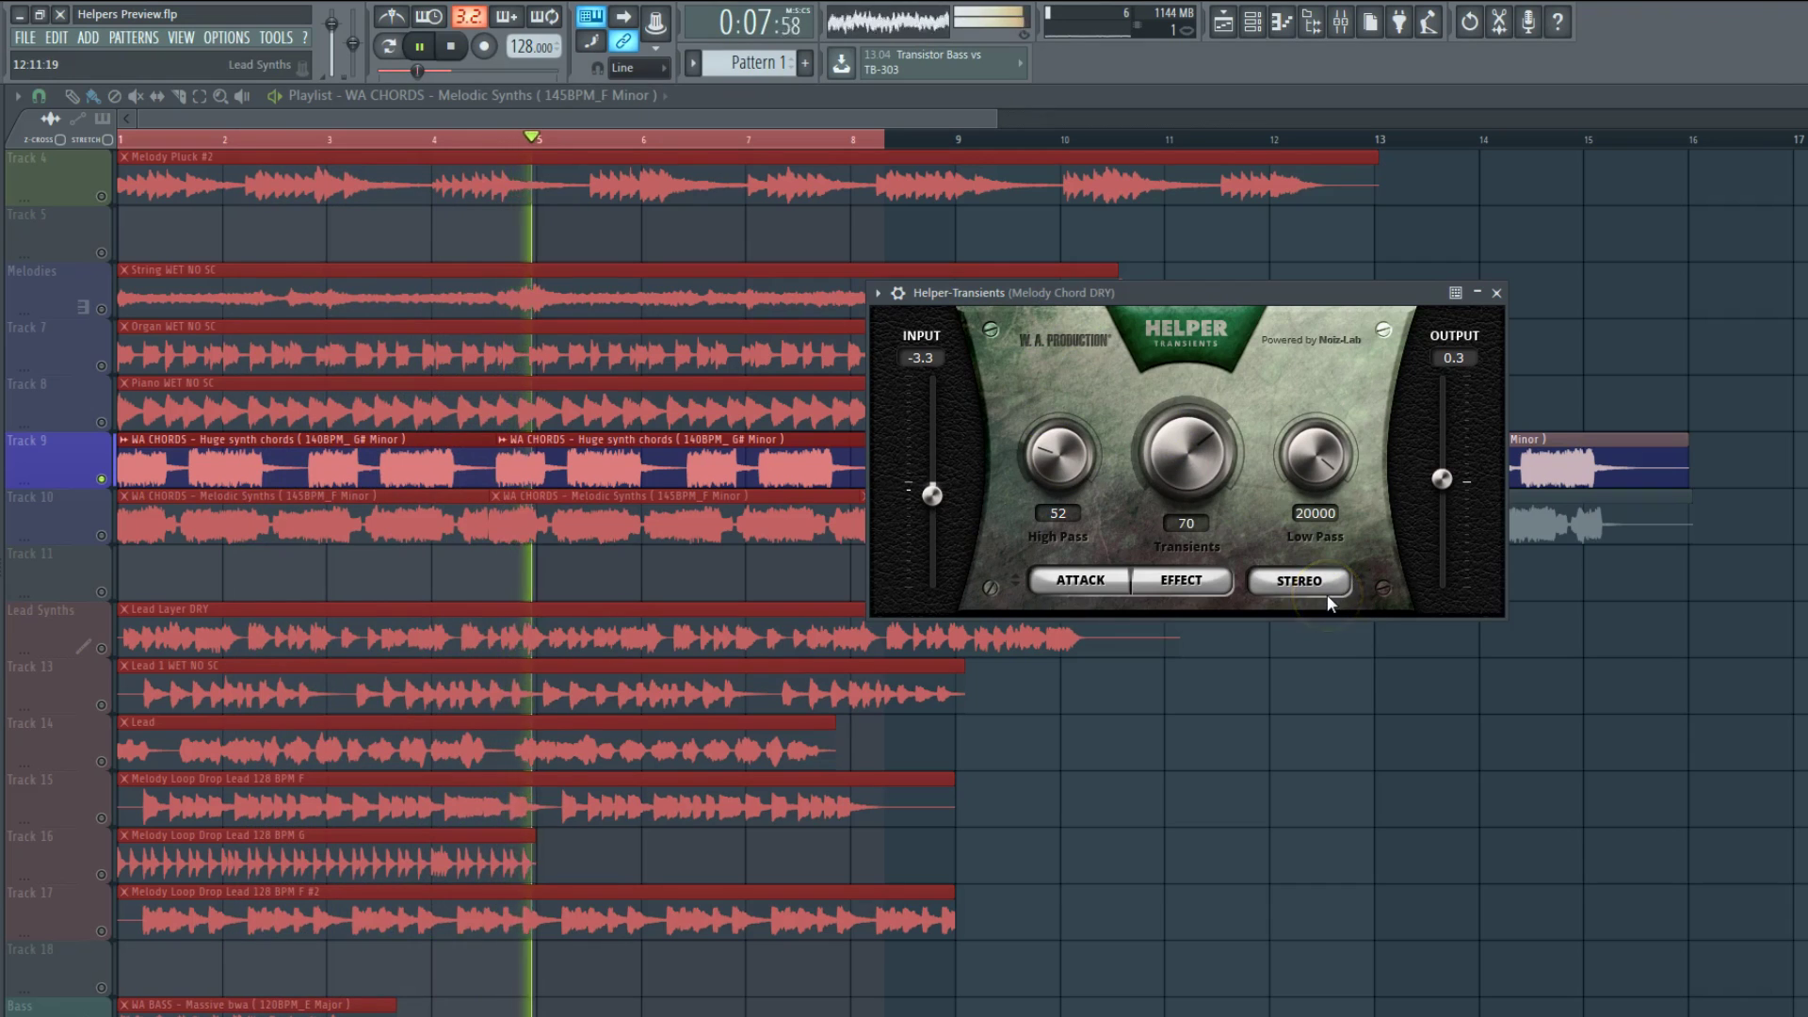
click(419, 47)
click(1315, 597)
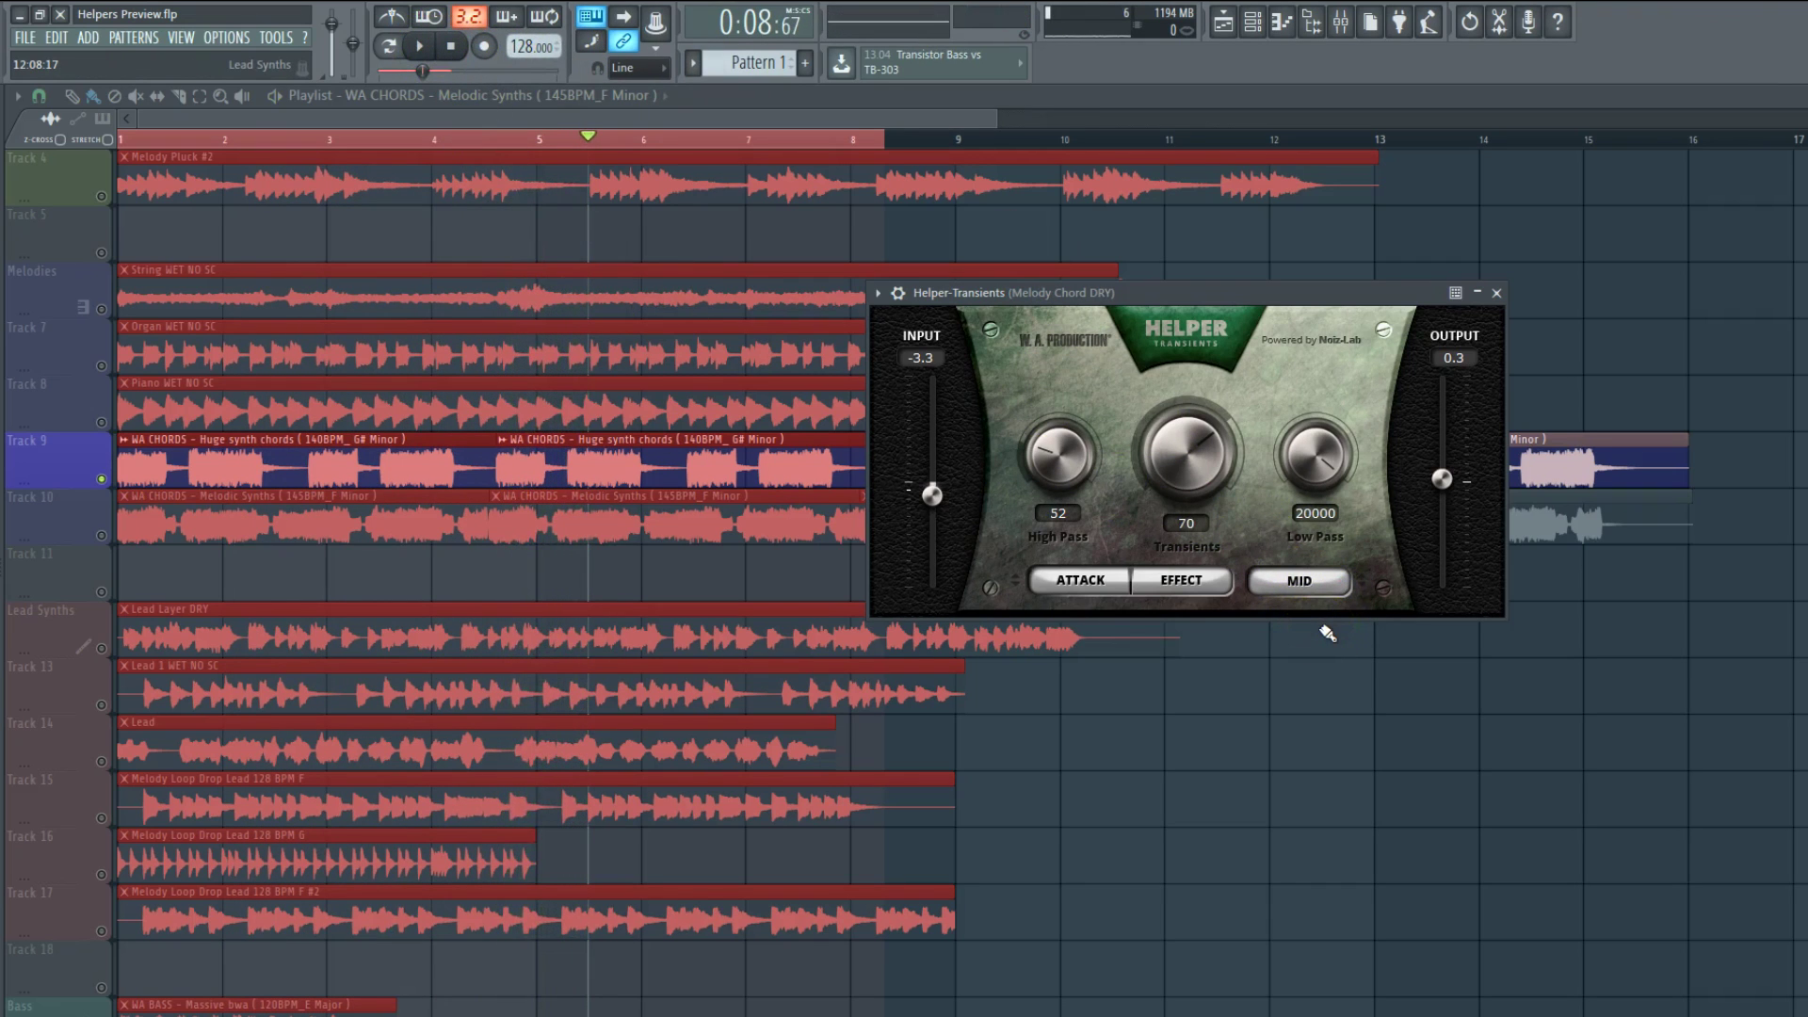
click(1292, 588)
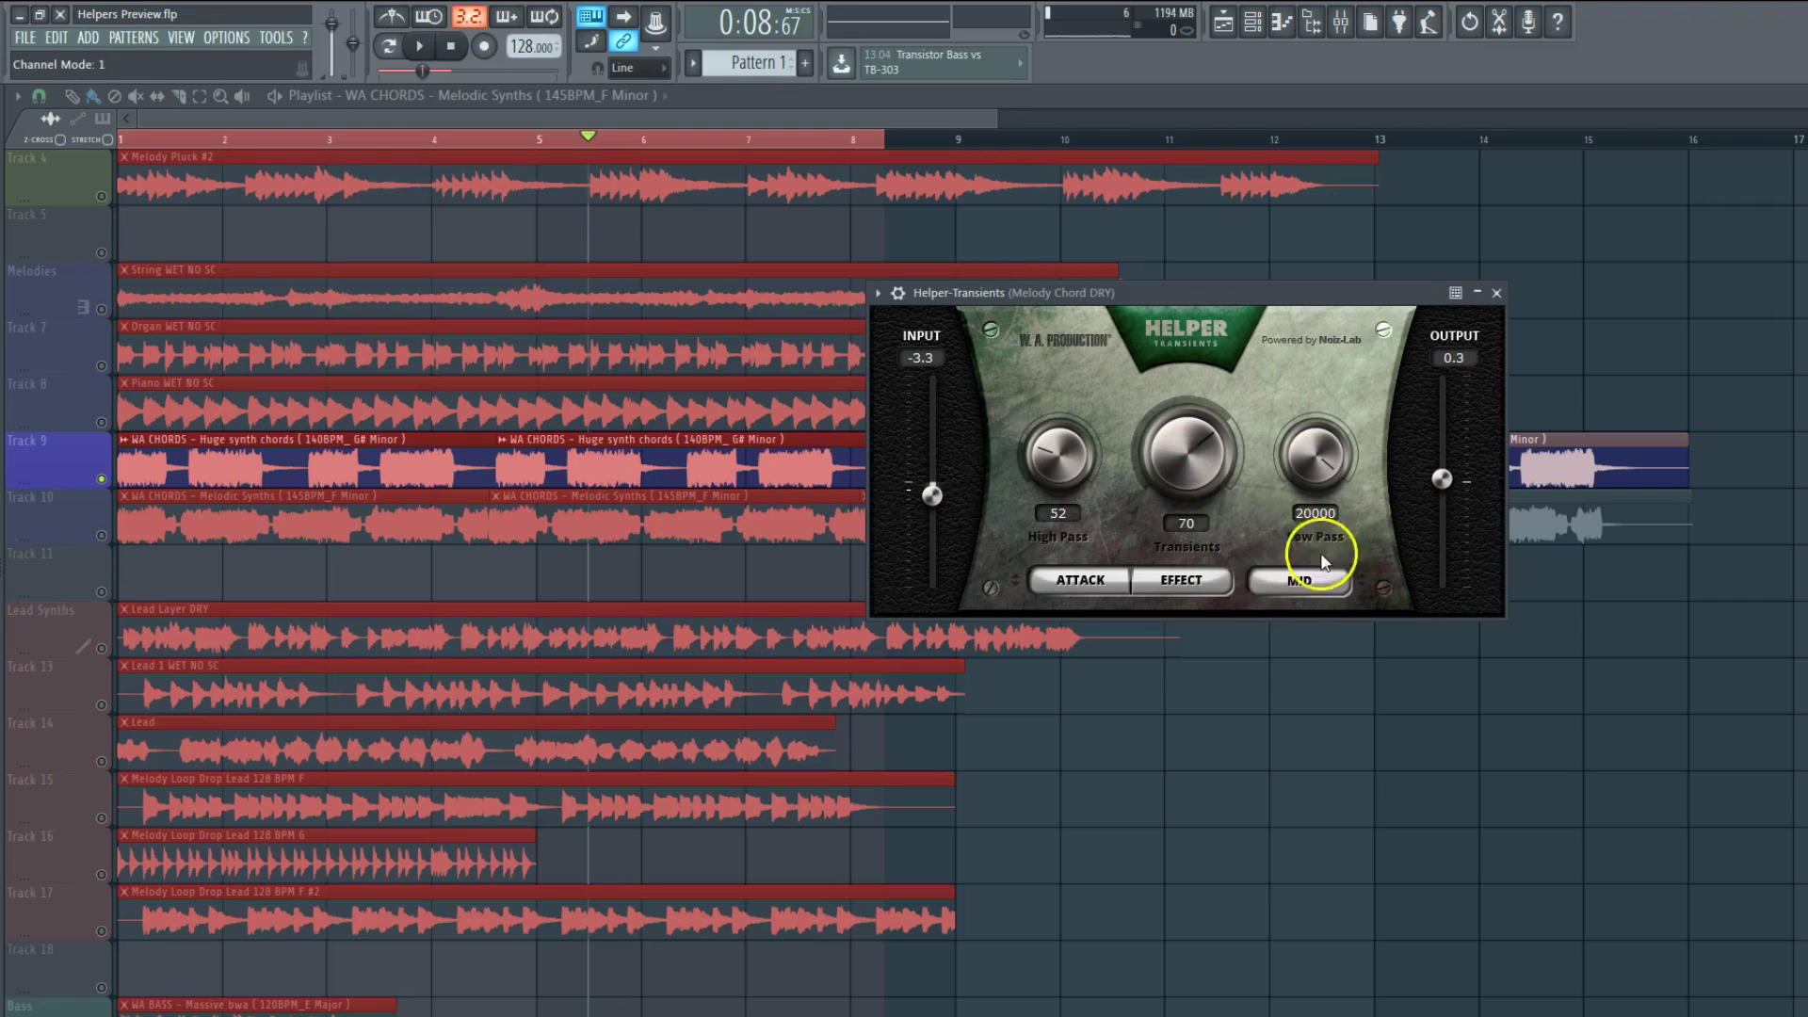
click(414, 46)
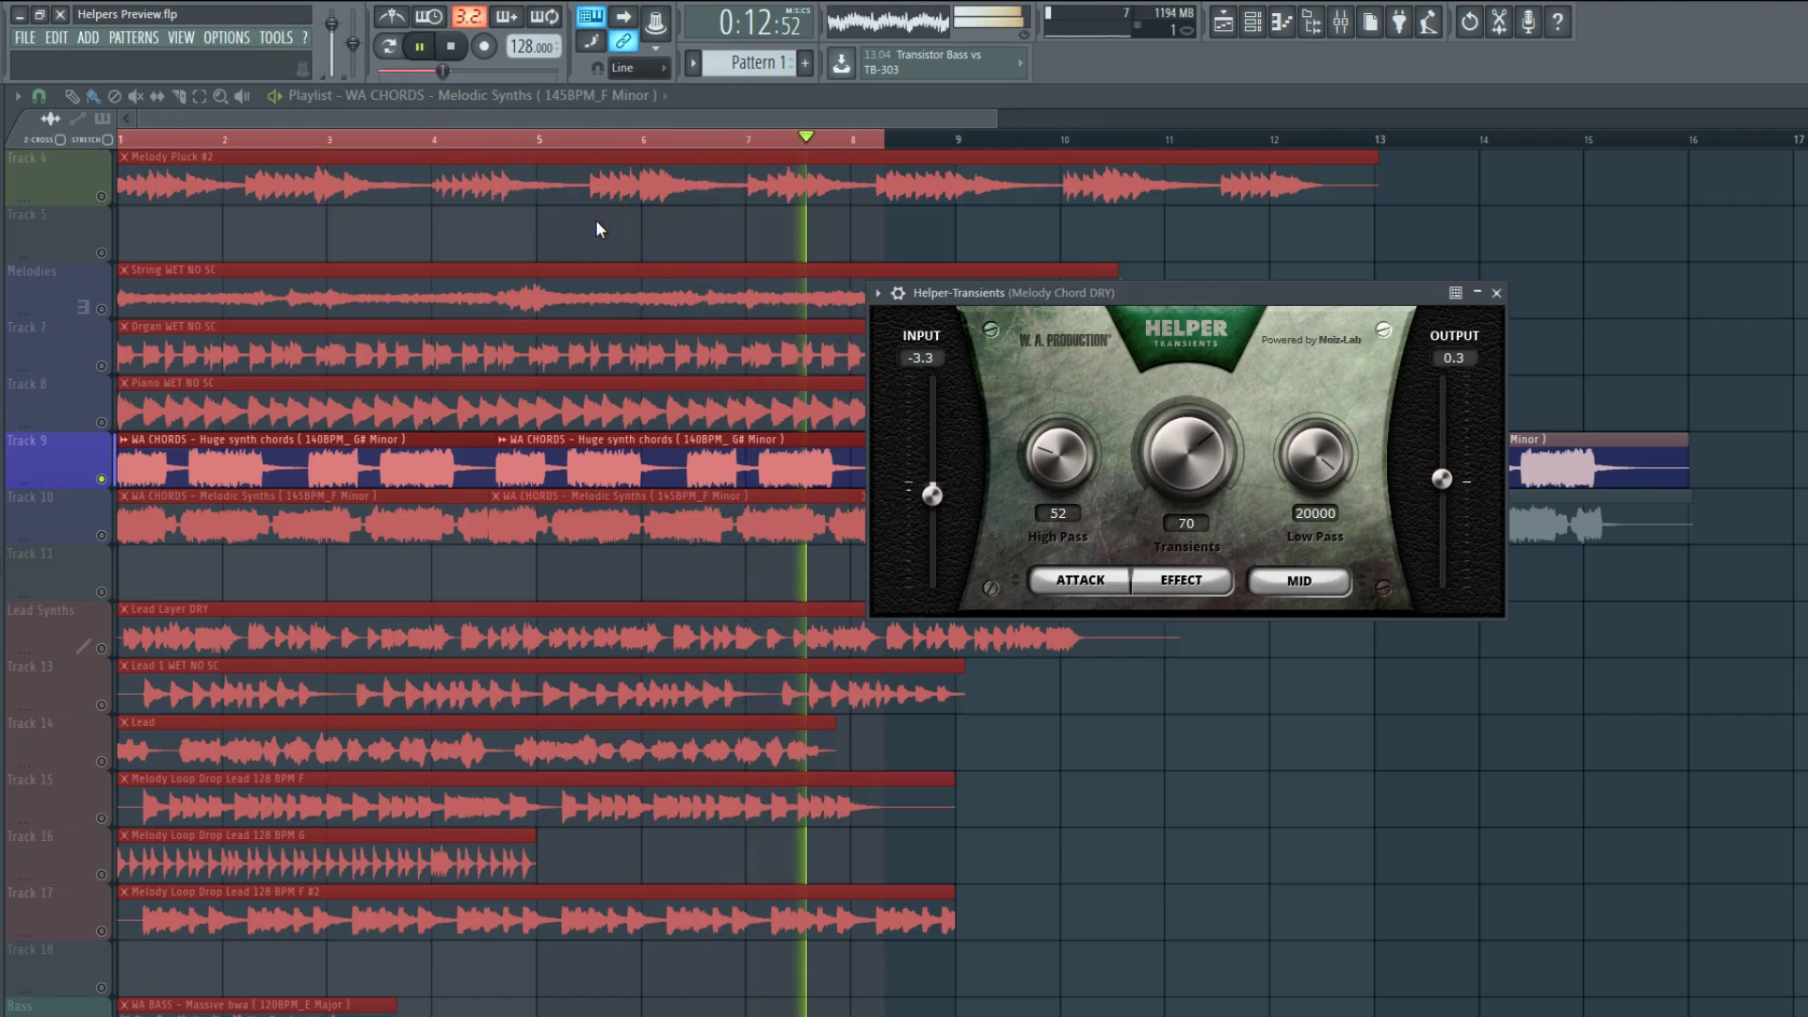
key(space)
Step: Return Helper-Transients' channel mode to Stereo, resume playback from near bar 2, and set transients to 64
click(497, 139)
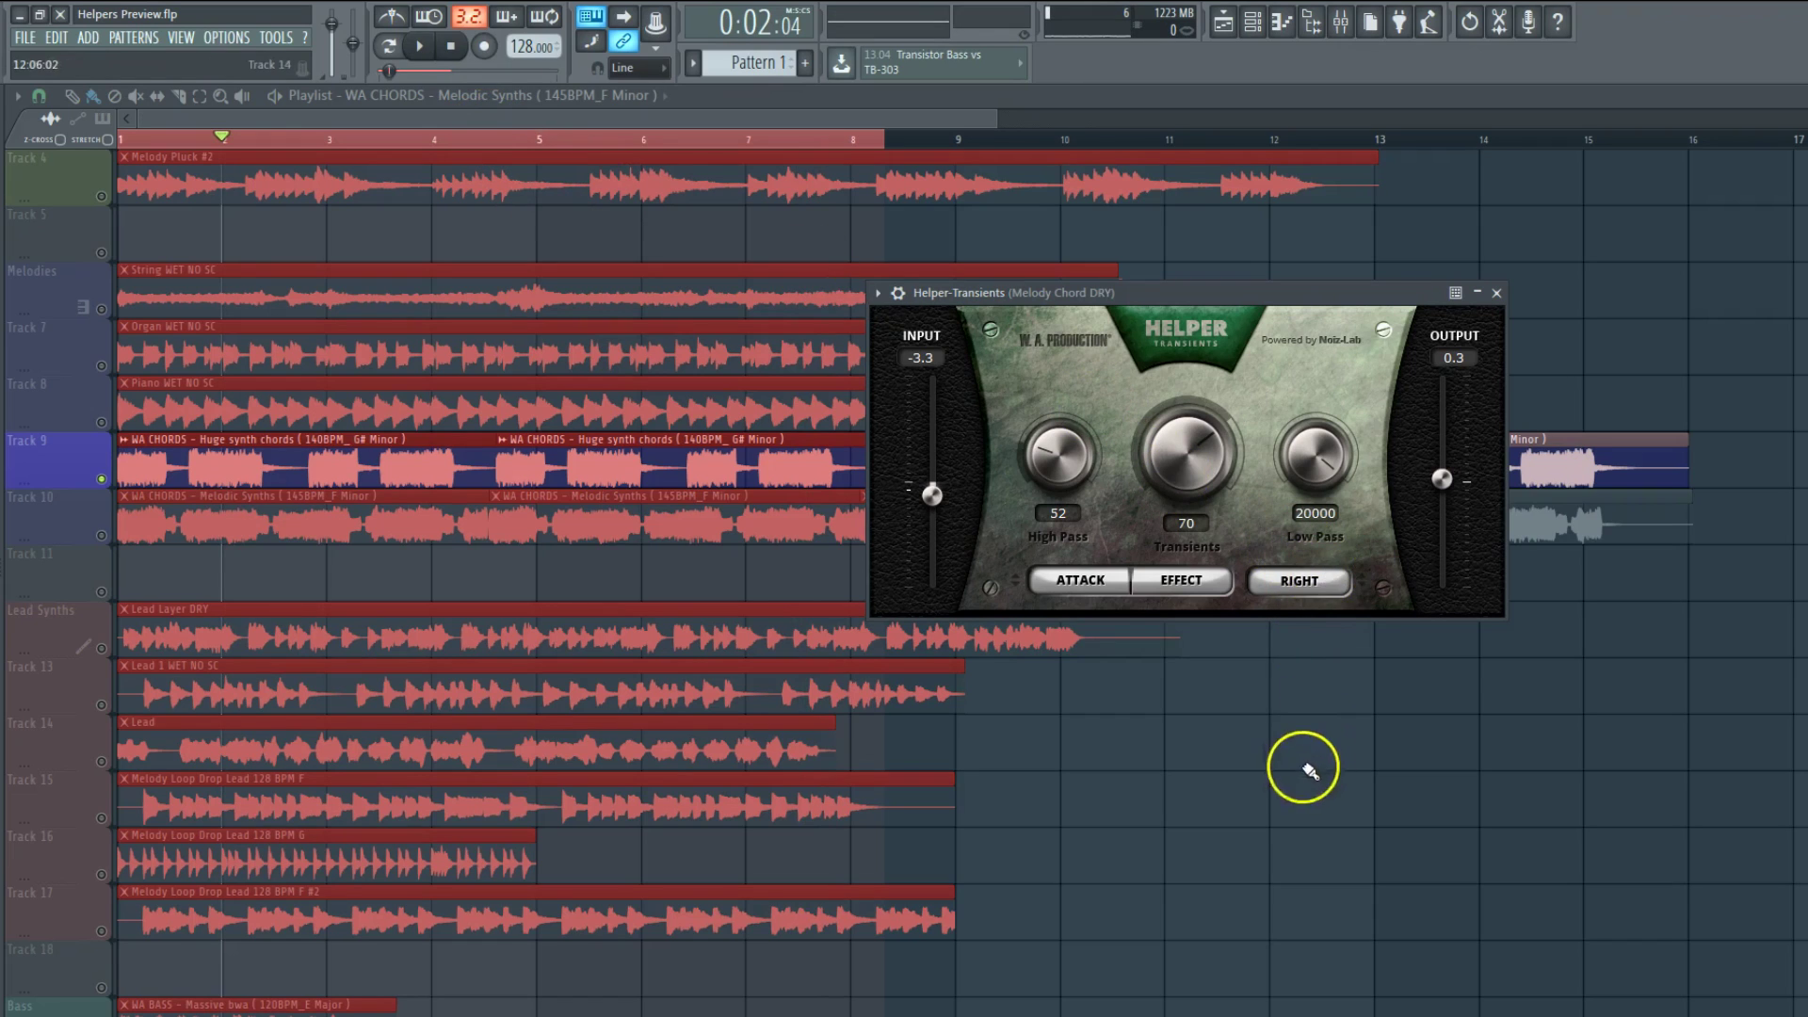
click(1306, 582)
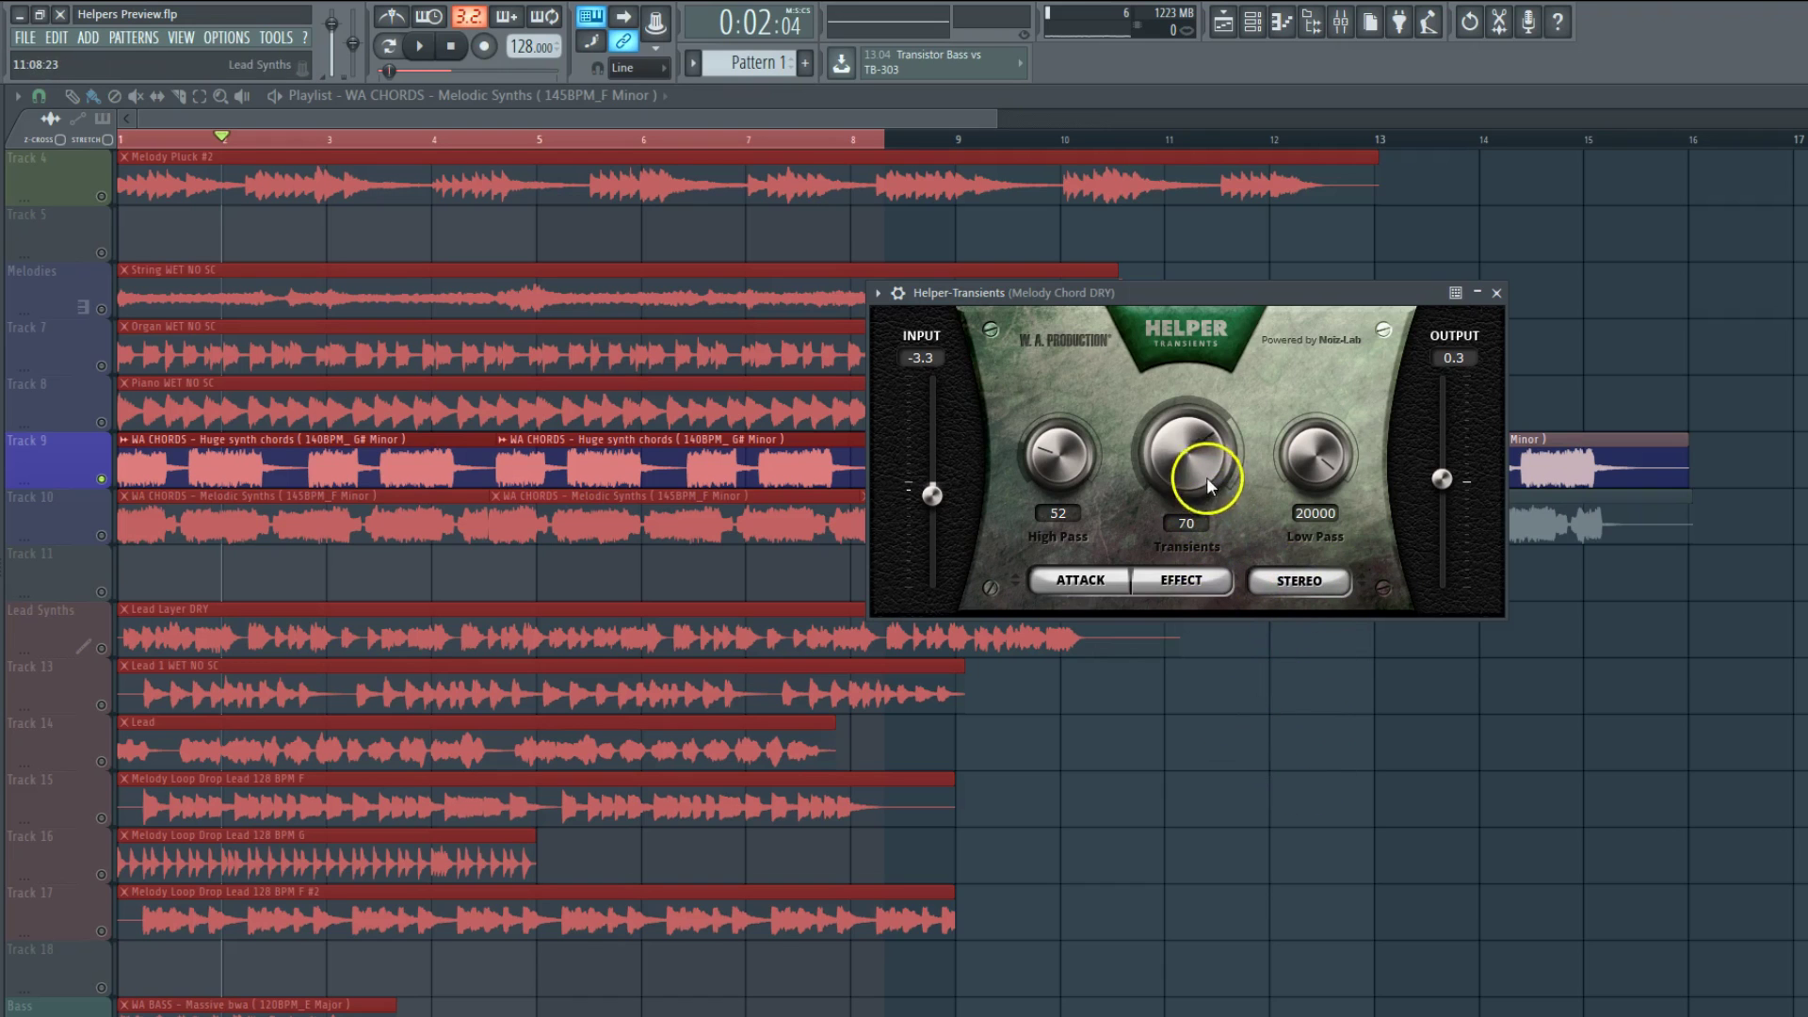
click(419, 45)
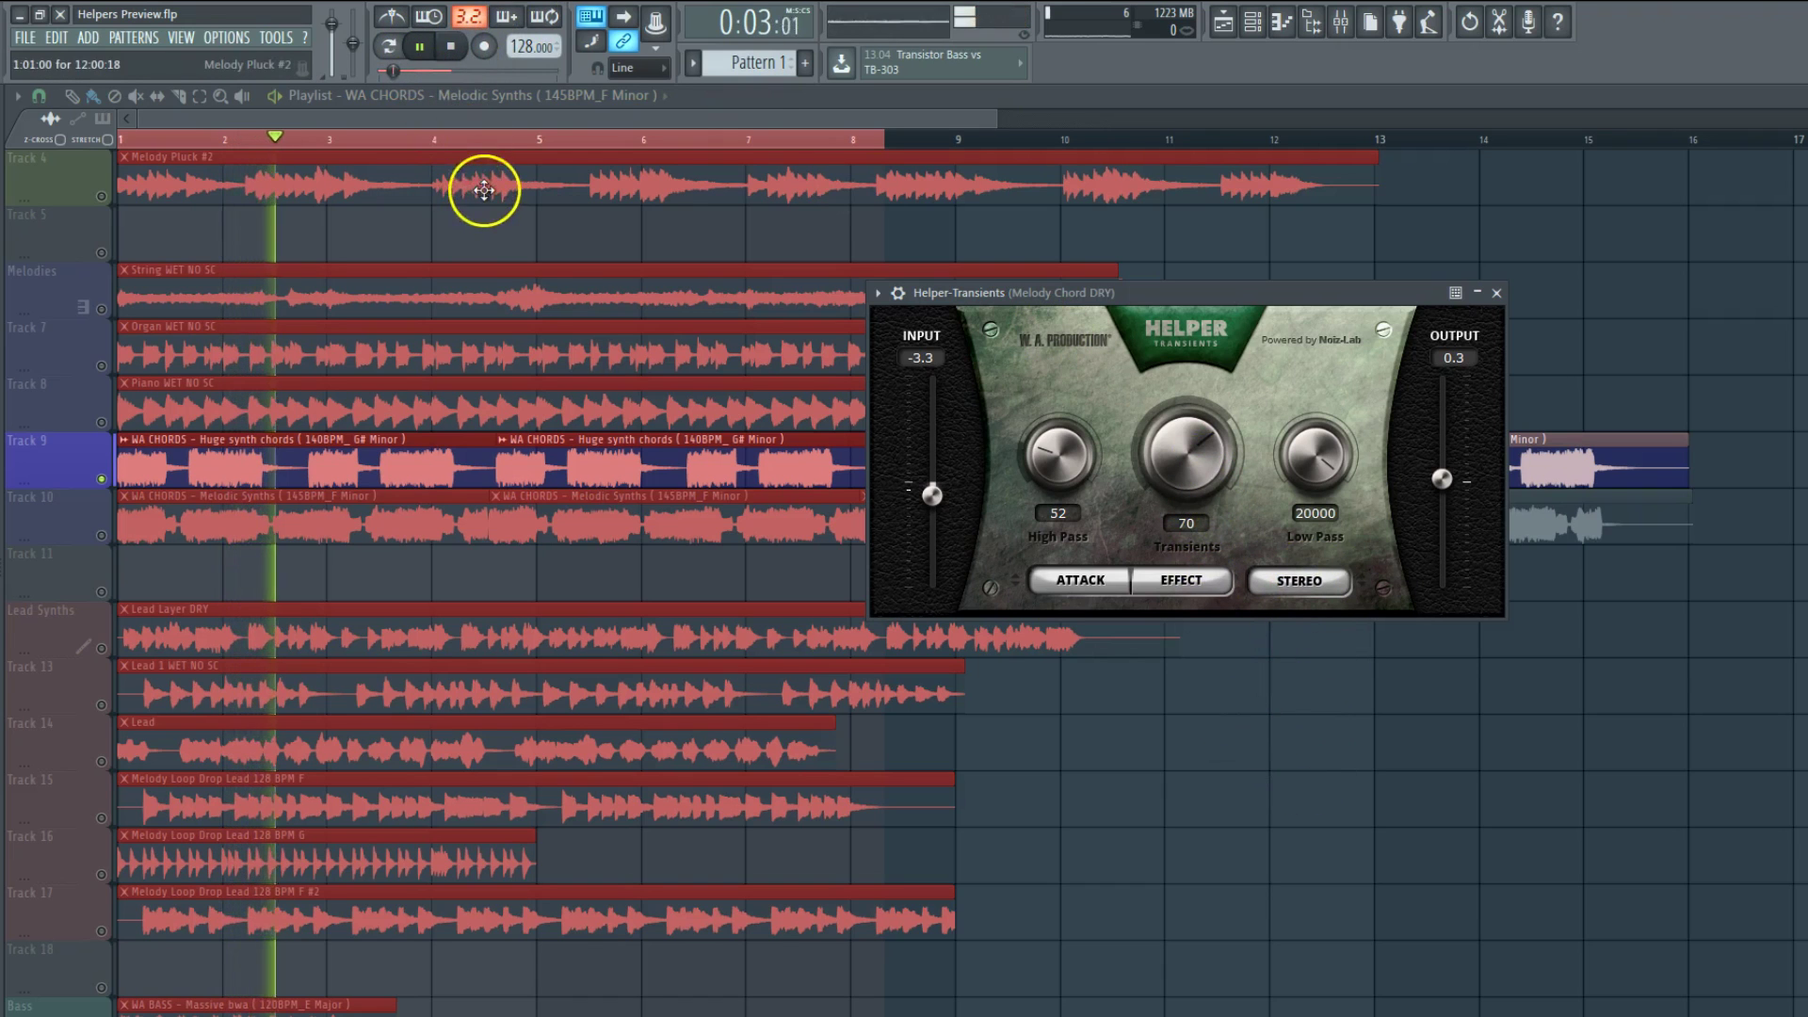
drag(1183, 444, 1173, 484)
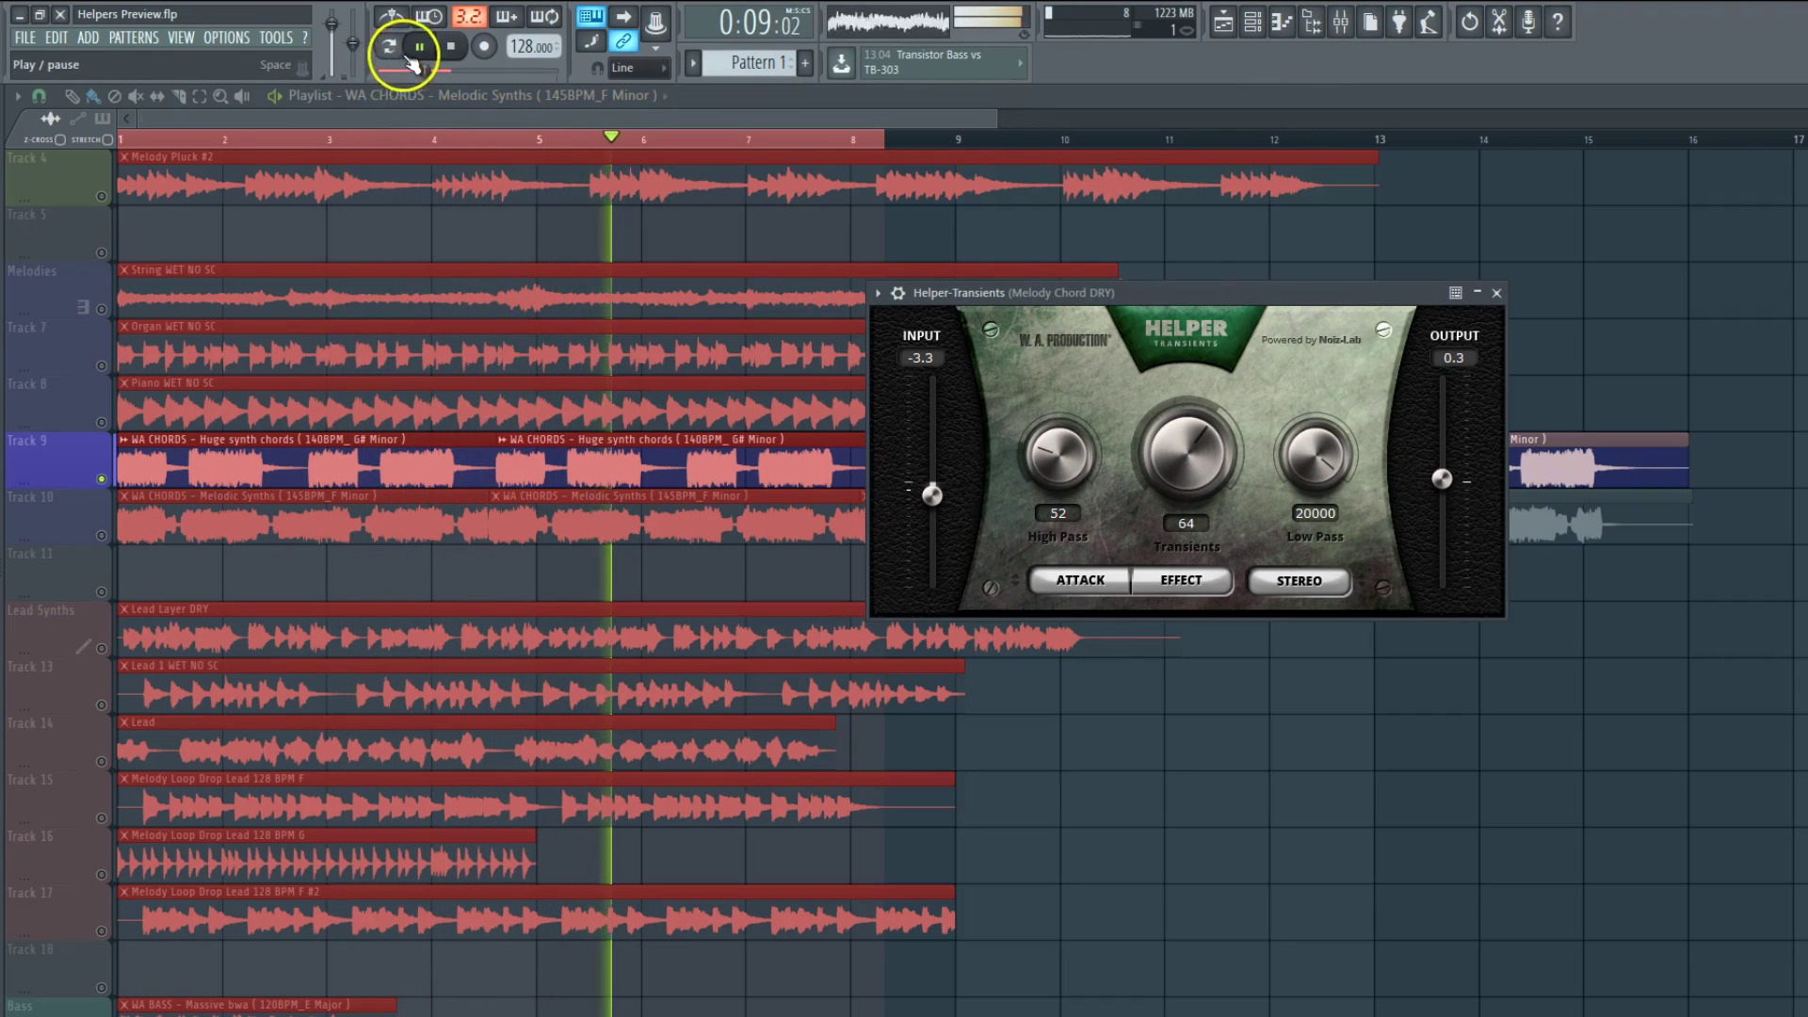
Step: Set Helper-Transients' high pass to 93 and pause playback
drag(1019, 459, 1037, 415)
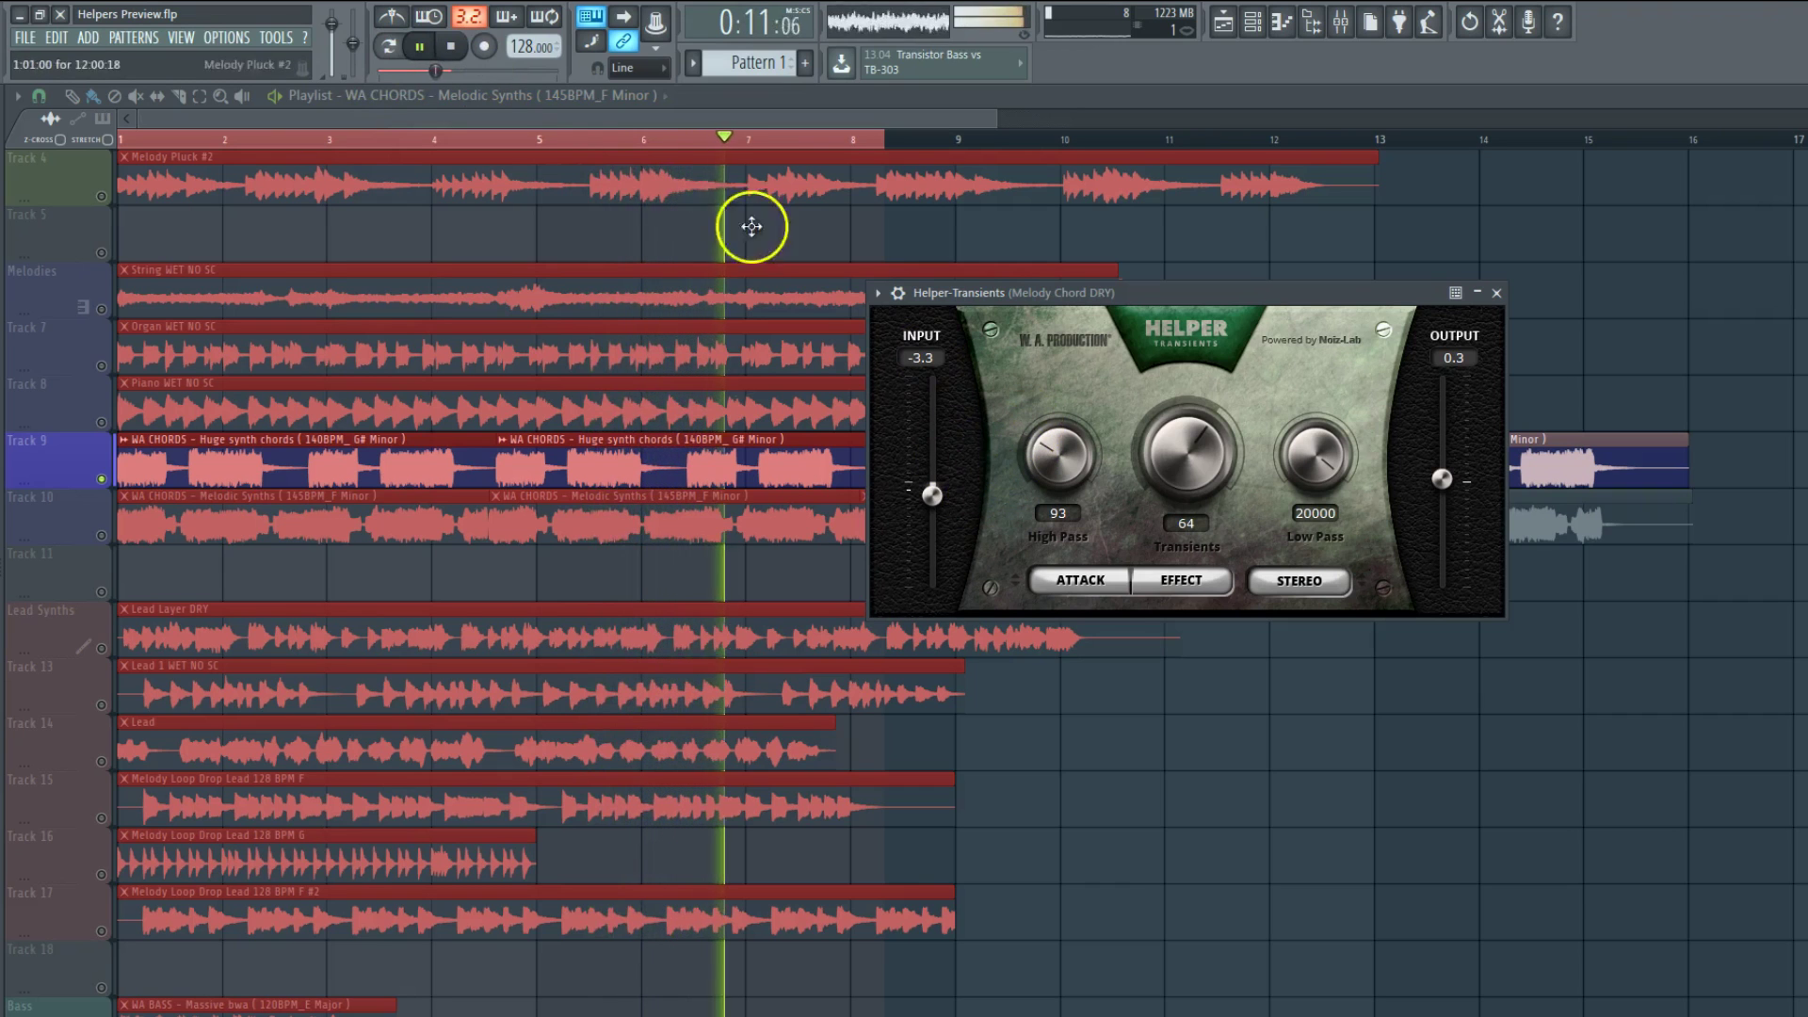
click(419, 46)
Step: Move Helper-Saturator below Helper-Equalizer in the Melody Chord DRY effect chain and switch its channel mode to Side
click(1340, 21)
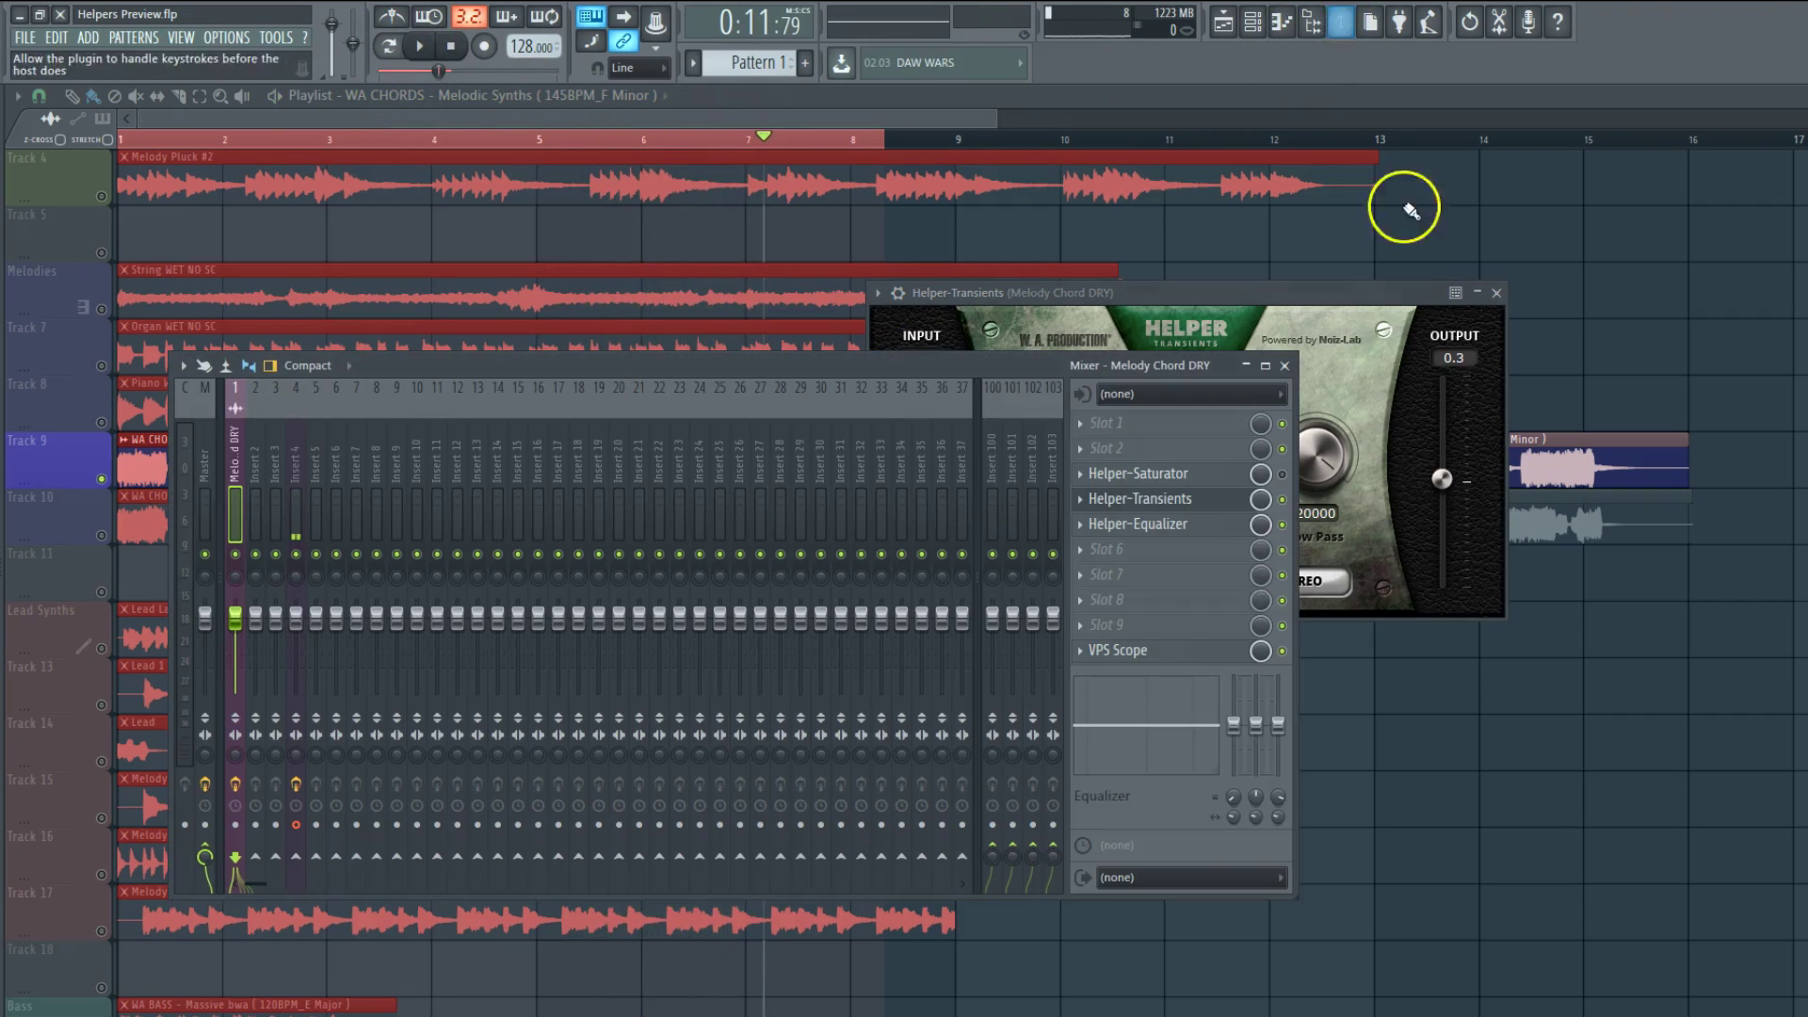
drag(1218, 482, 1188, 534)
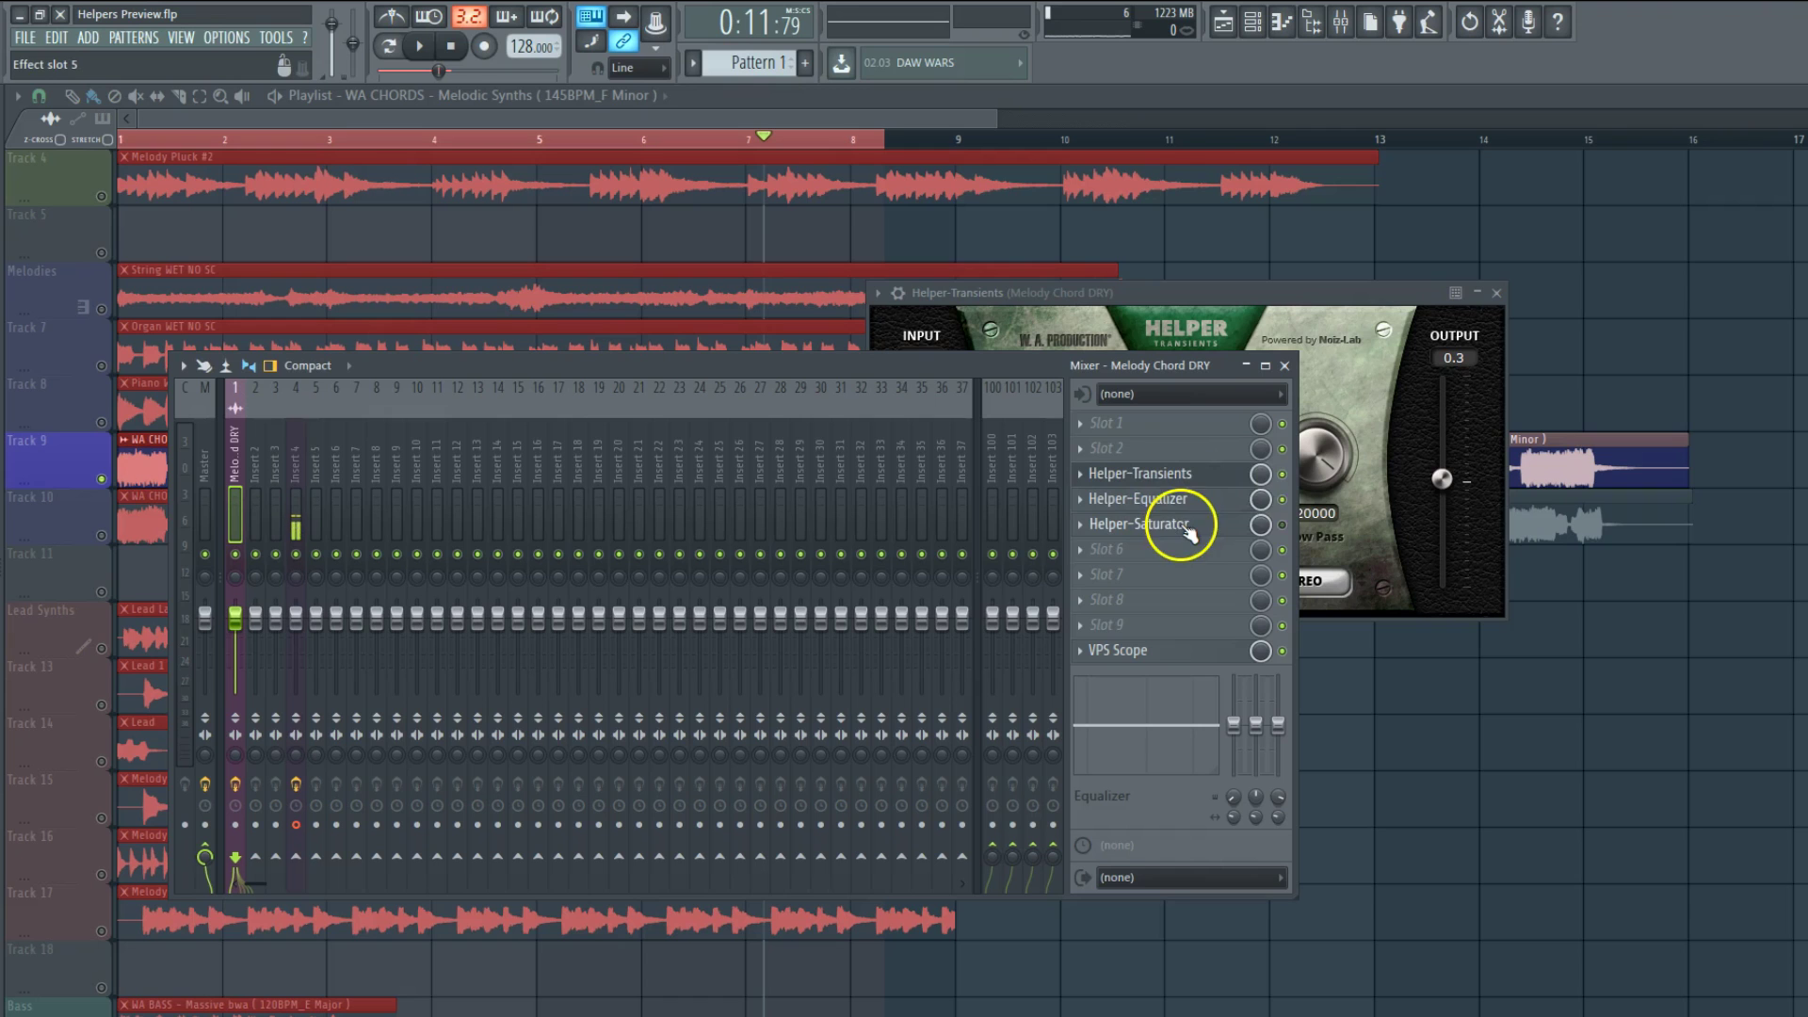
click(1200, 524)
drag(1104, 554, 1021, 800)
drag(941, 527, 953, 893)
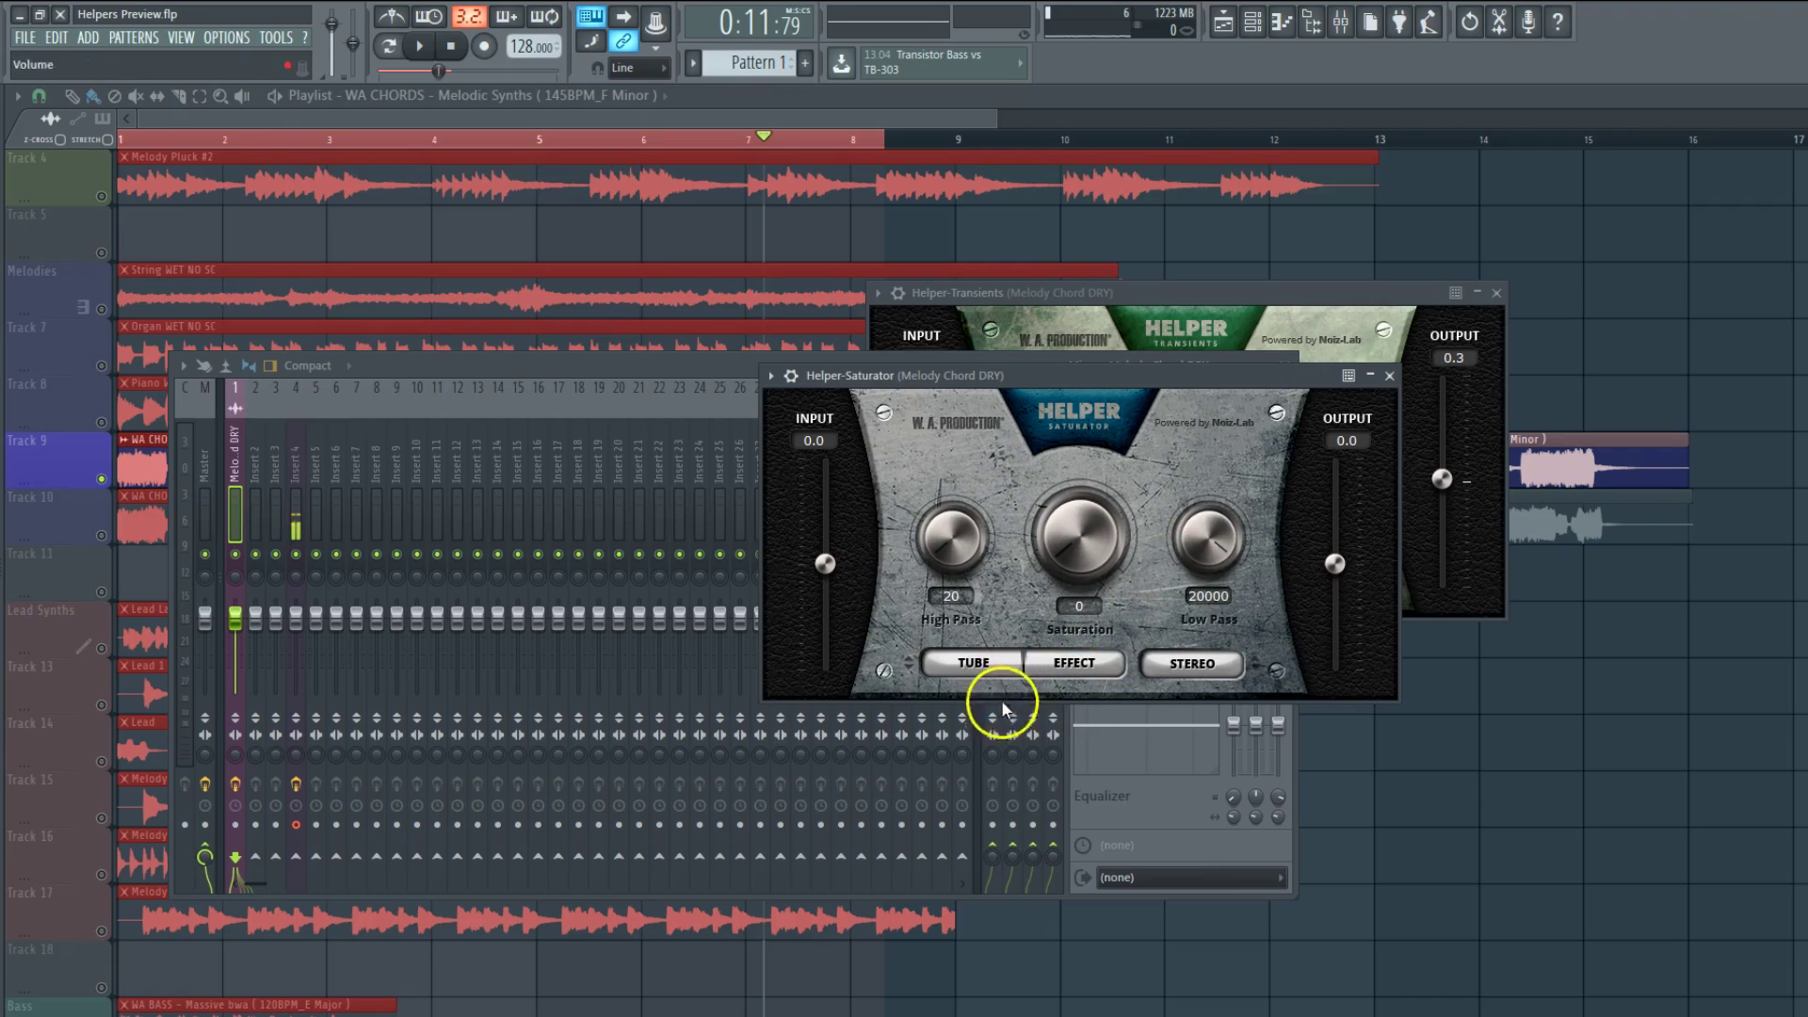
click(1179, 670)
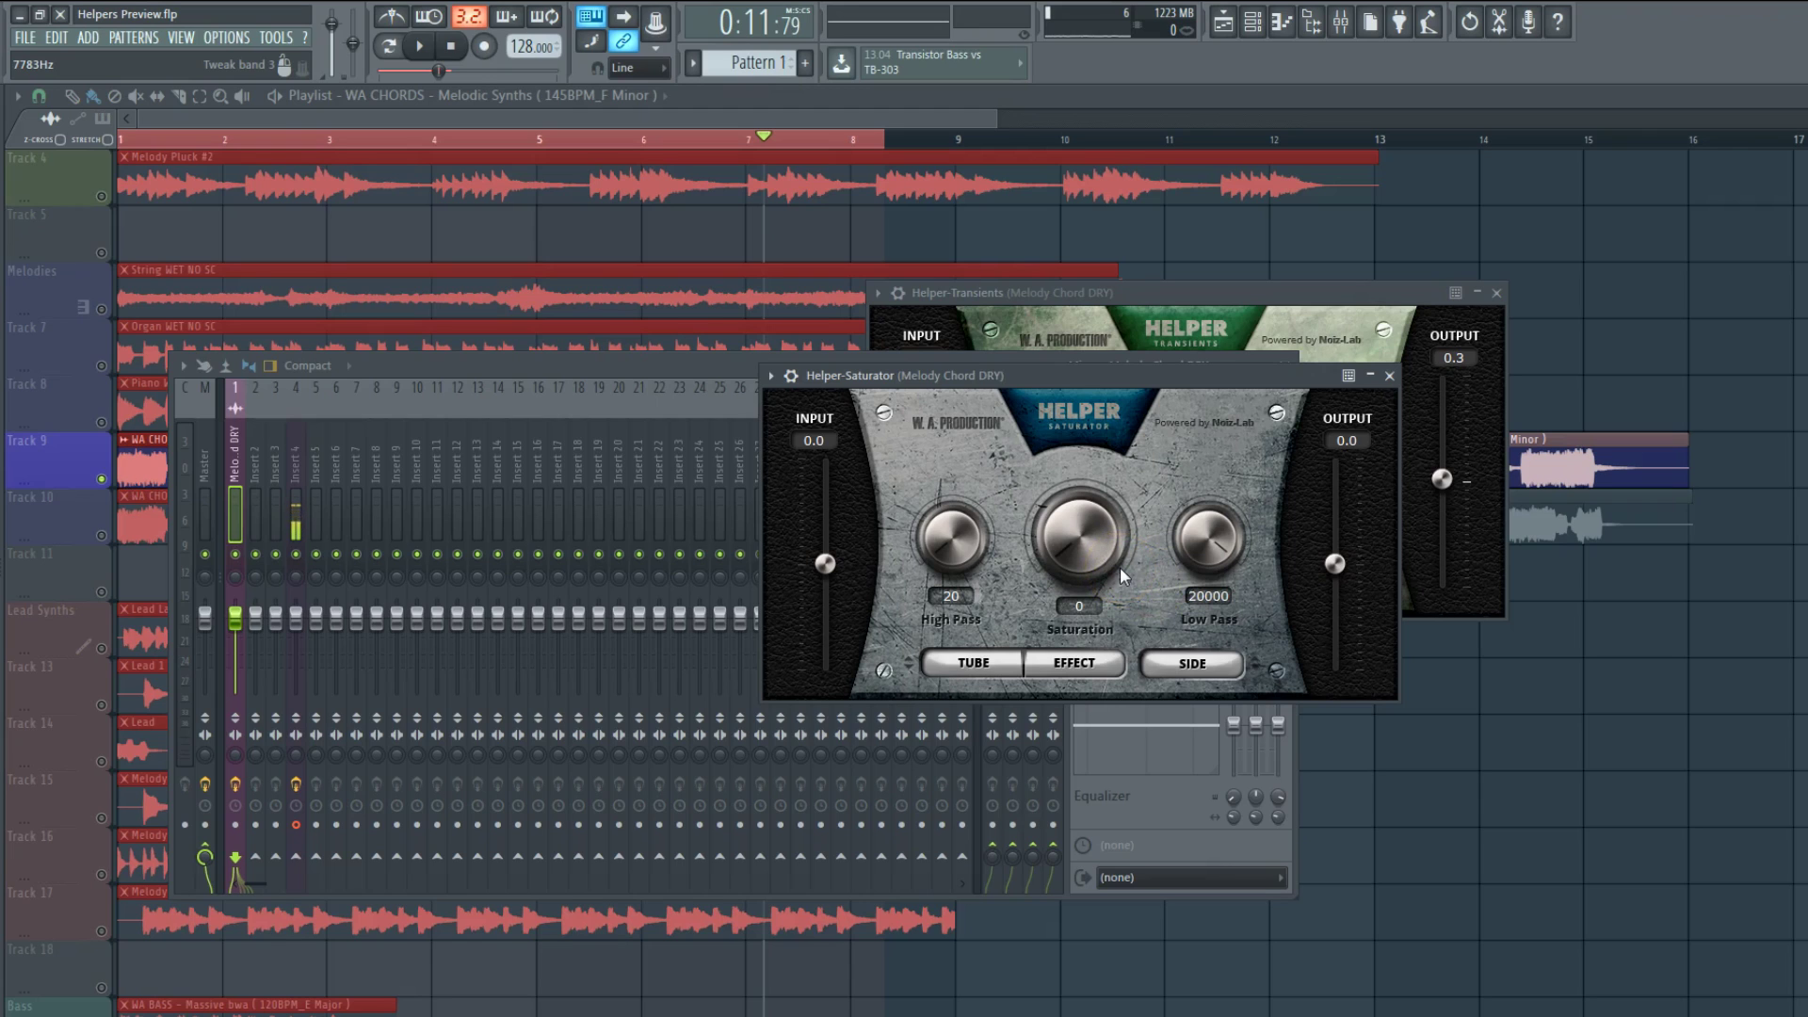
Step: Close the Helper-Transients window, enable Helper-Saturator on Melody Chord DRY, and leave only its plugin window open
click(1289, 358)
click(1388, 375)
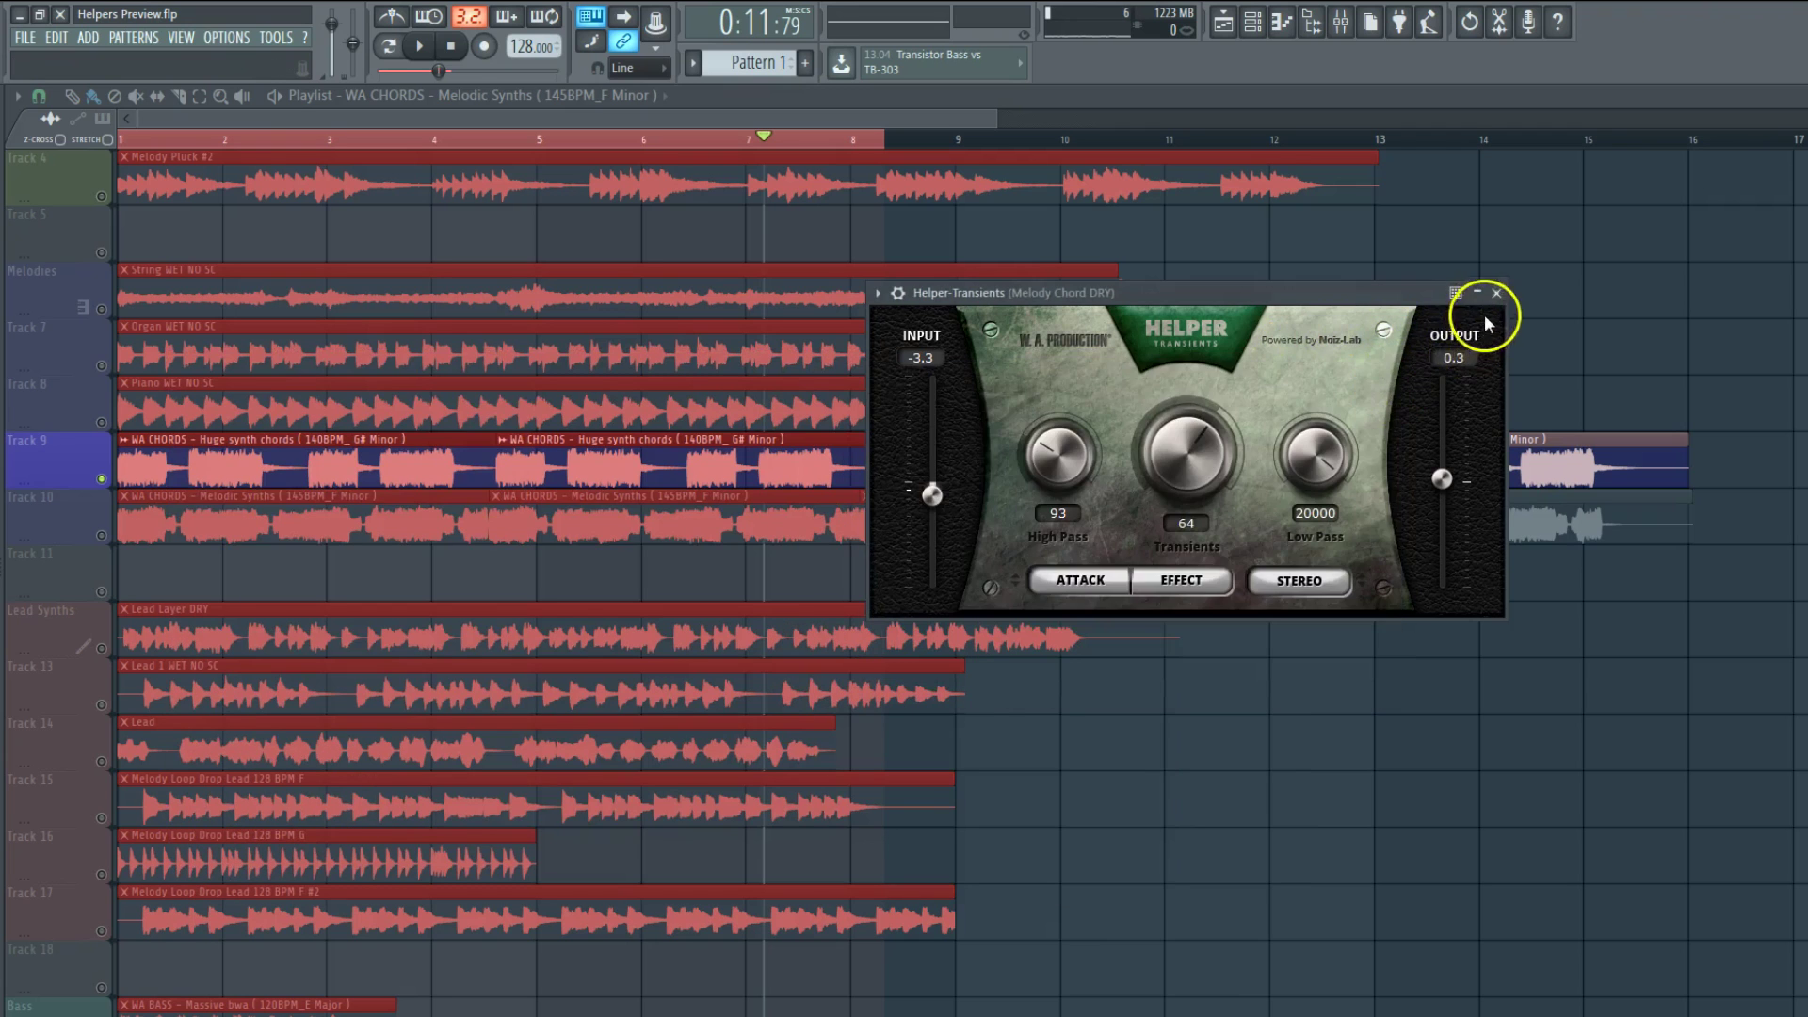
click(1496, 292)
click(1313, 24)
click(1209, 523)
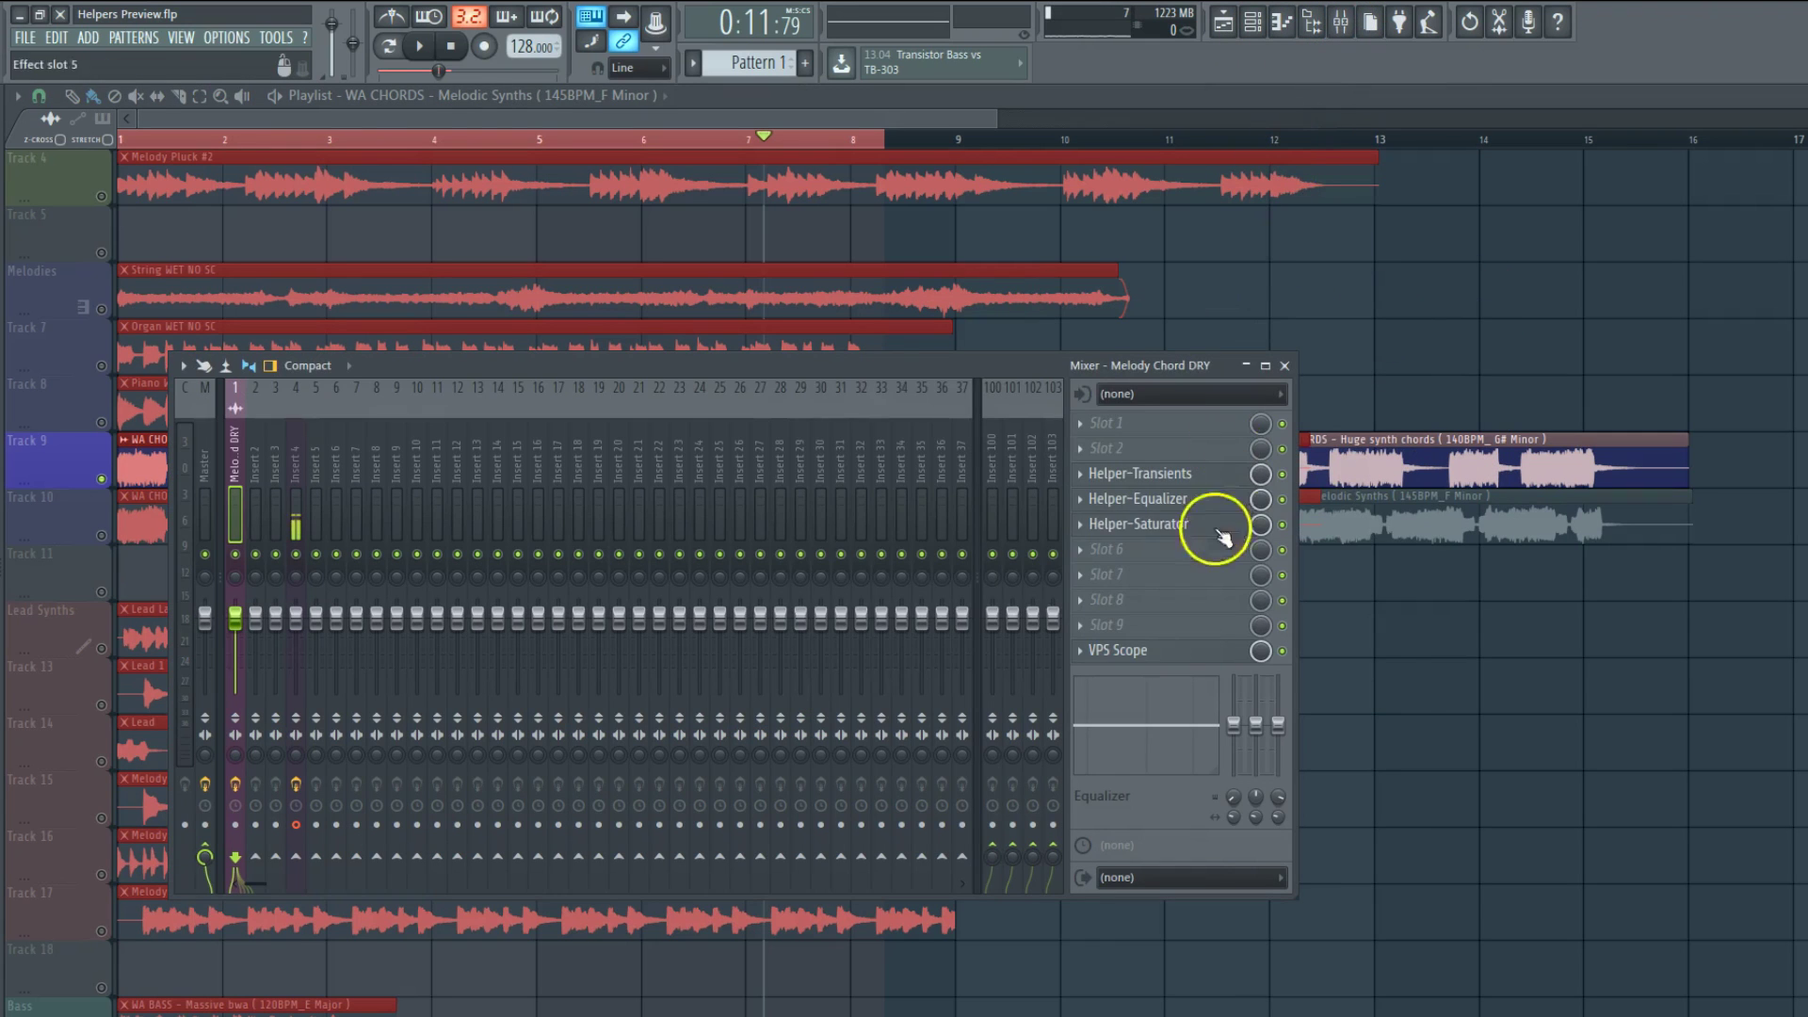
click(733, 375)
key(Escape)
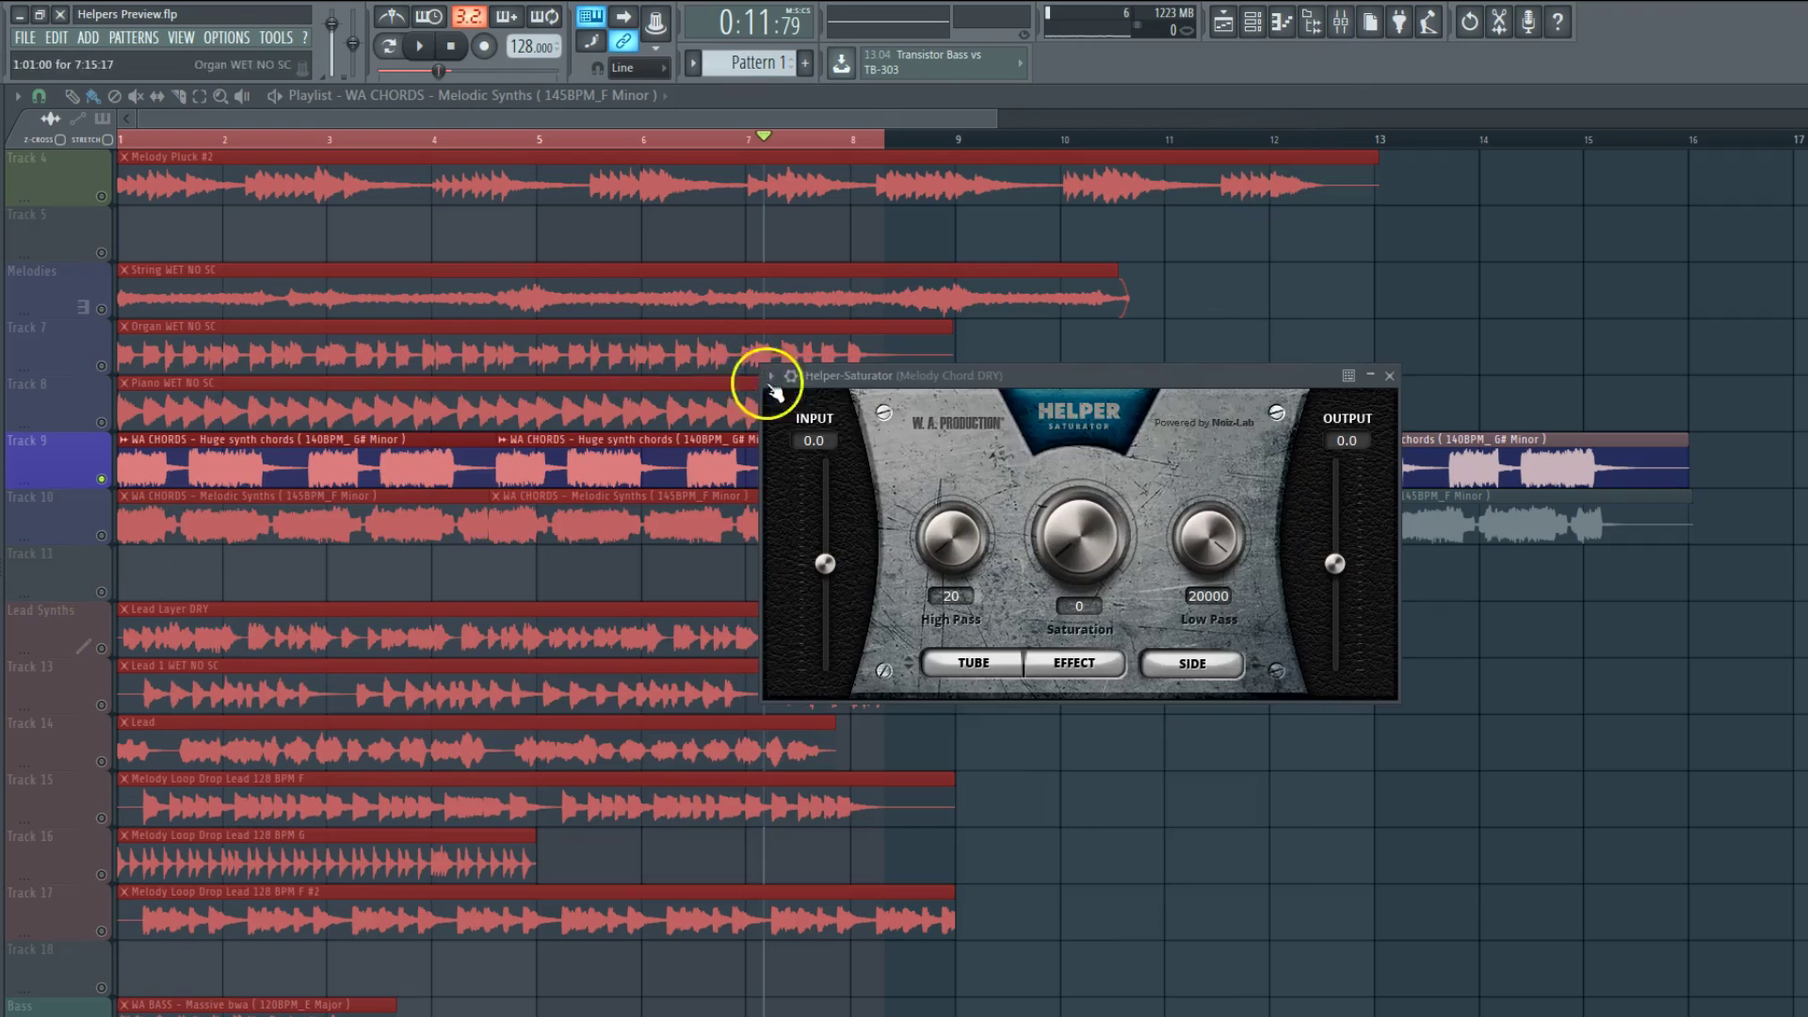
drag(1163, 375, 1172, 501)
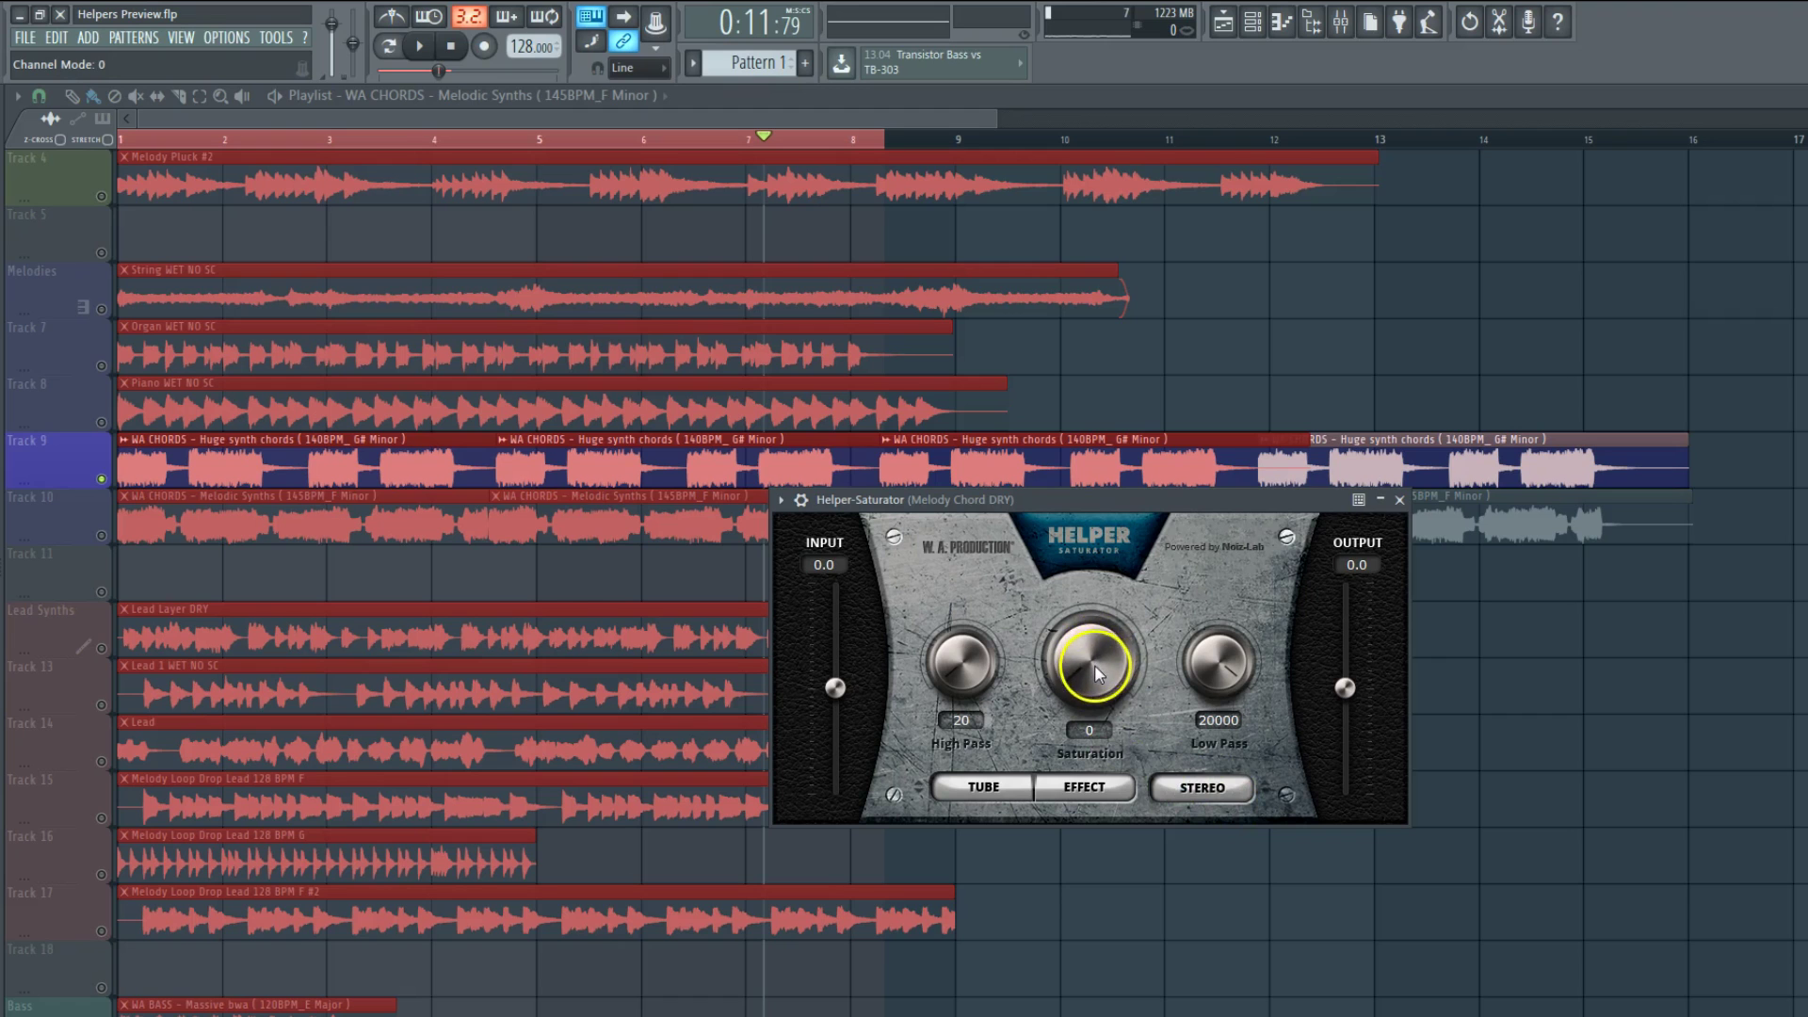
click(419, 46)
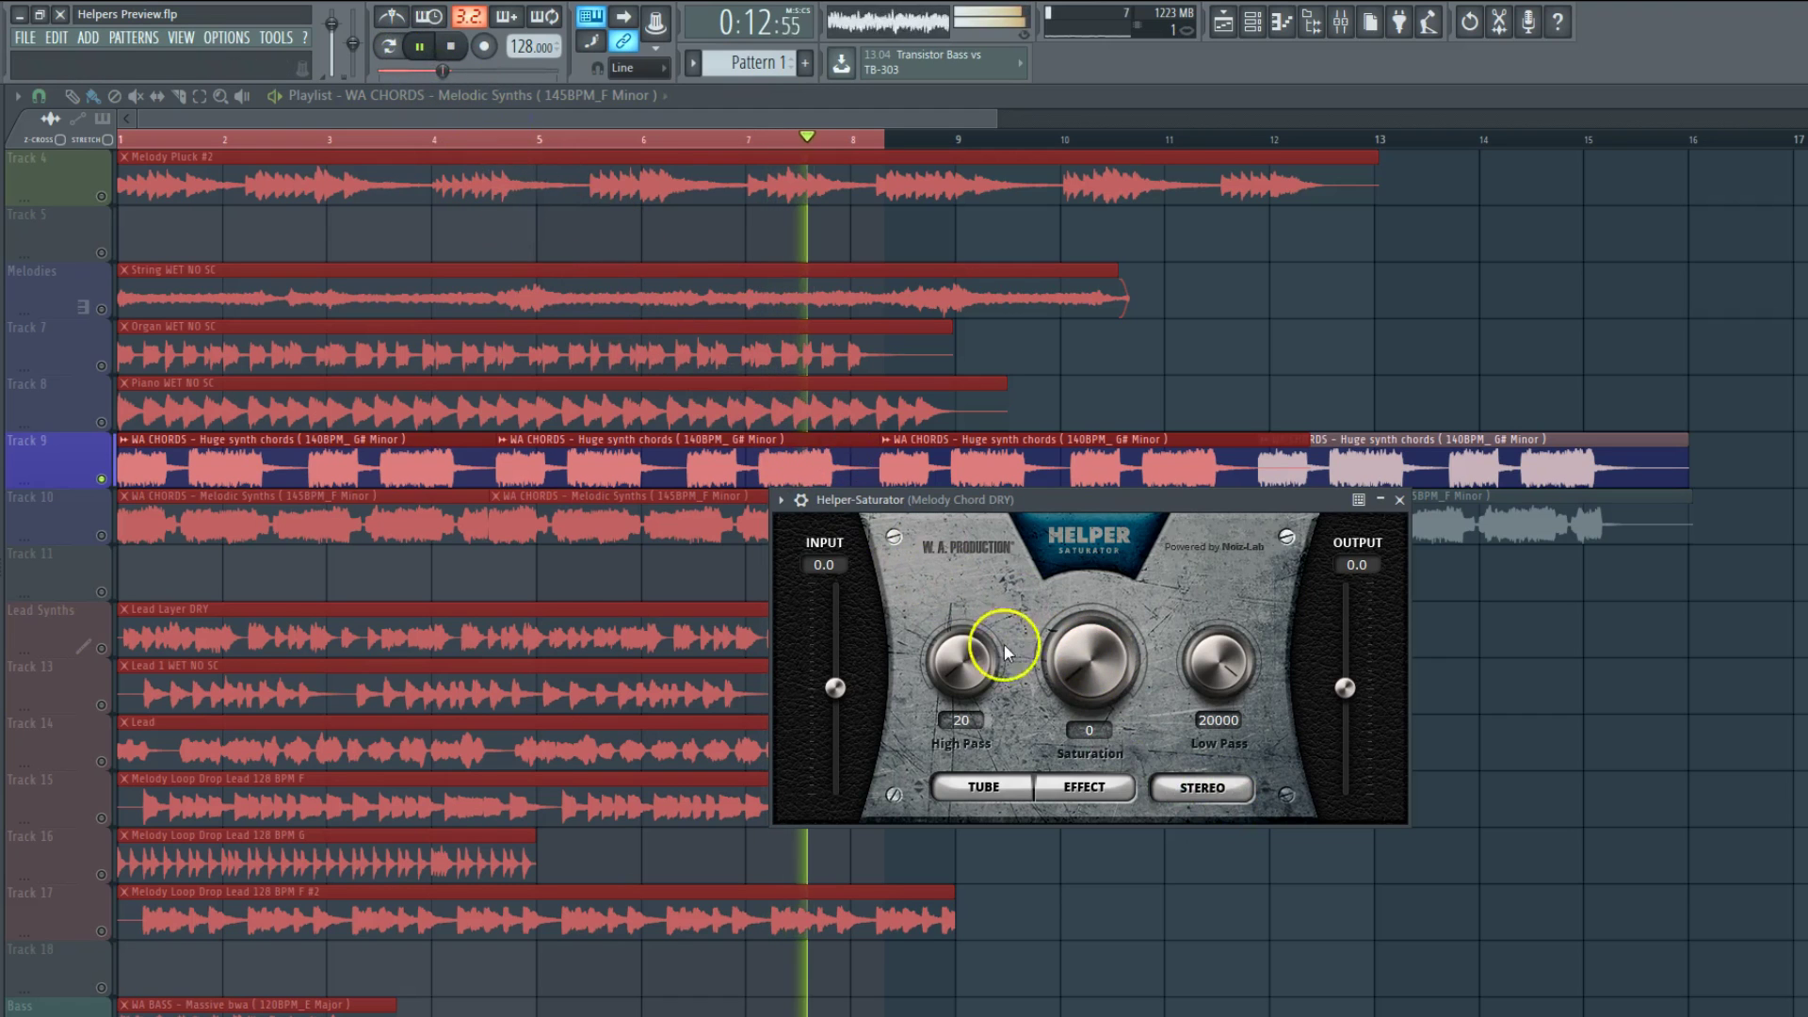
click(420, 47)
click(420, 47)
Step: Set Helper-Saturator to Side mode with saturation at 39 and high pass at 49 while the chords play
drag(1090, 643, 1081, 545)
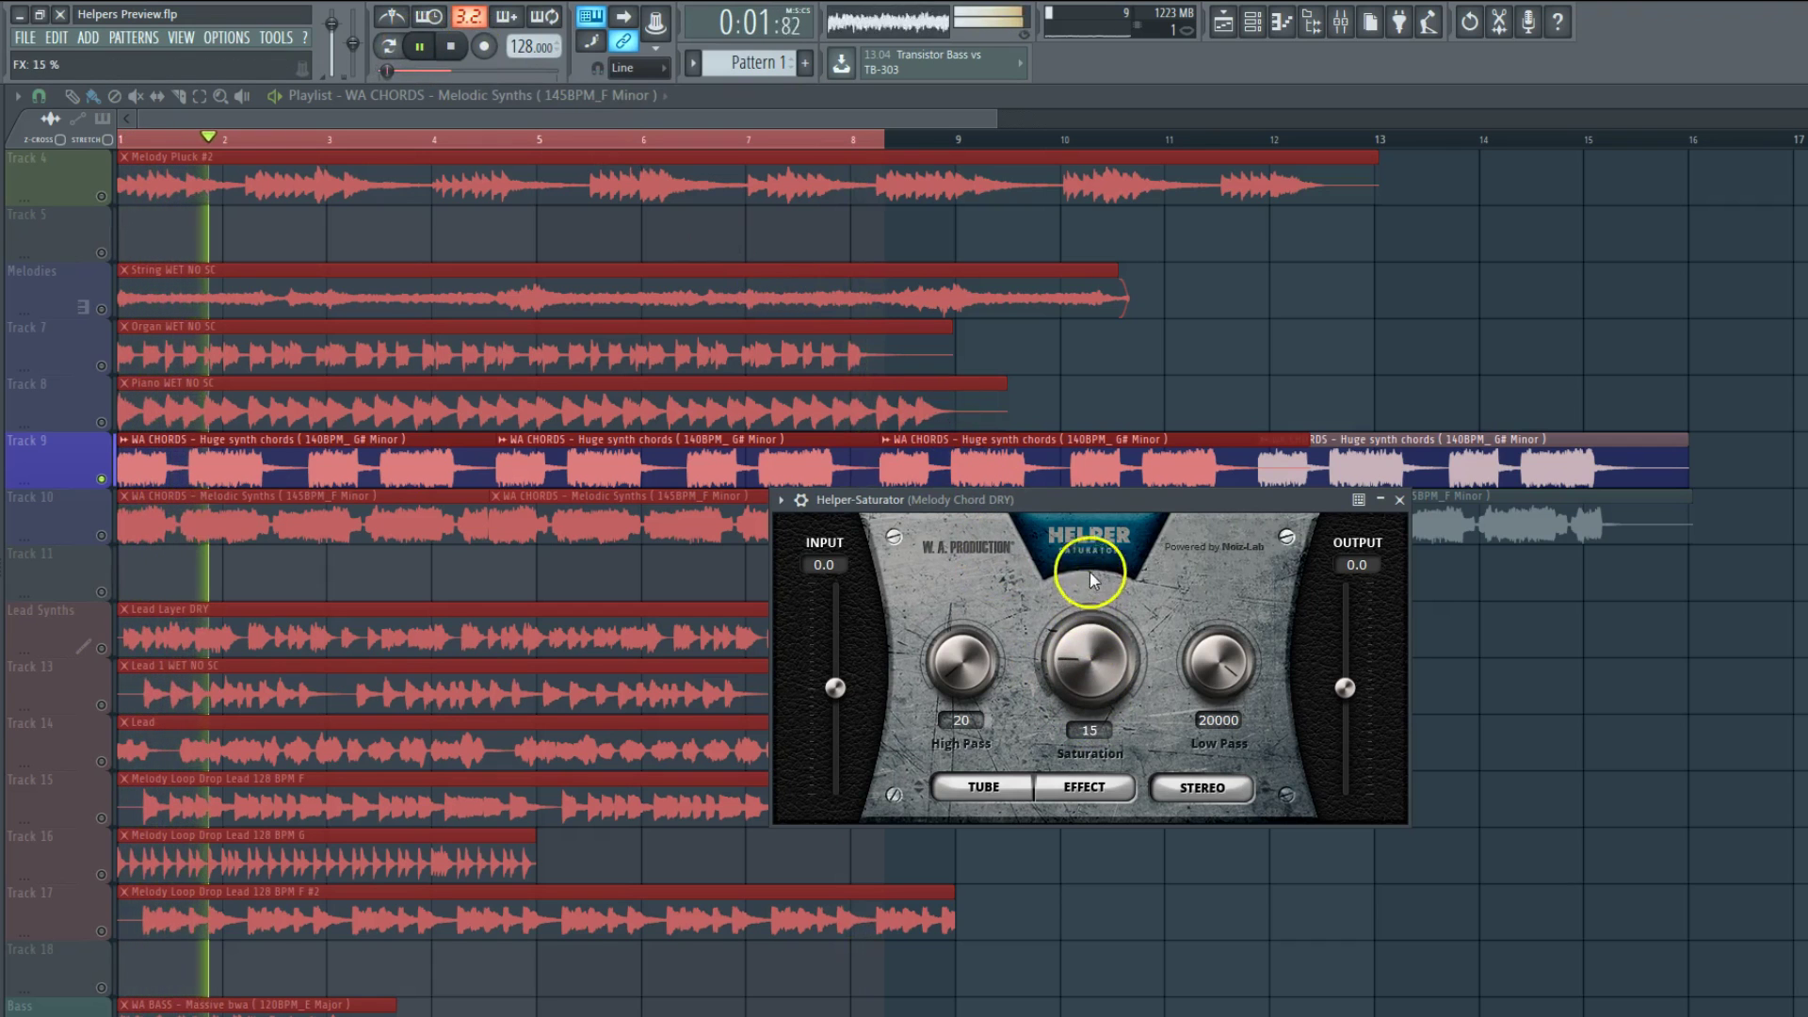
click(1197, 791)
drag(1091, 670, 1090, 668)
drag(954, 661, 972, 491)
drag(960, 659, 957, 669)
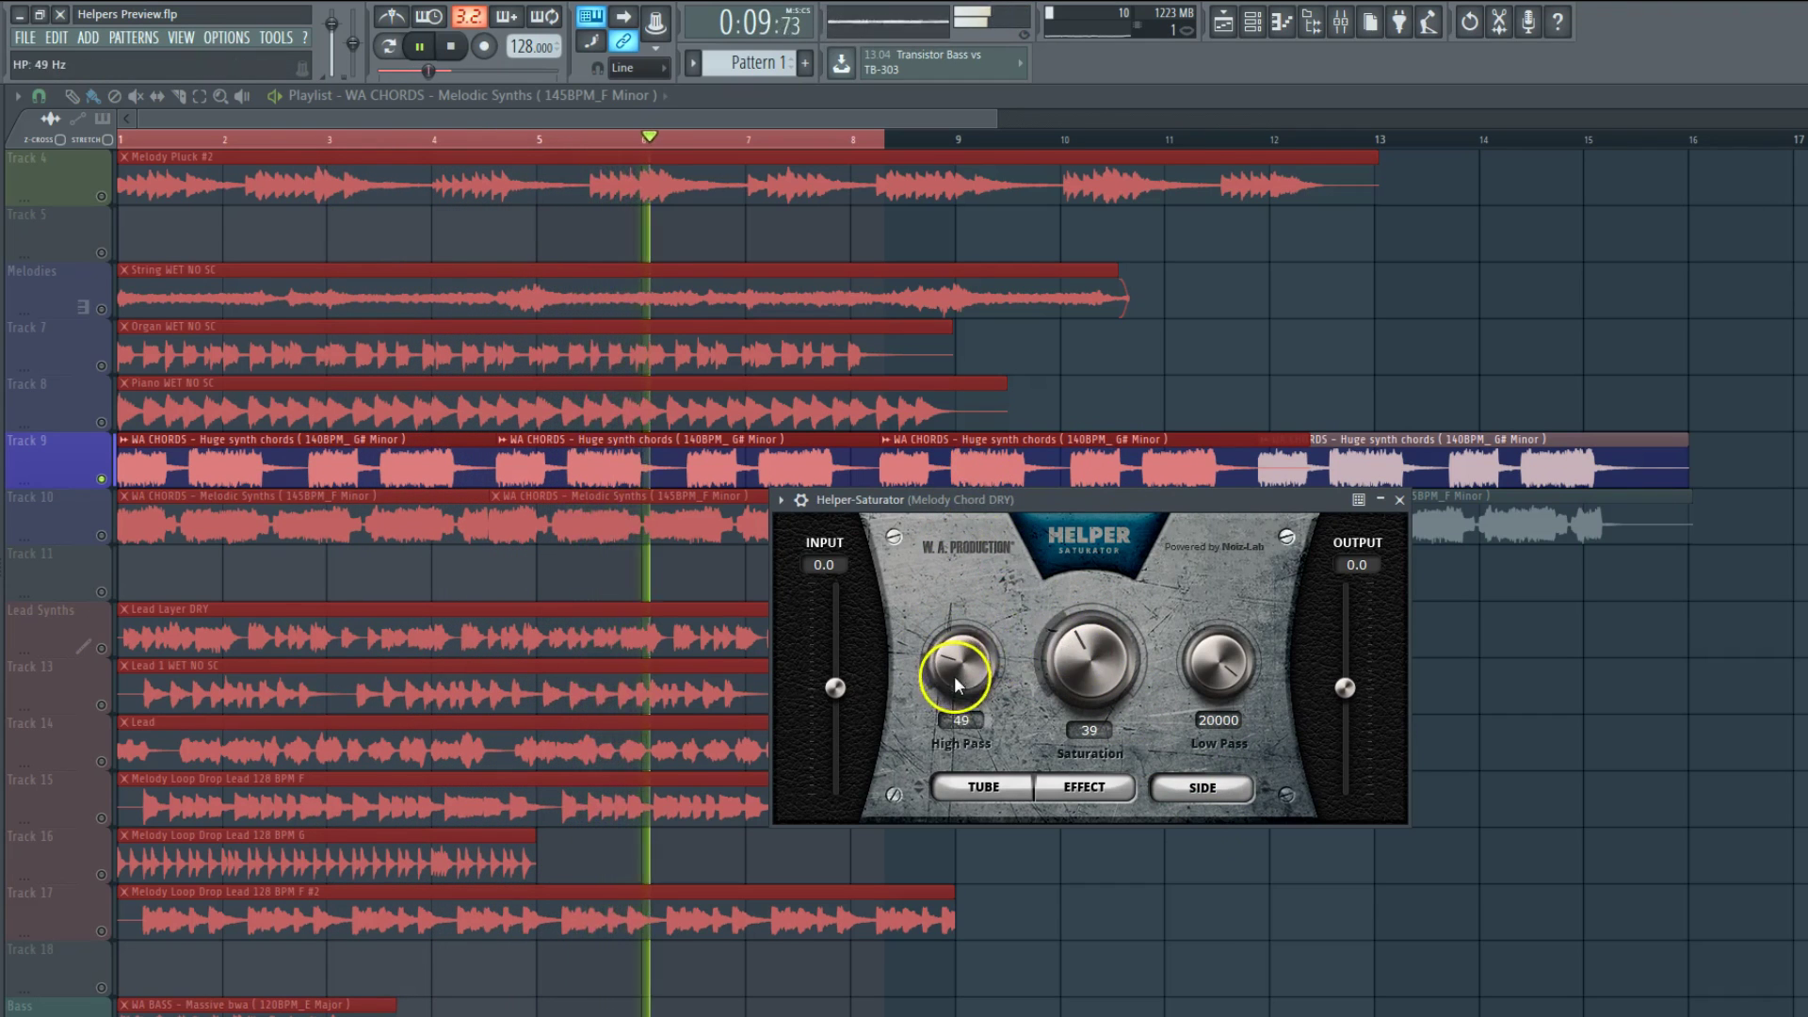
Step: Lower Helper-Saturator's saturation to 31, switch from Tube to Tape, and audition the Difference signal
drag(1081, 649, 1086, 706)
click(1021, 788)
click(1083, 790)
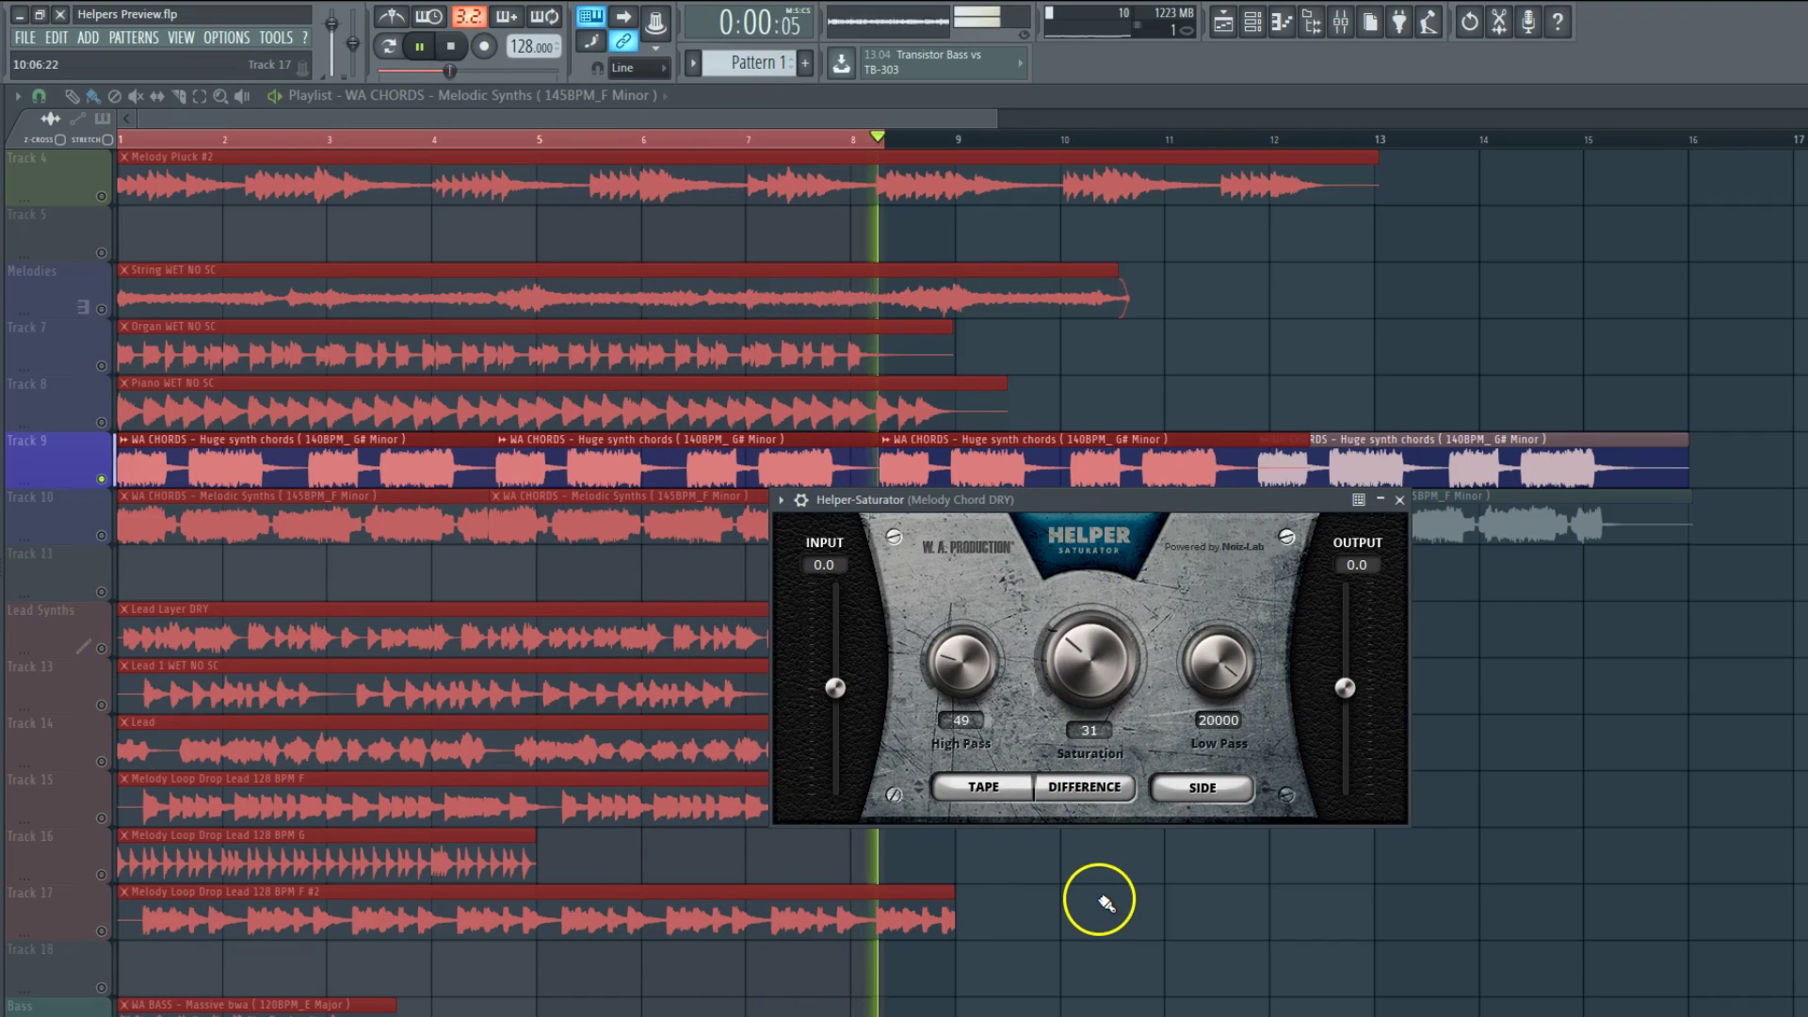
Step: Return Helper-Saturator to Effect output and set saturation to 34, high pass to 39 and input to -1.3
click(1091, 784)
drag(1093, 644, 1092, 640)
drag(967, 686, 969, 692)
drag(835, 688, 836, 709)
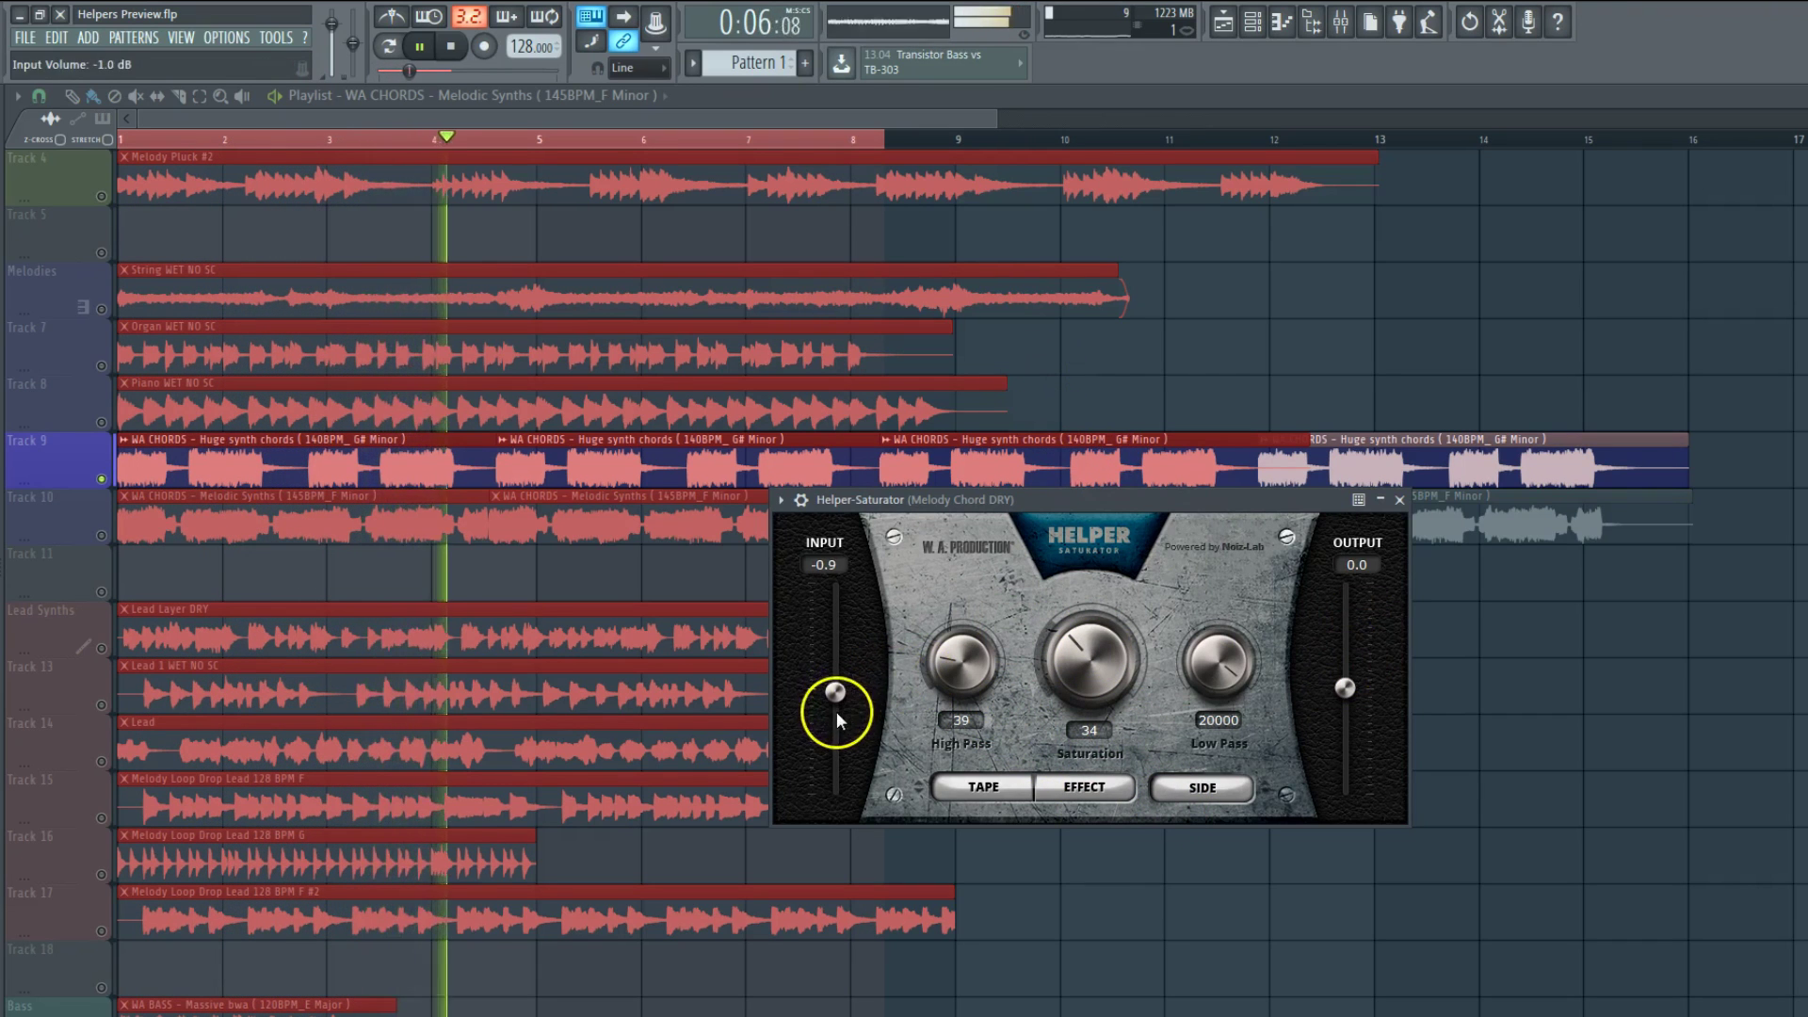
click(419, 46)
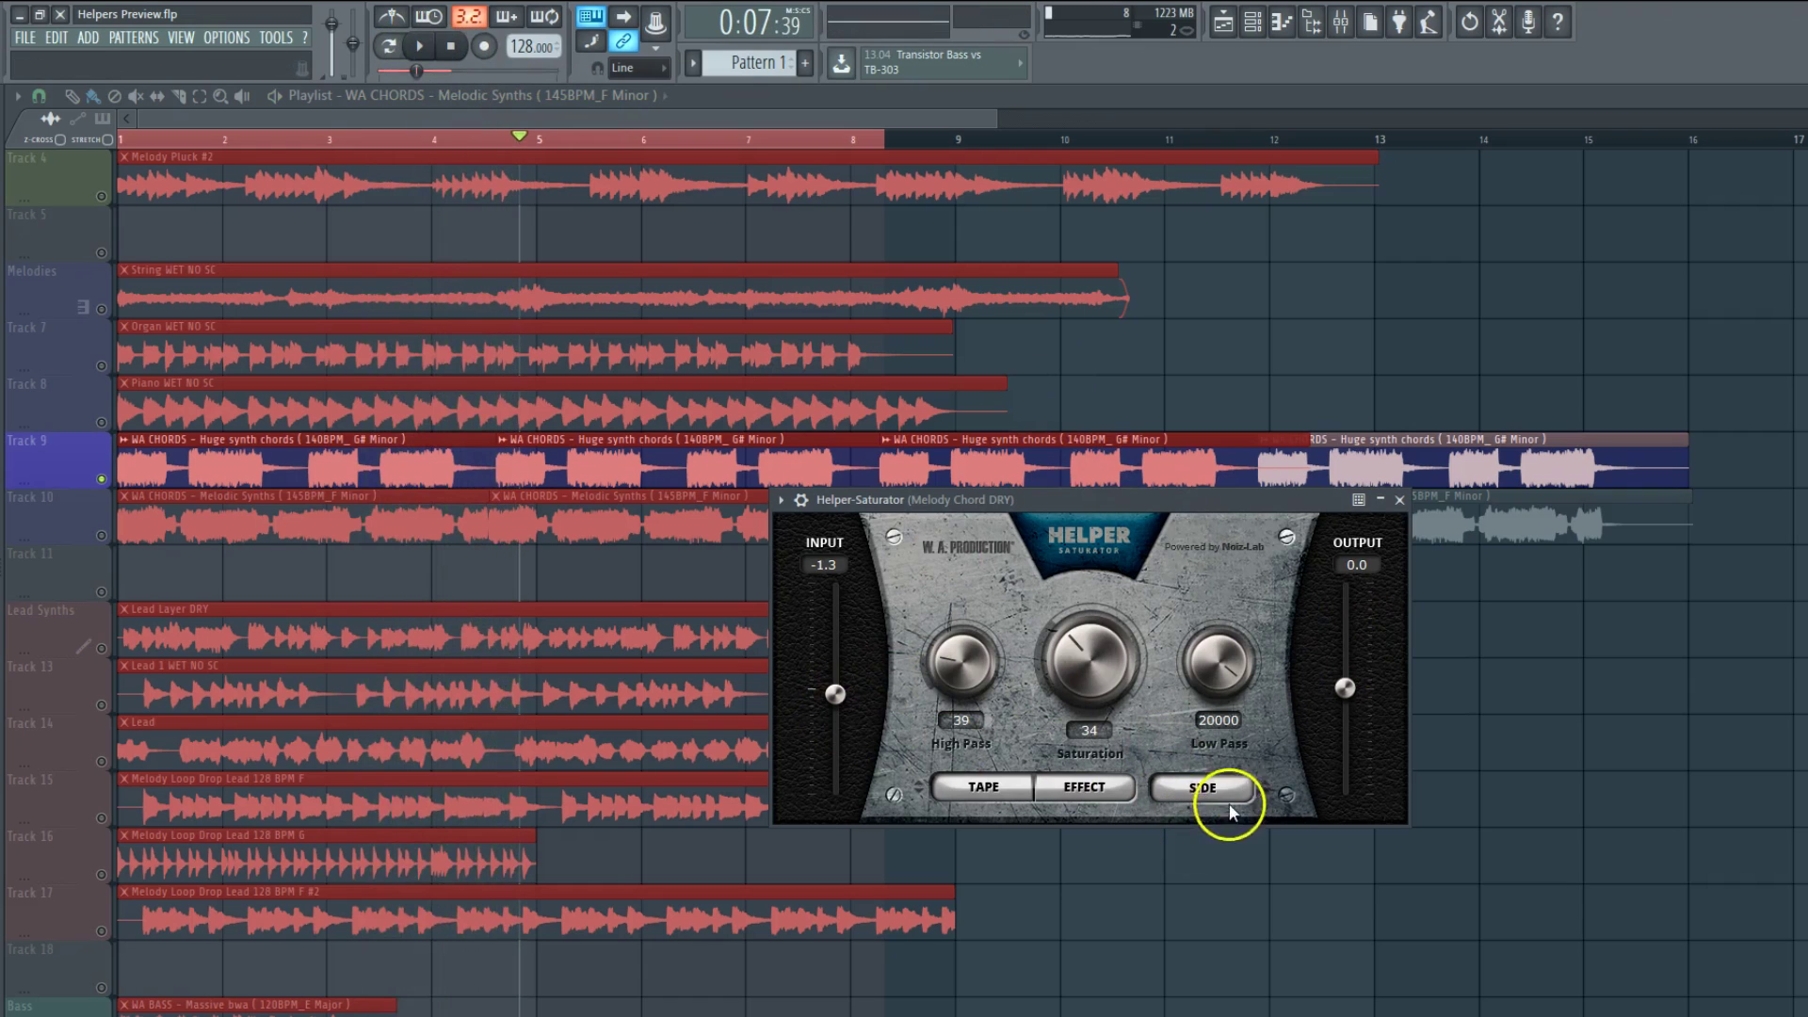
click(419, 46)
drag(1126, 694, 1105, 663)
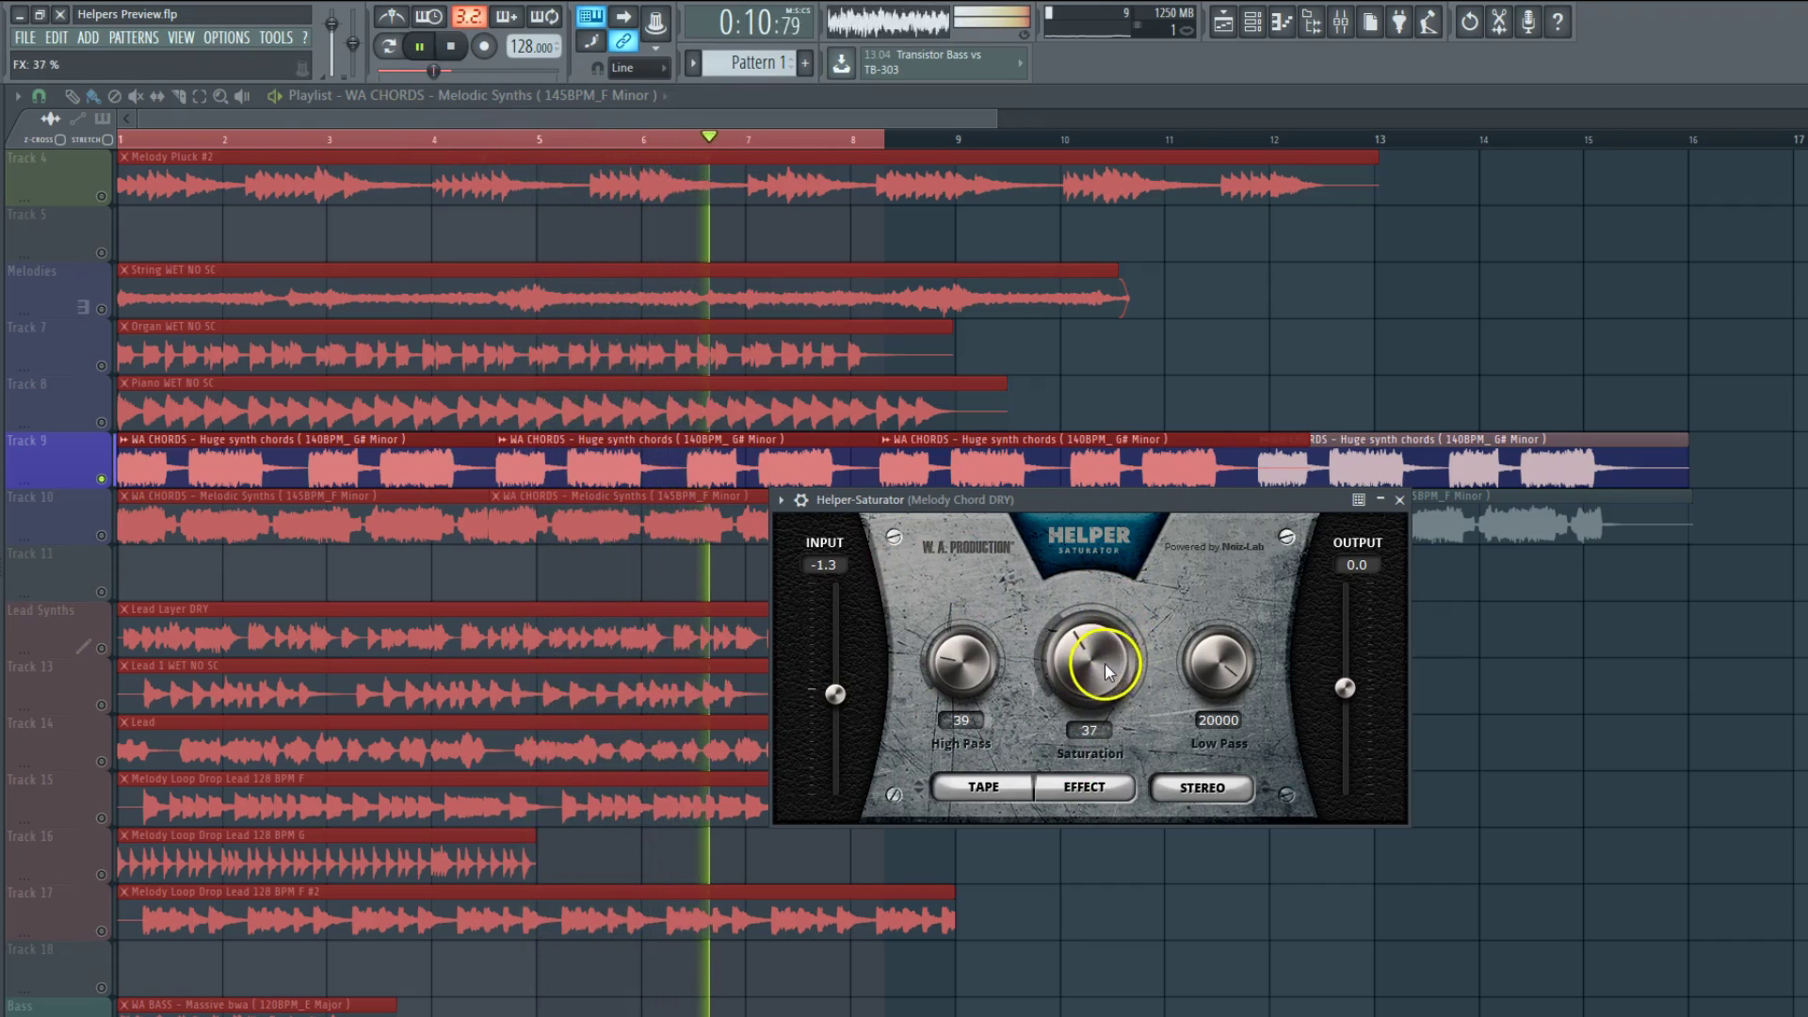
click(424, 46)
Step: Play the chords with the mixer open and set Helper-Saturator's output to -4.6
click(1340, 21)
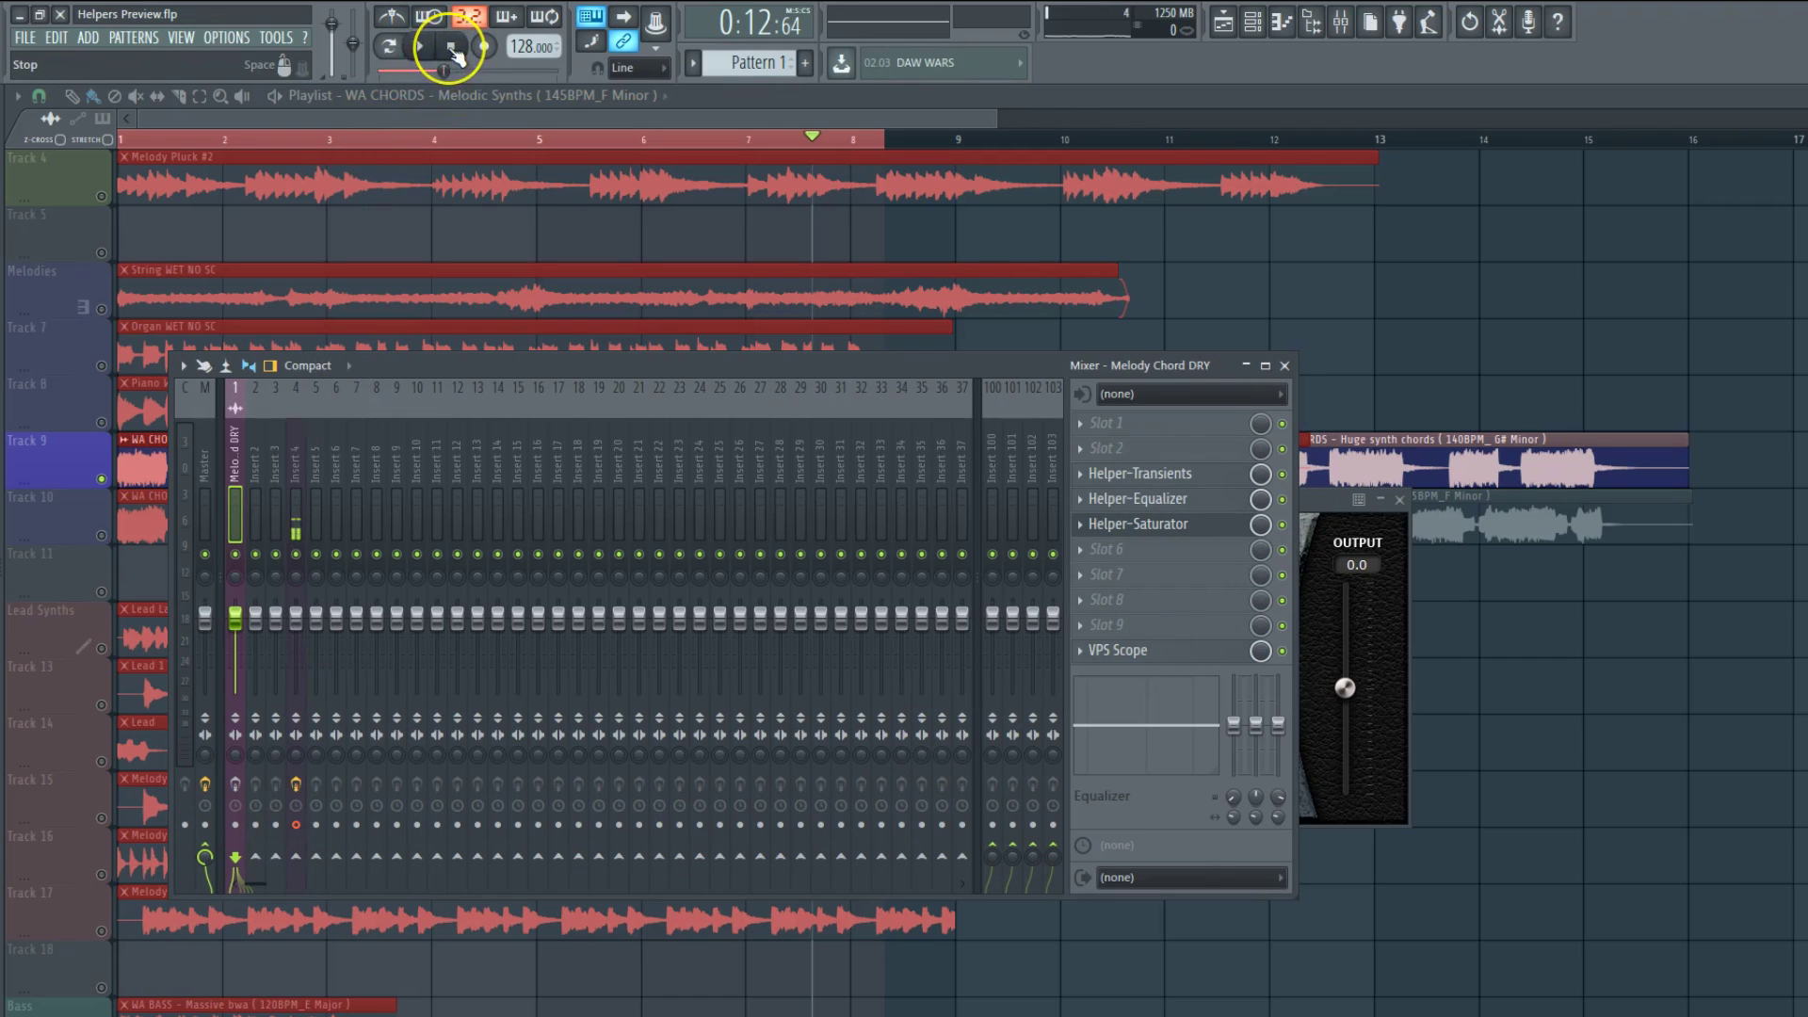
click(419, 47)
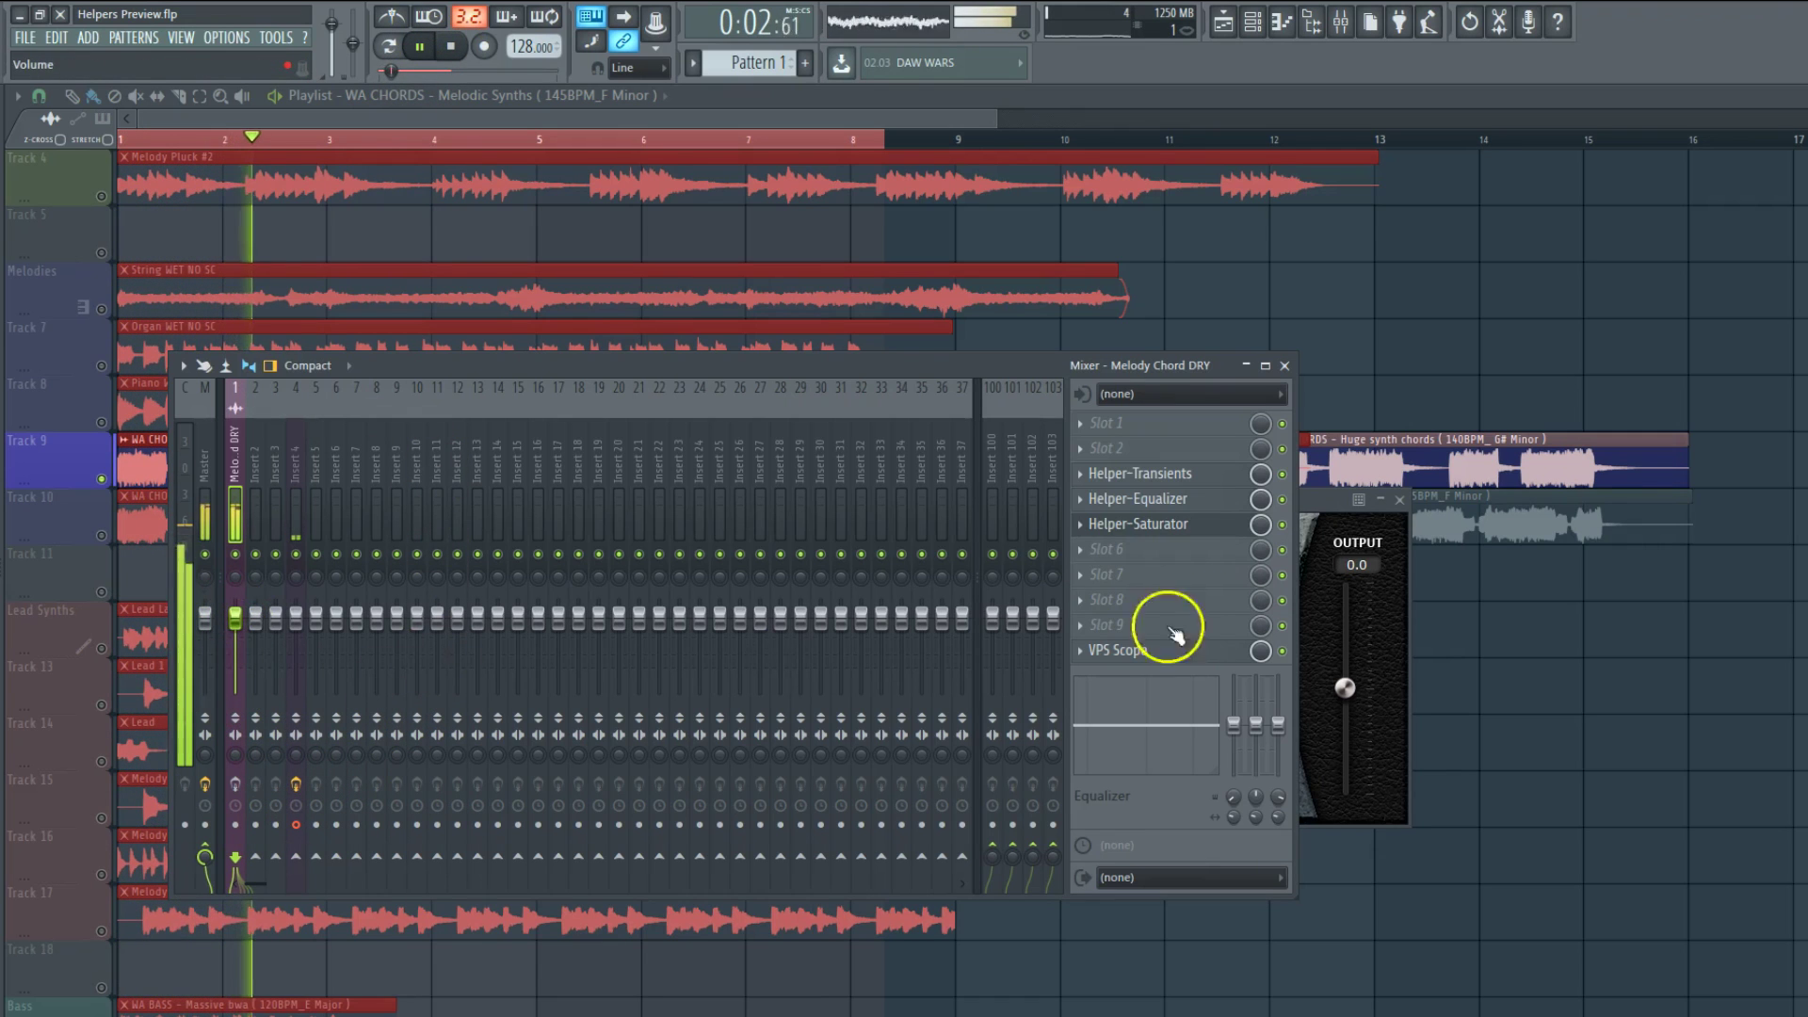
click(1189, 543)
click(1183, 535)
drag(1348, 692, 1350, 742)
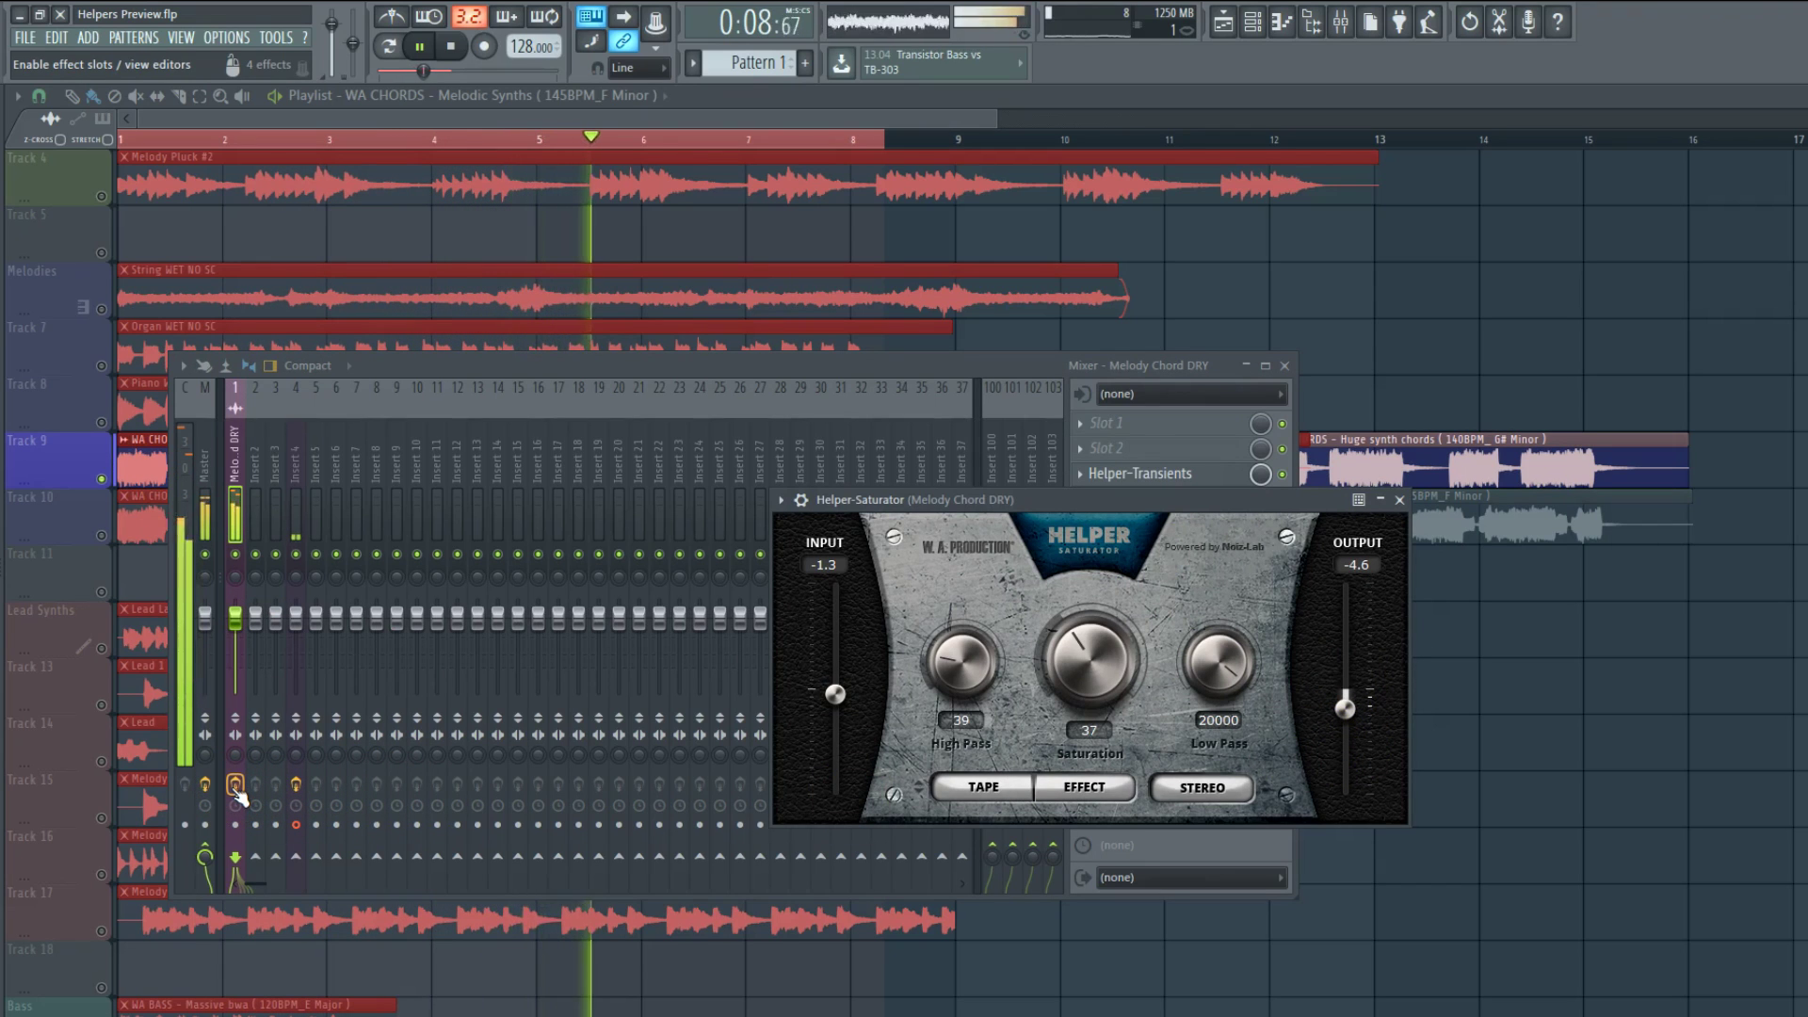
Step: Compare the chords with and without the Melody Chord DRY effects, re-enable the effects, and pause playback
click(237, 787)
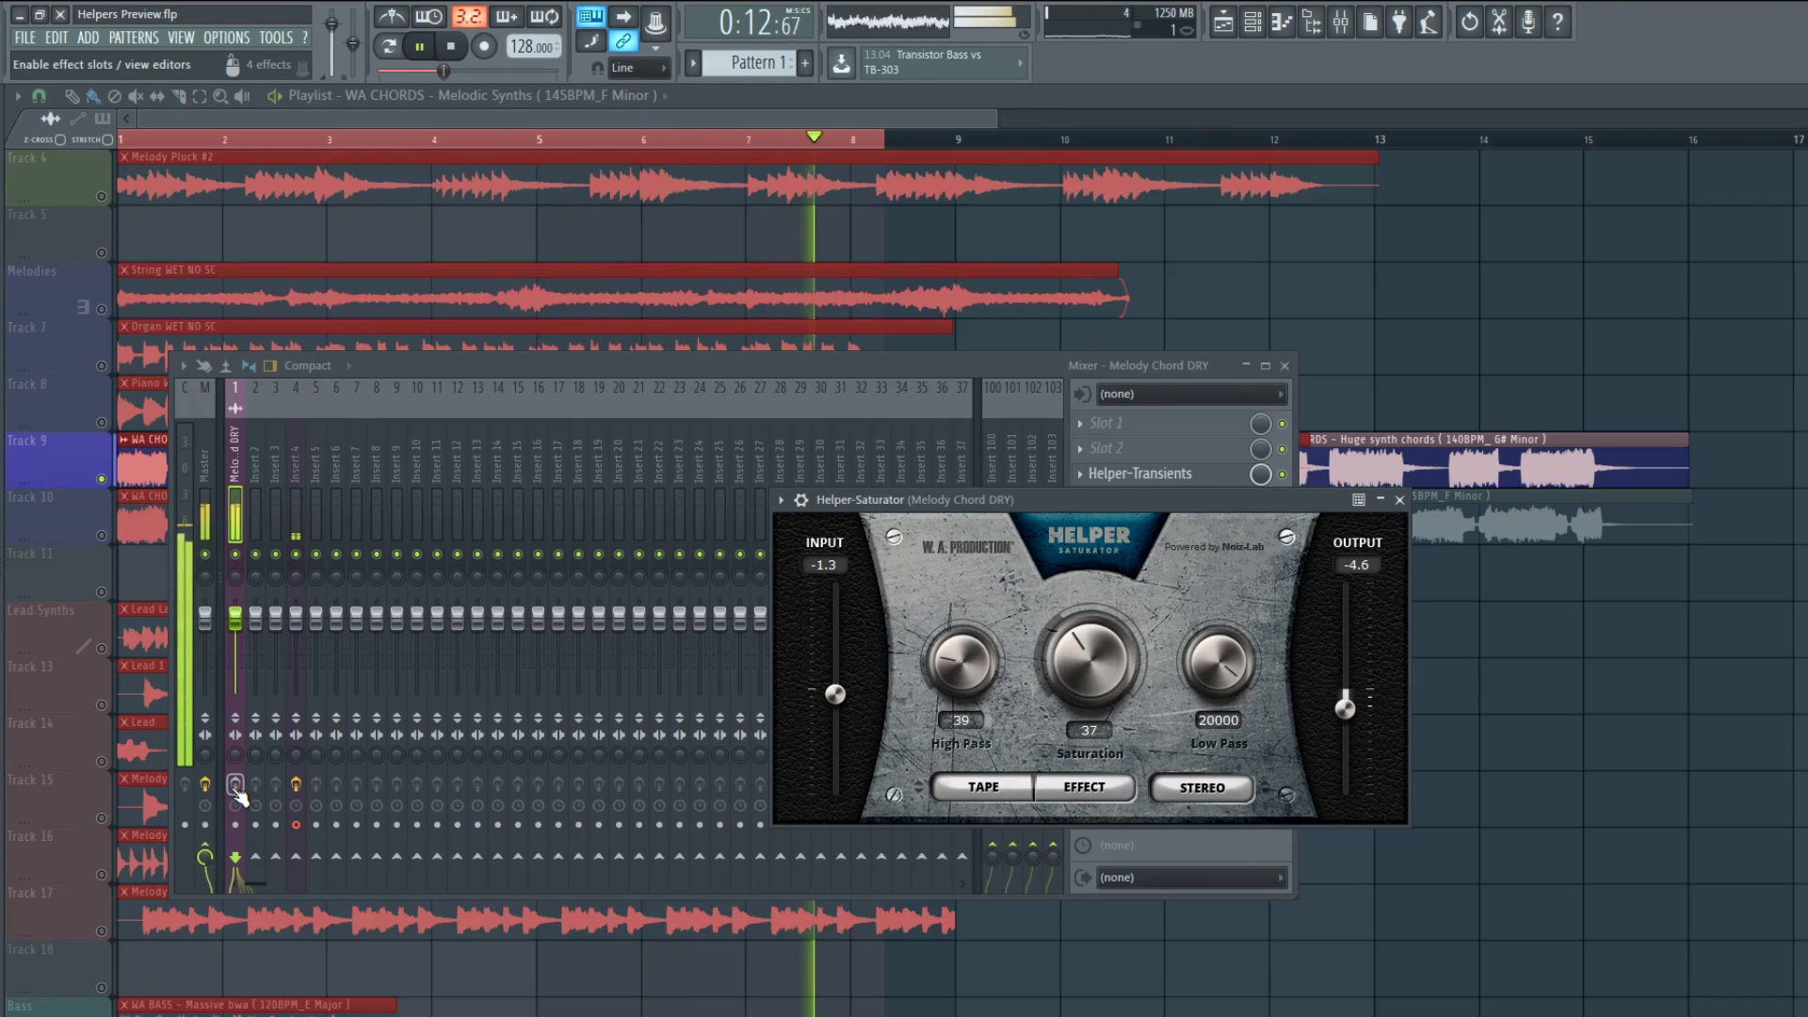
click(236, 789)
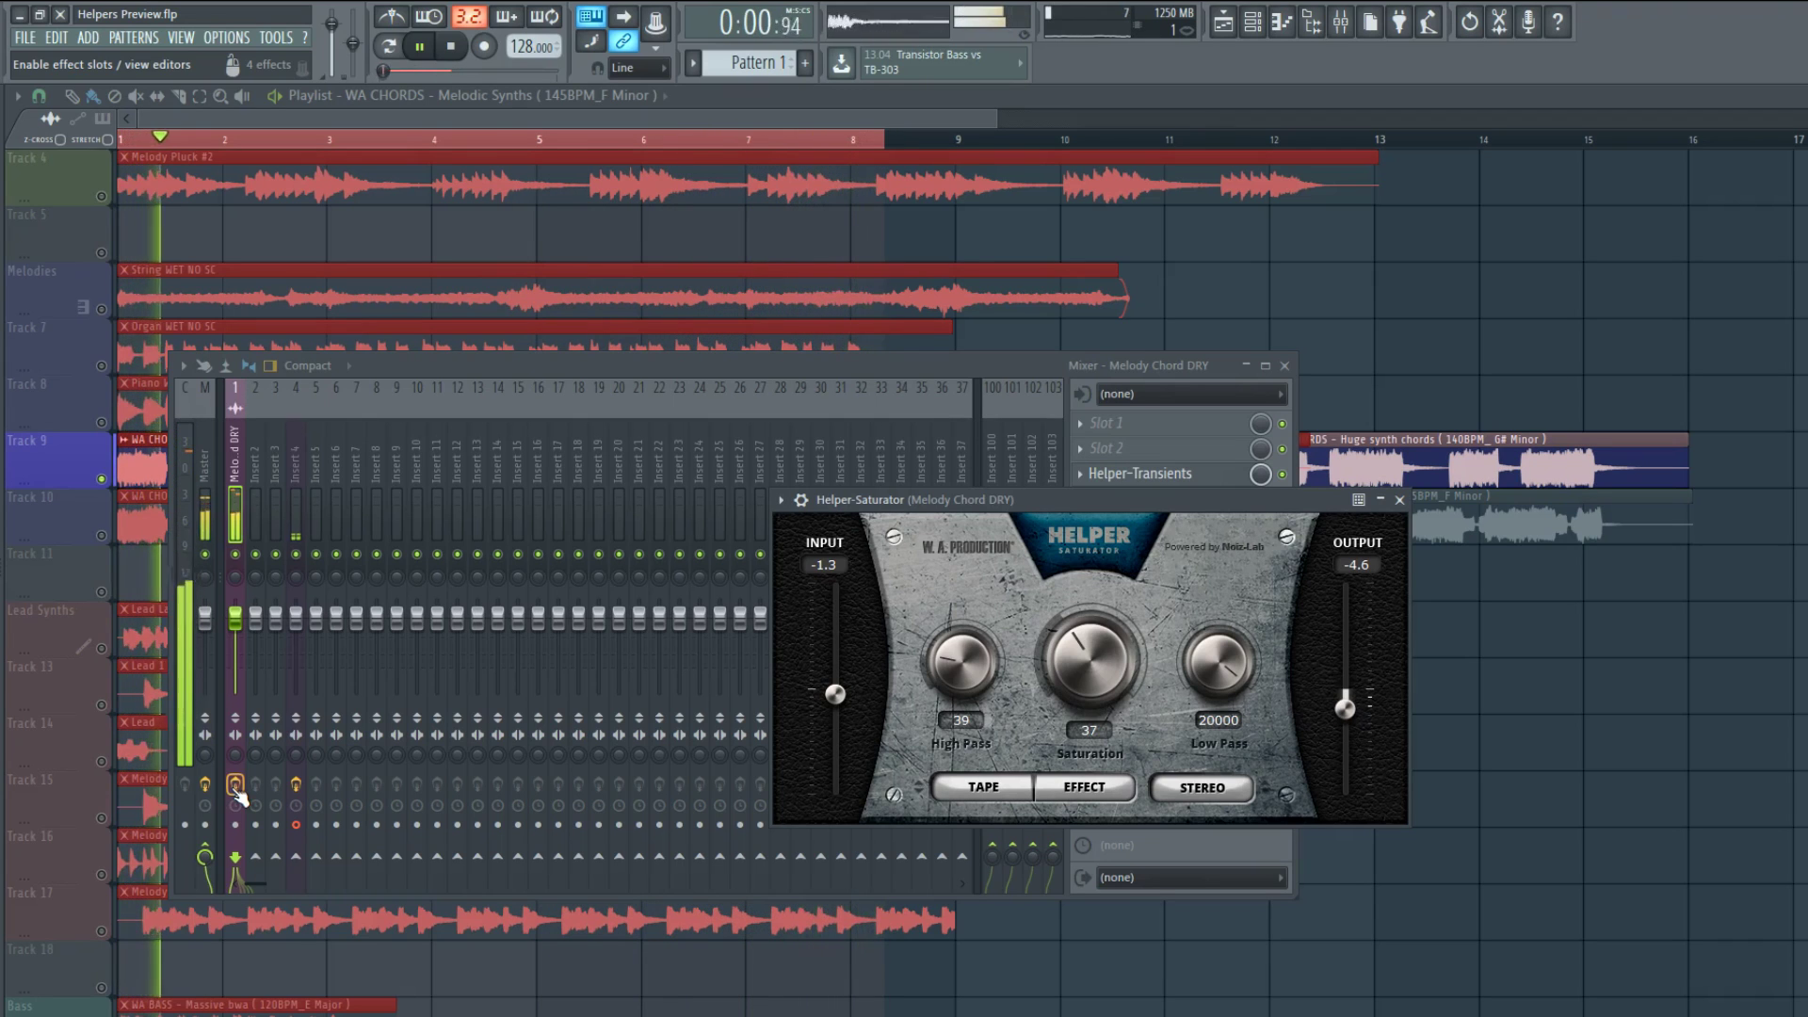
click(419, 46)
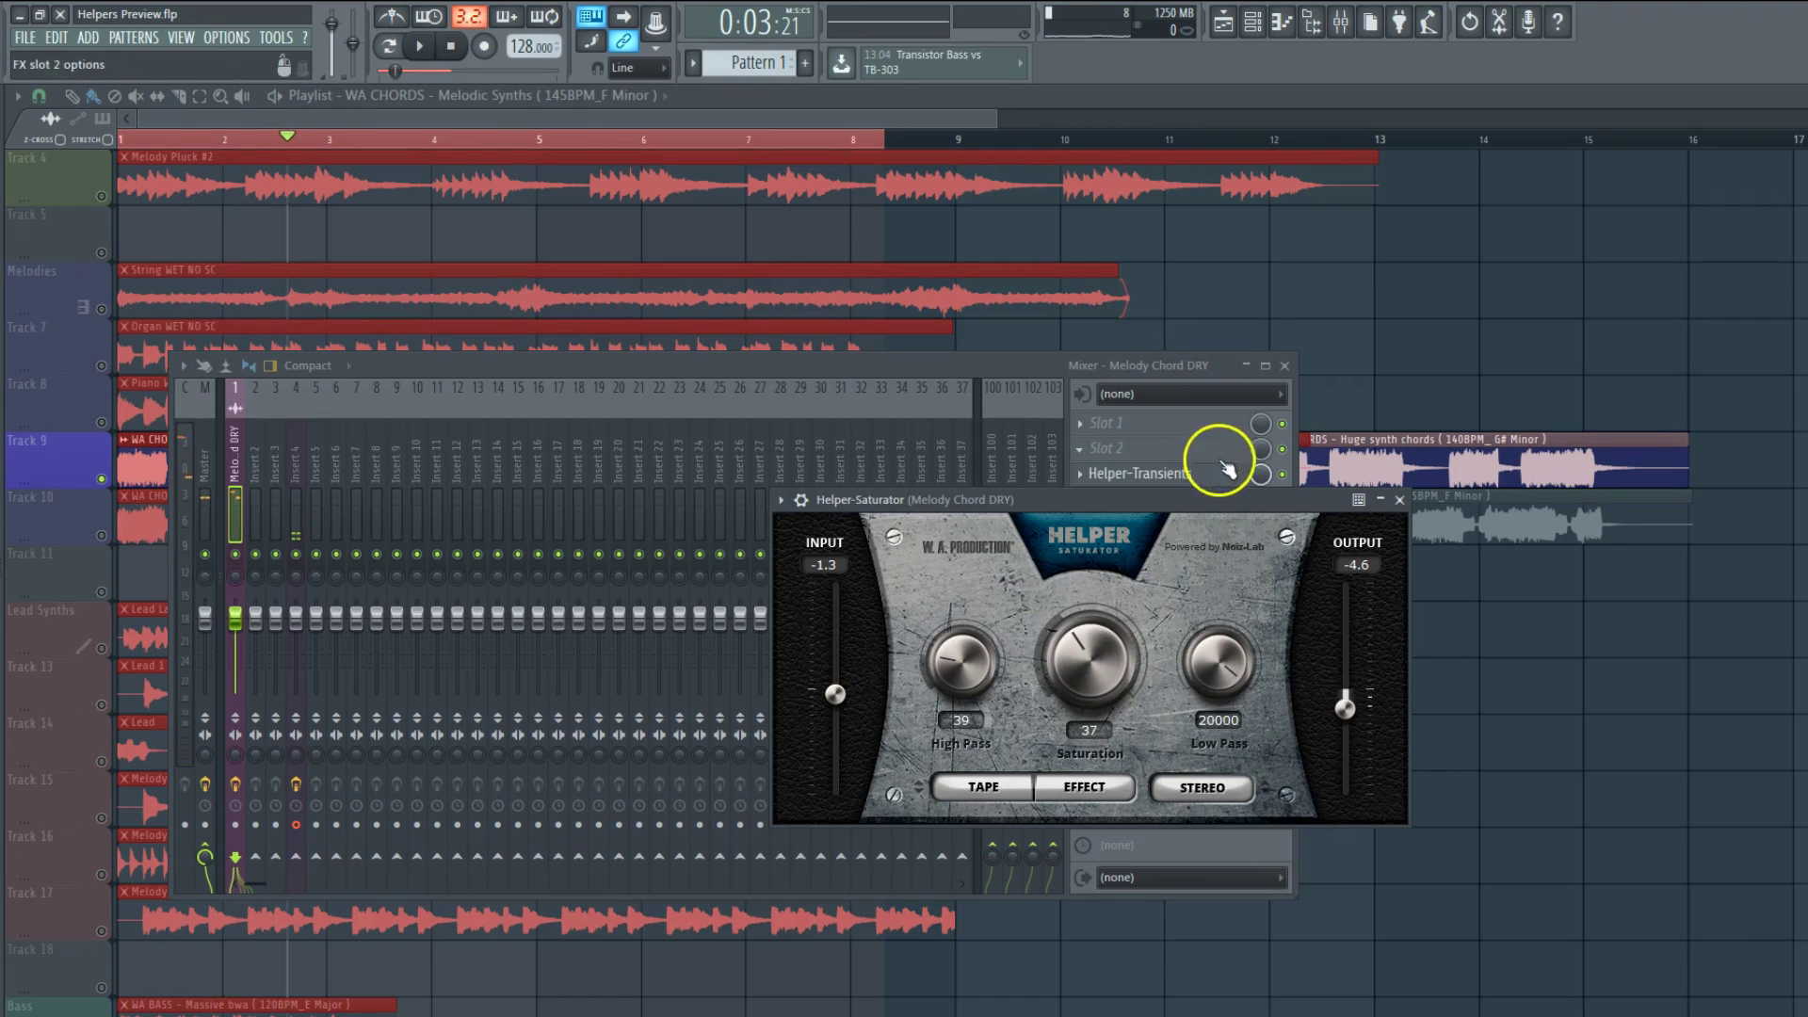
Step: Close the Helper-Saturator and mixer windows and solo Track 22 with the Melody Loop Vocal 126 BPM E clip
click(1399, 500)
click(1284, 365)
scroll(847, 517, down, 5)
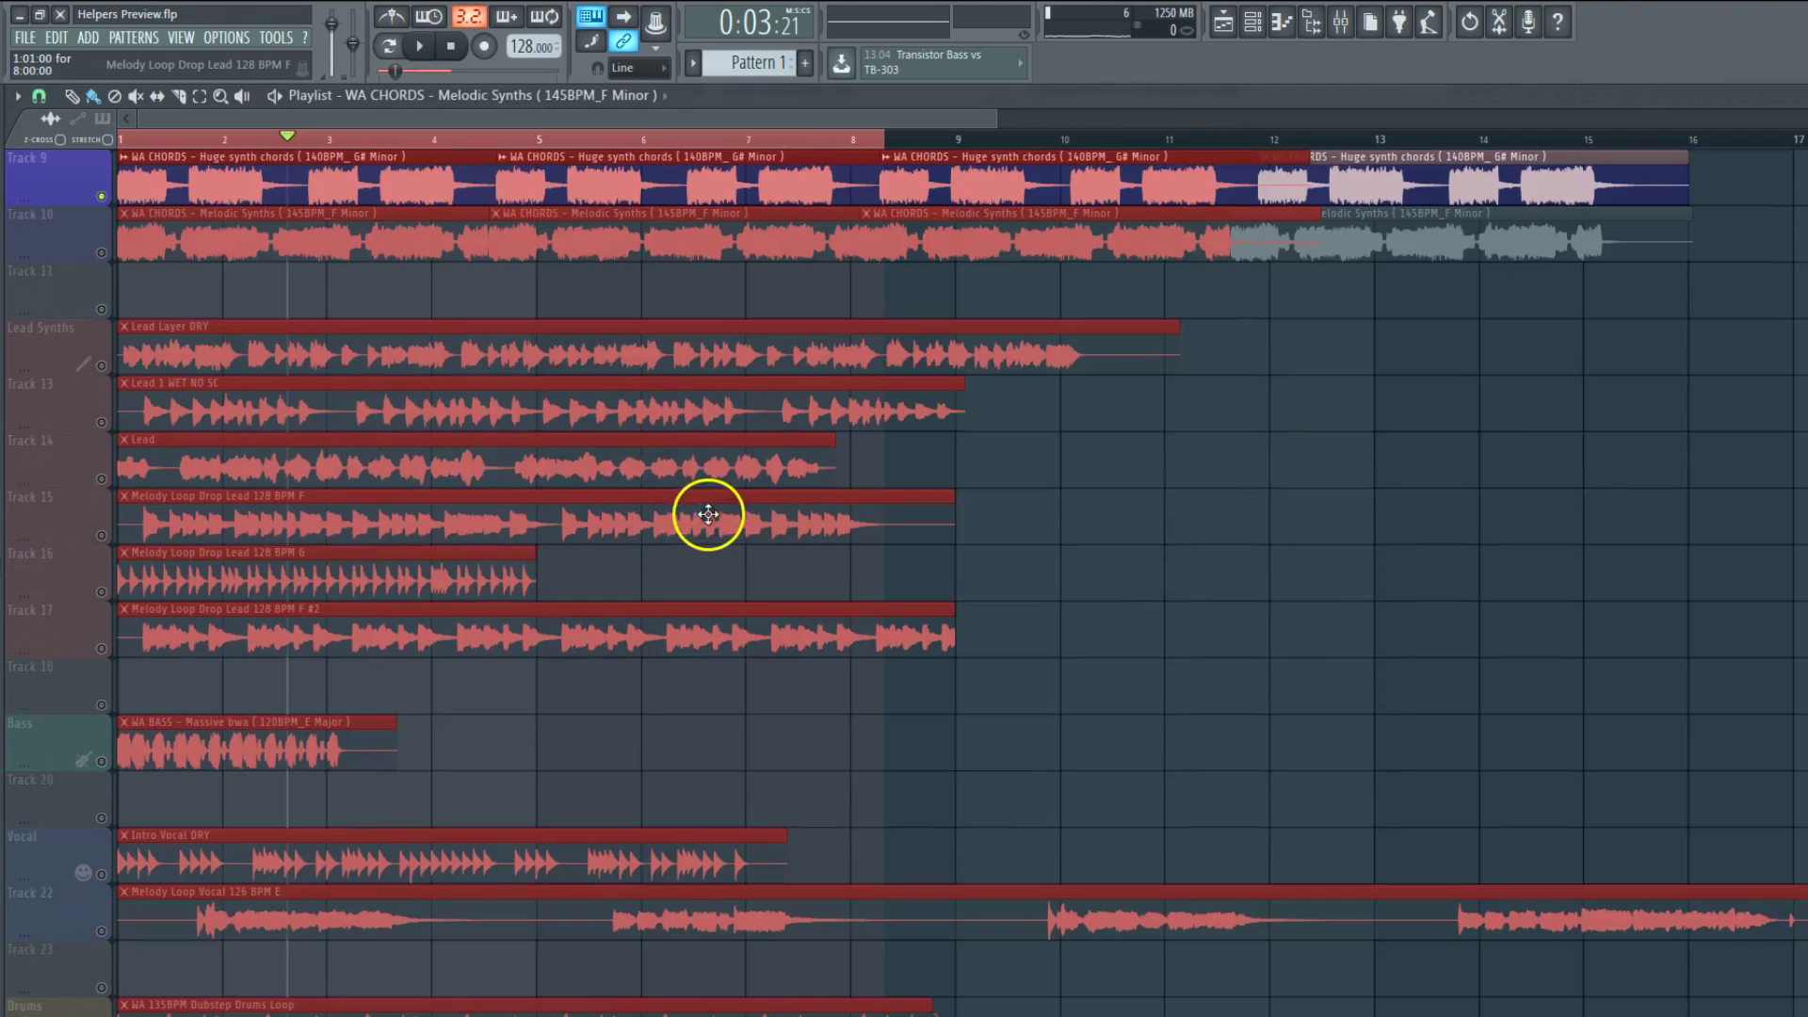
scroll(245, 519, down, 6)
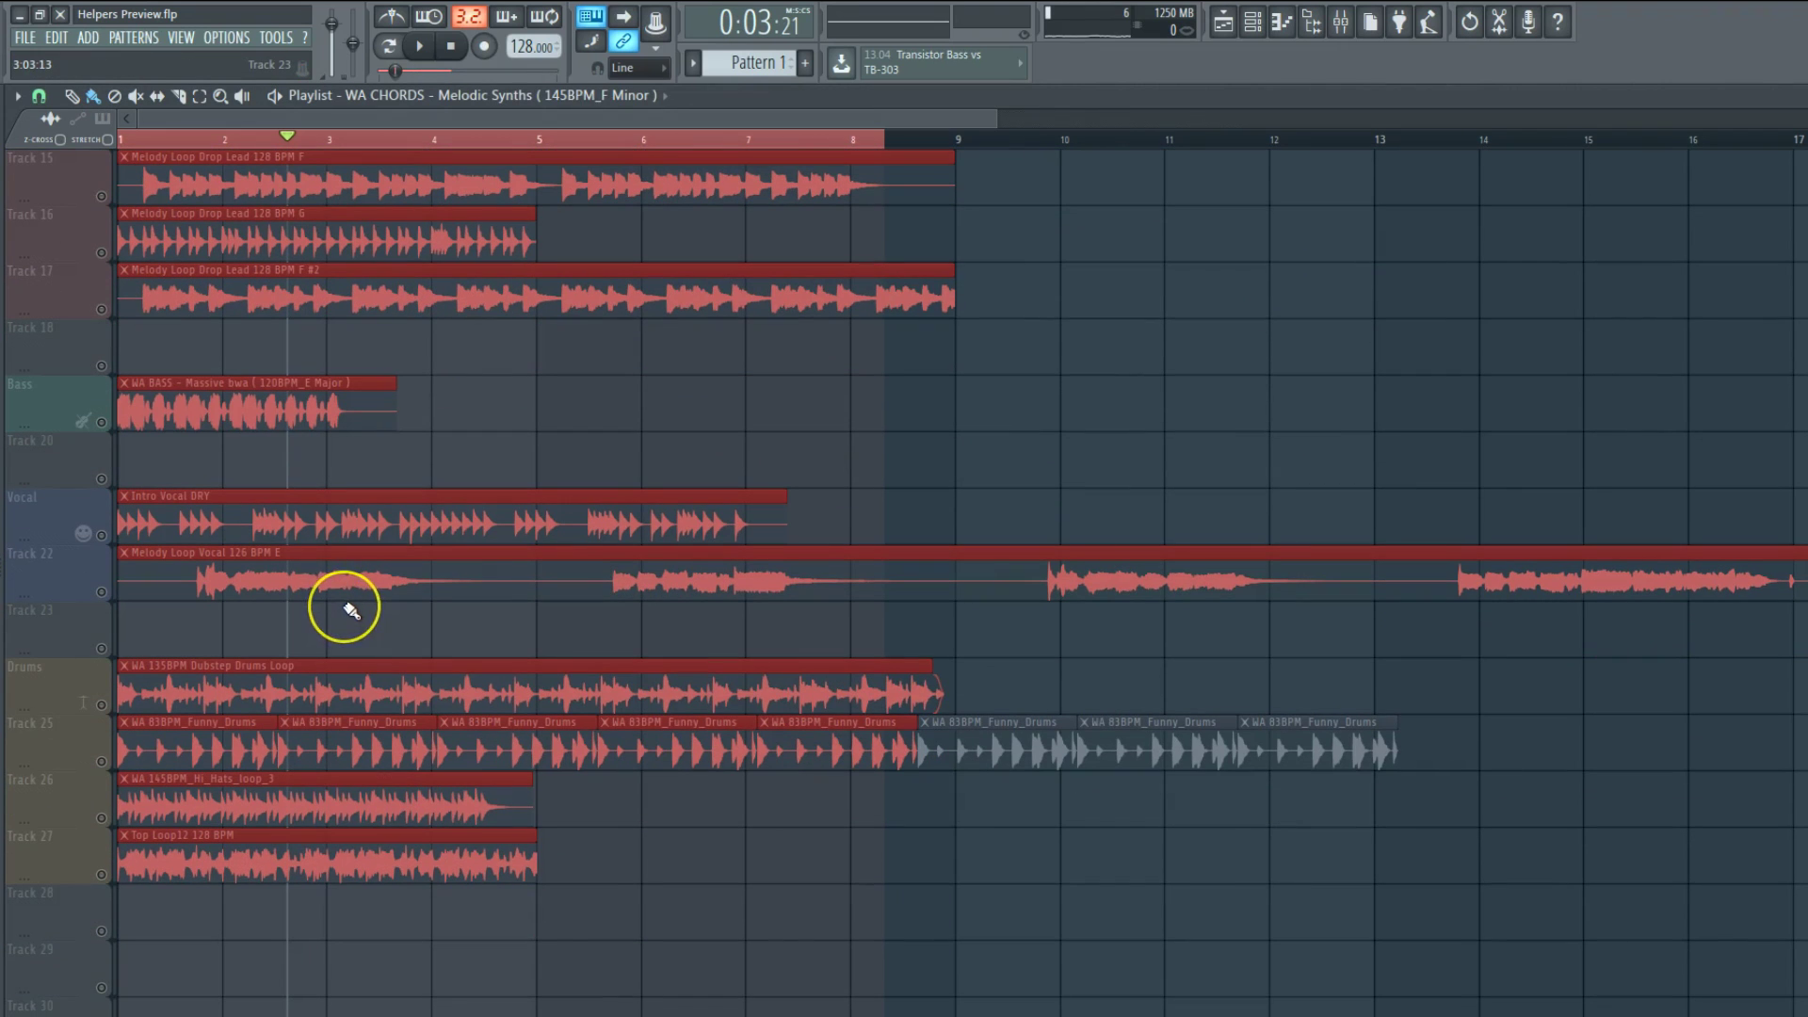
scroll(347, 607, up, 4)
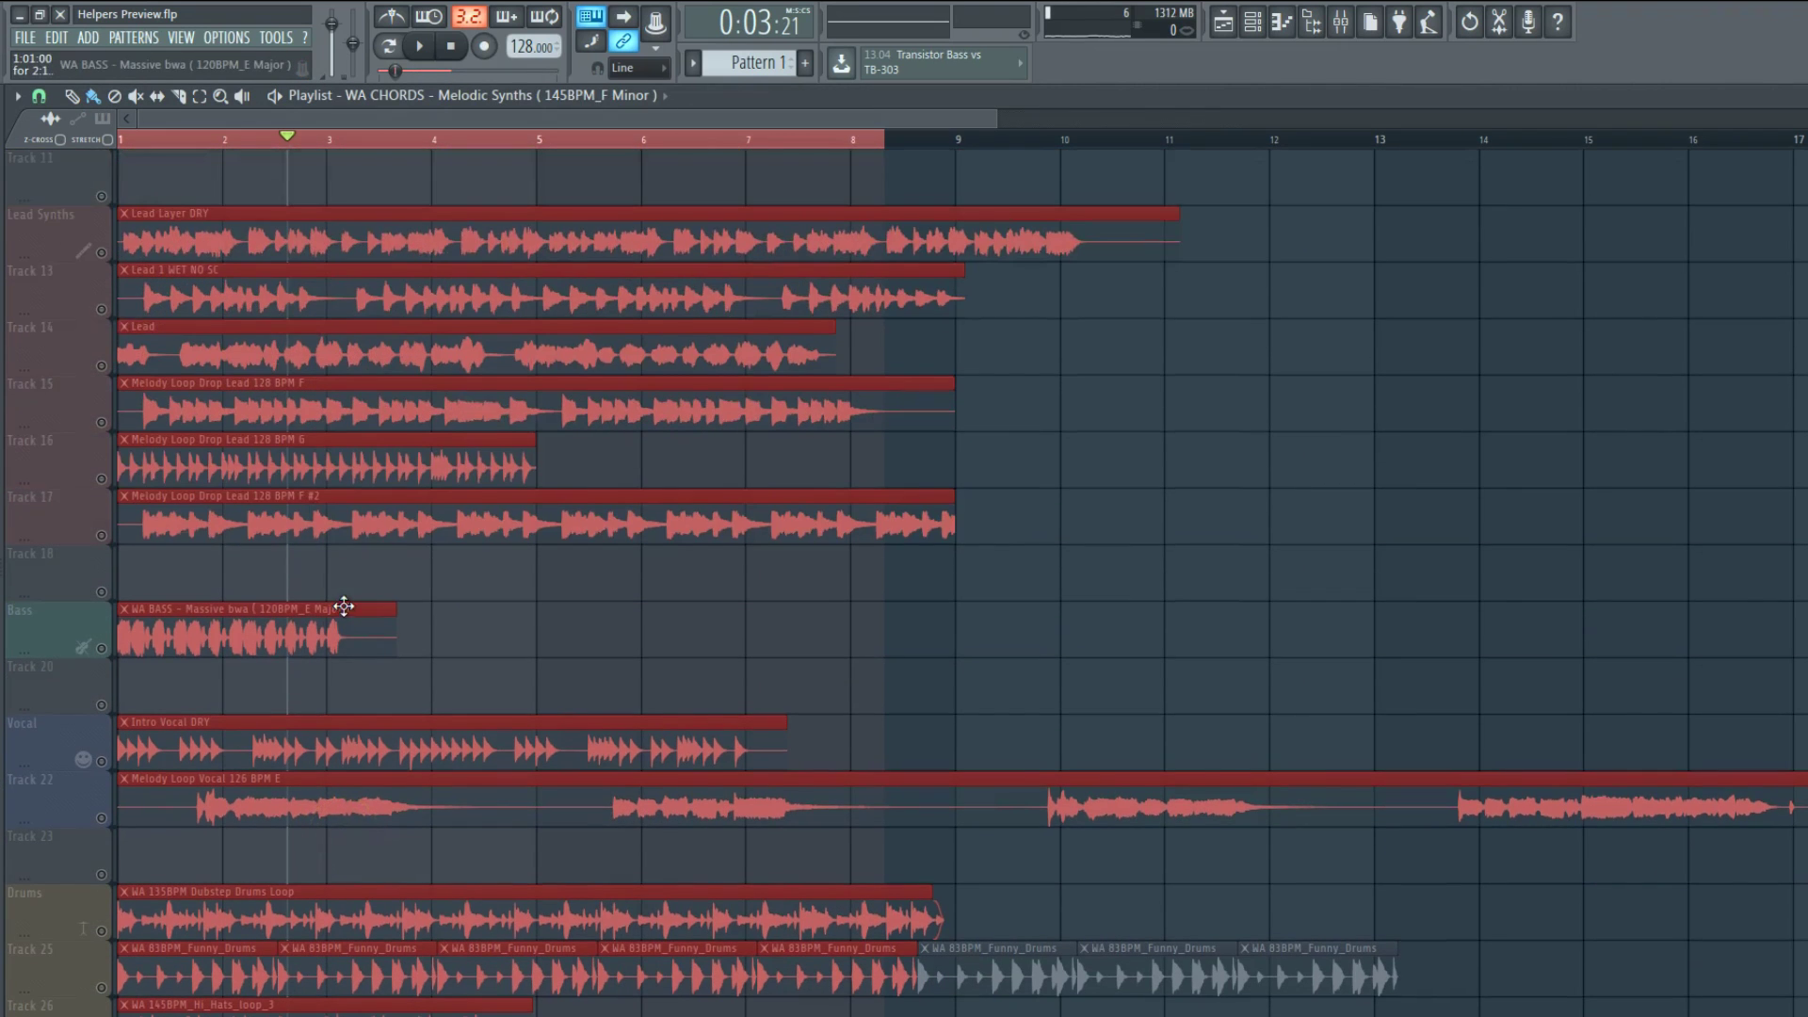
scroll(329, 640, down, 1)
click(103, 759)
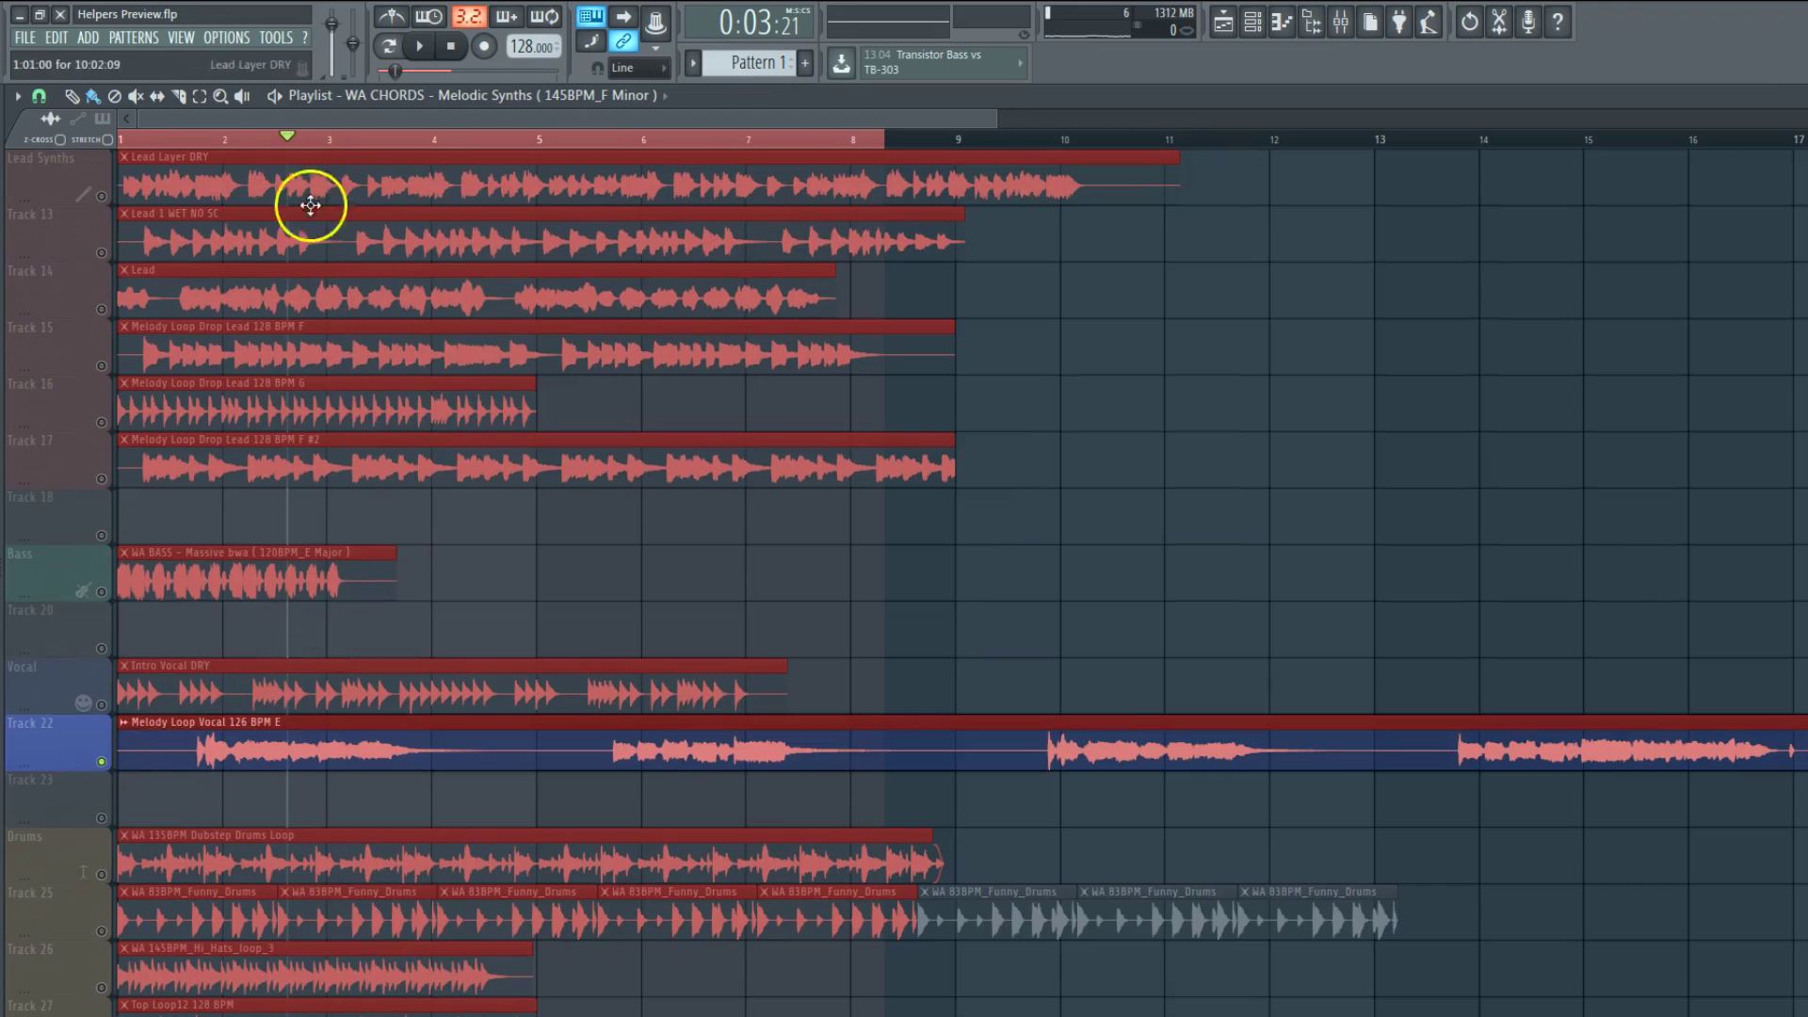
Step: Play the vocal loop from about the middle of bar 1 and disable Helper-Saturator in the mixer
click(200, 142)
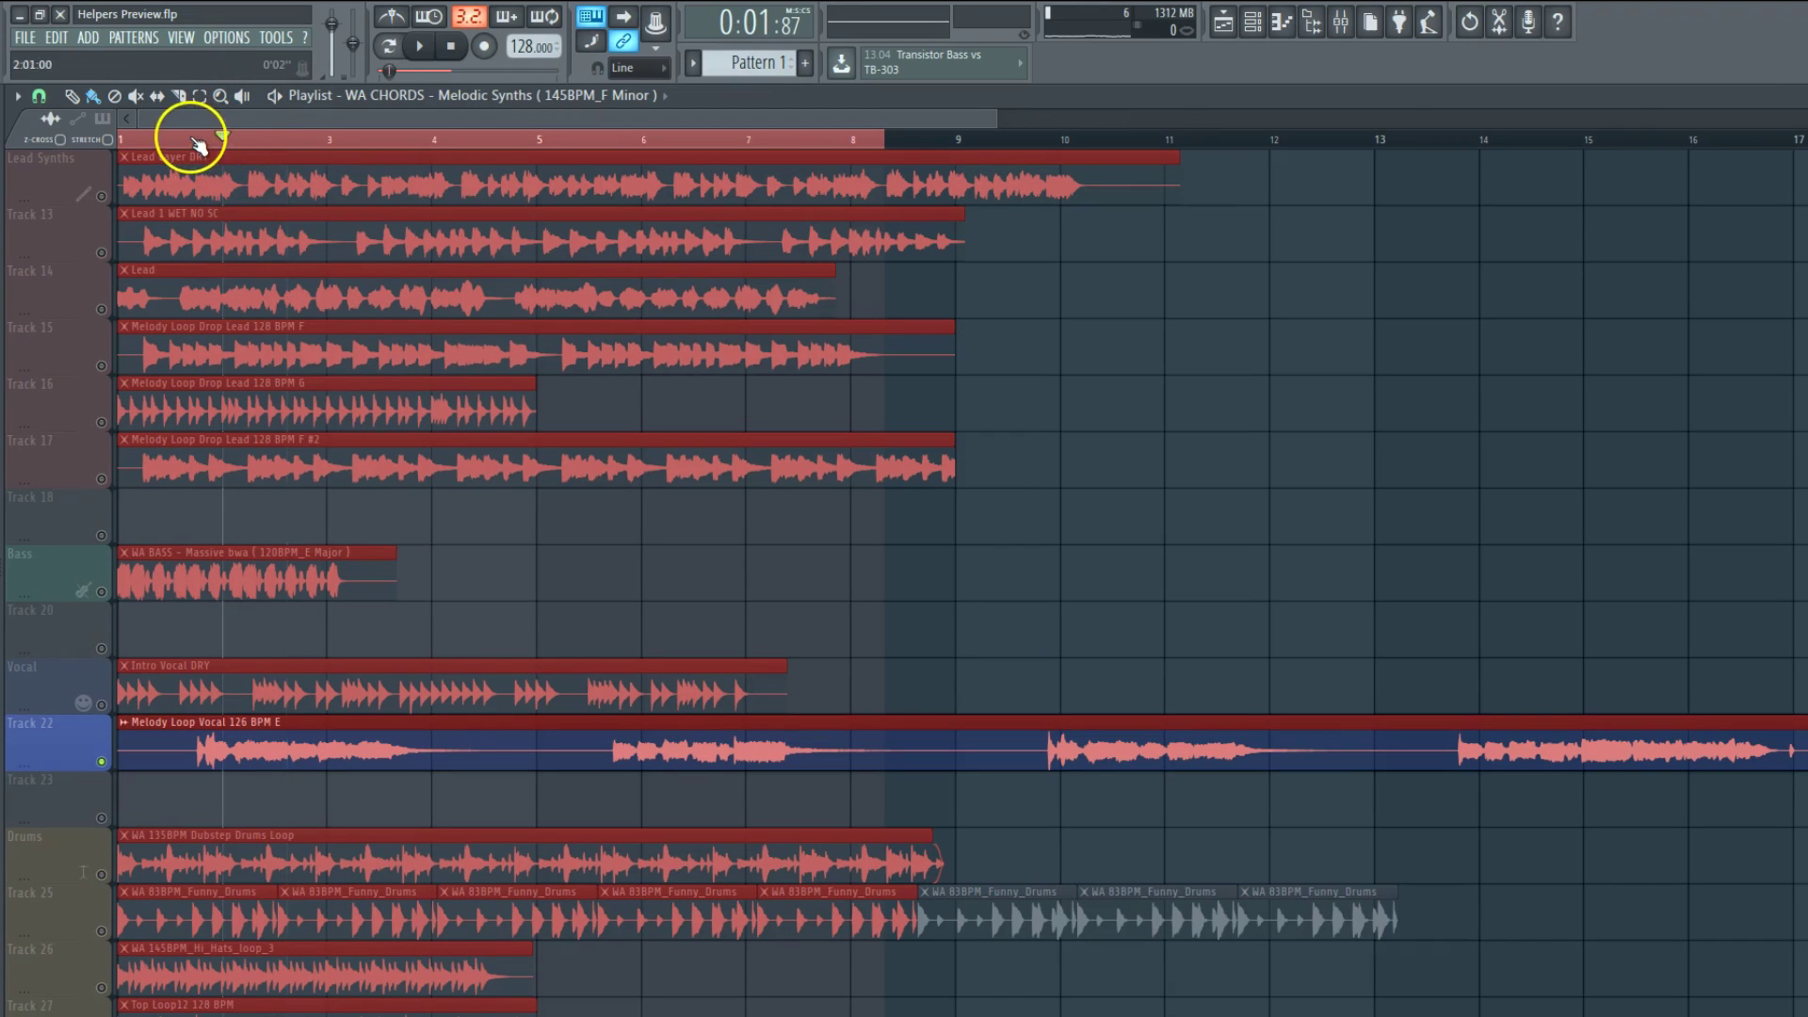
scroll(160, 141, up, 2)
scroll(173, 141, down, 2)
scroll(176, 143, up, 1)
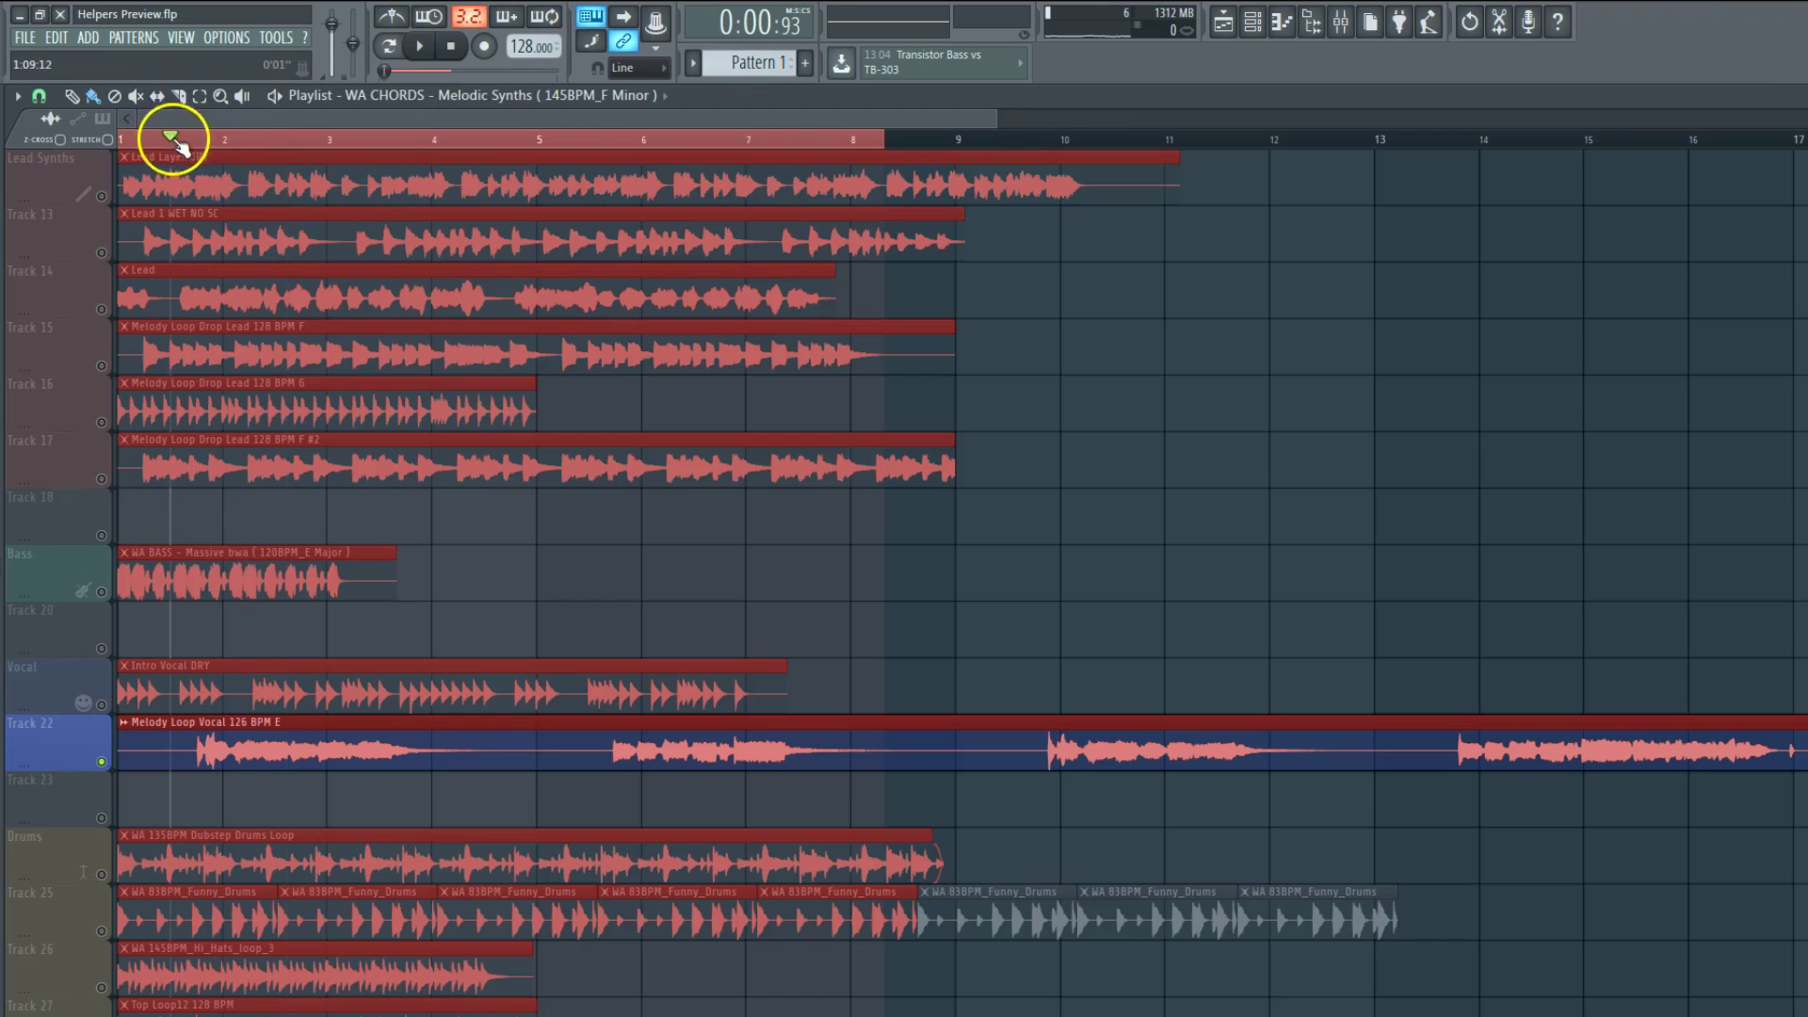
click(1340, 22)
key(space)
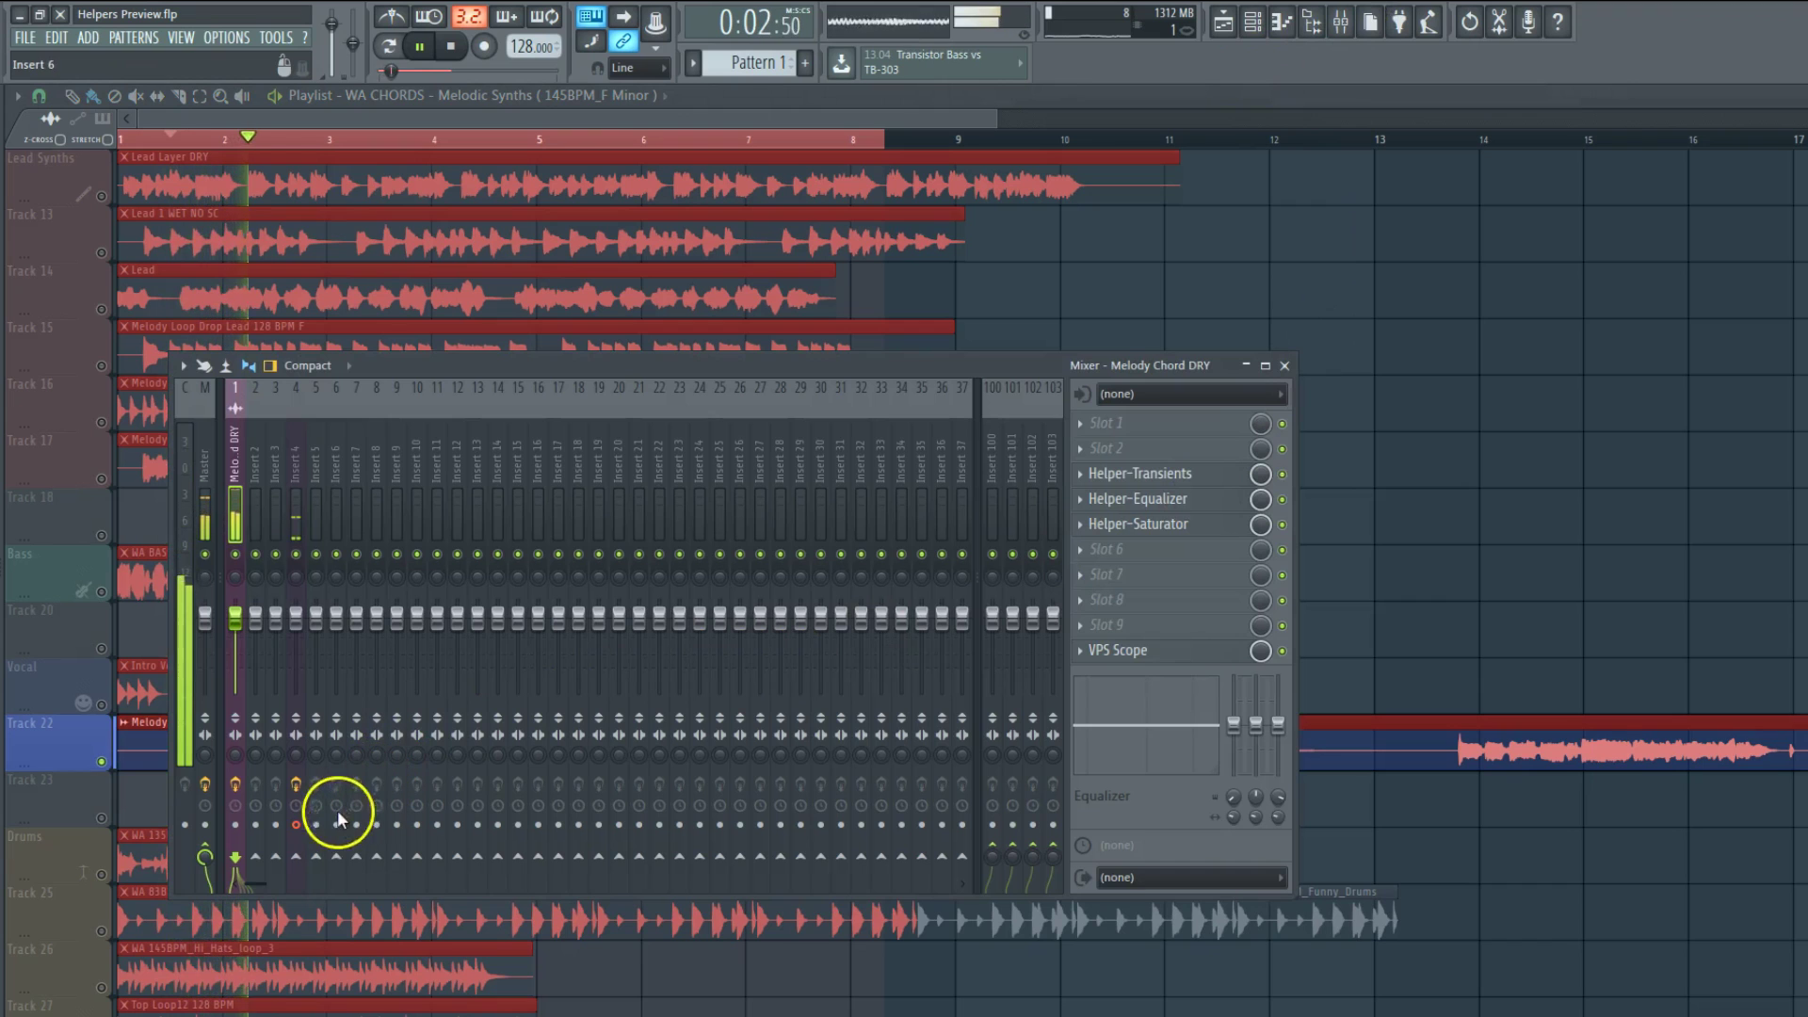
click(1282, 525)
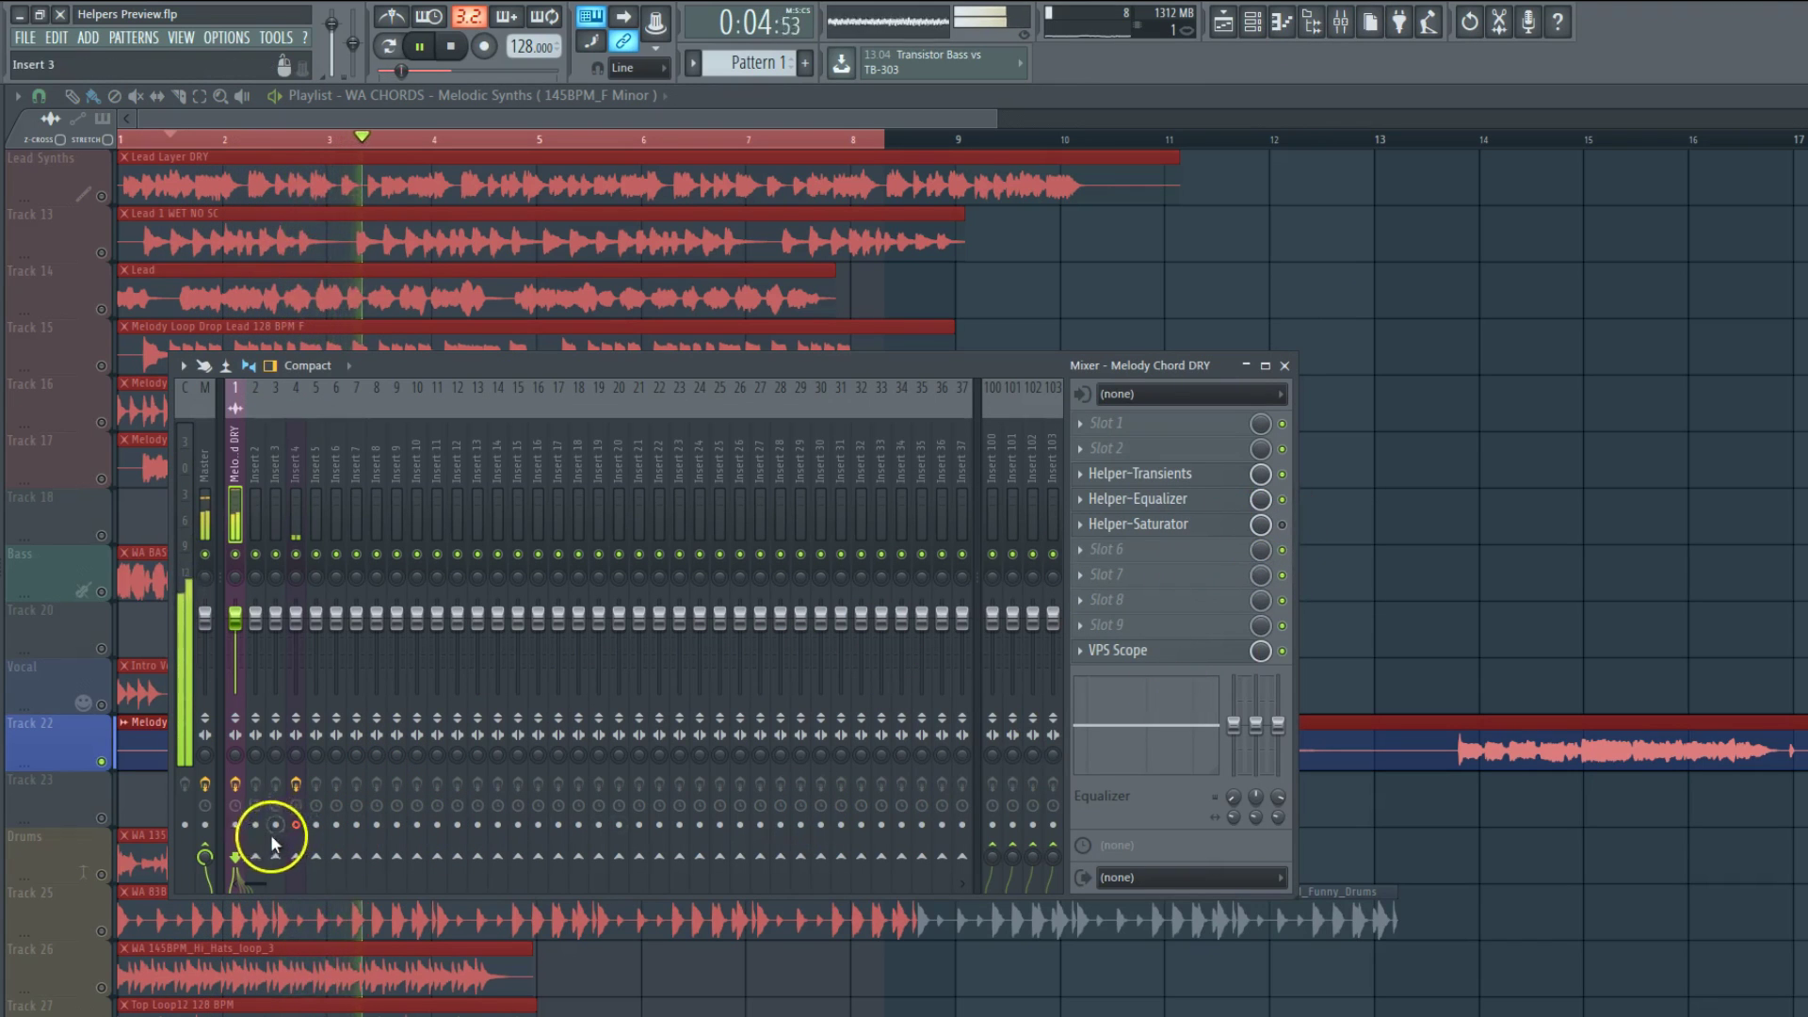
Step: Compare the vocal loop with and without the Melody Chord DRY effects, replaying from just before bar 6
drag(237, 623, 238, 614)
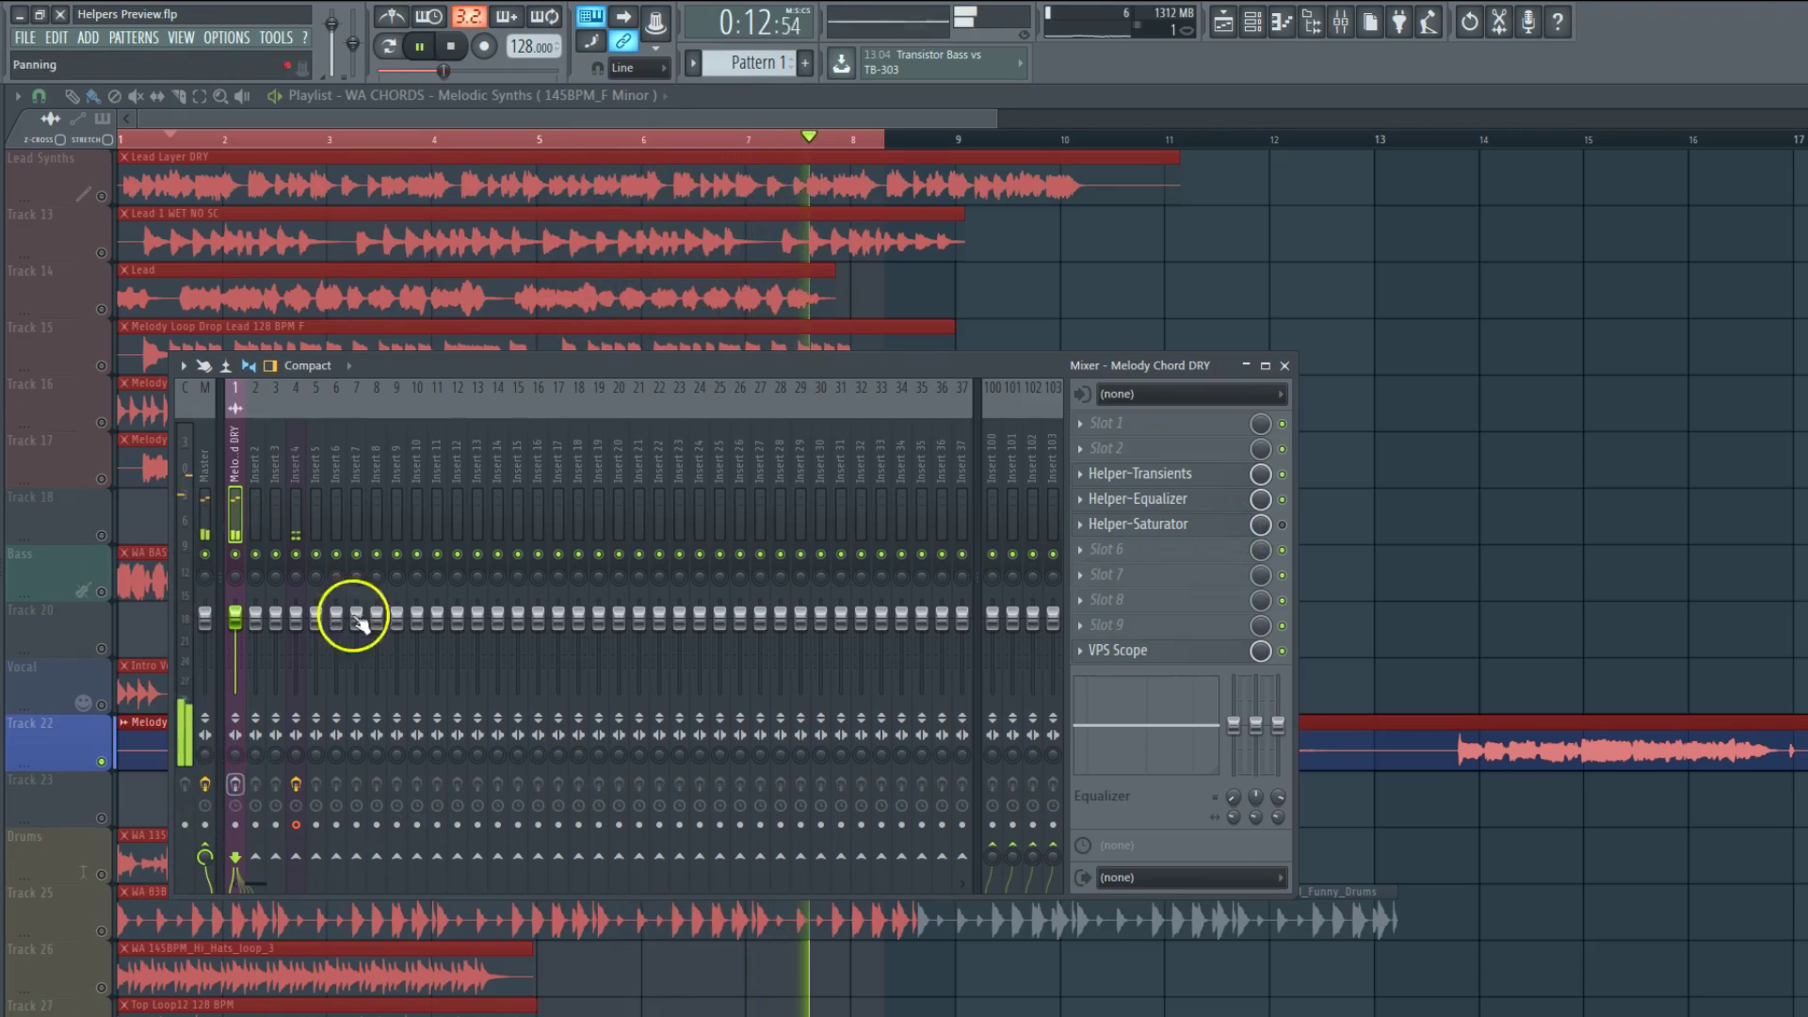
click(602, 140)
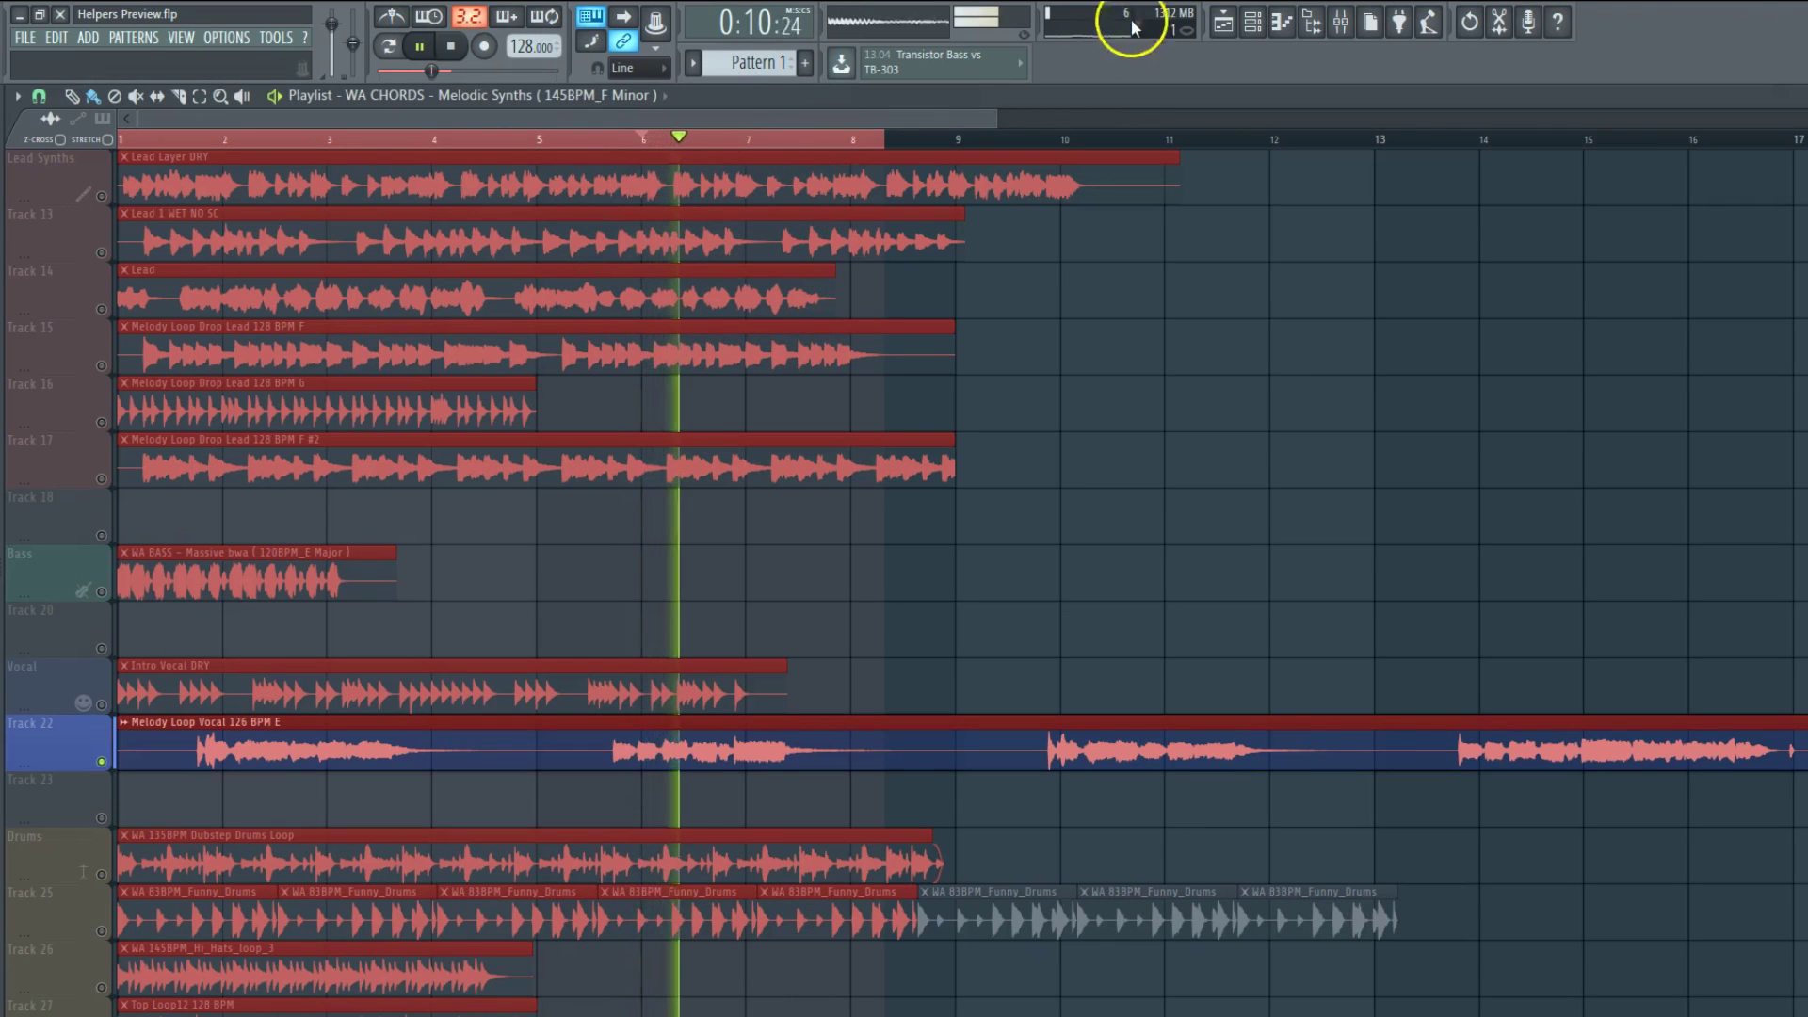
click(1340, 21)
key(space)
key(space)
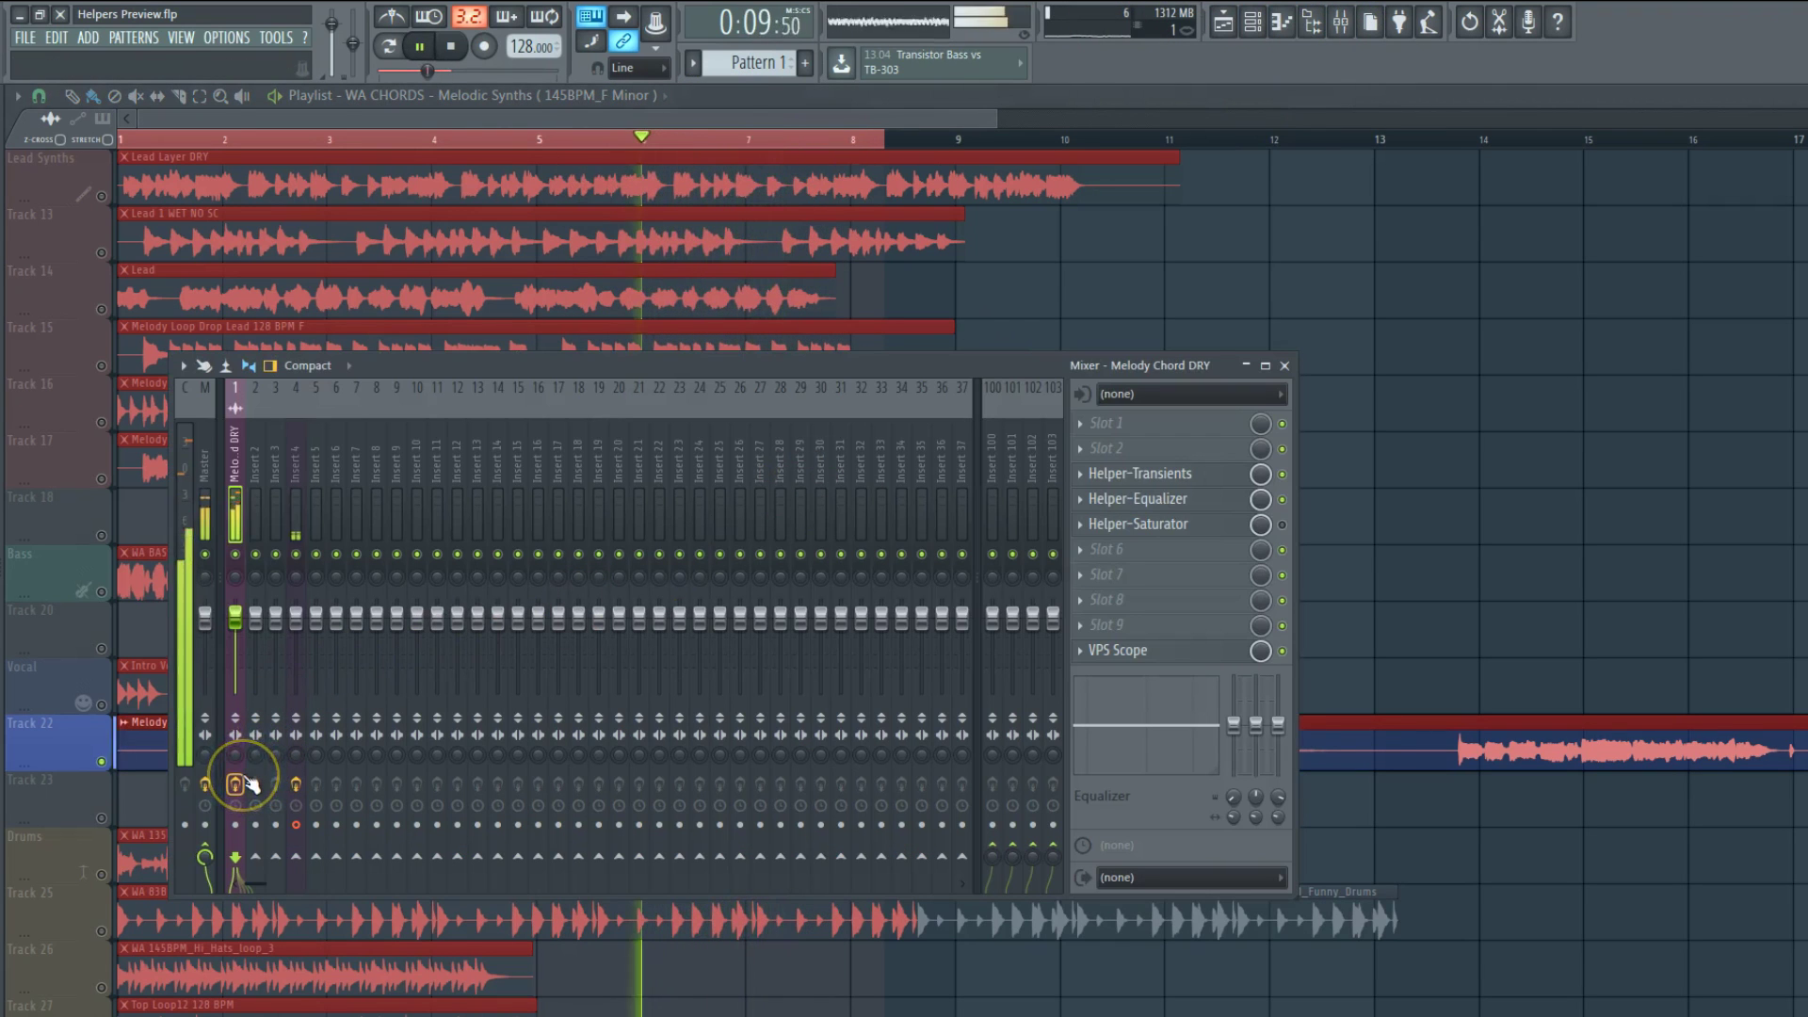
Step: Pause playback and open Helper-Equalizer from the Melody Chord DRY effect chain
key(space)
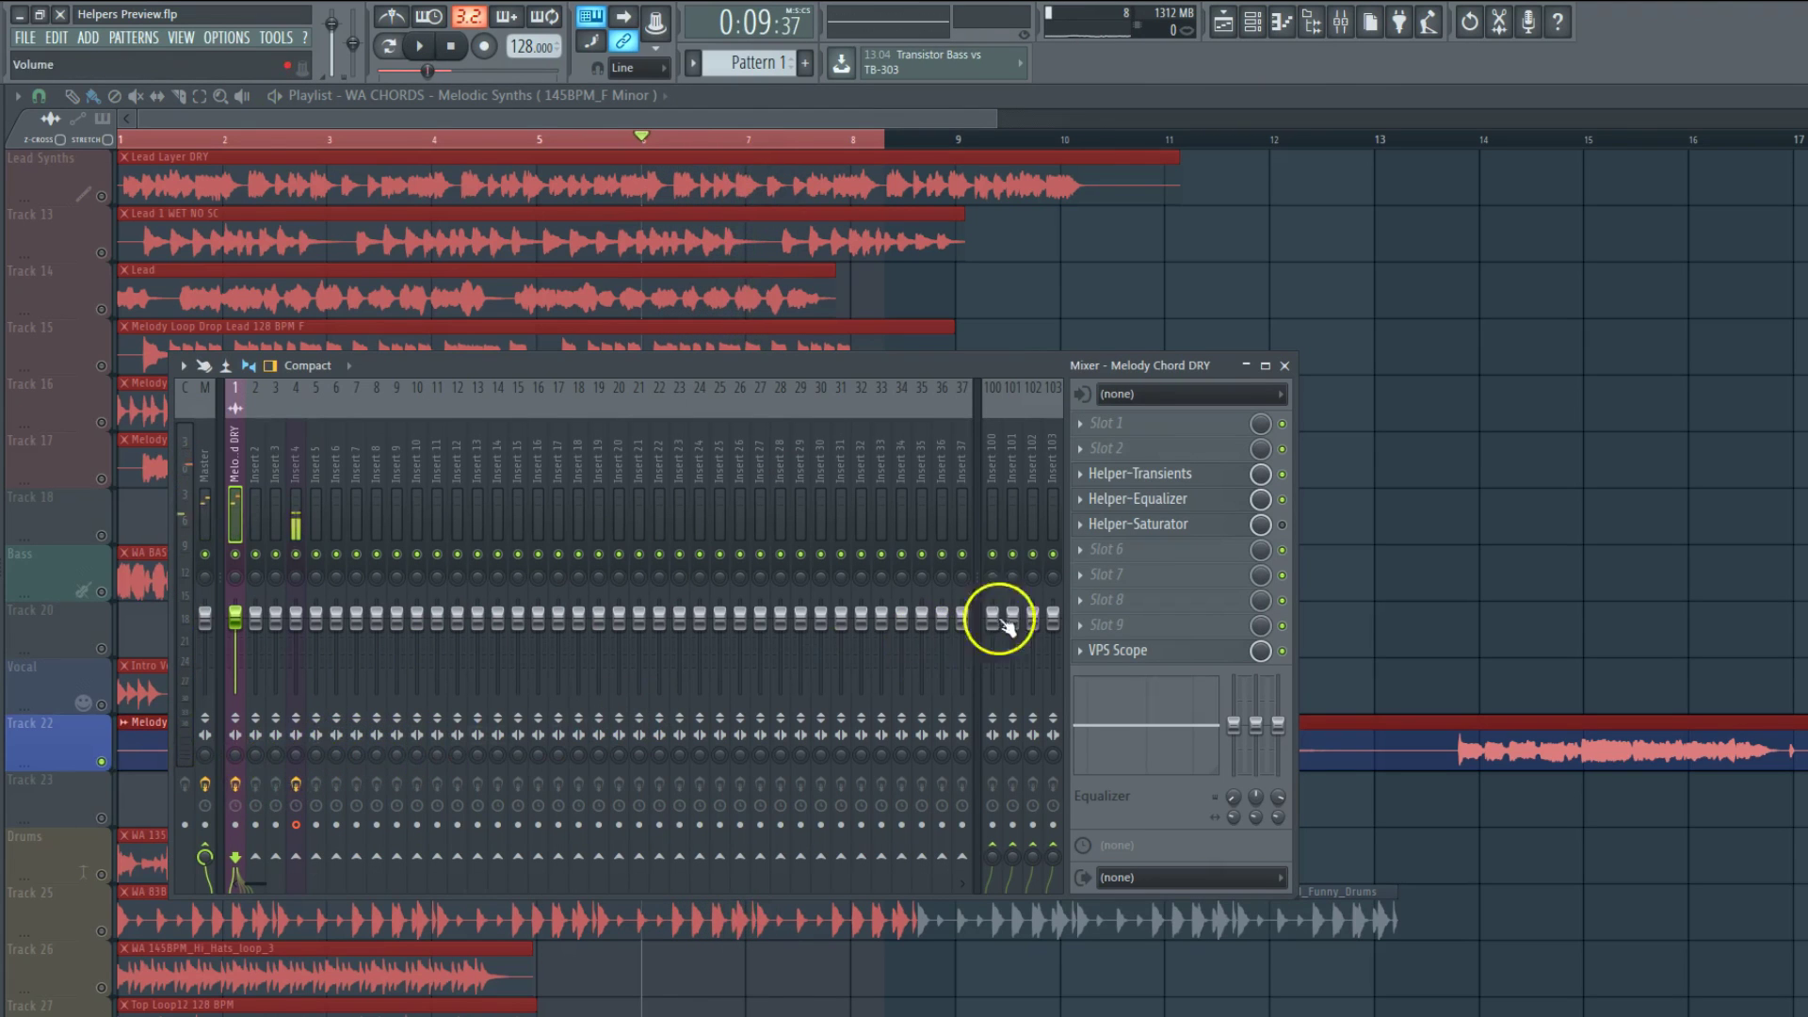
click(1141, 501)
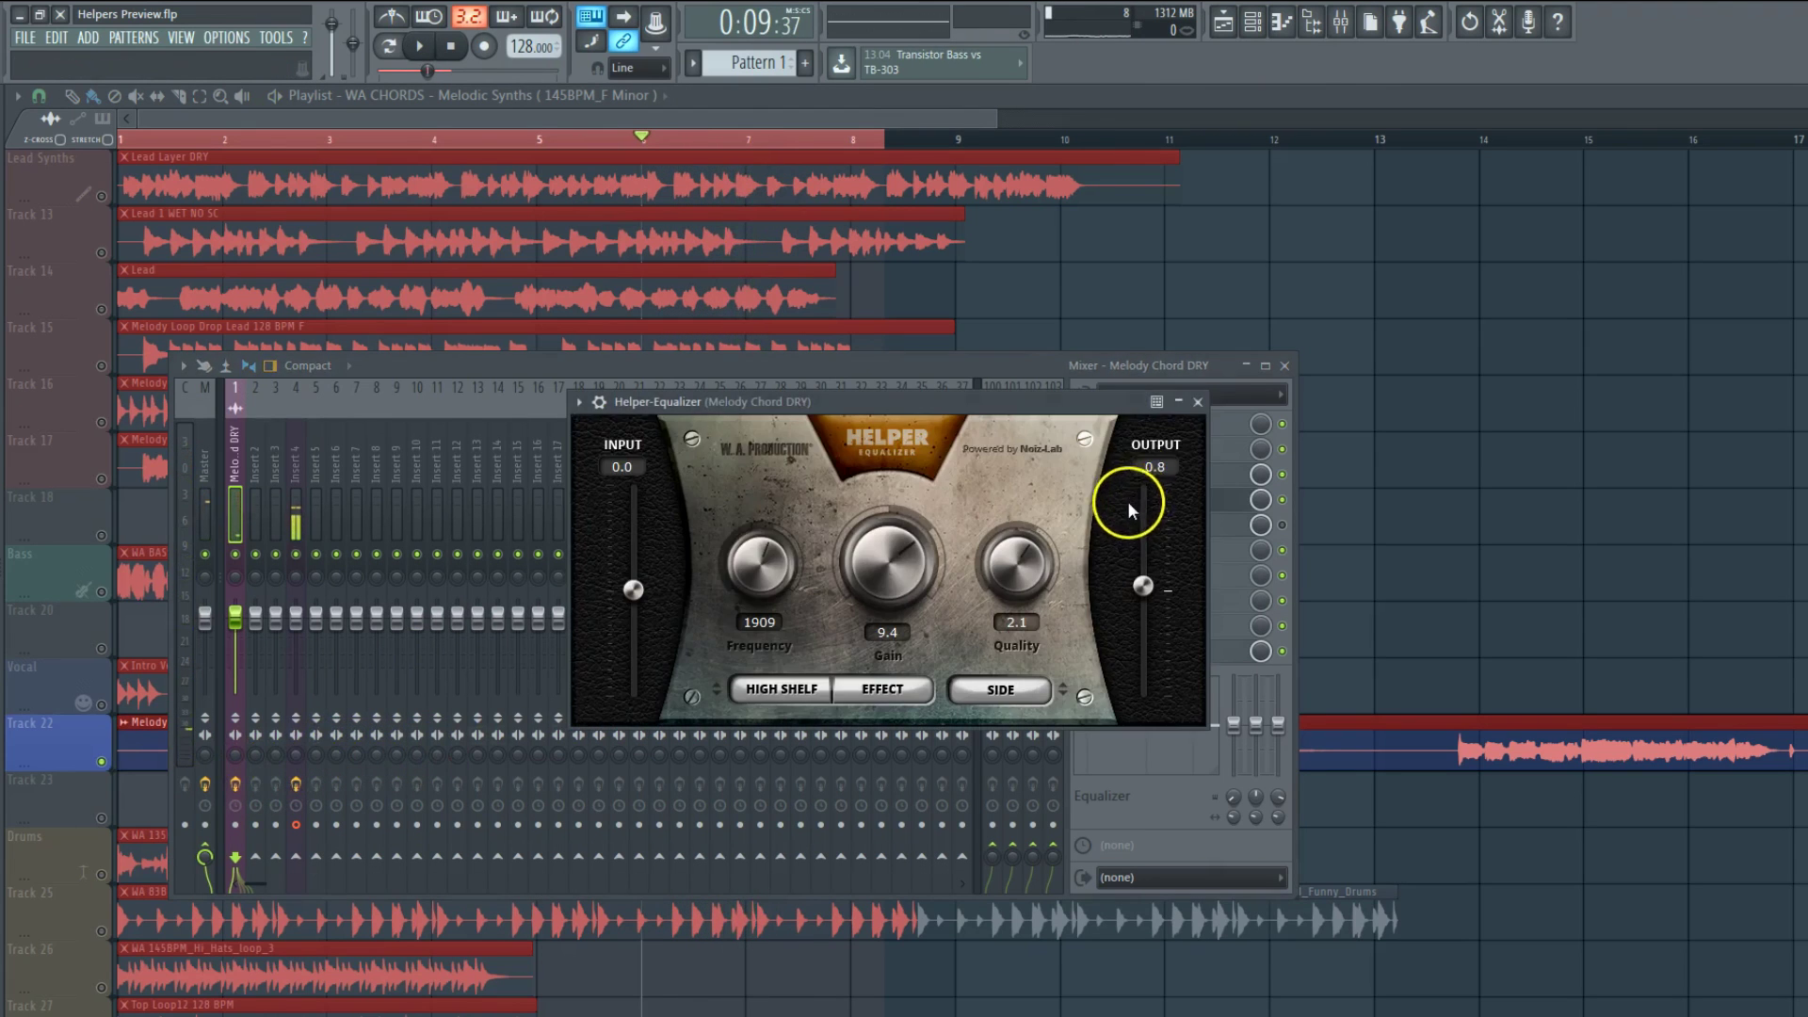
Step: Close the Helper-Equalizer and mixer windows and solo the Drums track with the WA 135BPM Dubstep Drums Loop
click(1197, 401)
click(1284, 365)
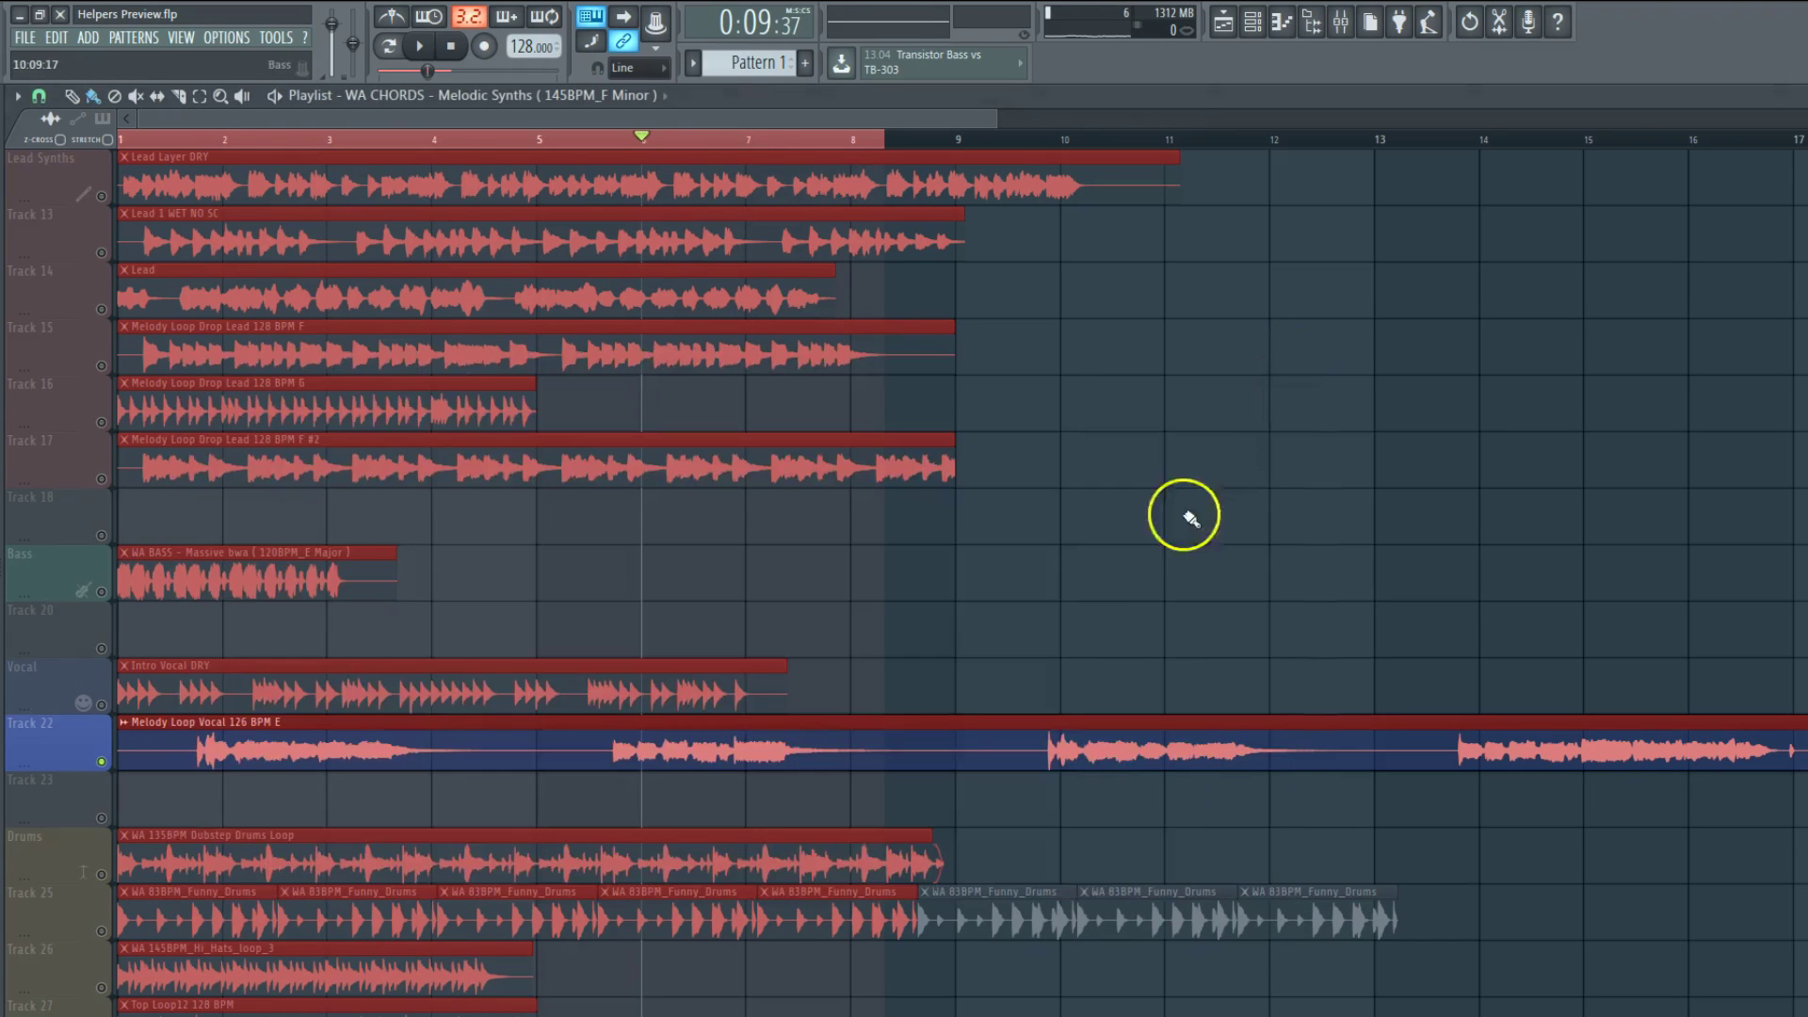
scroll(954, 706, up, 3)
scroll(951, 717, down, 2)
scroll(828, 734, down, 8)
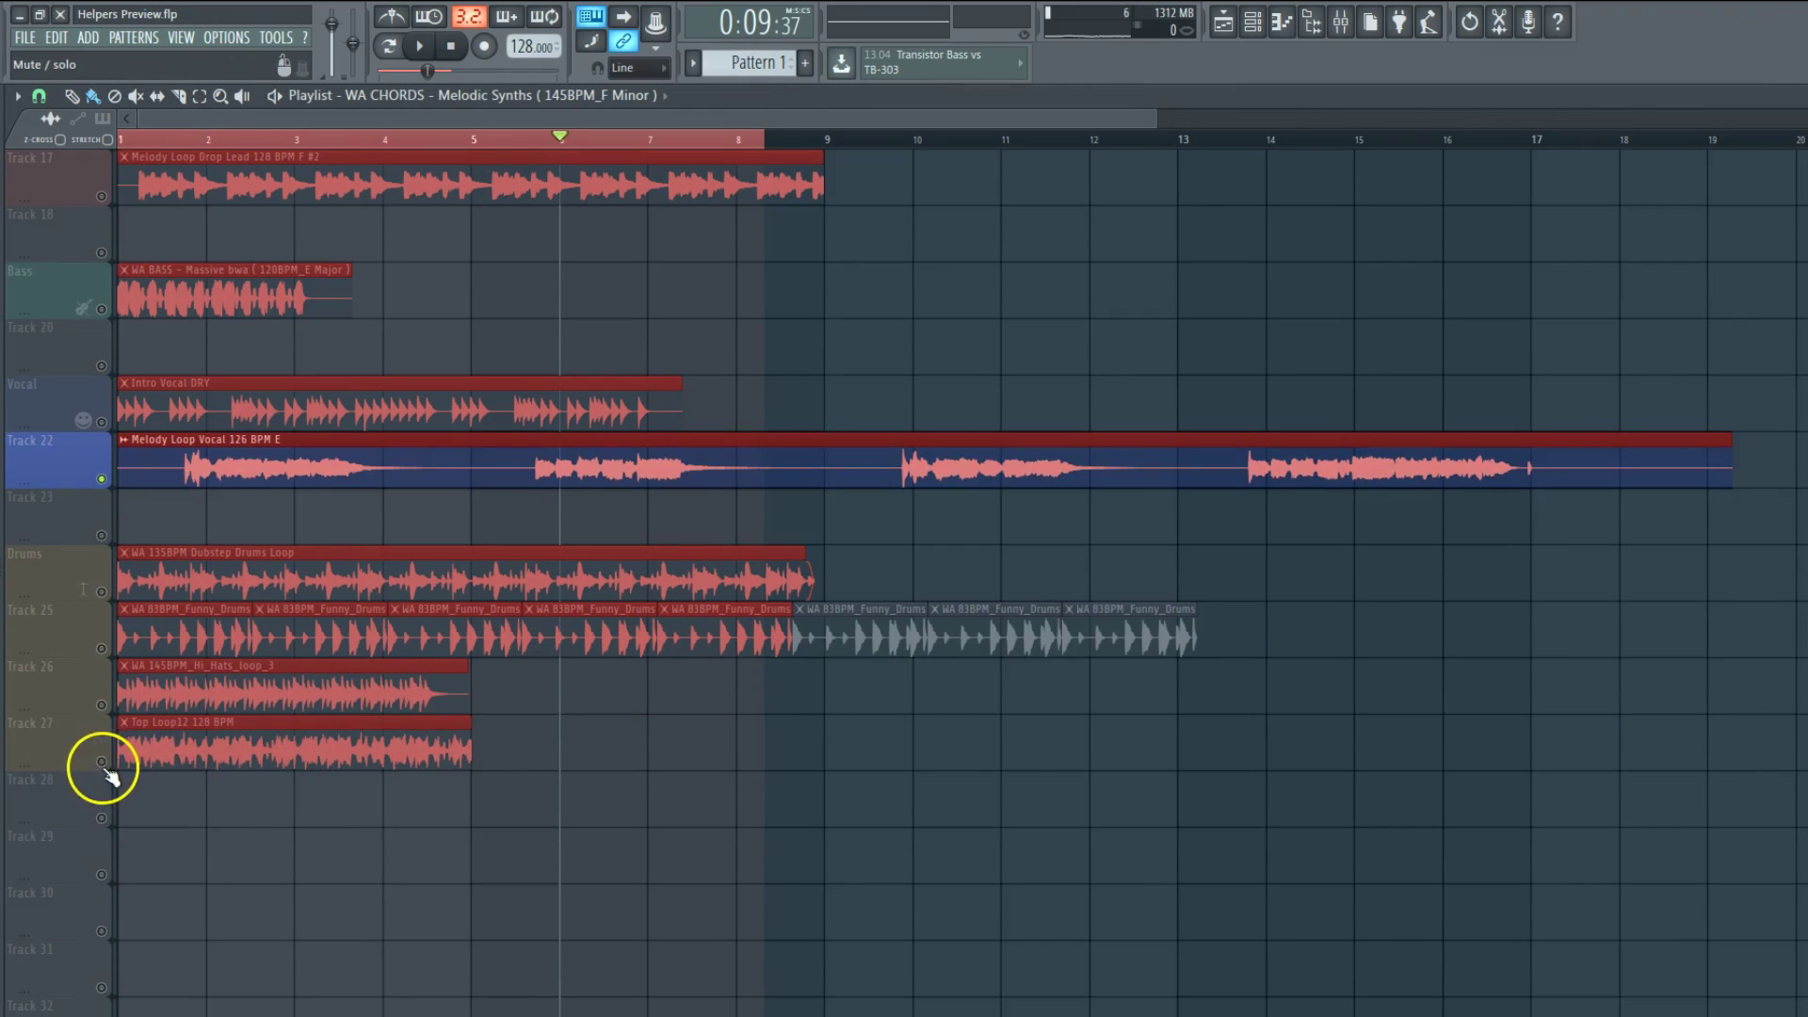
click(100, 739)
click(94, 675)
right_click(101, 648)
right_click(101, 590)
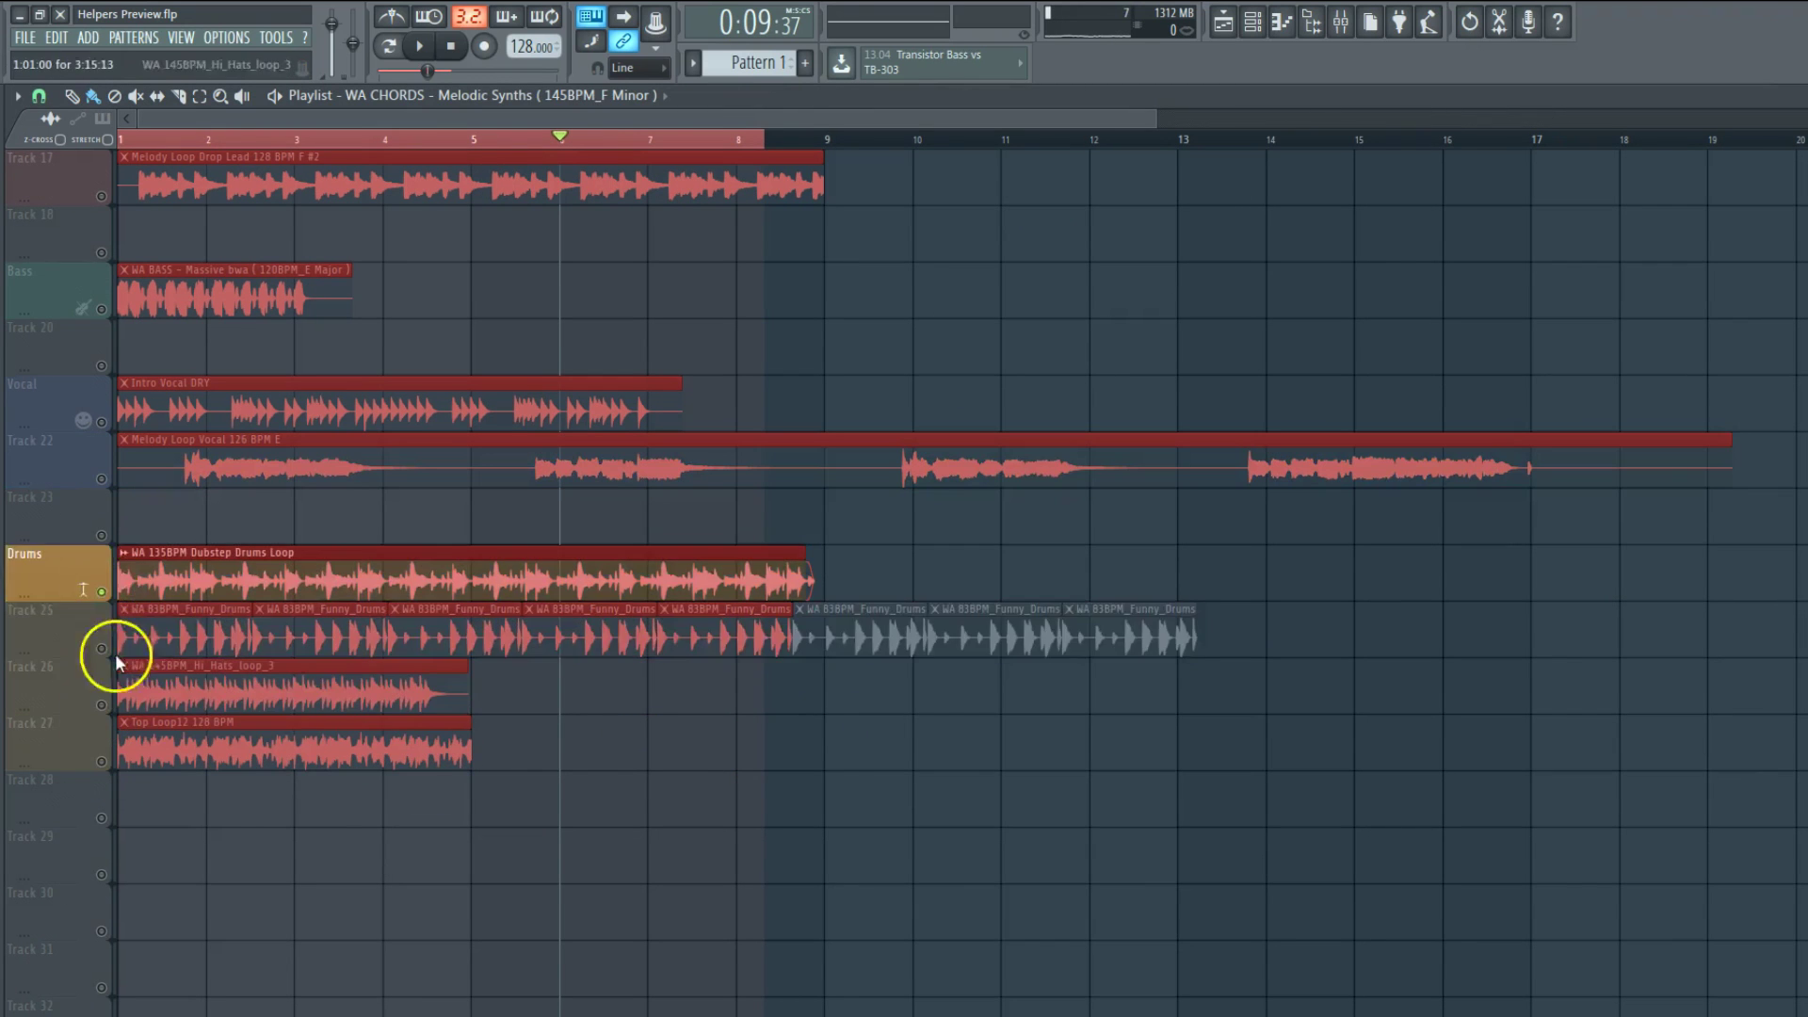
Step: Open the mixer over the Plucks and Melodies tracks and widen it to show inserts up to 40
scroll(149, 764, up, 15)
scroll(151, 764, up, 1)
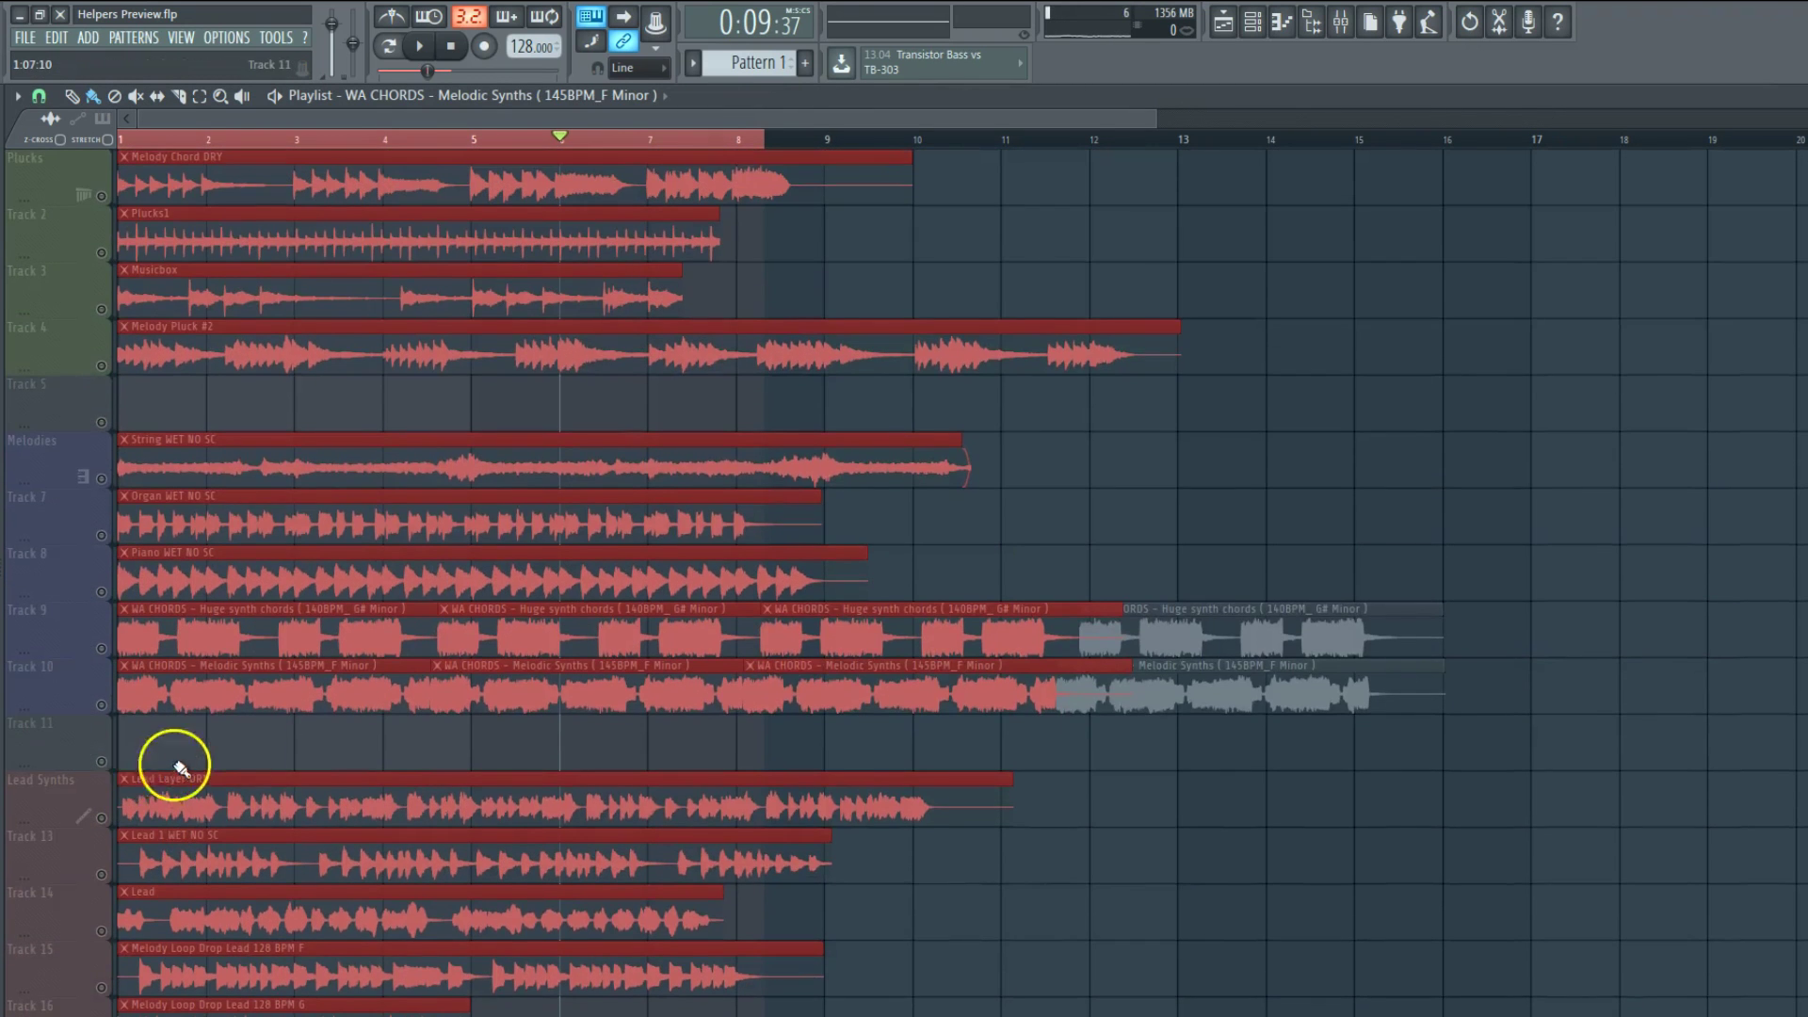
click(1340, 22)
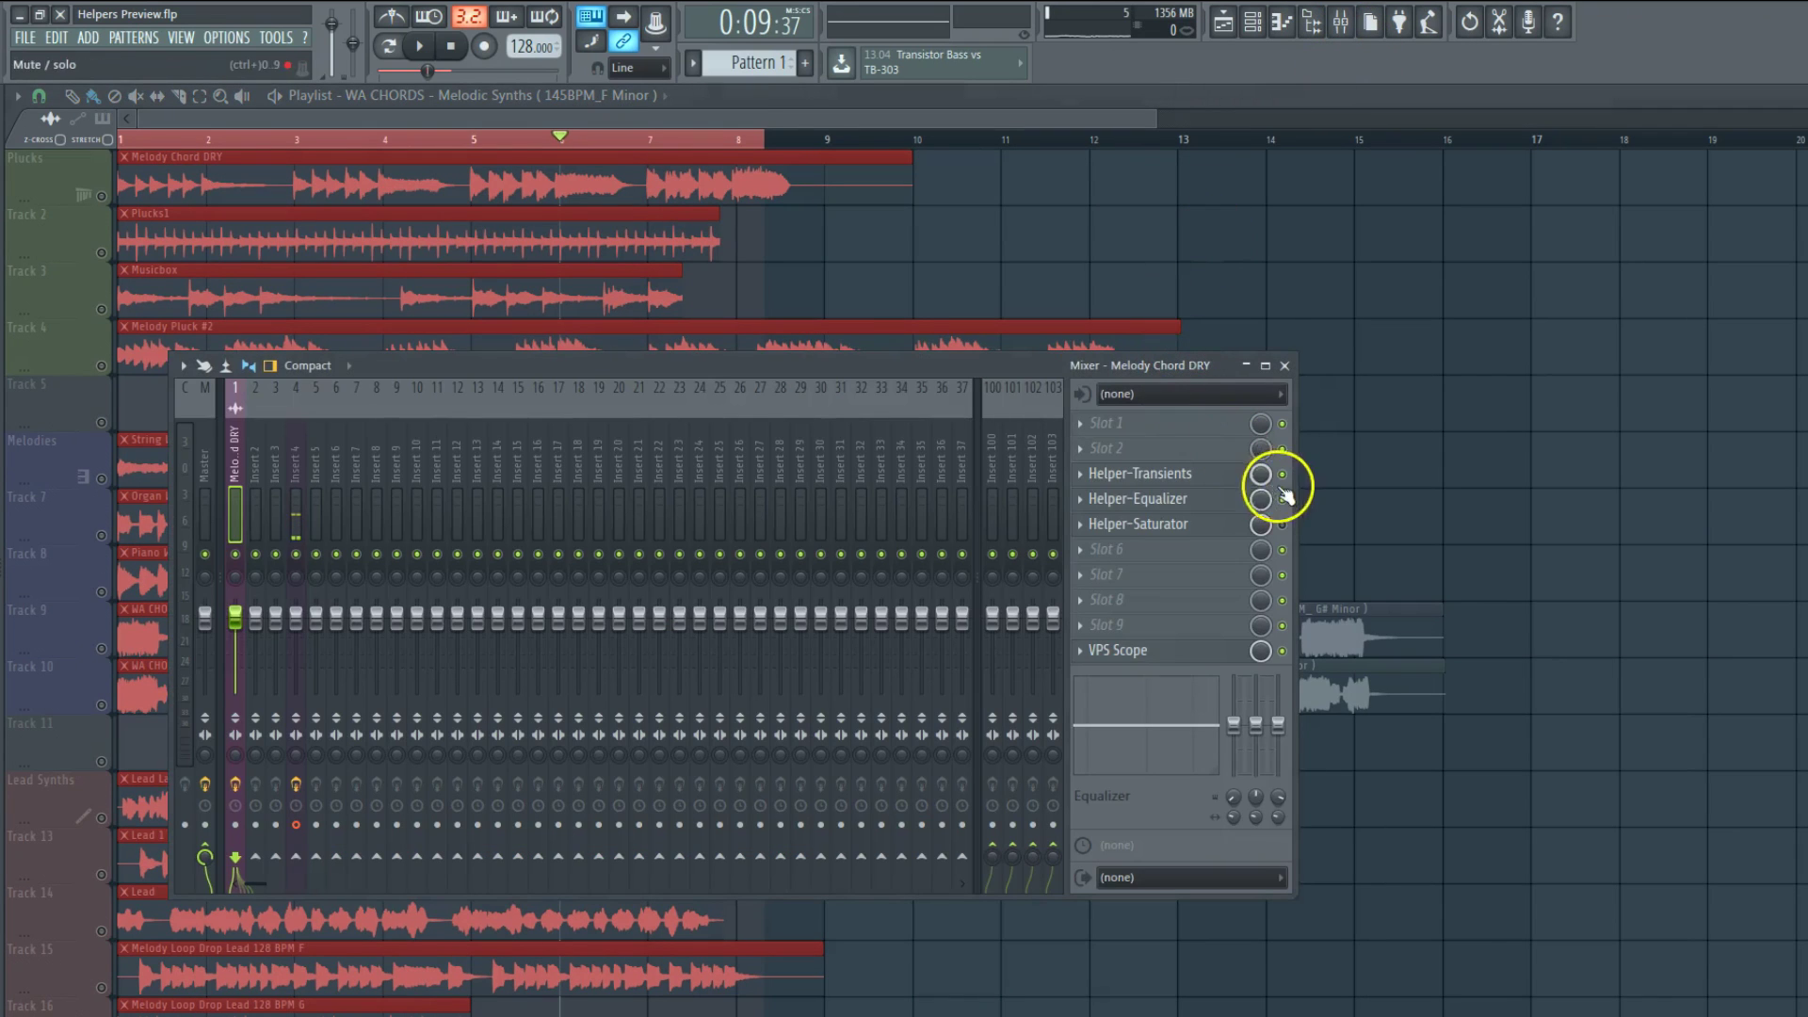
drag(1295, 481, 1359, 480)
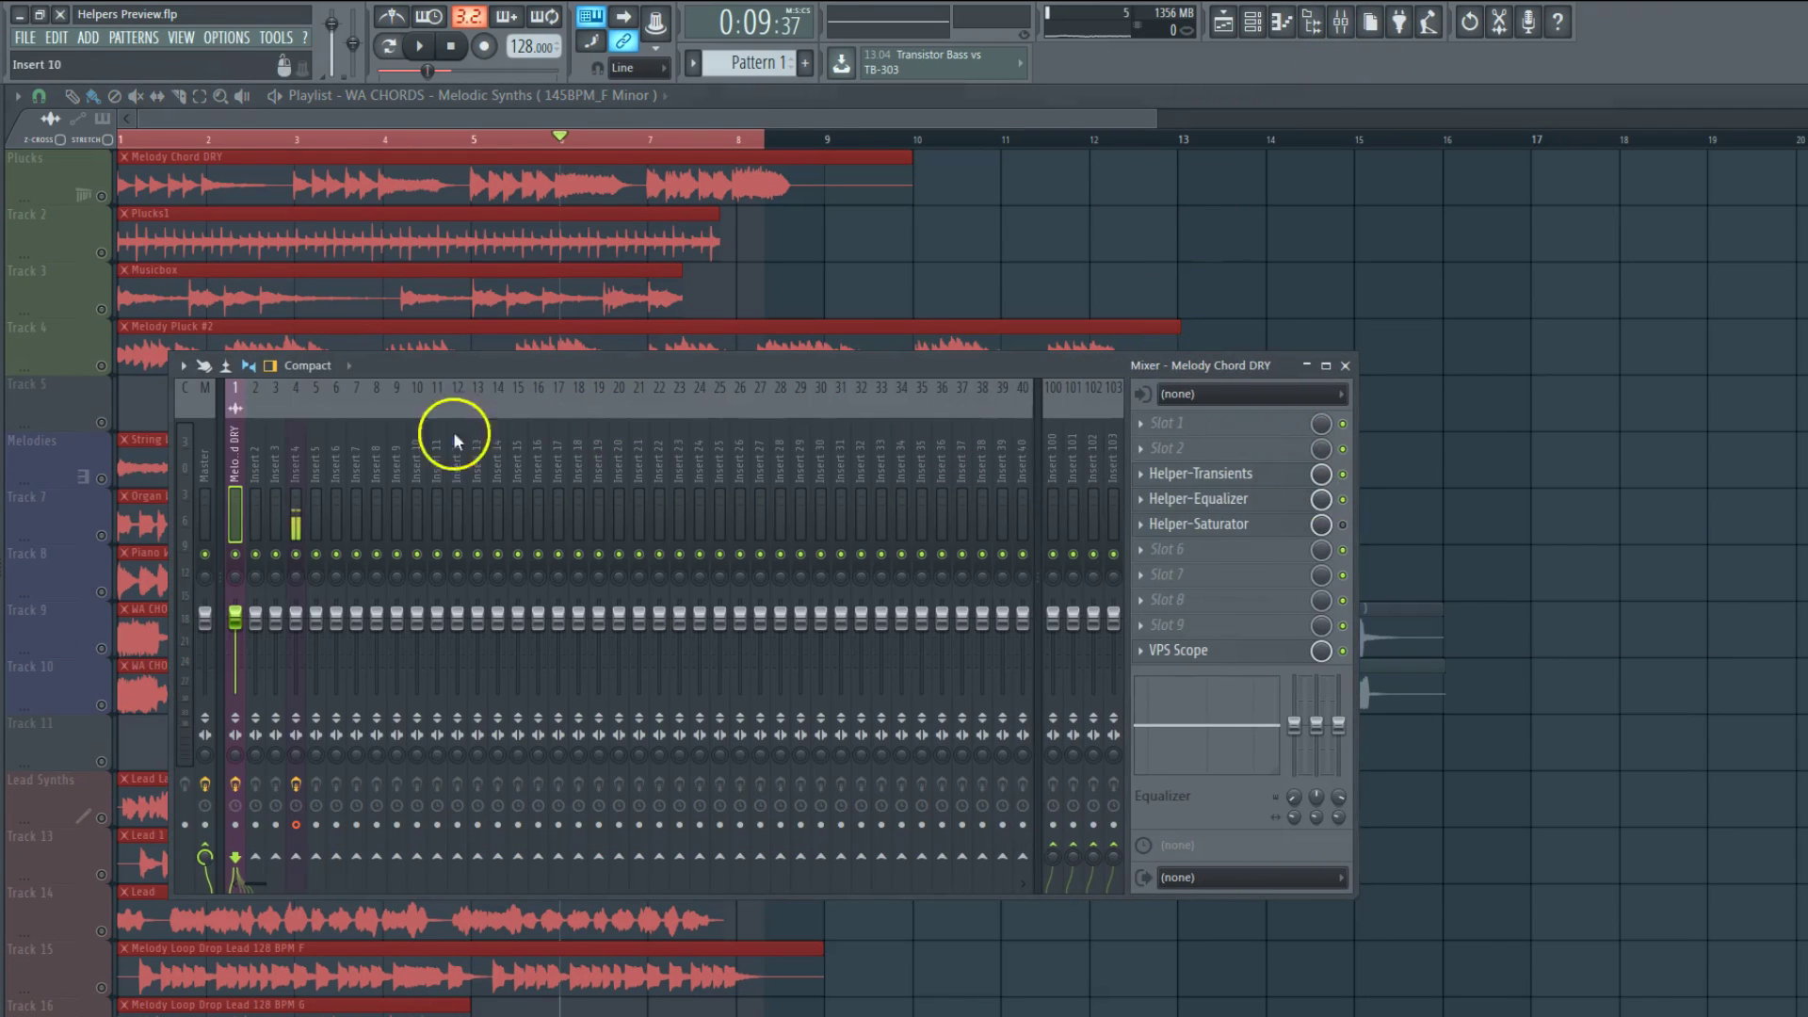
Step: Open Helper-Saturator from the Melody Chord DRY chain to examine its controls, and close it
click(1212, 523)
drag(1212, 520, 1081, 421)
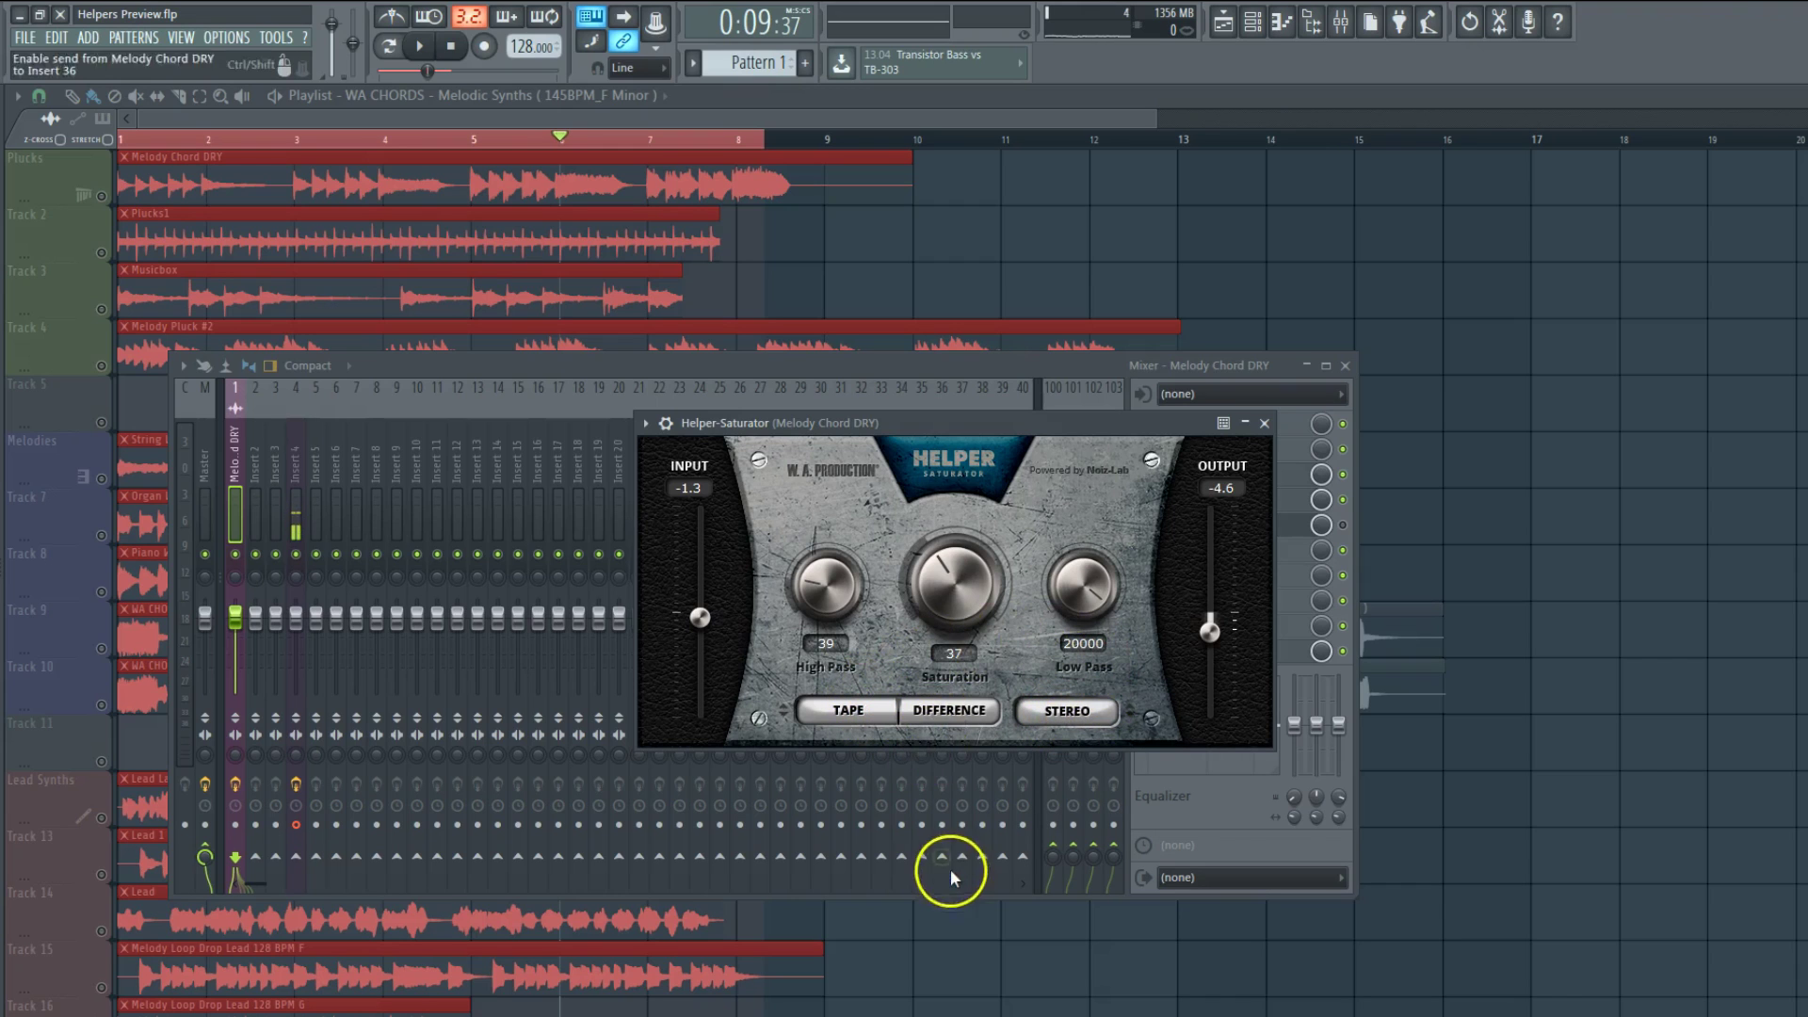
click(1263, 422)
Step: Set Helper-Equalizer's gain to 6.7, output to 1.8 and channel mode to Stereo, and close the plugin
click(1257, 507)
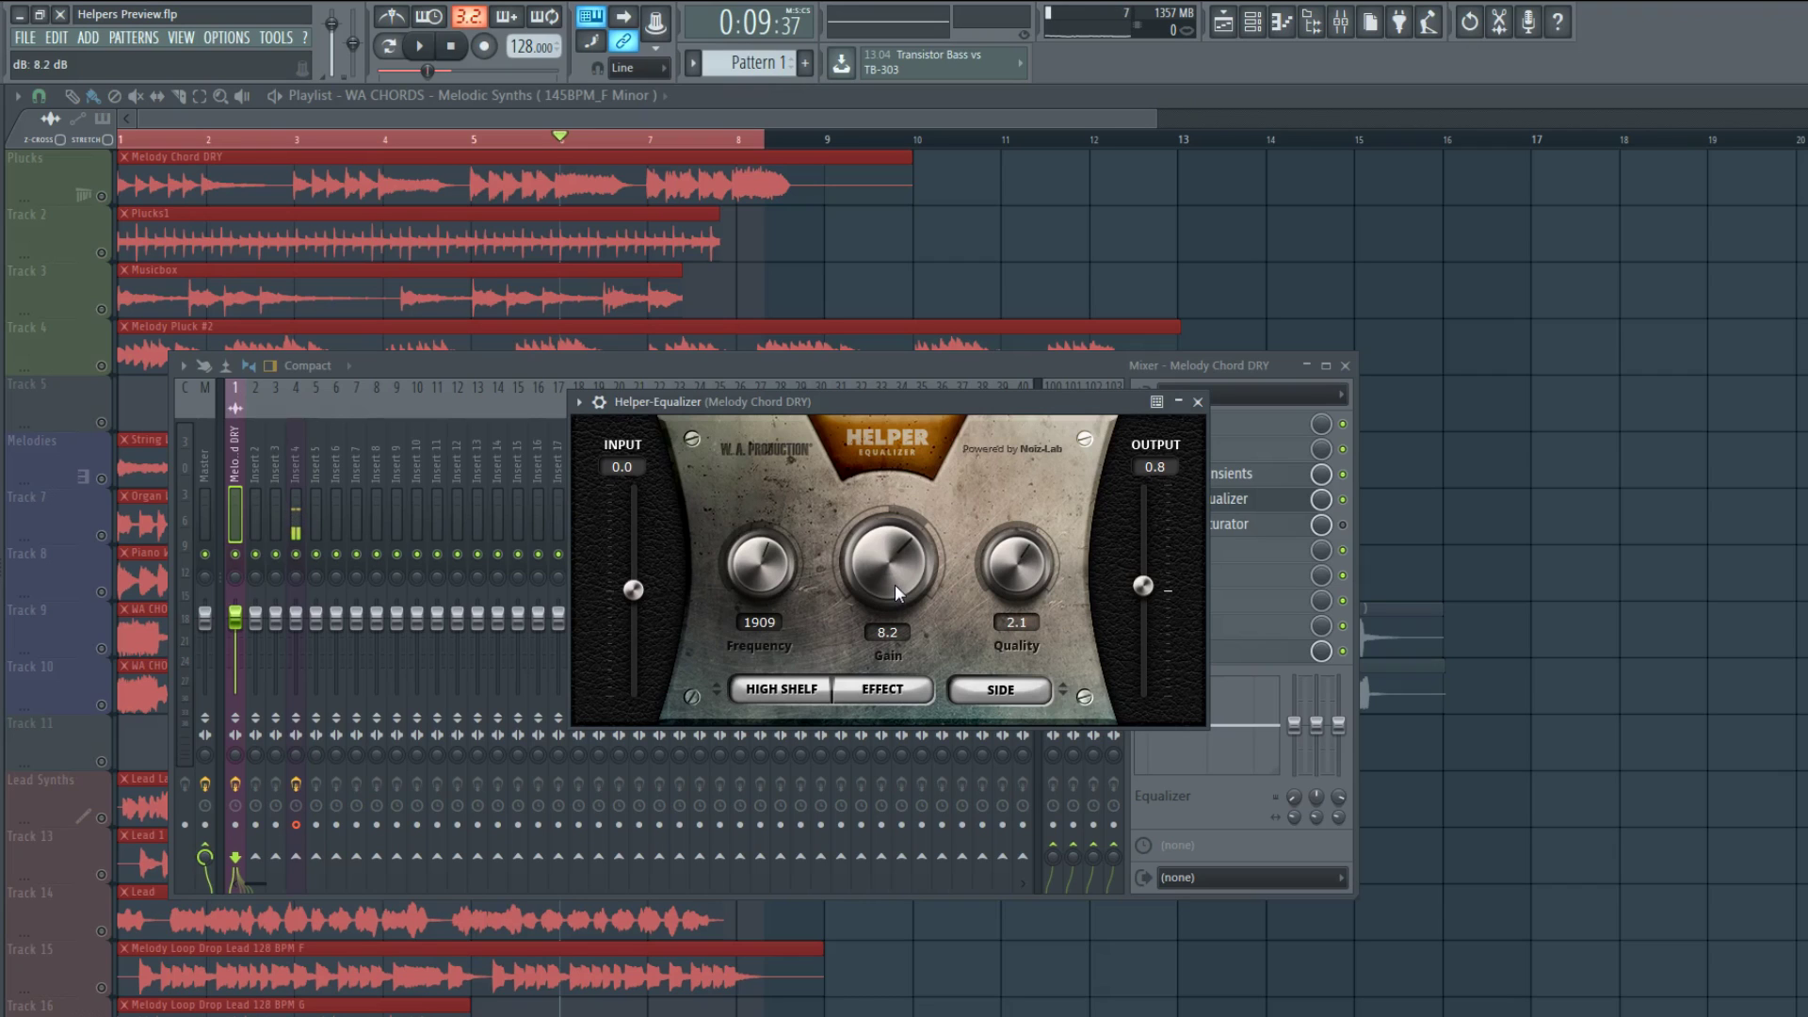
drag(1139, 587, 1145, 576)
click(1001, 695)
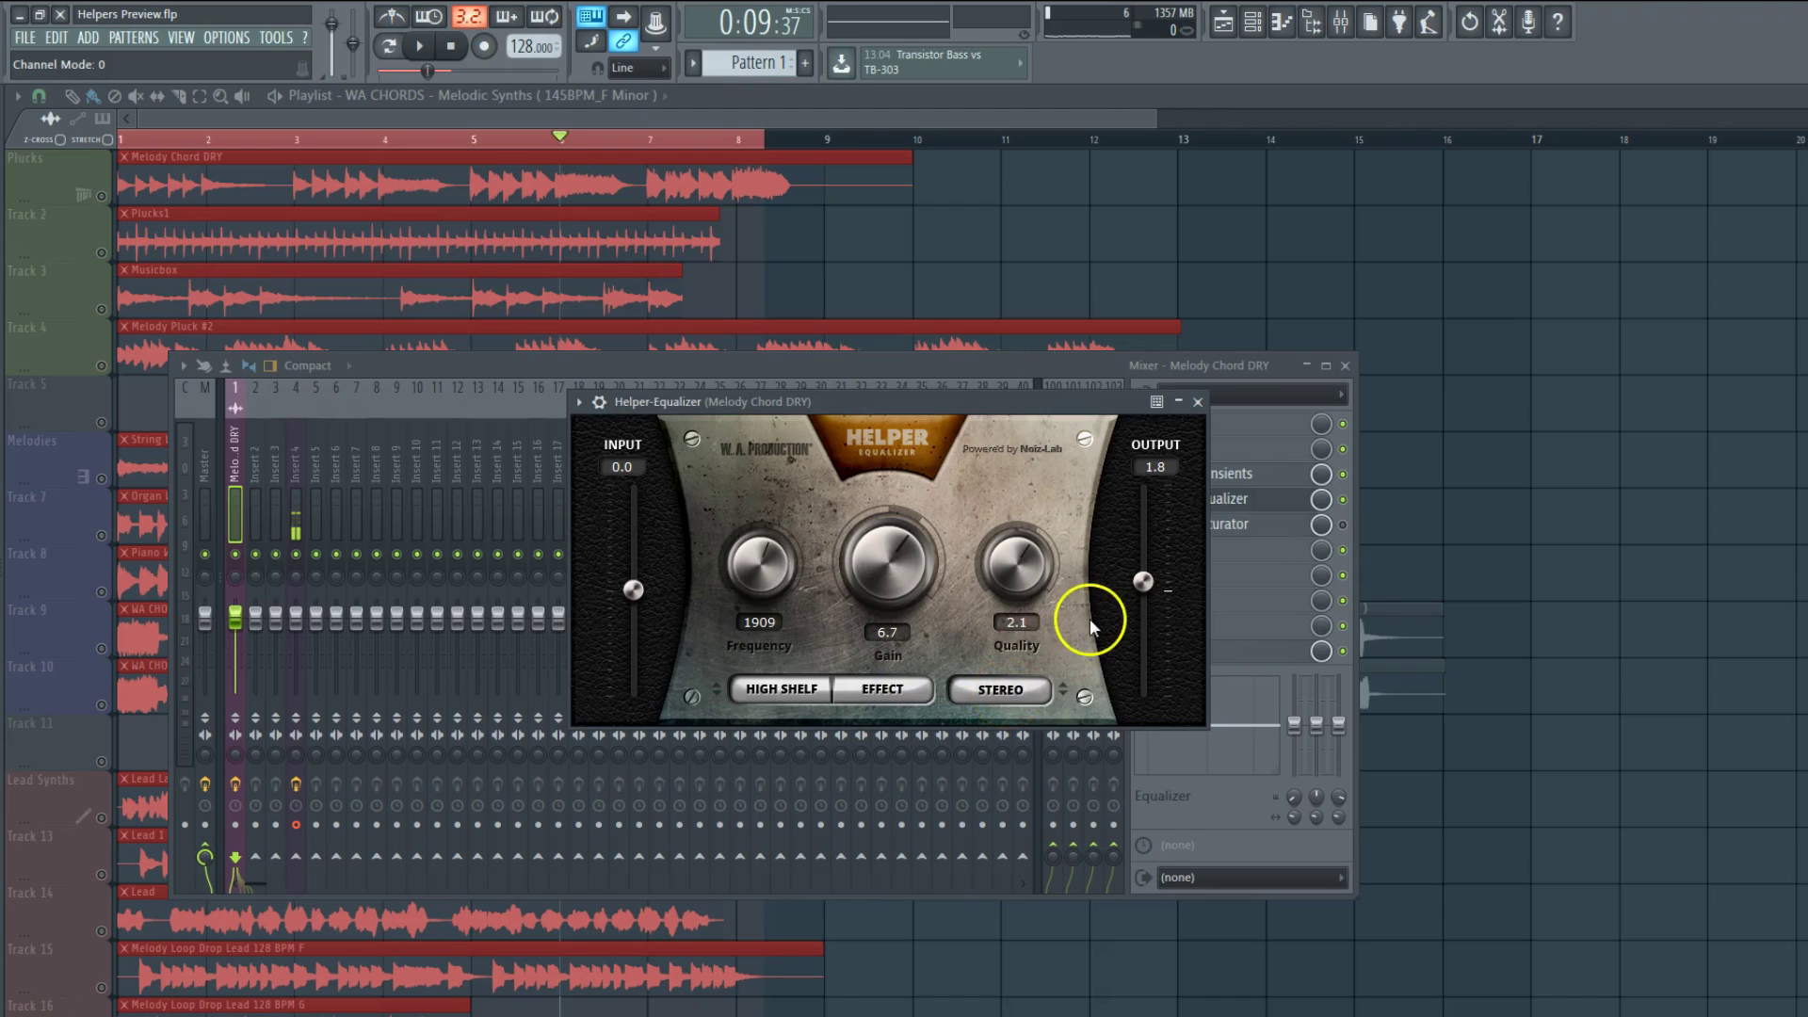
click(1195, 405)
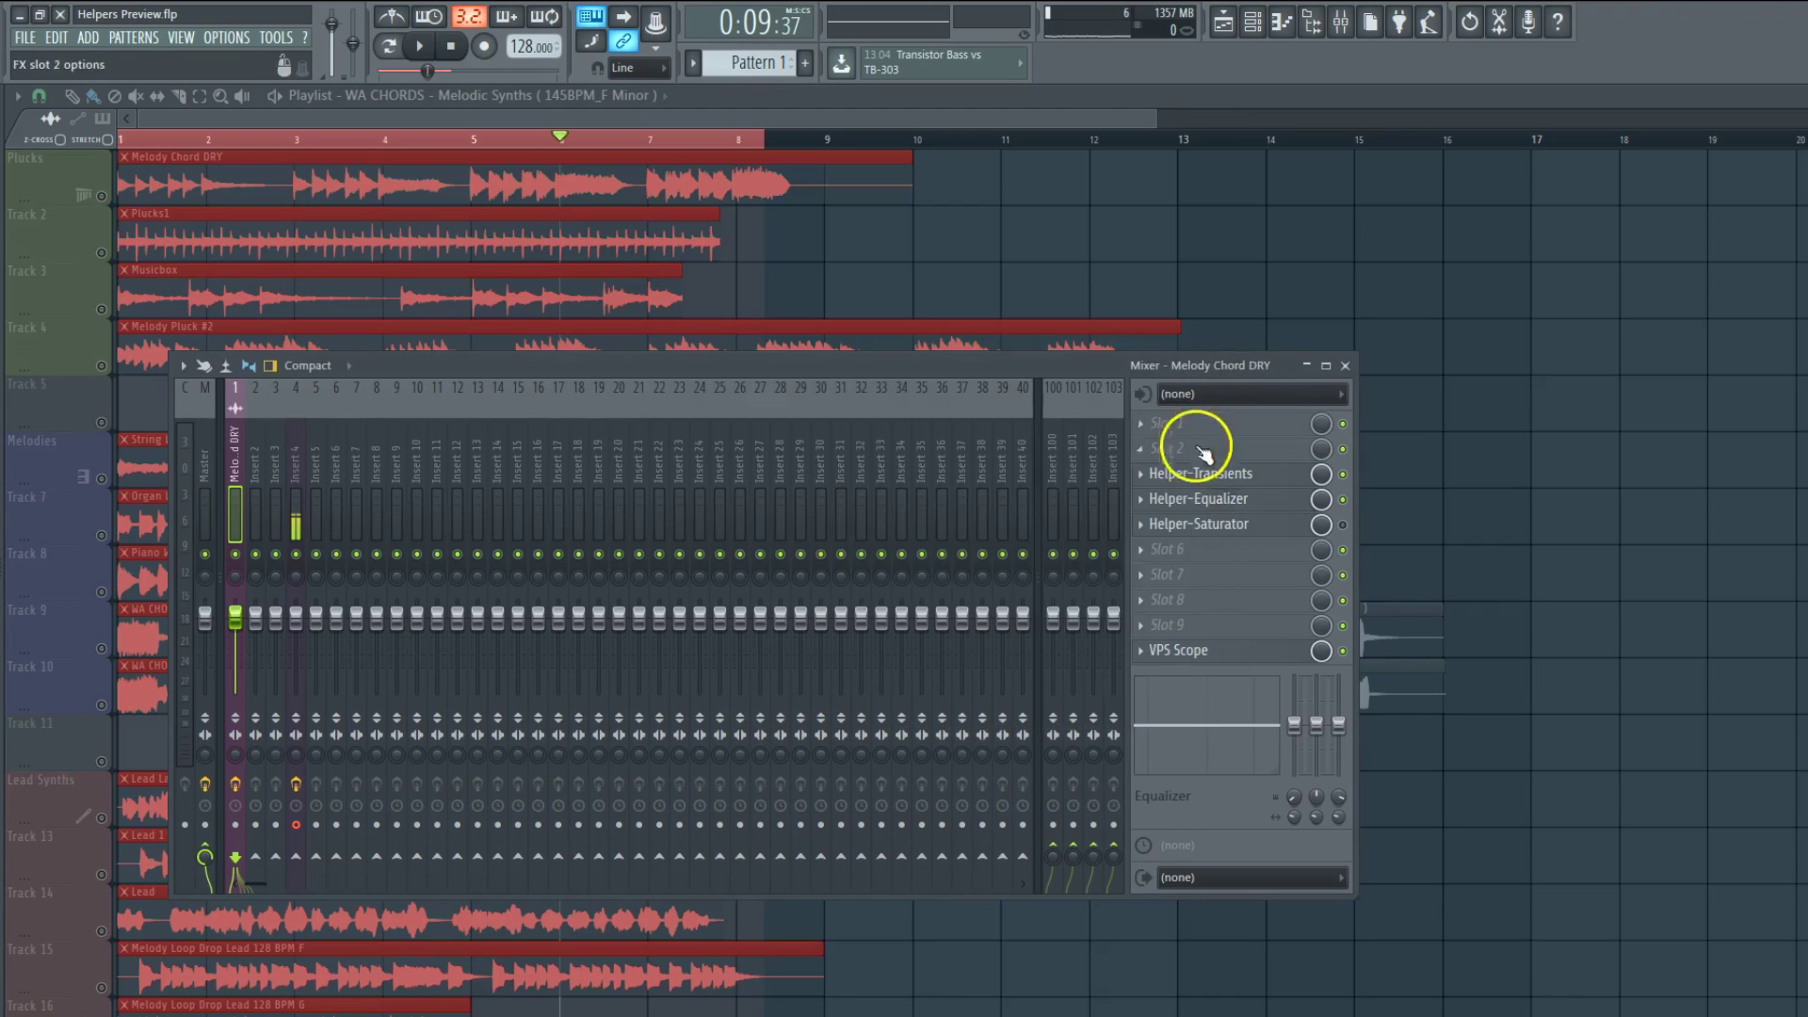
Step: Check Helper-Transients and Helper-Saturator on Melody Chord DRY, re-enable Helper-Saturator, and close the mixer
click(1209, 478)
key(Escape)
click(1219, 530)
key(Escape)
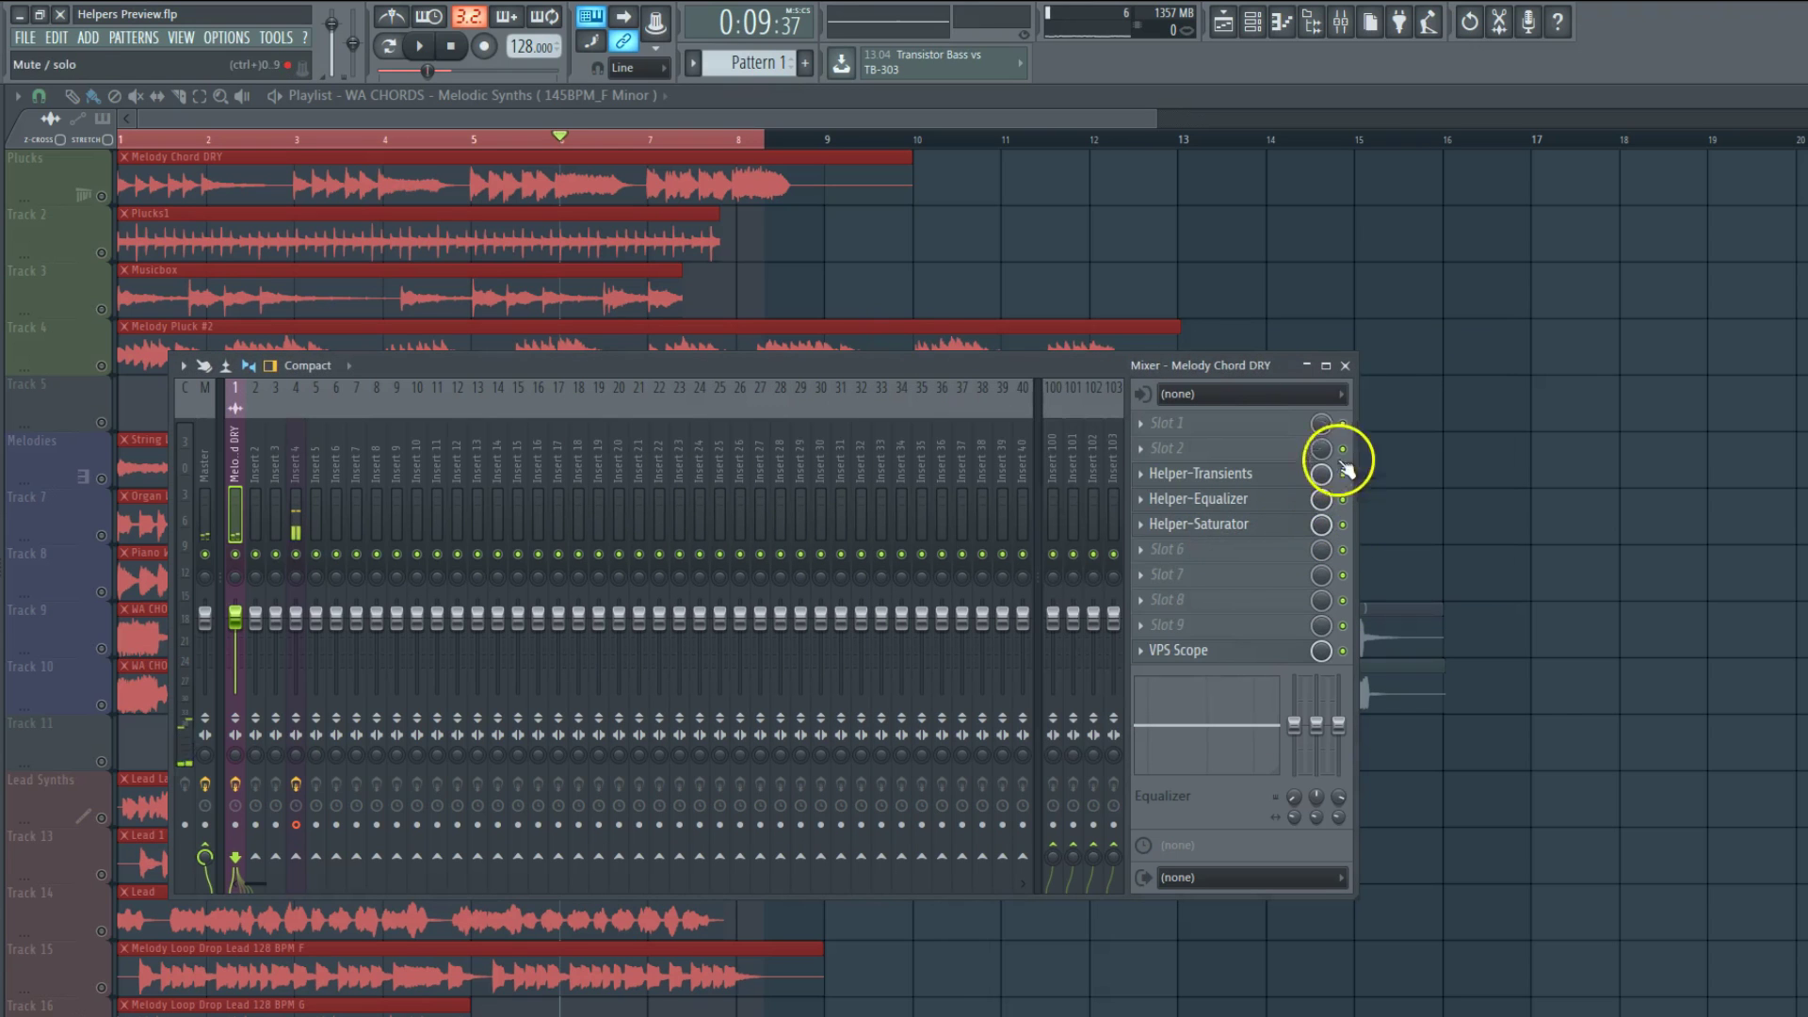
click(1344, 365)
scroll(724, 459, down, 4)
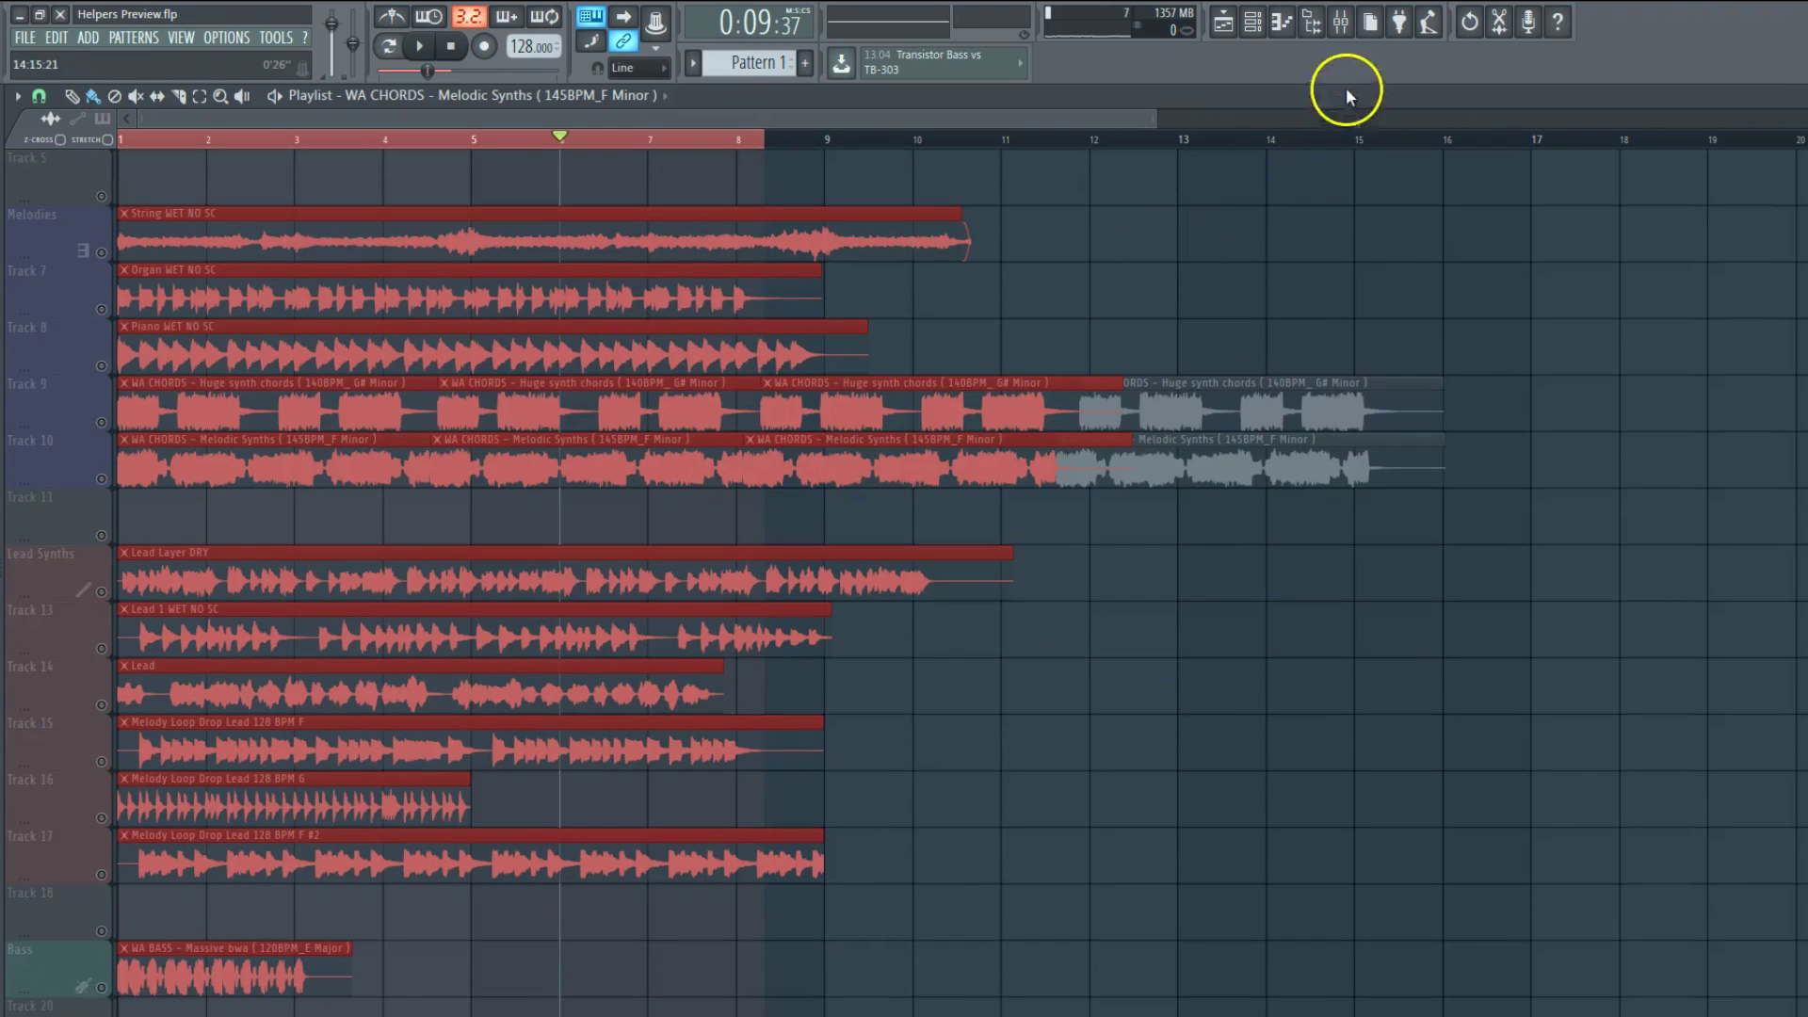
click(1341, 21)
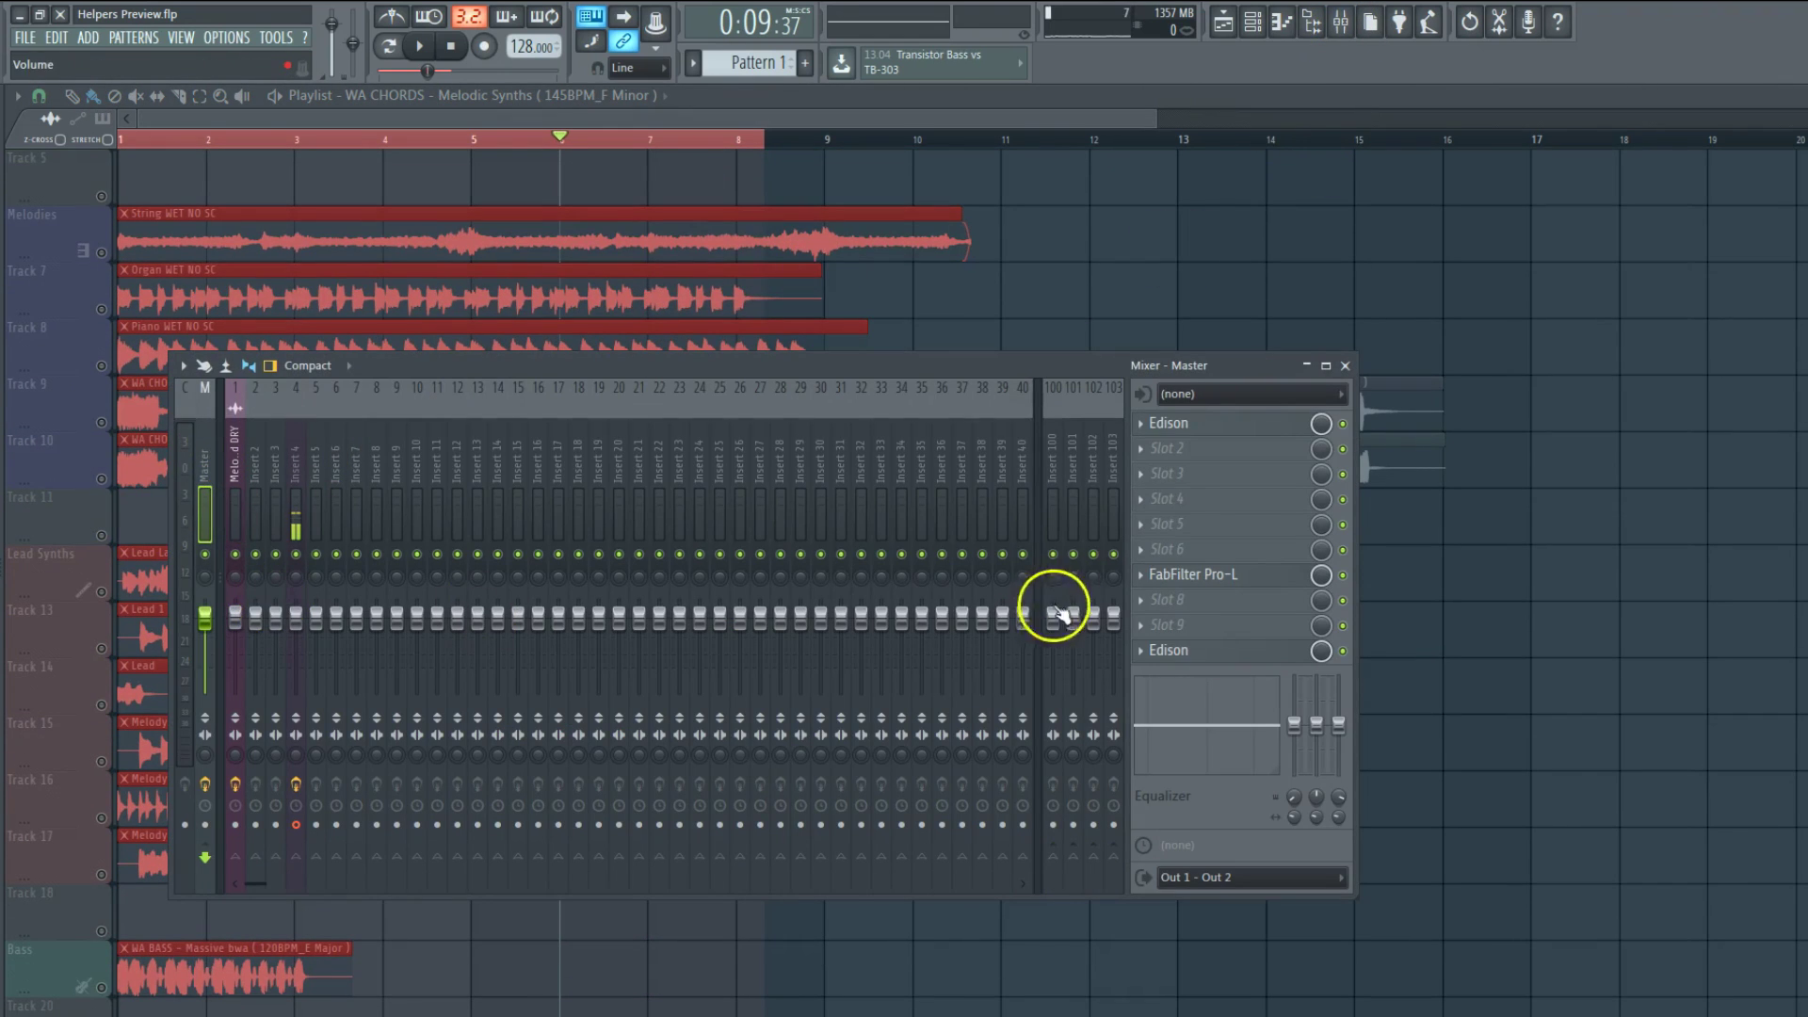
key(F9)
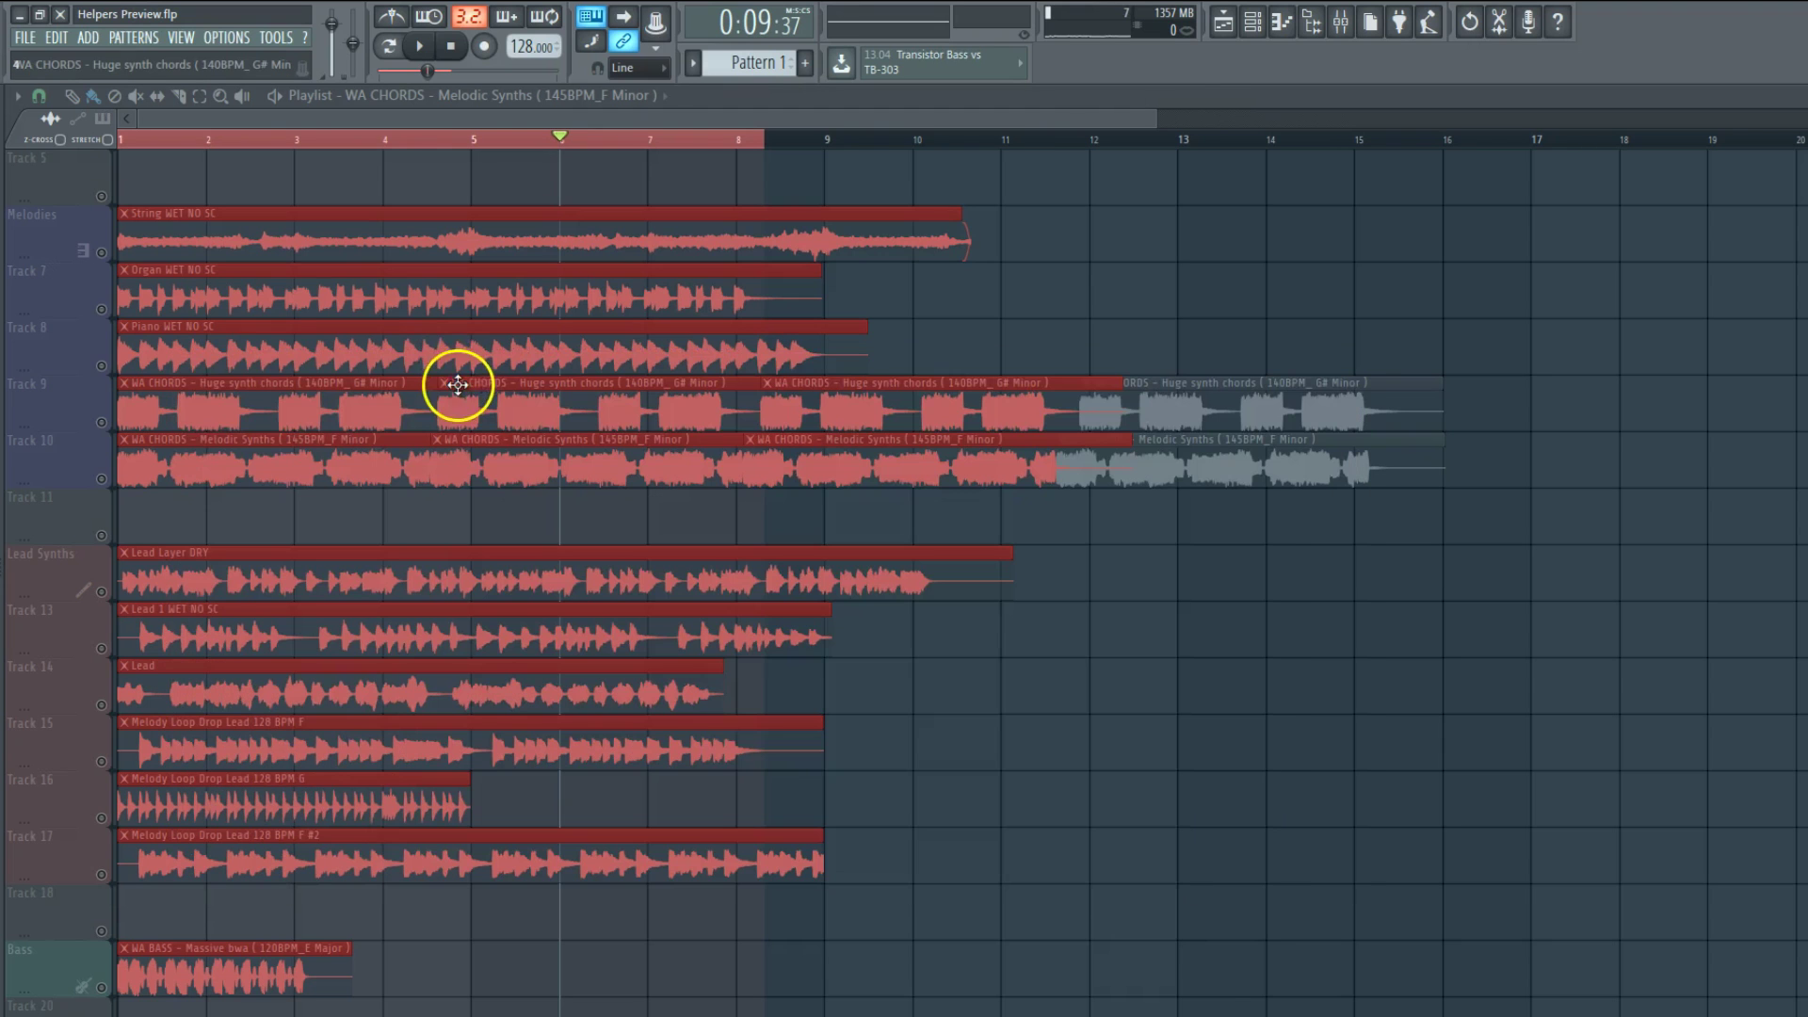
scroll(460, 387, up, 4)
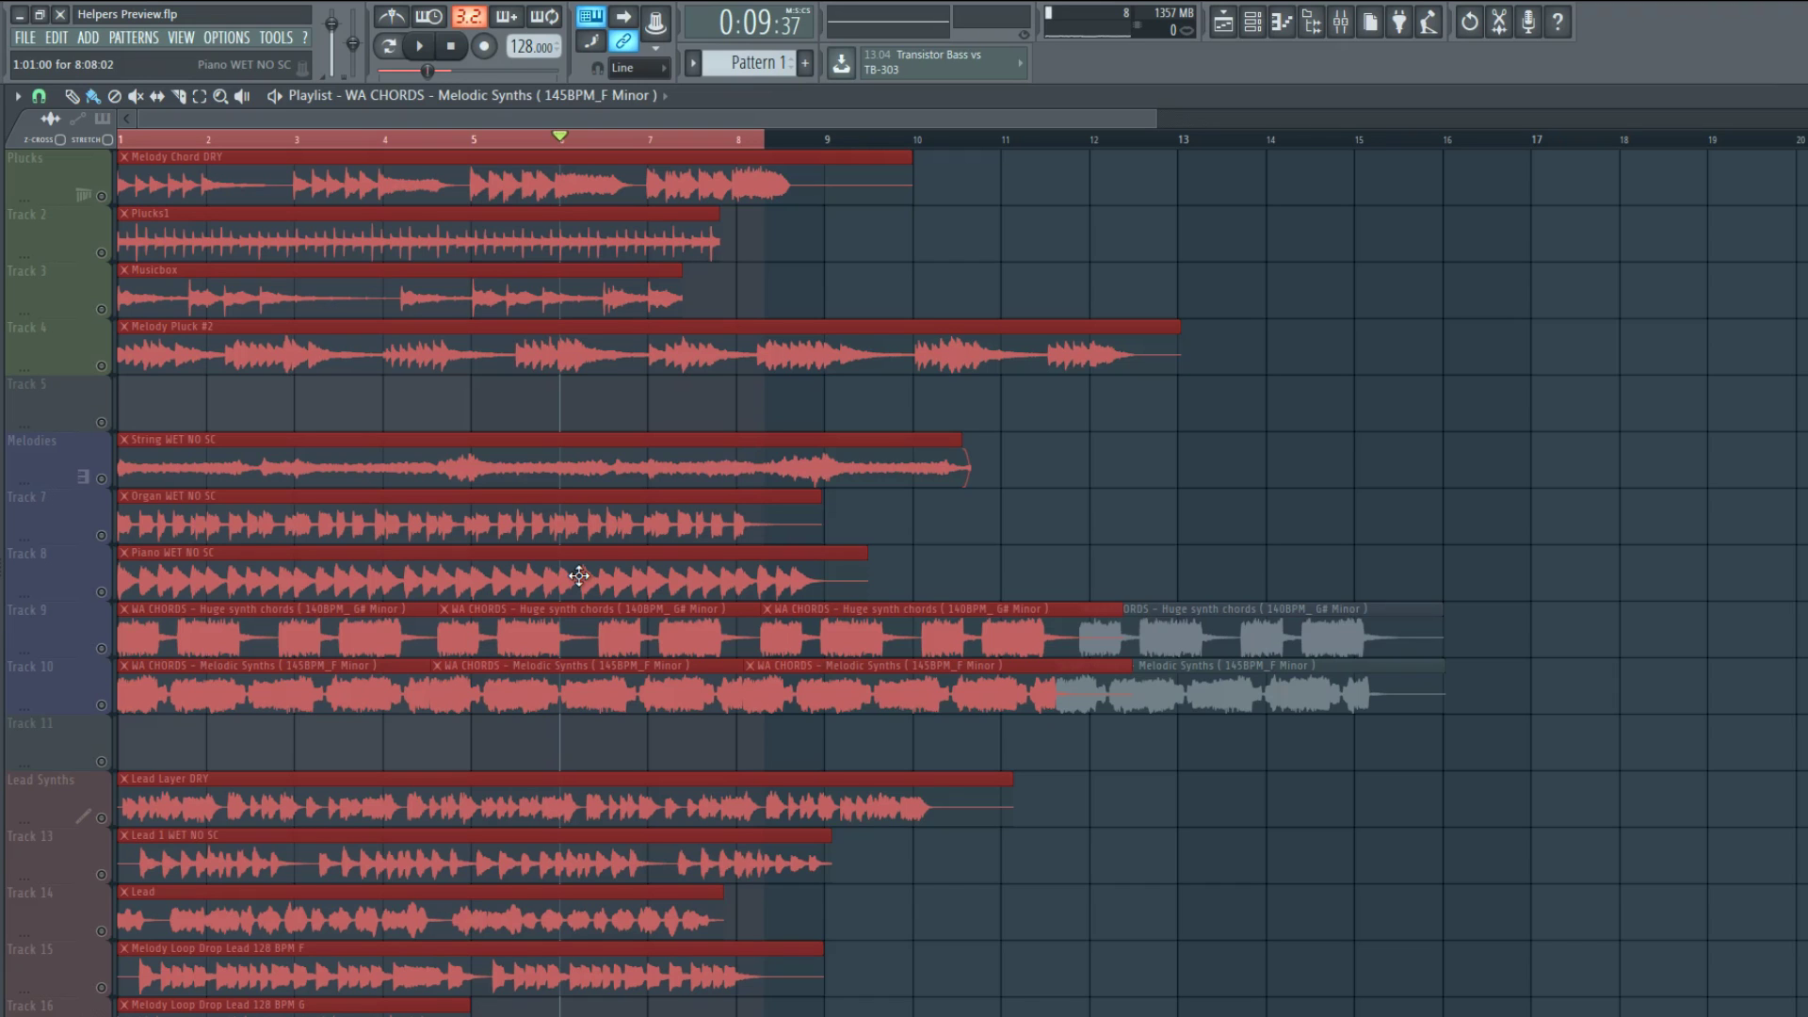
Step: Open Helper-Equalizer on the Melody Chord DRY mixer insert and set it to a Peak filter in Difference mode
click(1341, 25)
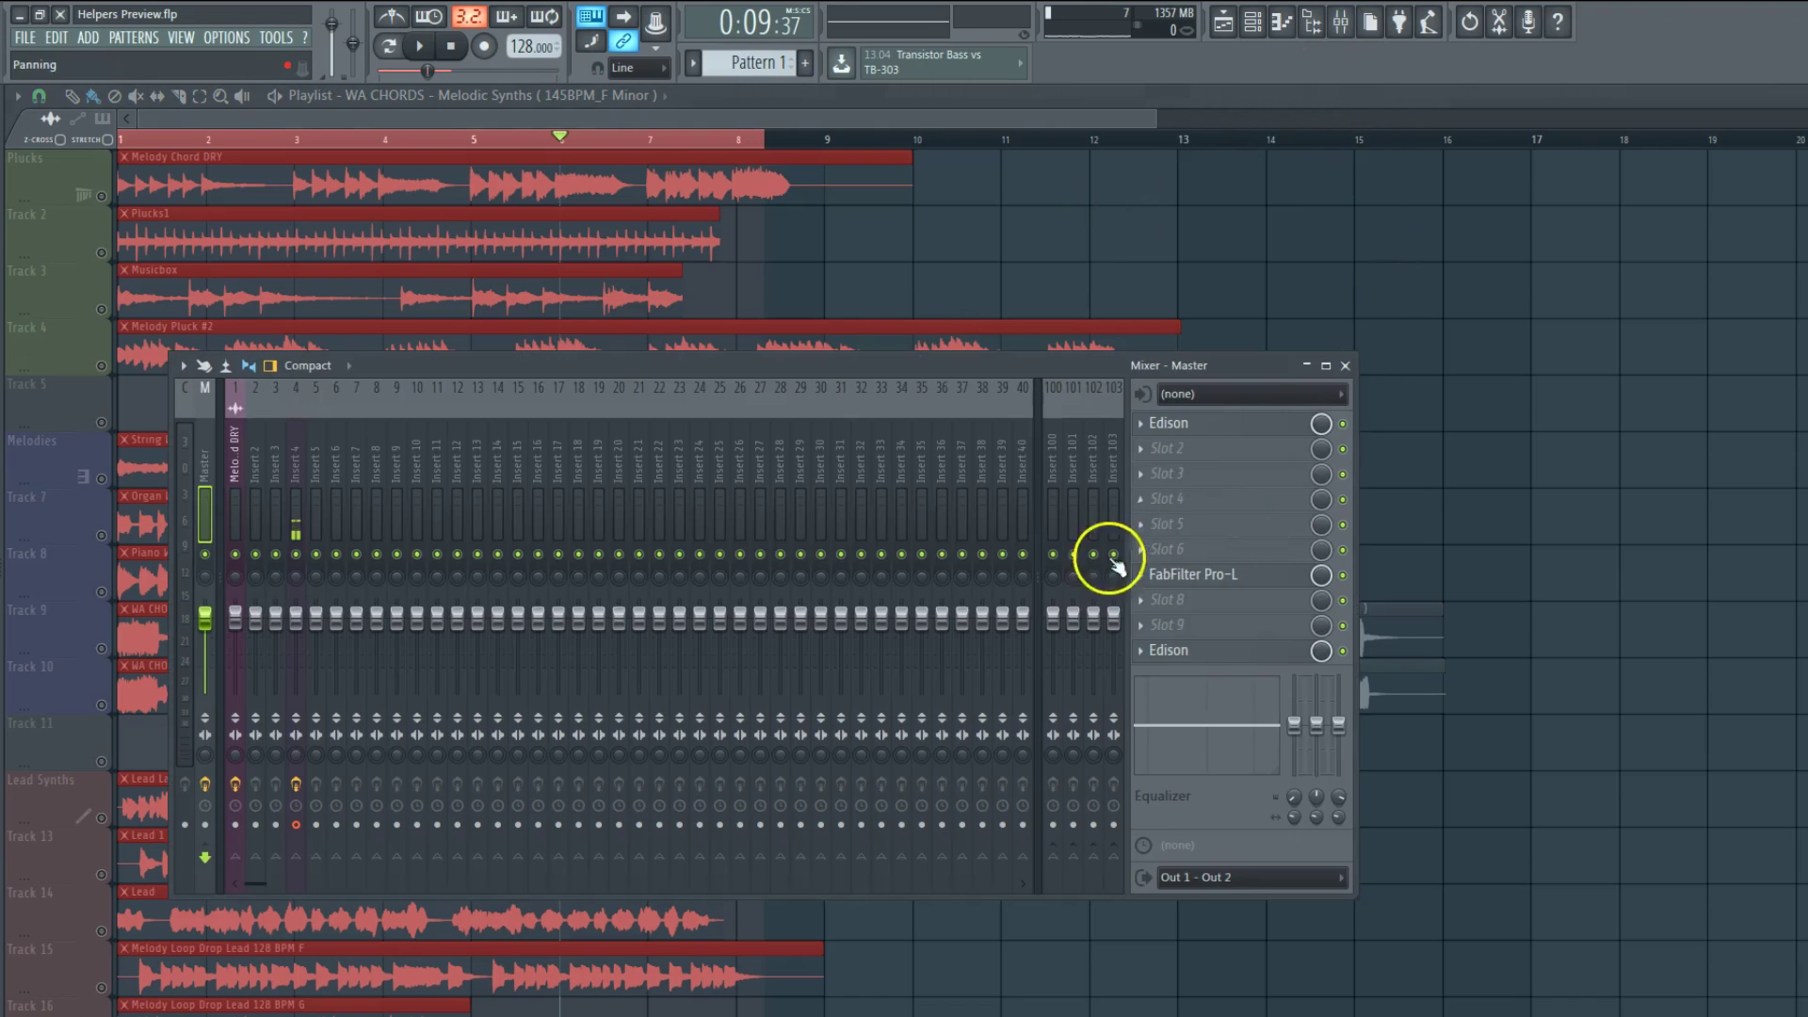
click(242, 460)
click(1213, 496)
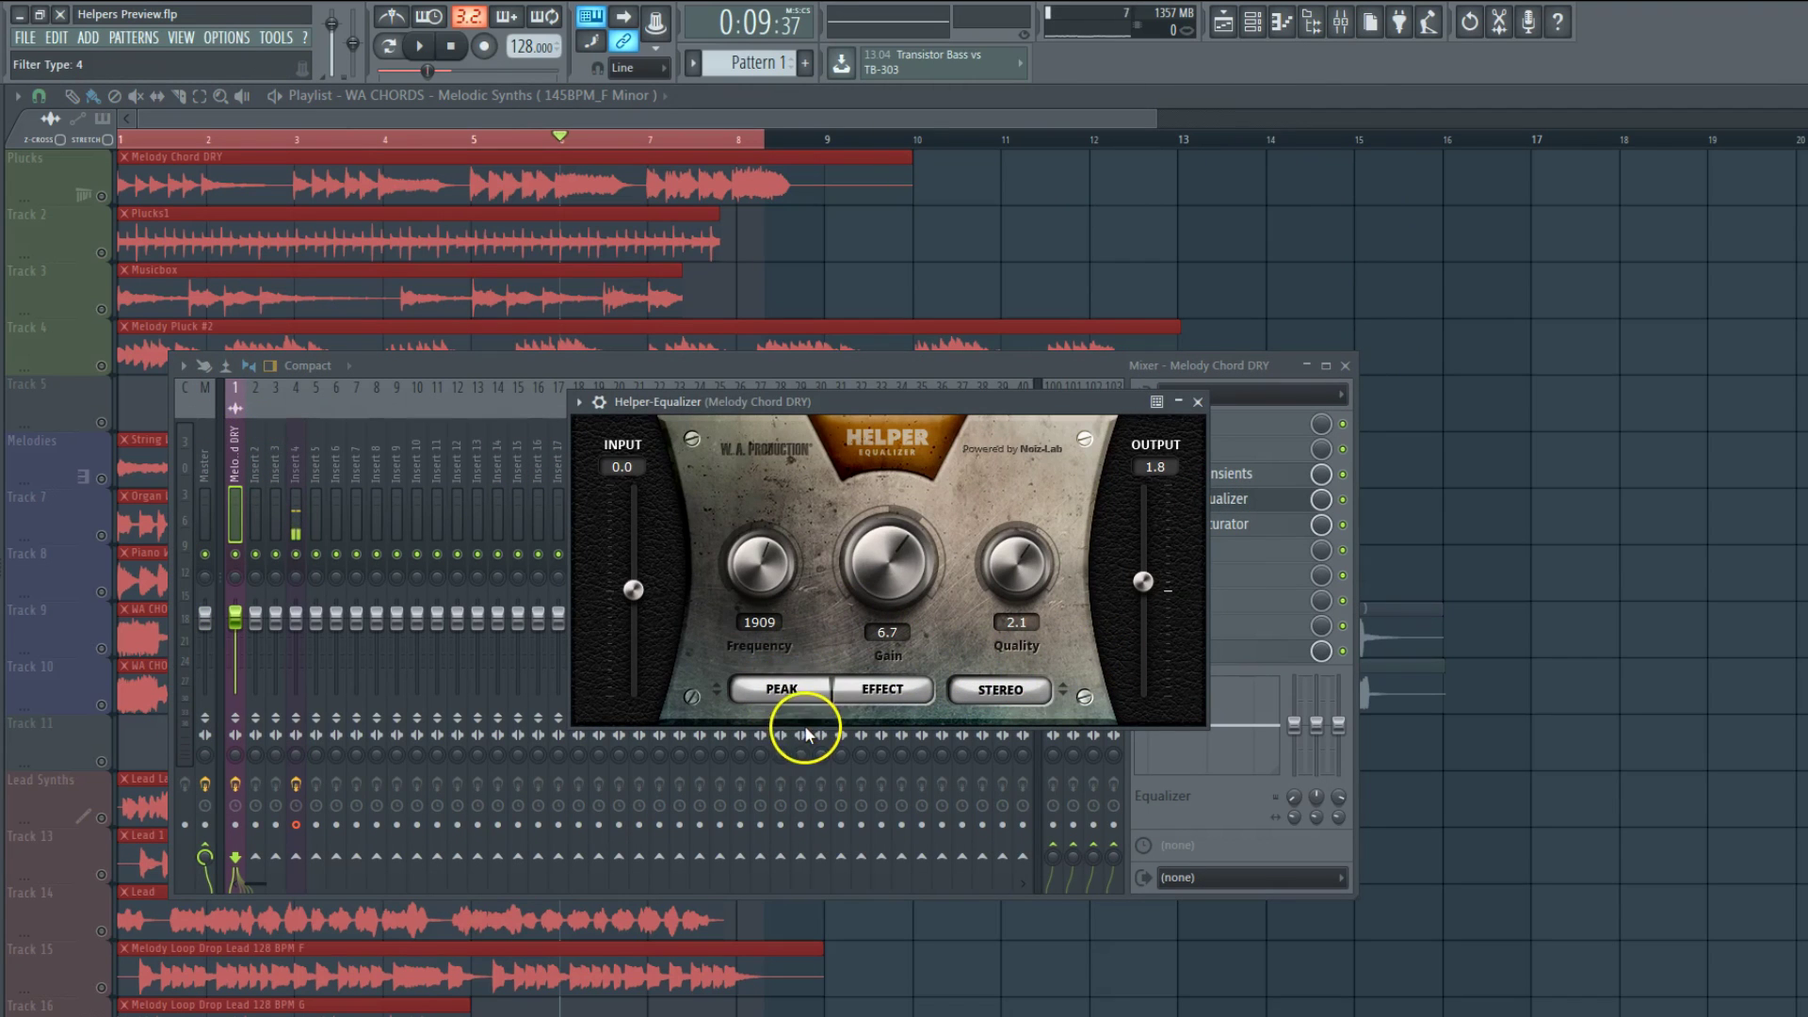
click(883, 692)
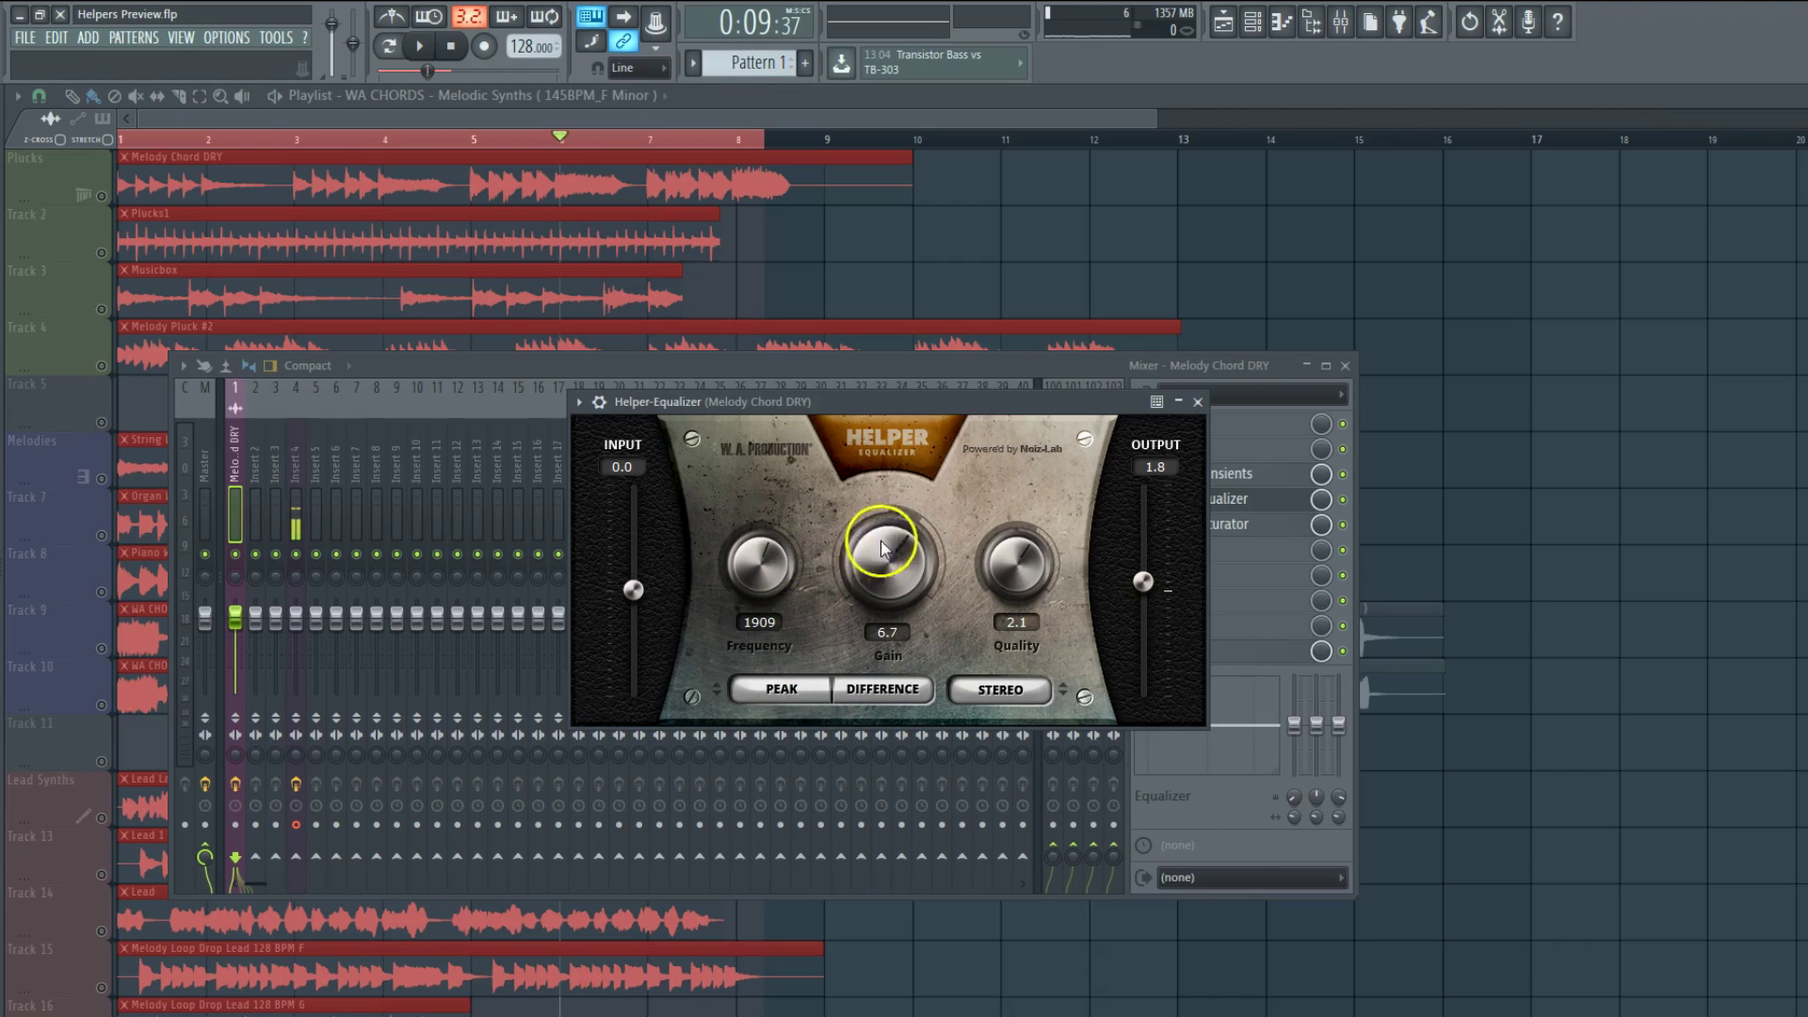
Step: Set Helper-Equalizer's gain to -11.5 and its quality to 5.3, and close the plugin
drag(874, 619, 868, 832)
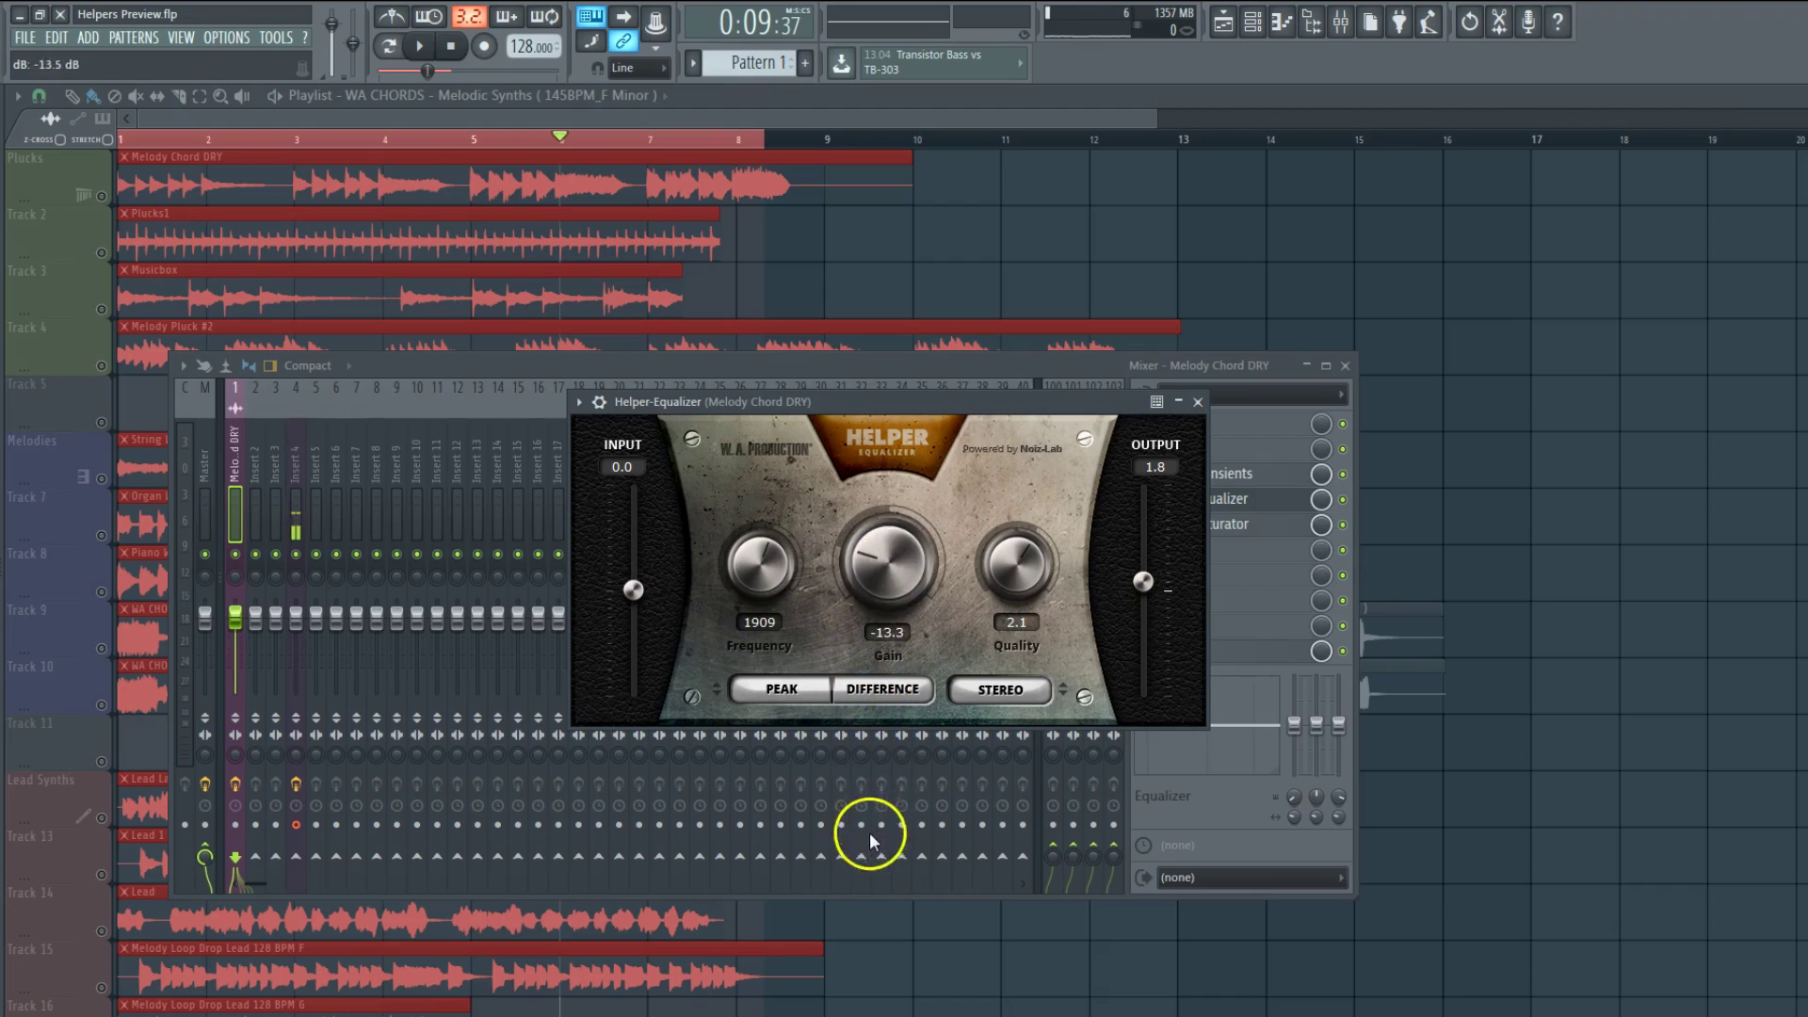
drag(1020, 548, 1041, 408)
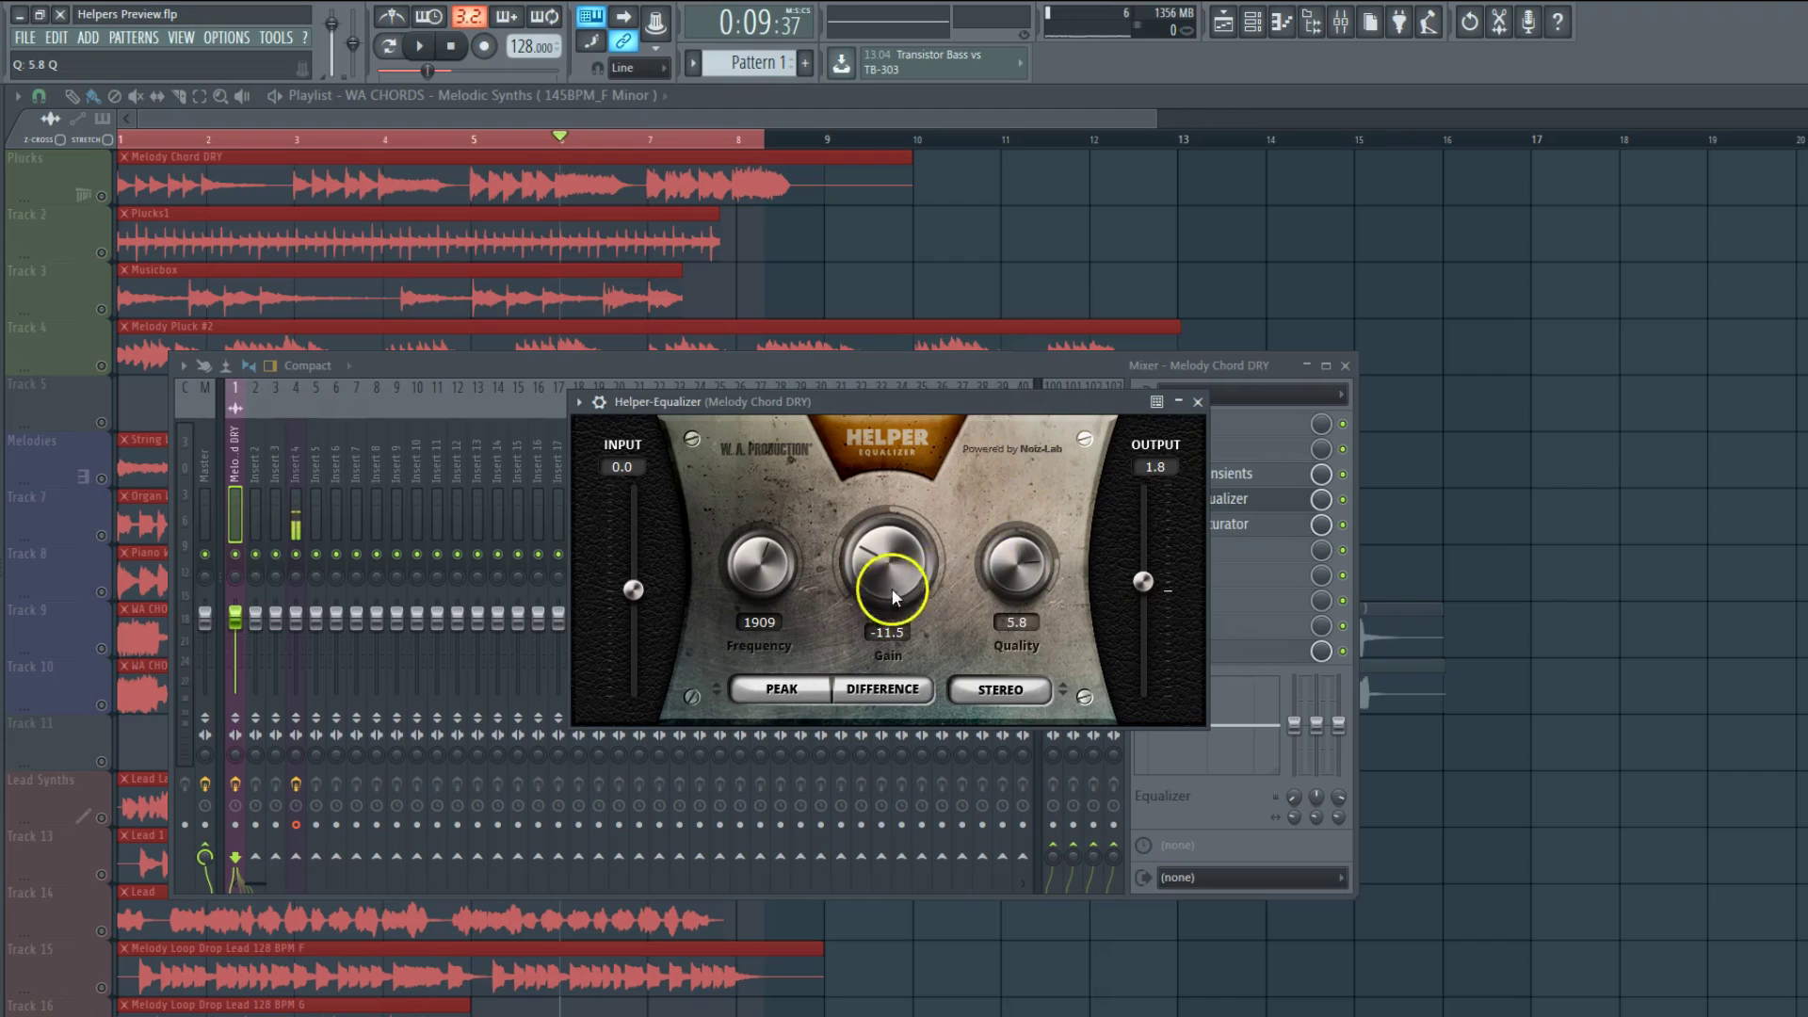
drag(1051, 563, 1043, 574)
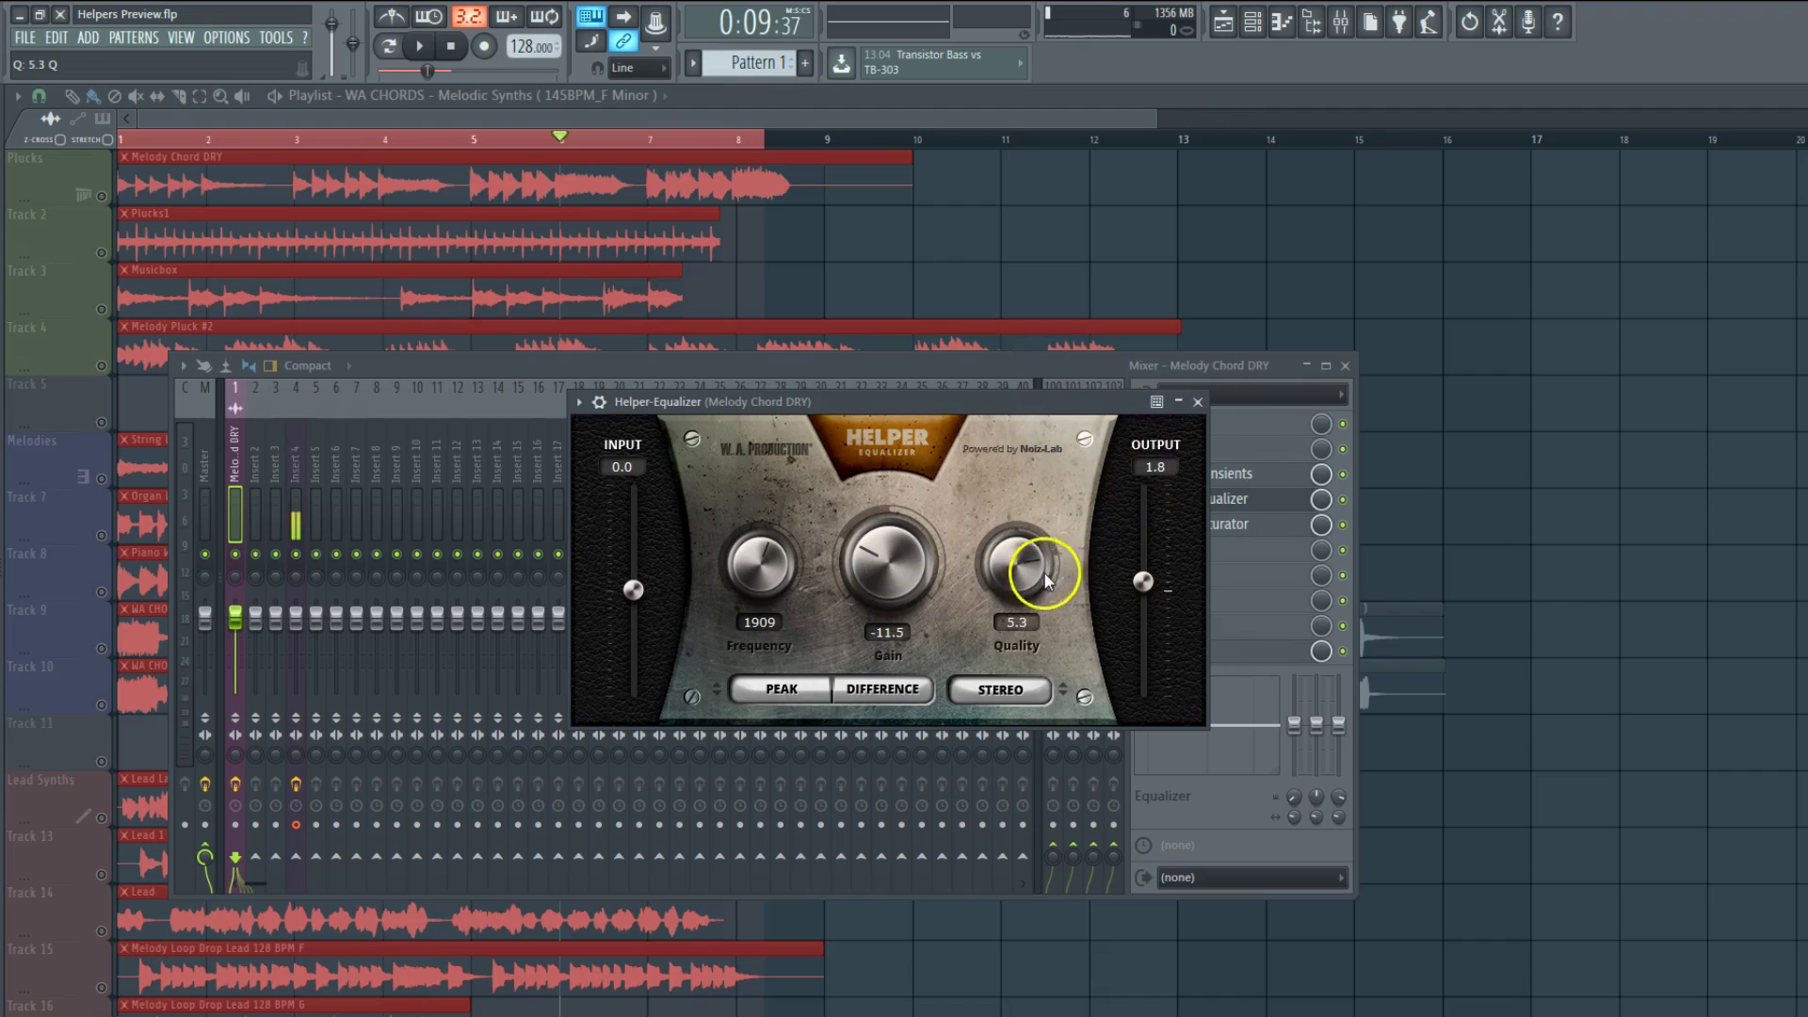
click(1199, 402)
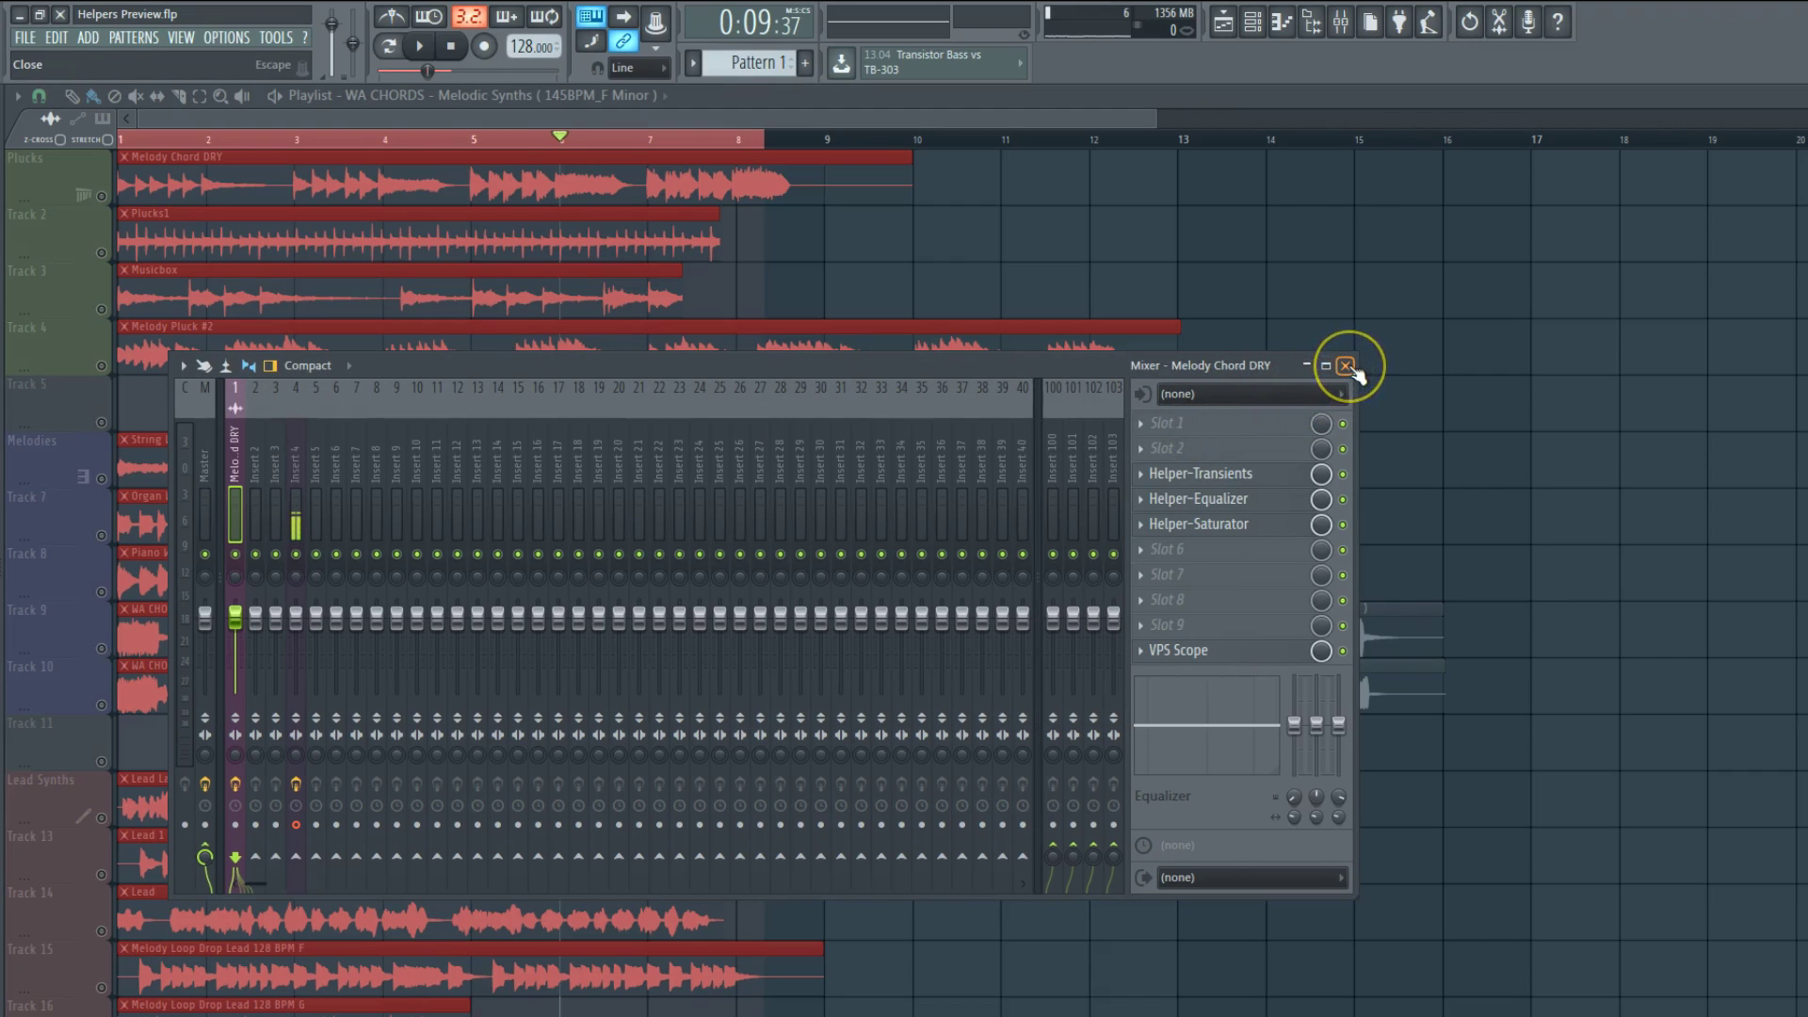
Step: Switch Helper-Saturator to Effect mode and close it, and close the mixer with Insert 32 selected
click(1266, 523)
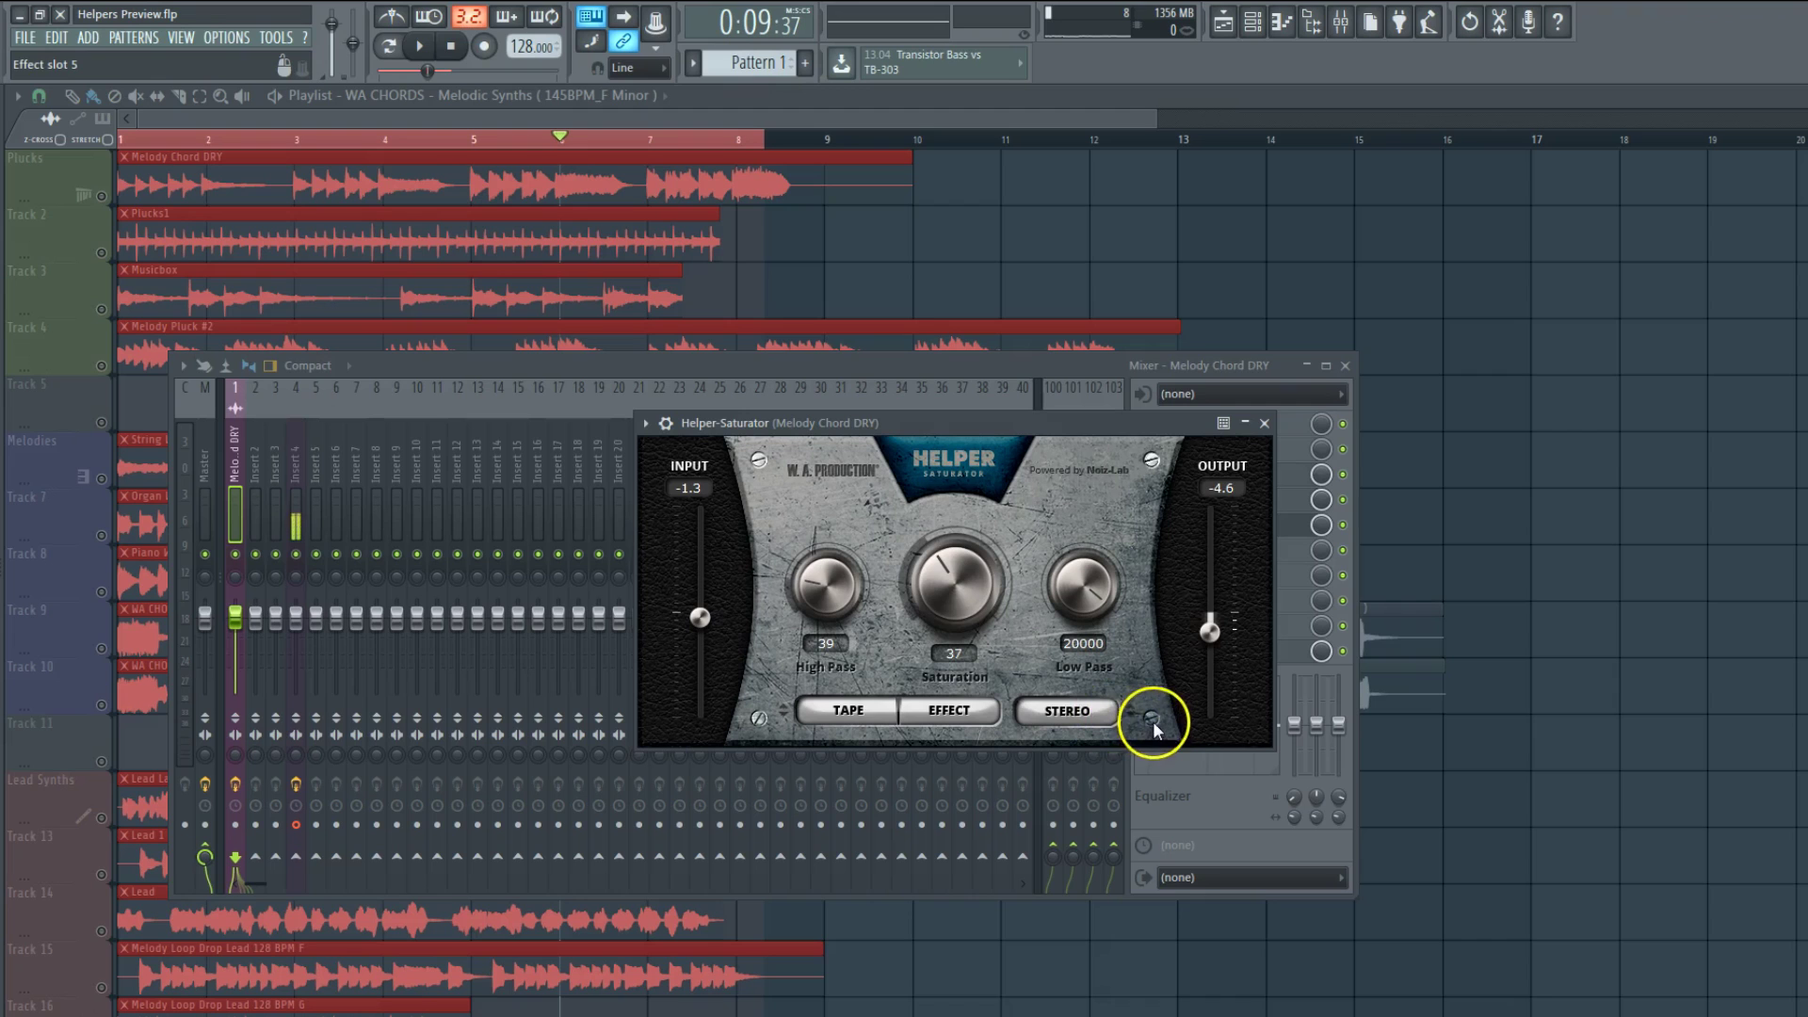
click(1265, 423)
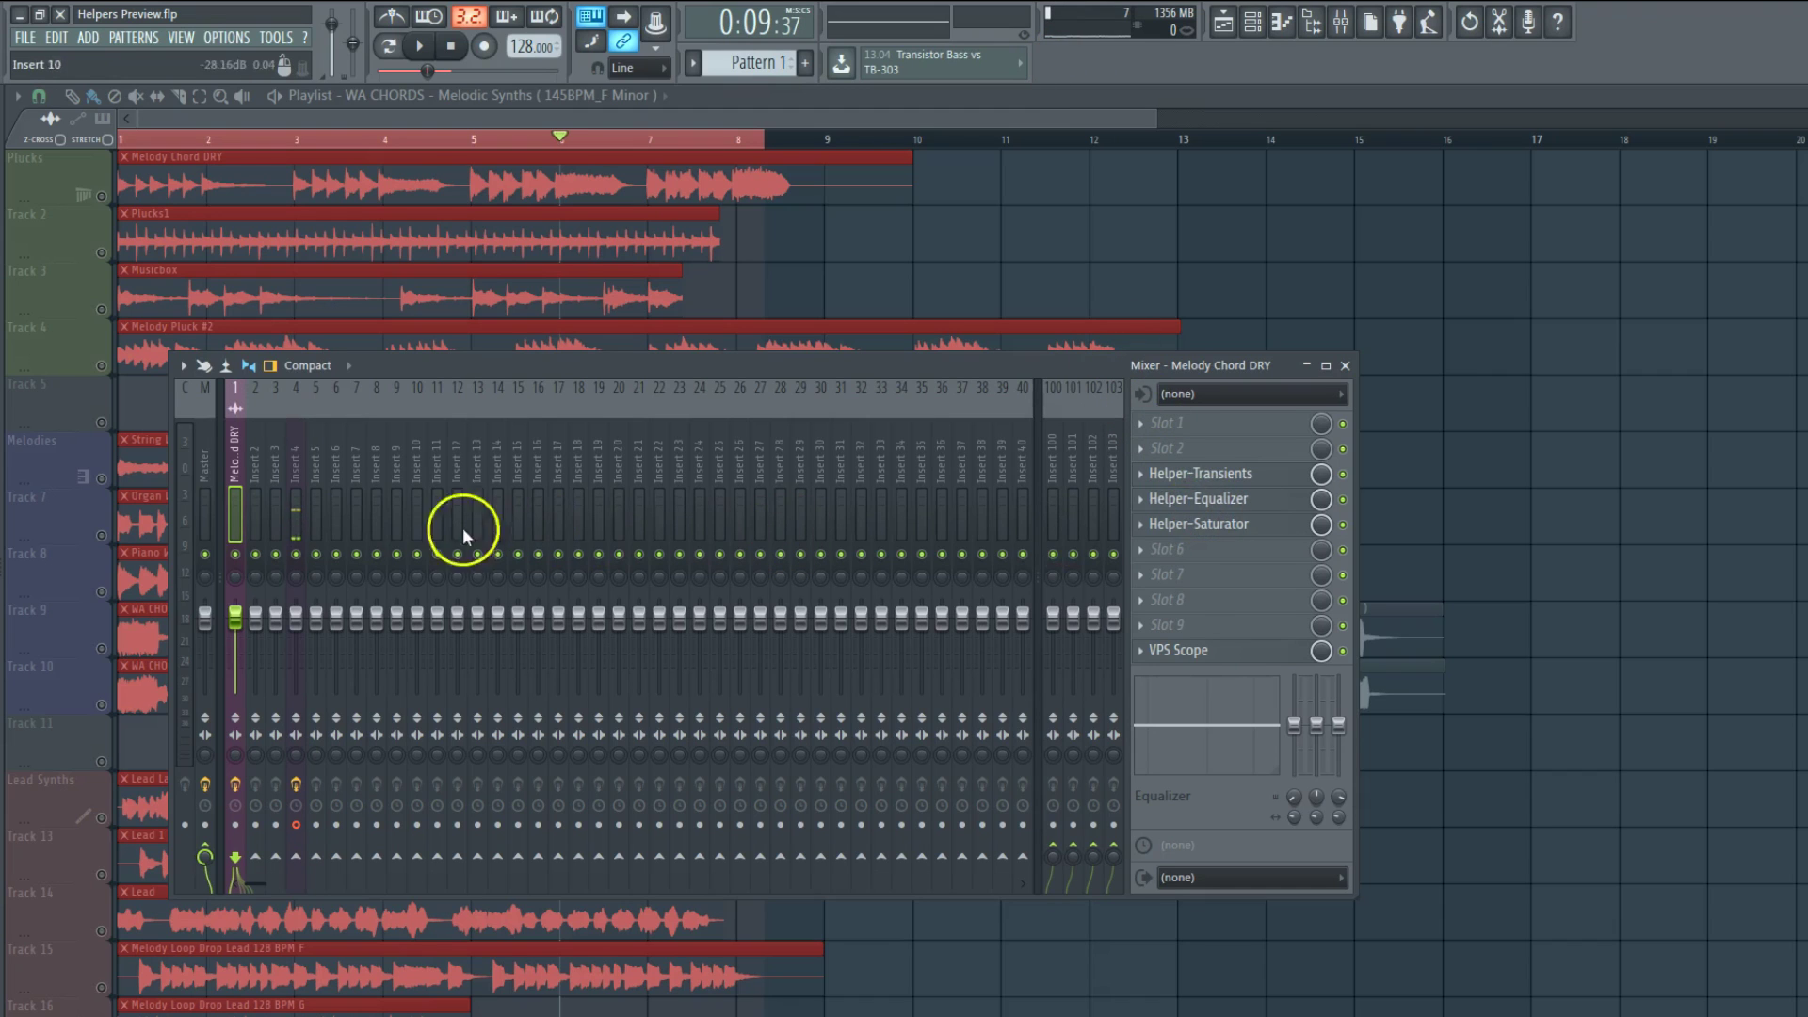
drag(254, 487, 861, 464)
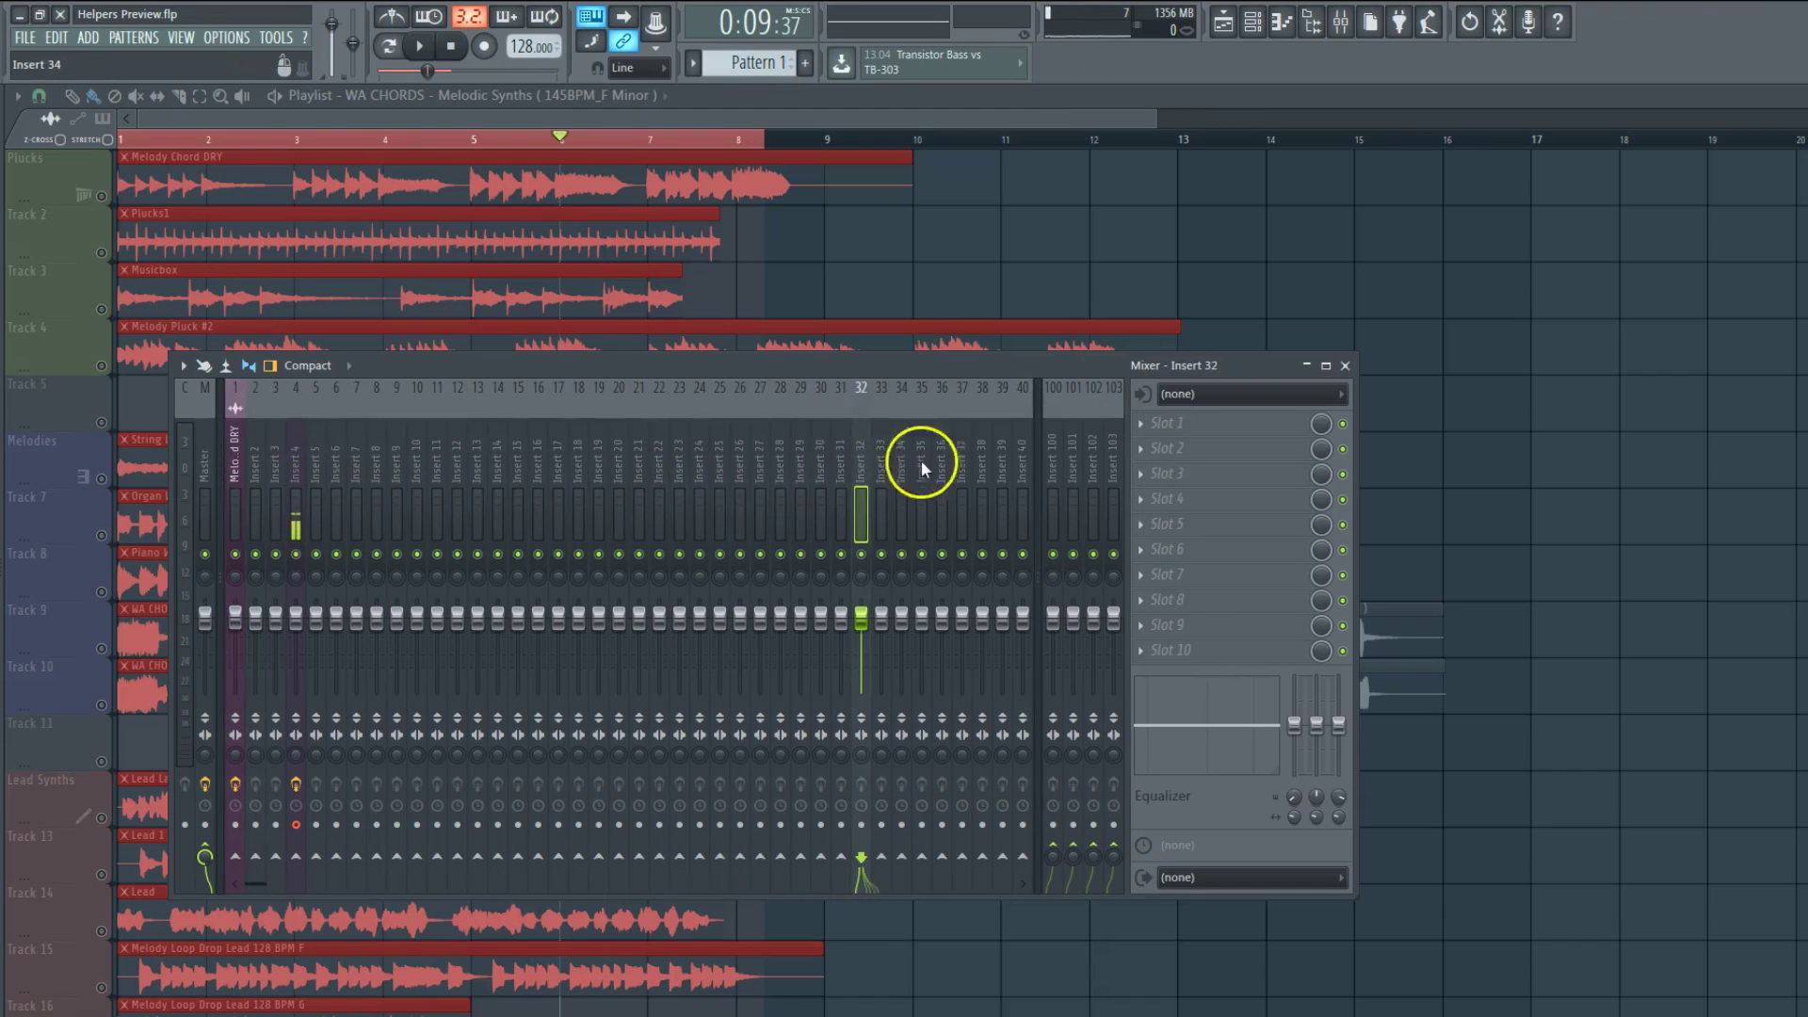
click(1346, 365)
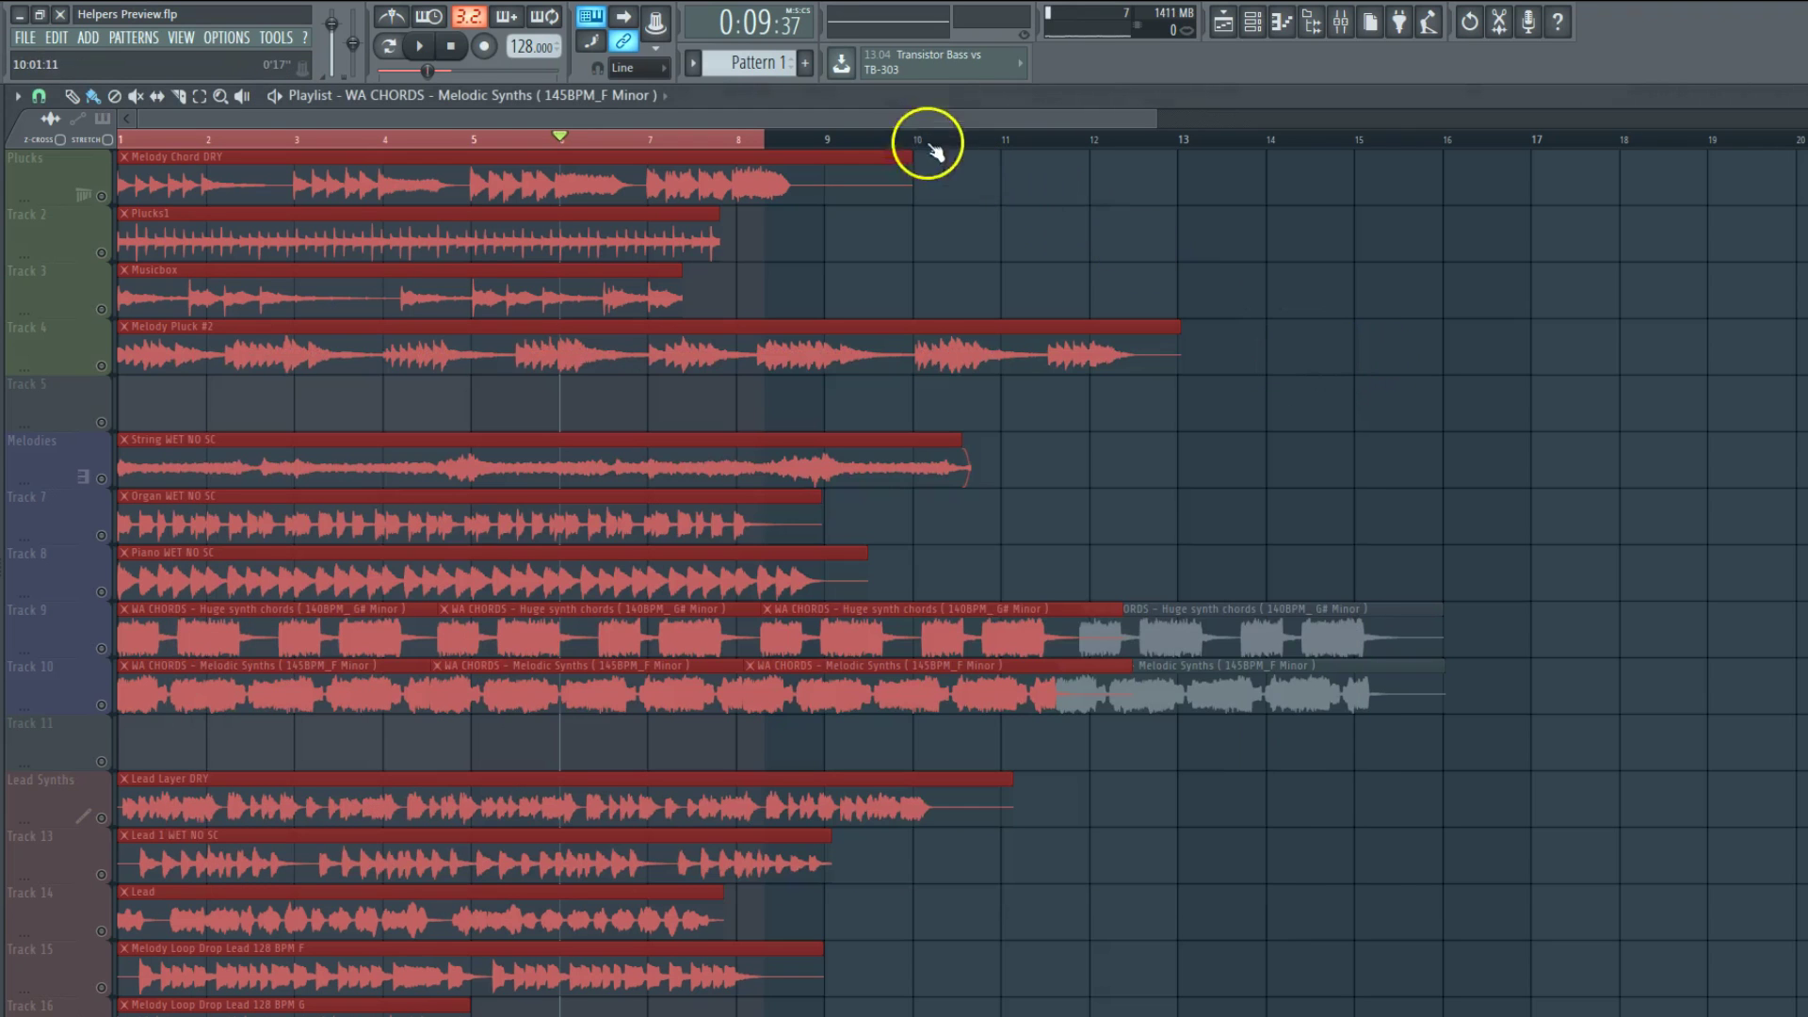
Step: Extend the end of the playlist's time selection to just past the middle of bar 8
drag(766, 143, 791, 141)
scroll(905, 391, down, 4)
scroll(919, 411, up, 4)
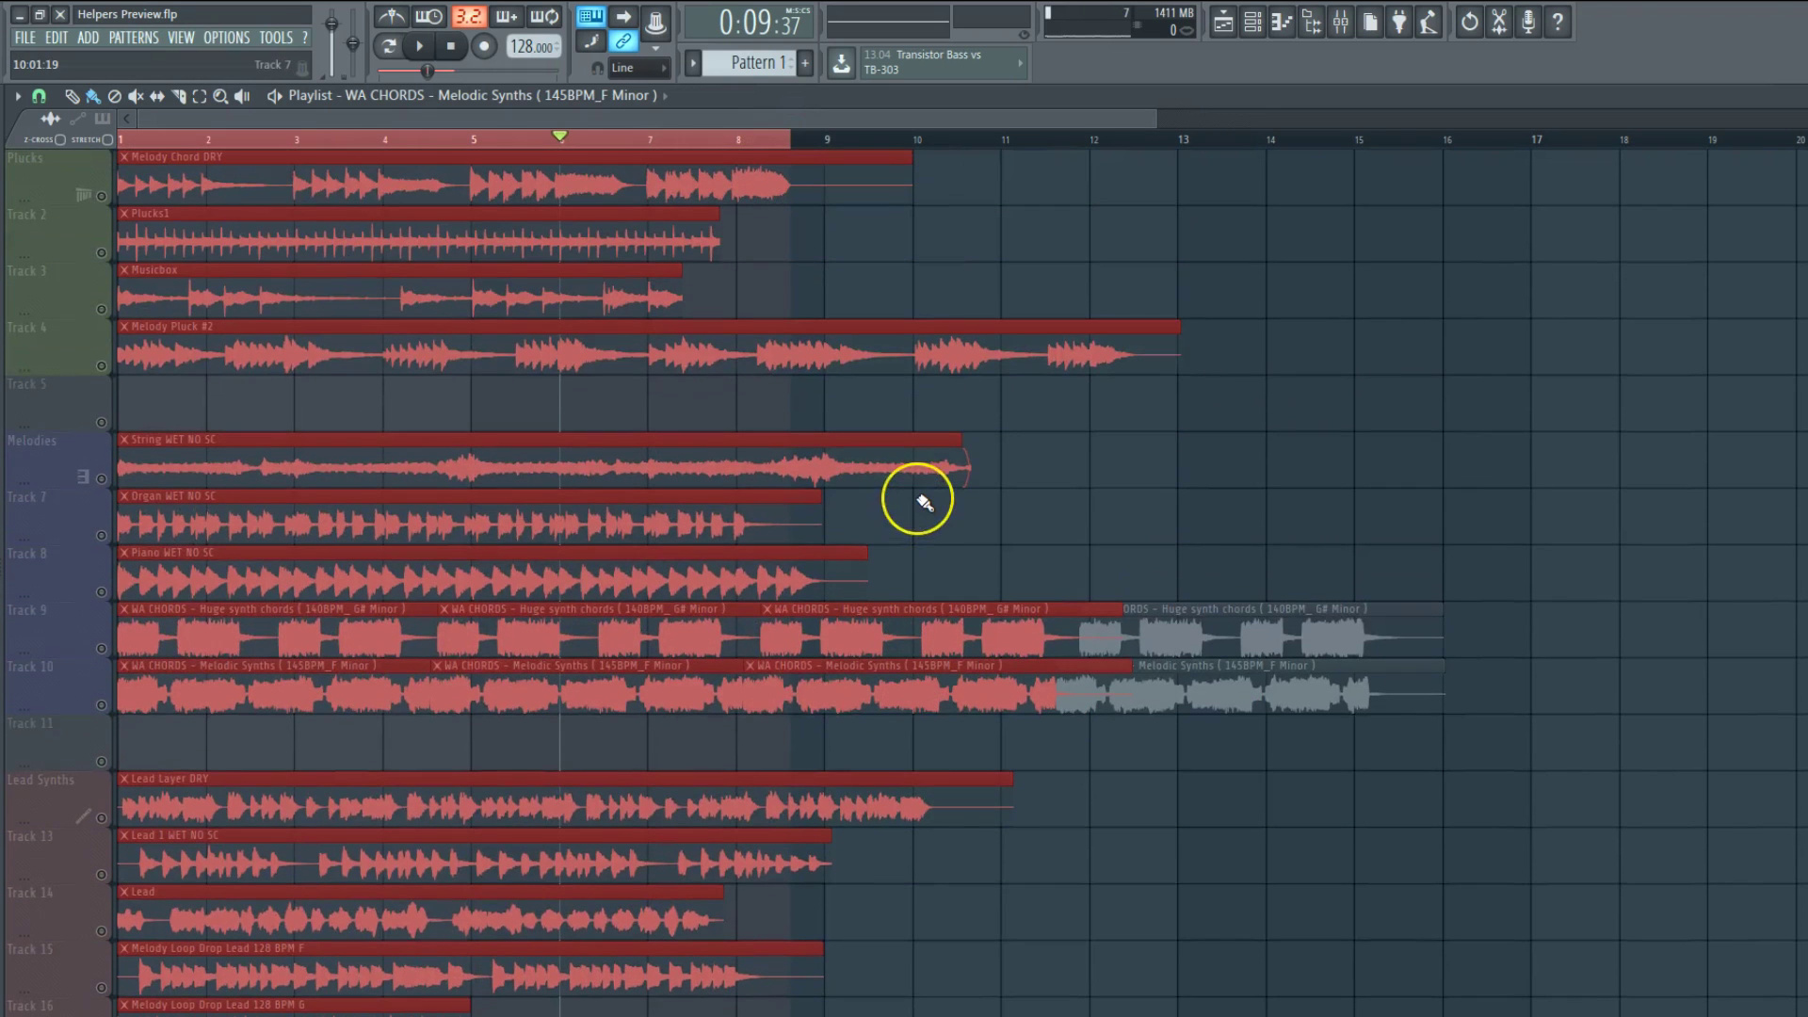